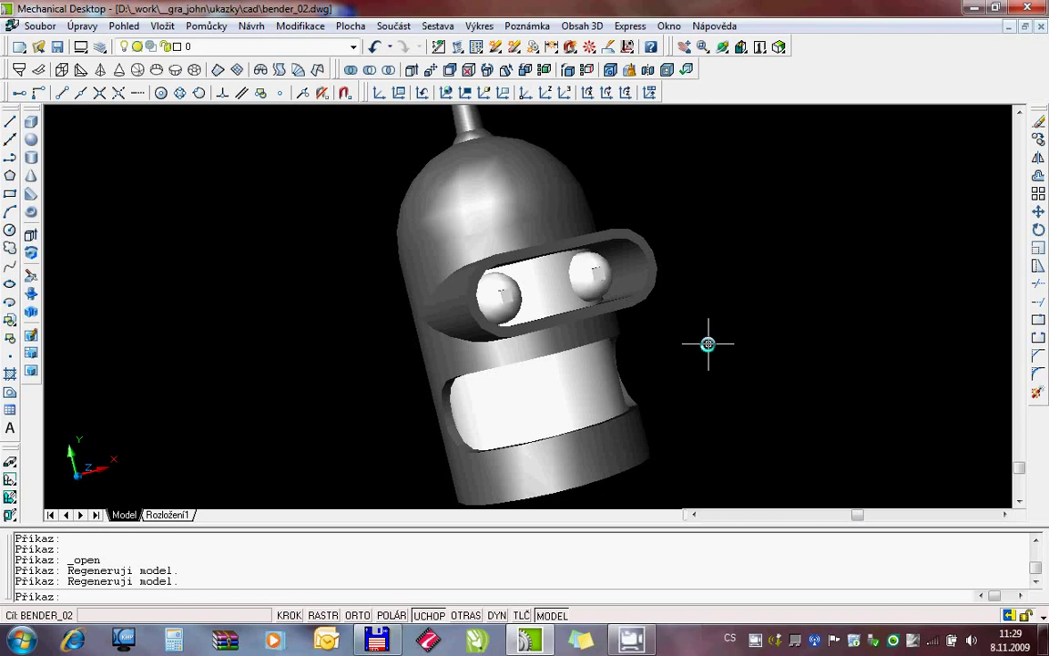
Step: Inspect the finished bender_02 head model and its layer list, keeping layer 0 current
{"action": "left_click", "coordinate": [601, 335]}
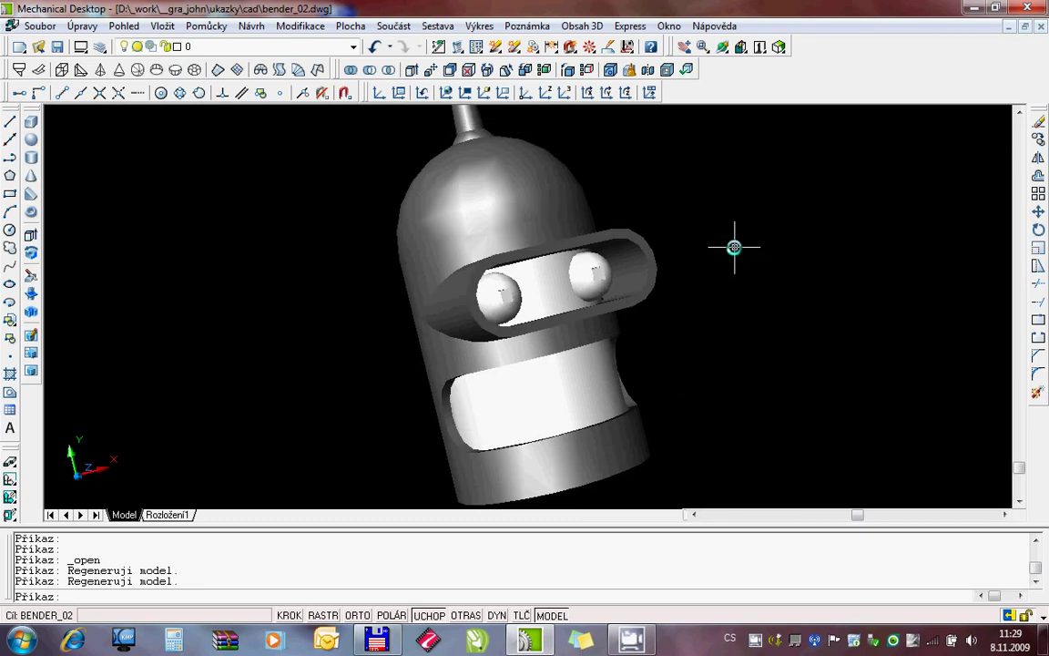
{"action": "left_click", "coordinate": [546, 173]}
{"action": "left_click", "coordinate": [223, 46]}
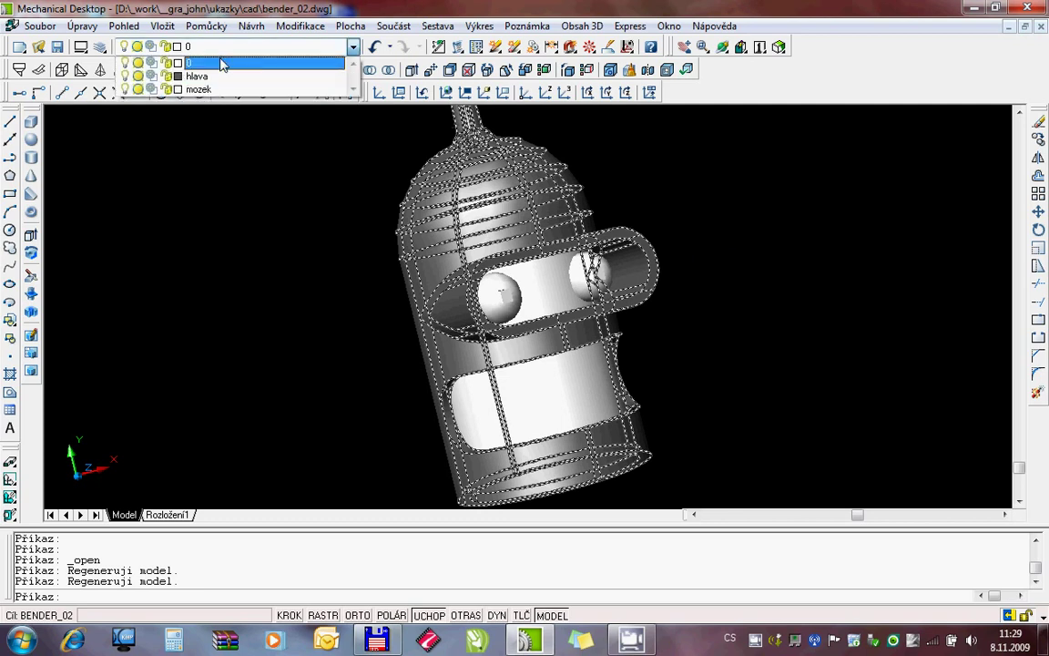
{"action": "left_click", "coordinate": [223, 64]}
{"action": "key", "text": "Escape"}
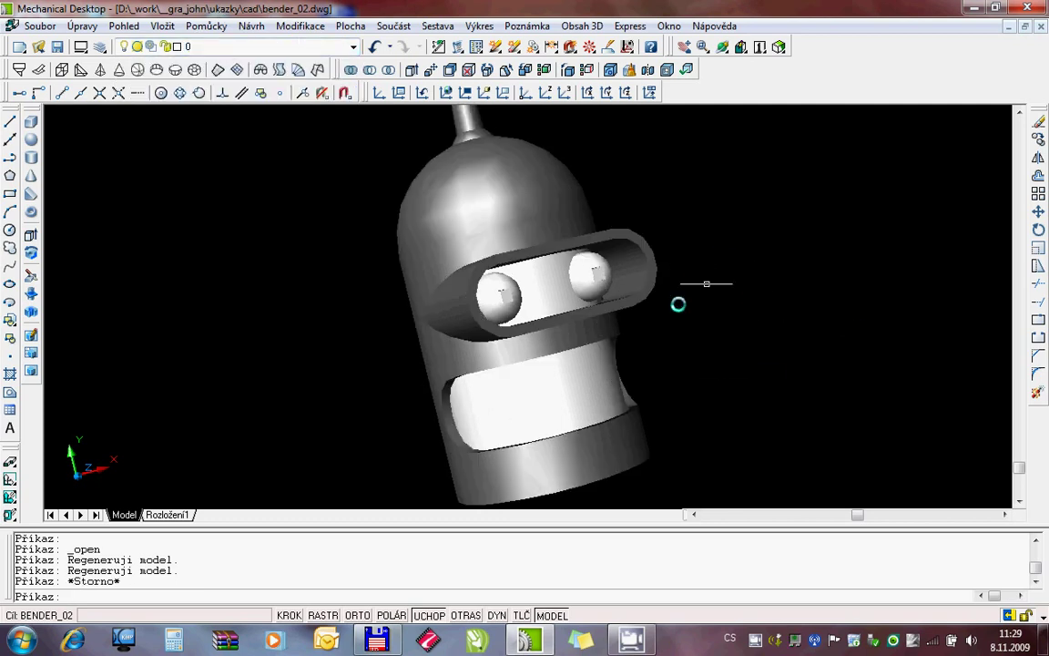
Step: Look over bender_01, then start the new drawing Výkres8 from the acad template
{"action": "key", "text": "ctrl+Tab"}
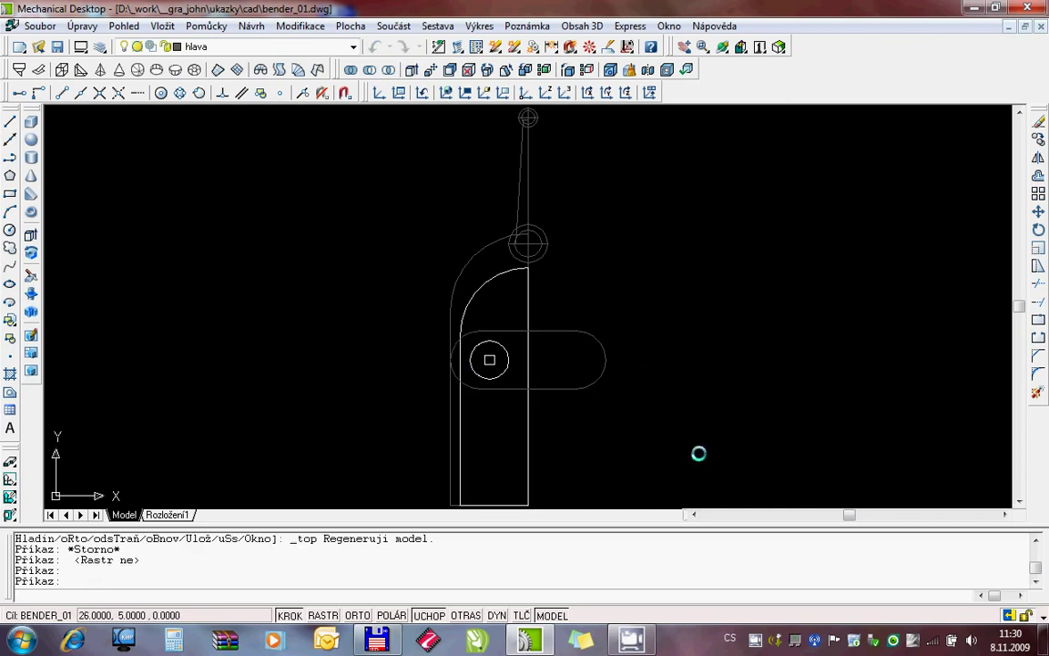
{"action": "key", "text": "ctrl+n"}
{"action": "double_click", "coordinate": [343, 212]}
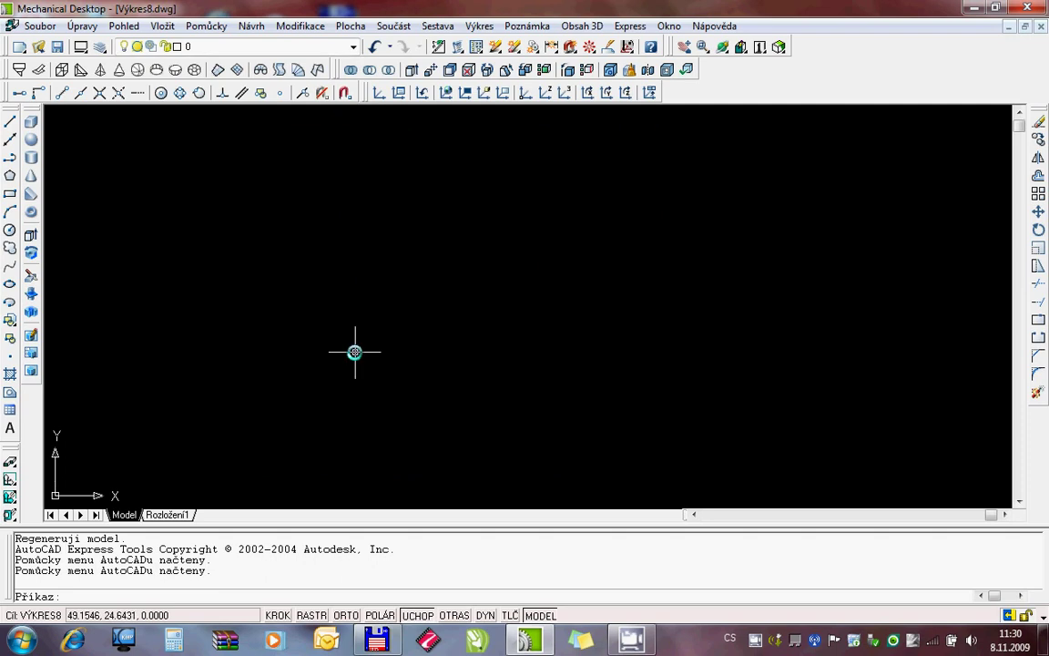
Step: Set the X and Y snap spacing to 1.0000 in Drafting Settings
{"action": "right_click", "coordinate": [281, 618]}
{"action": "left_click", "coordinate": [328, 601]}
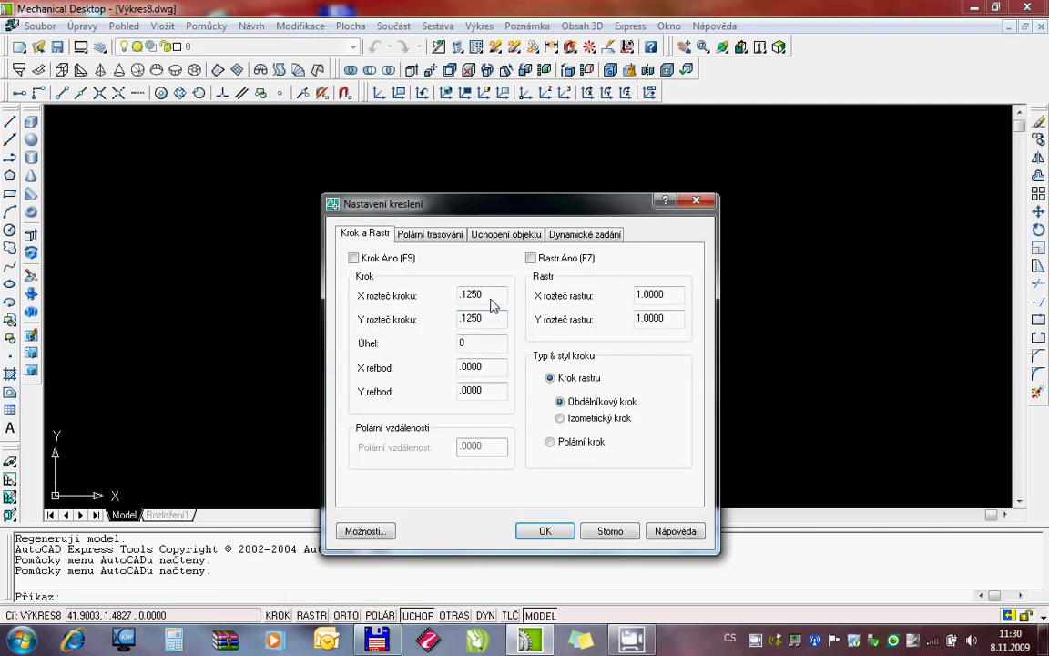
{"action": "left_click_drag", "start_coordinate": [491, 296], "coordinate": [422, 294]}
{"action": "key", "text": "Tab"}
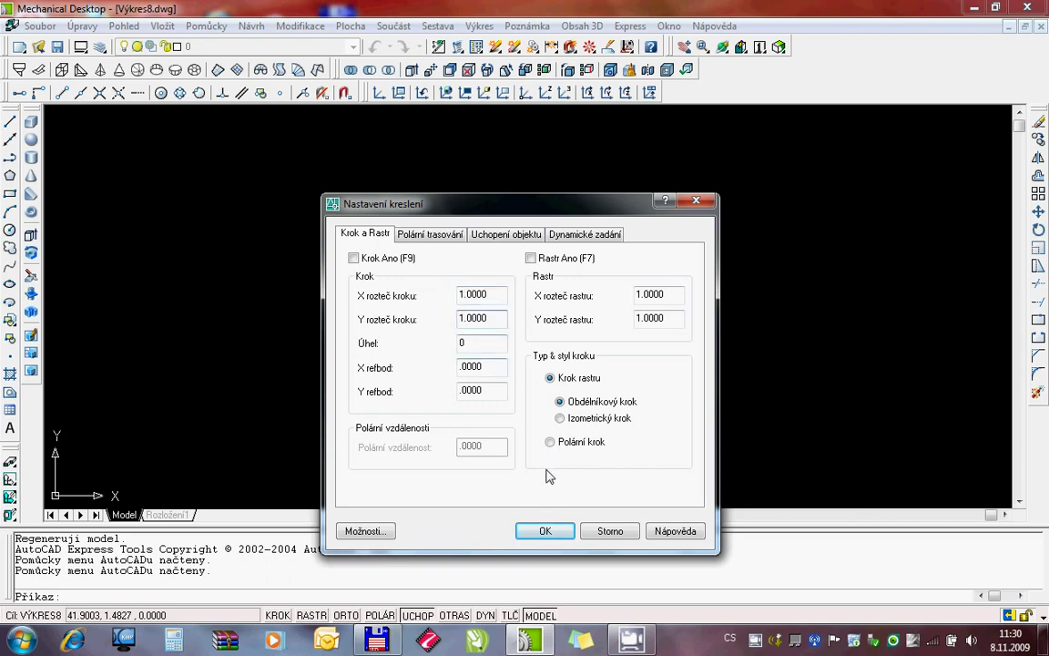
Step: Keep inches (Palce) as insertion units in User Preferences and confirm all settings
{"action": "left_click", "coordinate": [391, 535]}
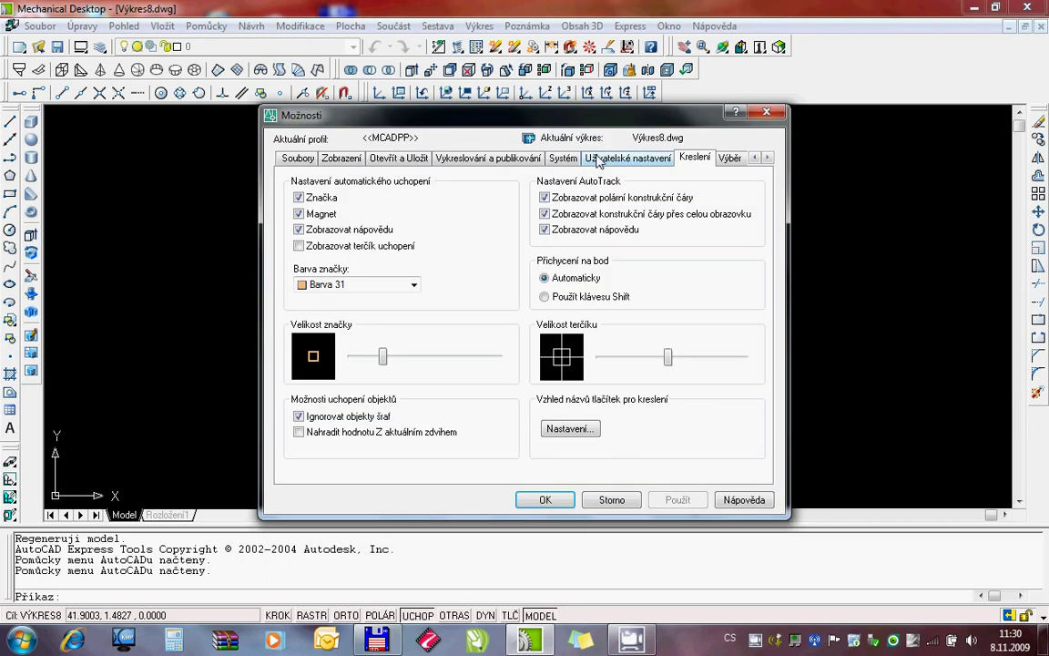
{"action": "left_click", "coordinate": [599, 158]}
{"action": "left_click", "coordinate": [383, 308]}
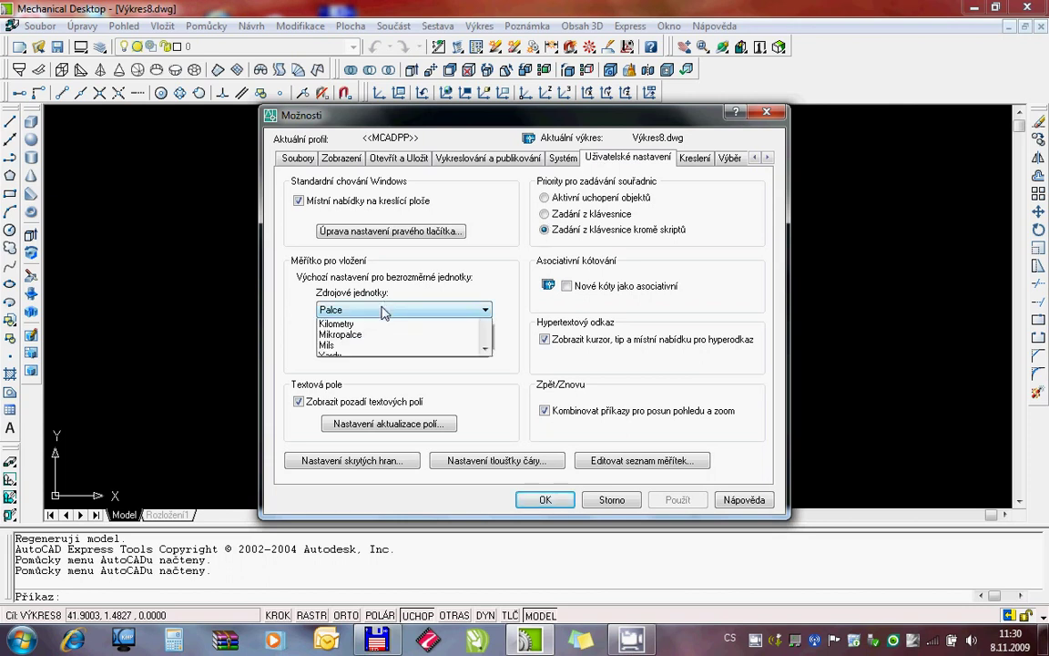
{"action": "left_click", "coordinate": [384, 312]}
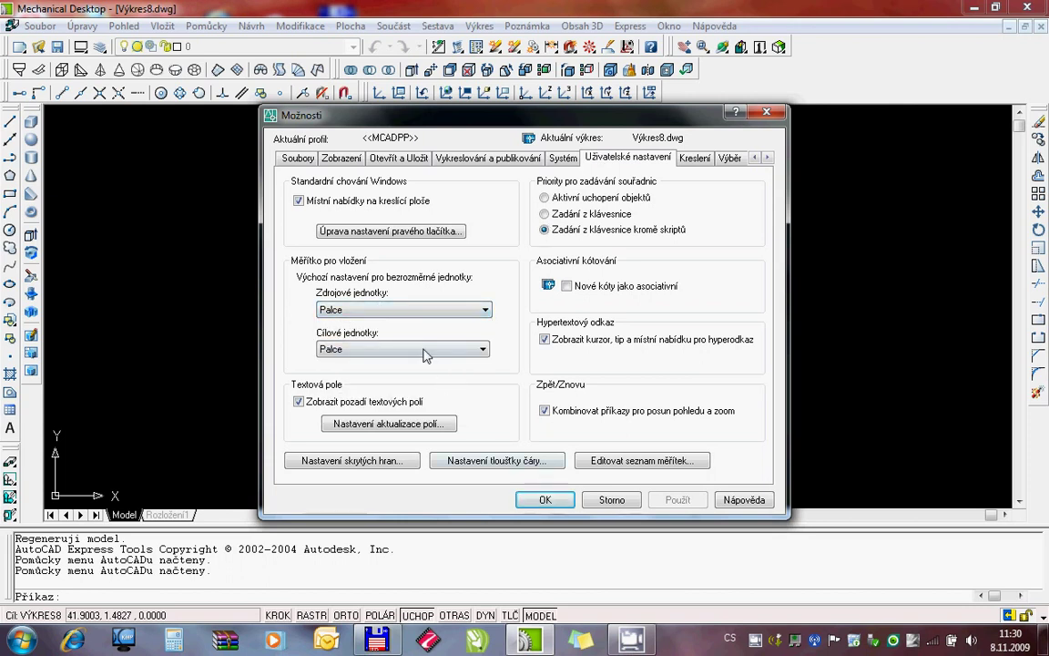
{"action": "left_click", "coordinate": [545, 499]}
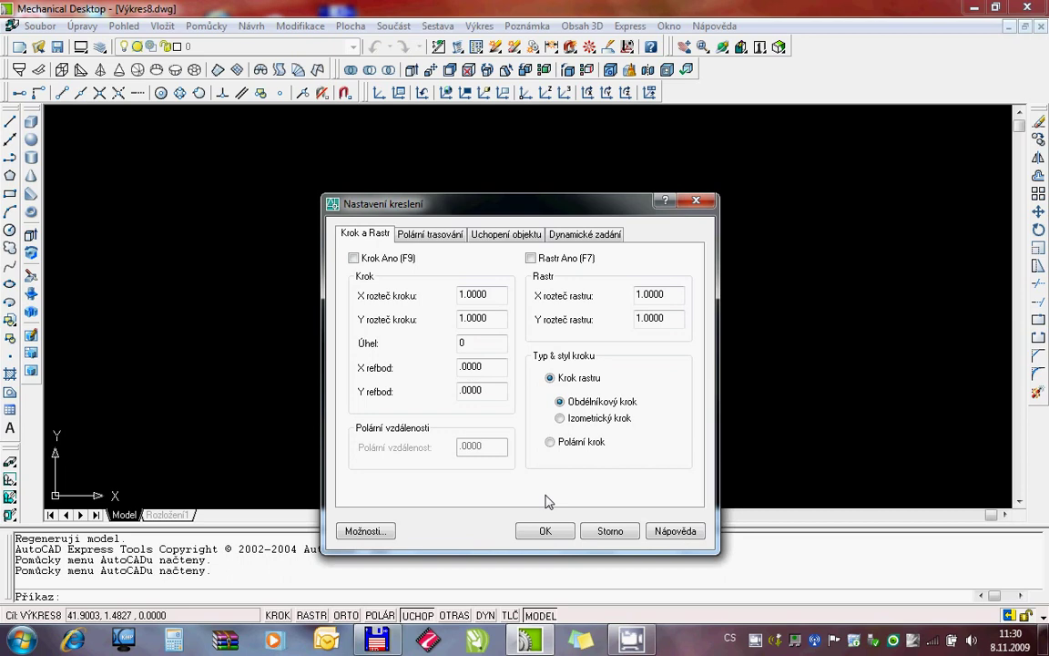
{"action": "left_click", "coordinate": [381, 532]}
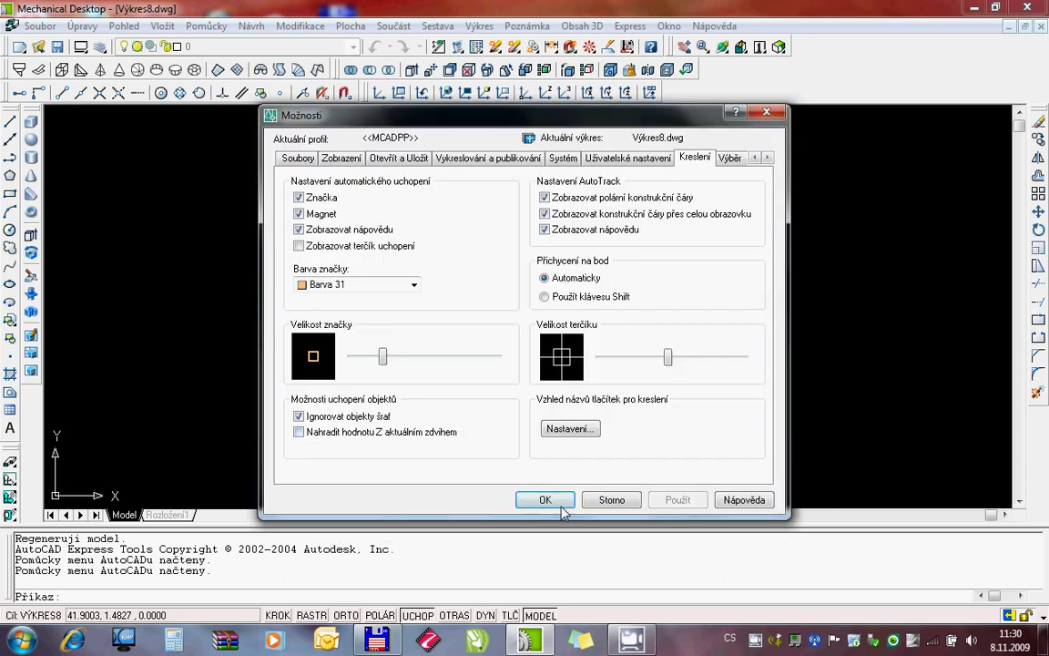
{"action": "left_click", "coordinate": [561, 506]}
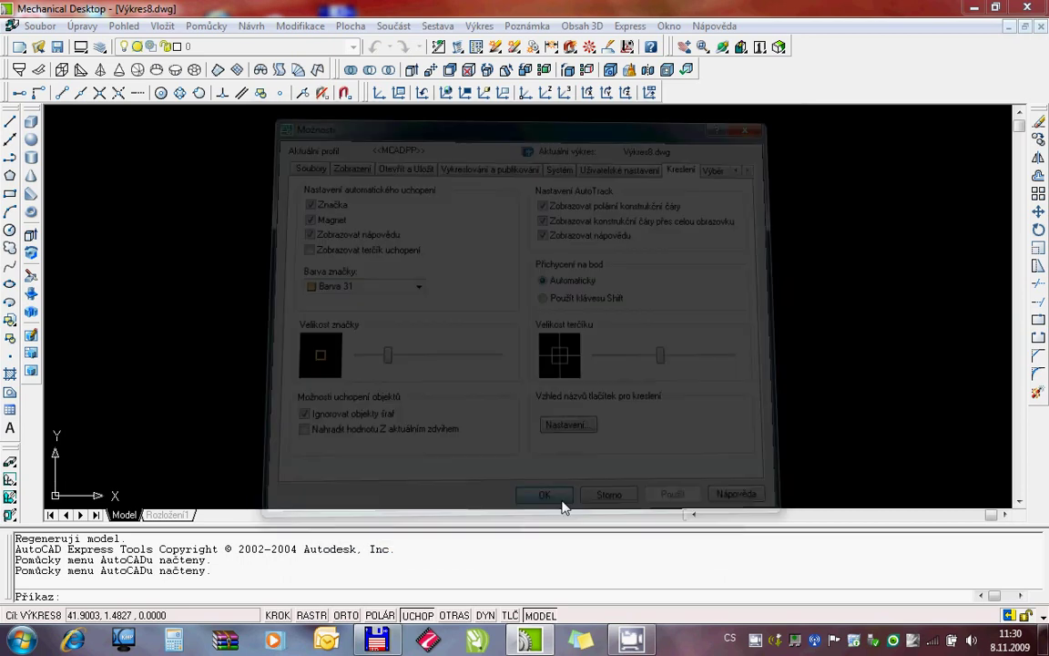
{"action": "left_click", "coordinate": [546, 530]}
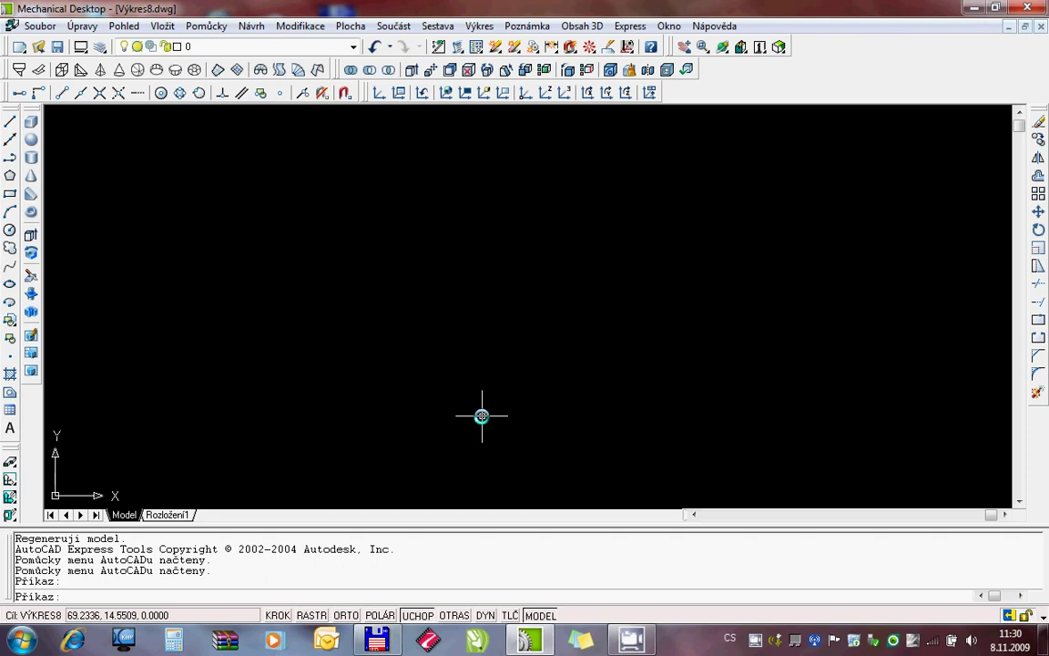
{"action": "left_click", "coordinate": [494, 597]}
Step: Zoom the view to the window from 0,0 to 50,50
{"action": "type", "text": "zoom"}
{"action": "key", "text": "Return"}
{"action": "type", "text": "o"}
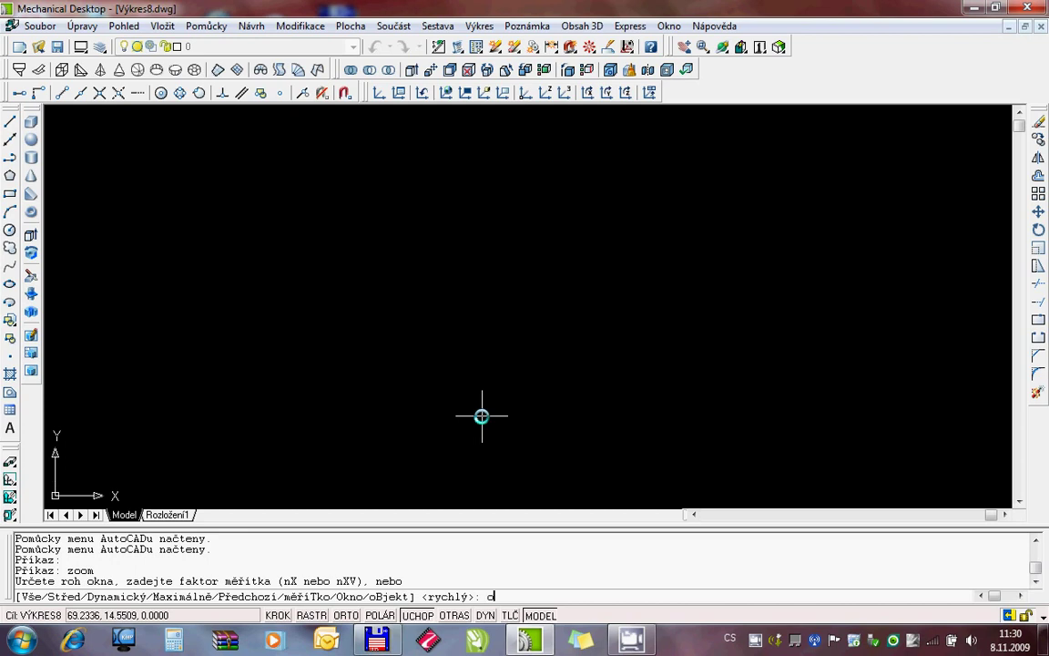
{"action": "key", "text": "Return"}
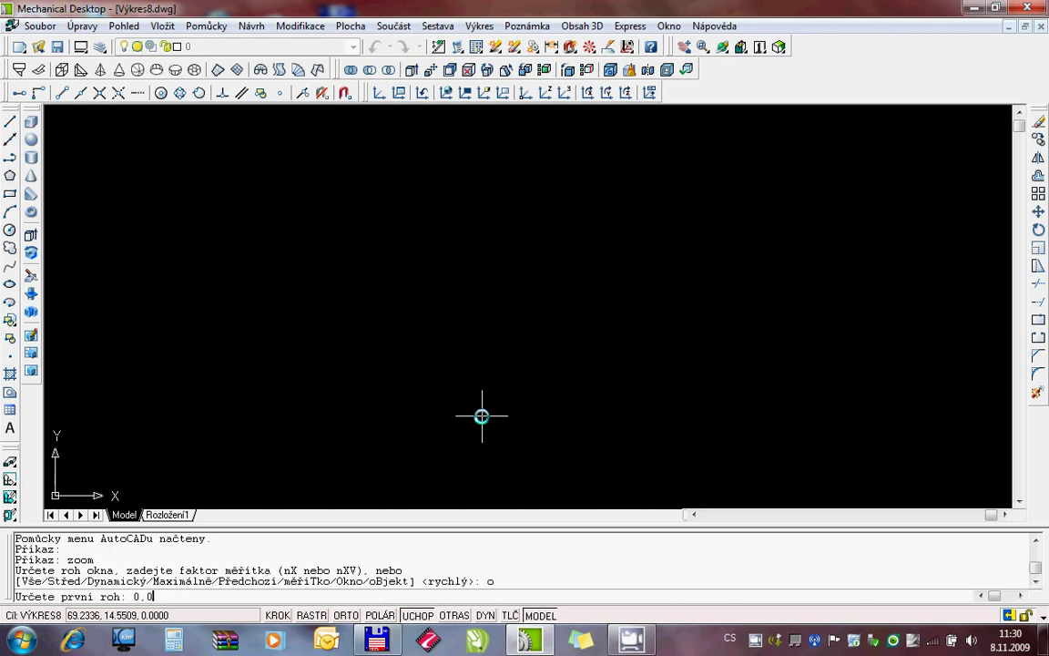
{"action": "key", "text": "Return"}
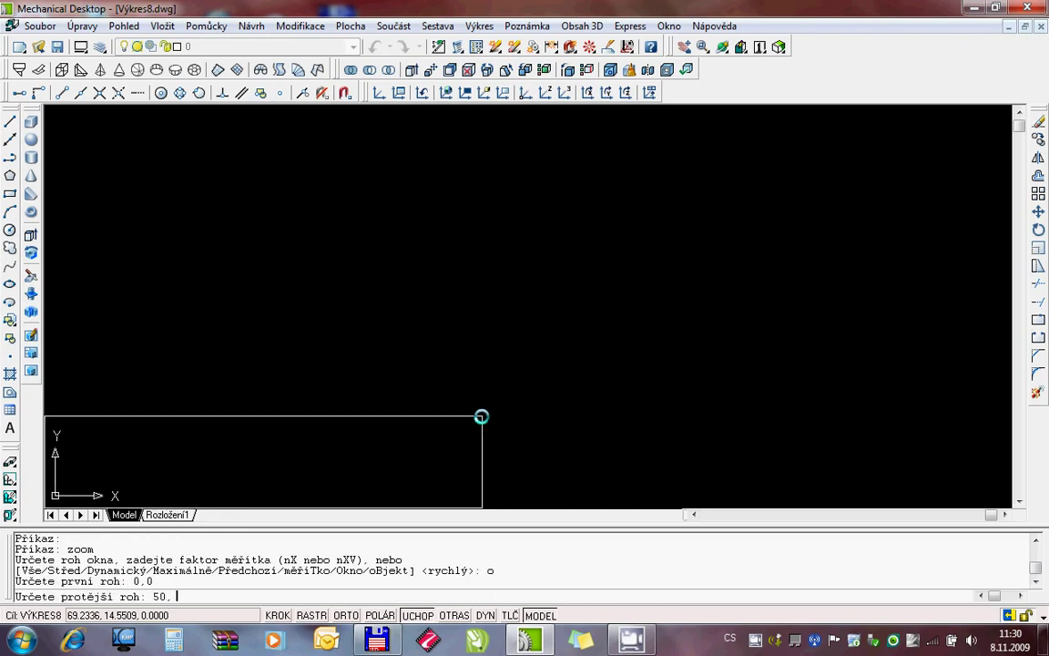
{"action": "type", "text": "50"}
{"action": "key", "text": "Return"}
{"action": "type", "text": "mez"}
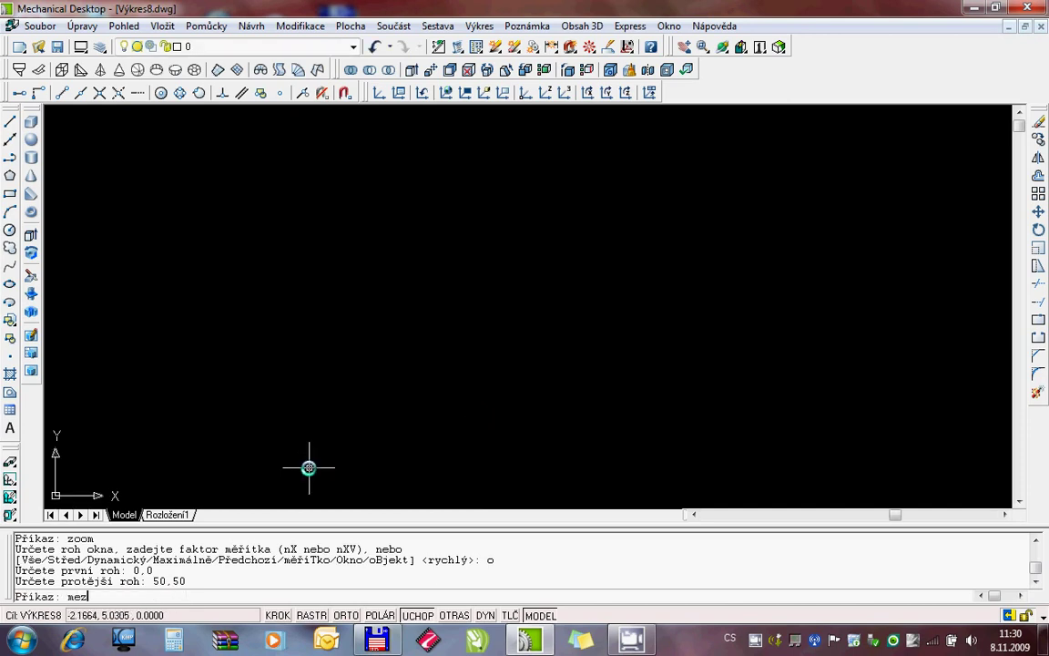
Step: Start the drawing limits (MEZE) with 0,0 as the lower-left corner
{"action": "type", "text": "e"}
{"action": "key", "text": "Return"}
{"action": "key", "text": "Return"}
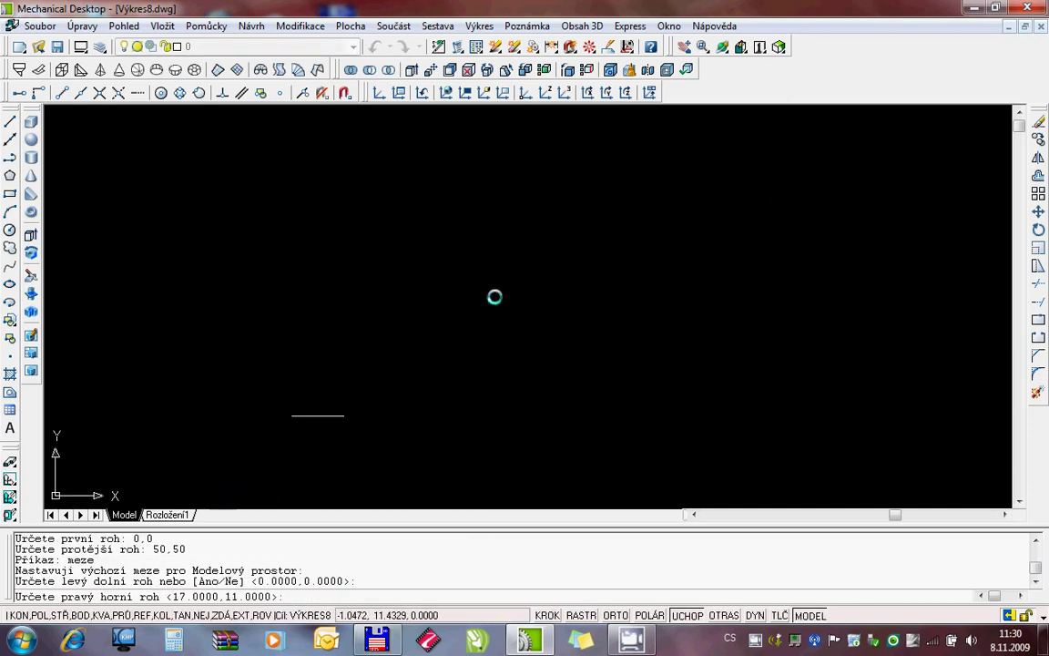
{"action": "key", "text": "Return"}
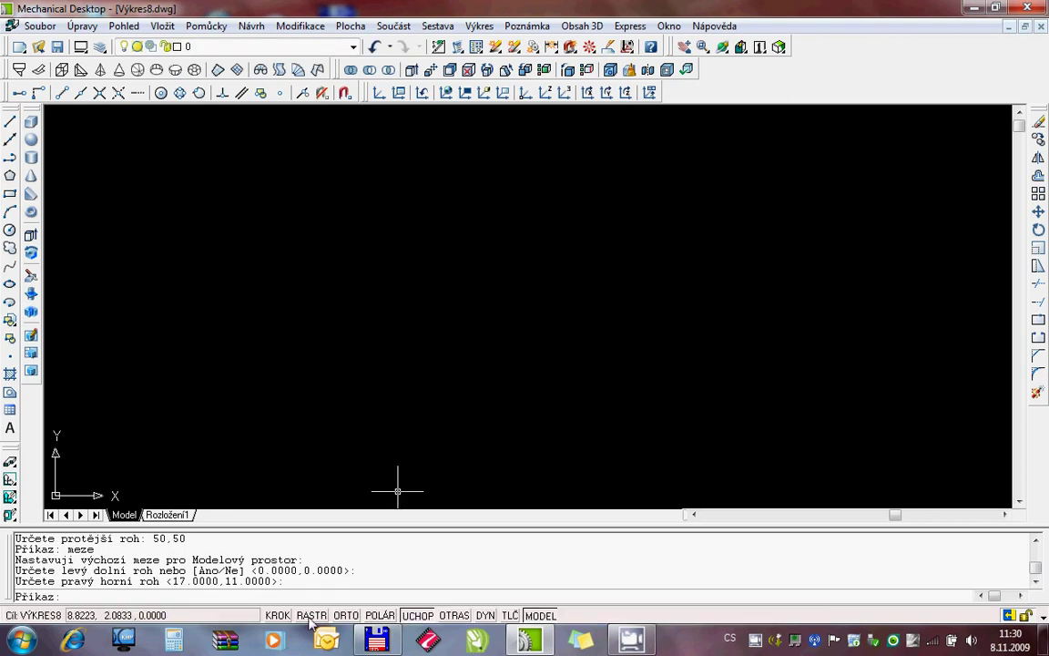
Step: Turn on grid and snap, and create layer hlava with grey colour 251
{"action": "left_click", "coordinate": [311, 615]}
{"action": "left_click", "coordinate": [278, 616]}
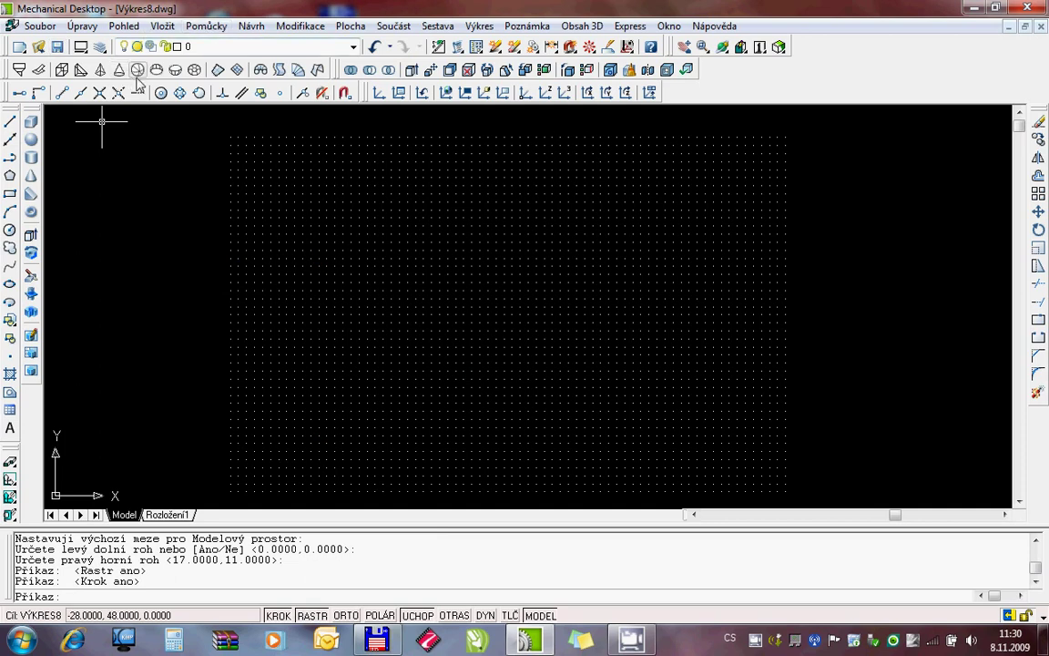
{"action": "left_click", "coordinate": [100, 47]}
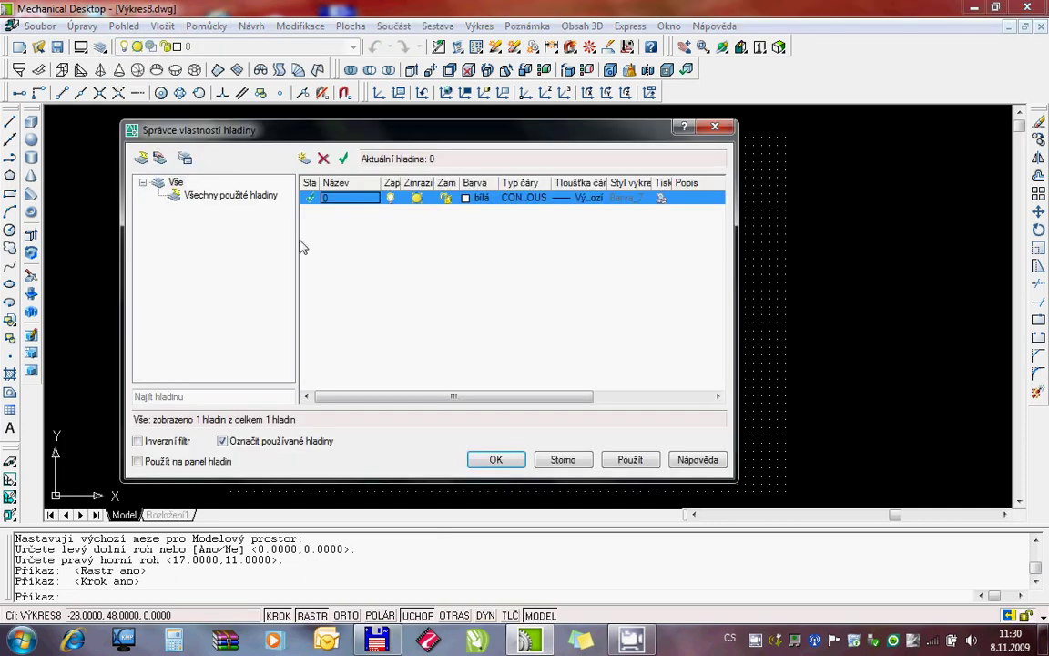
{"action": "left_click", "coordinate": [305, 159]}
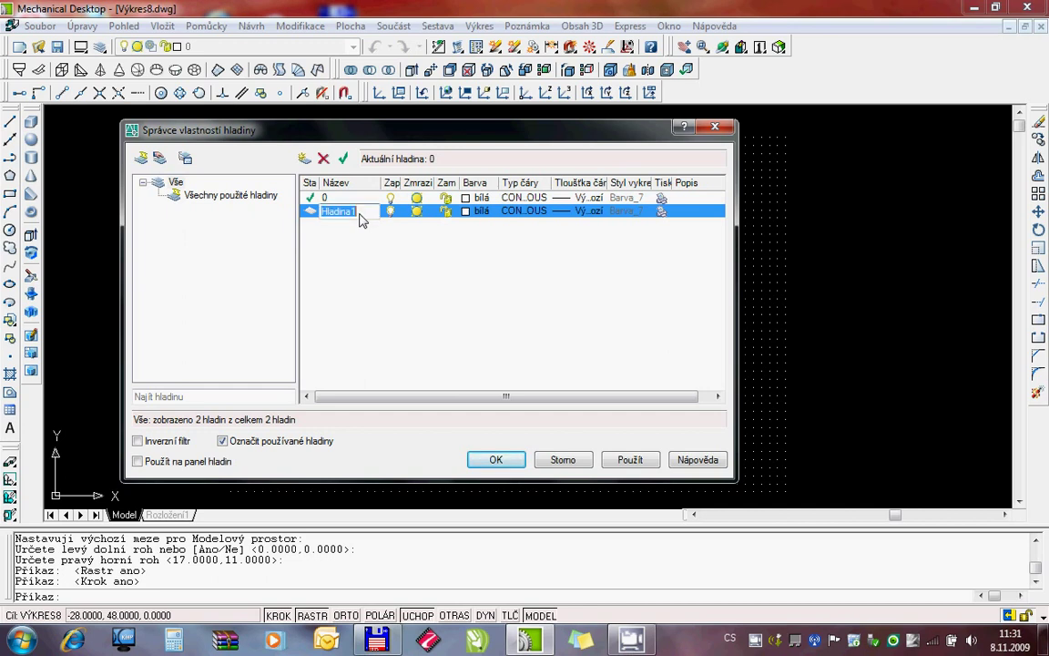
{"action": "type", "text": "hlava"}
{"action": "key", "text": "Return"}
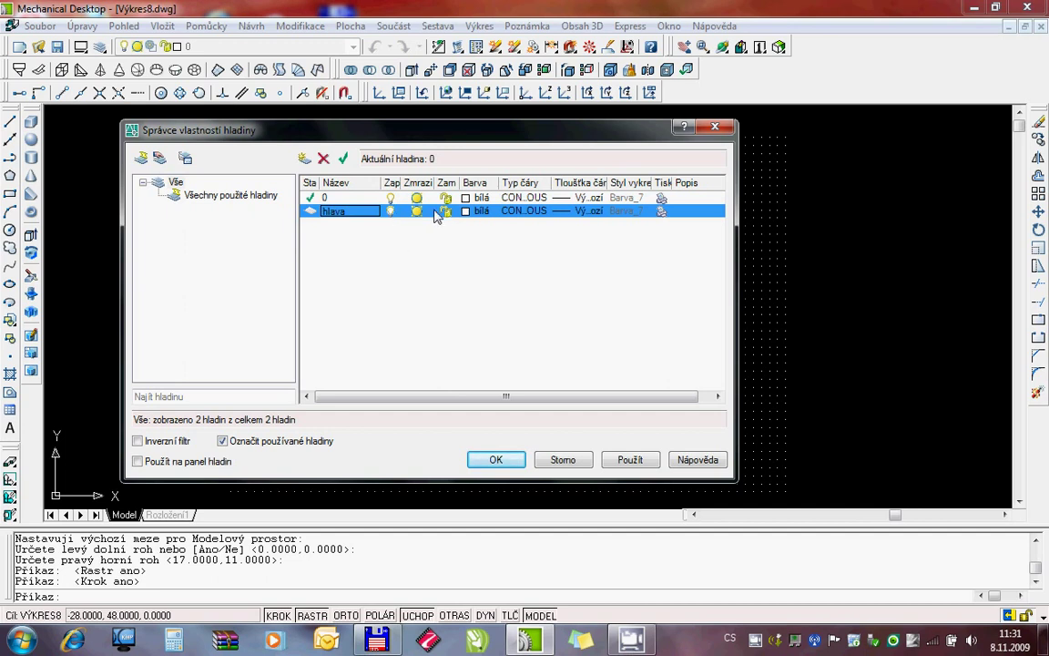
{"action": "left_click", "coordinate": [466, 211]}
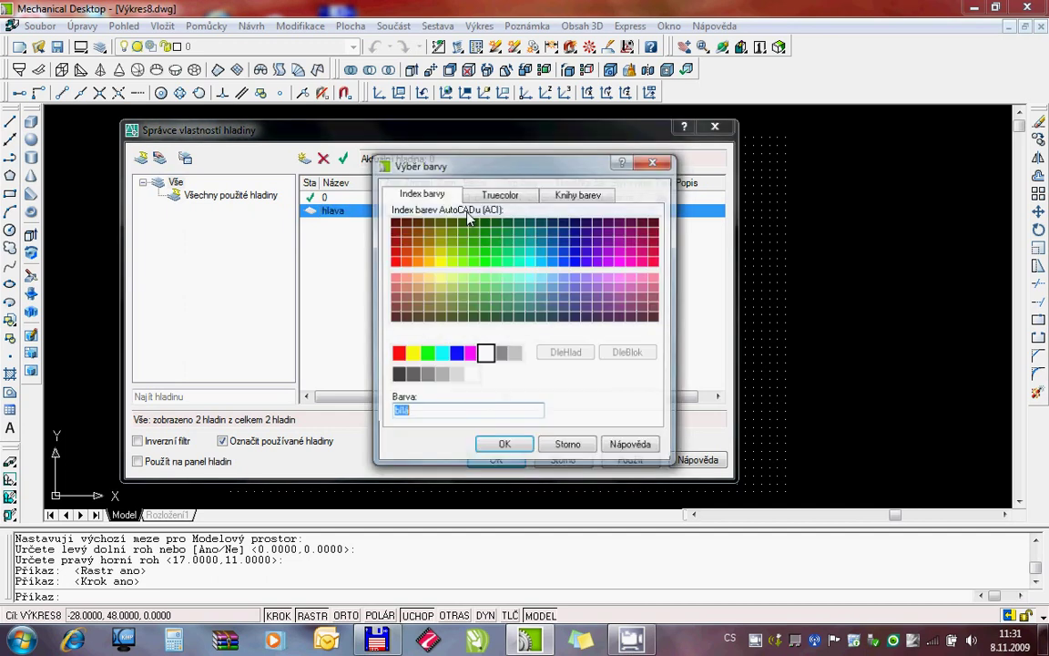
{"action": "left_click", "coordinate": [412, 375]}
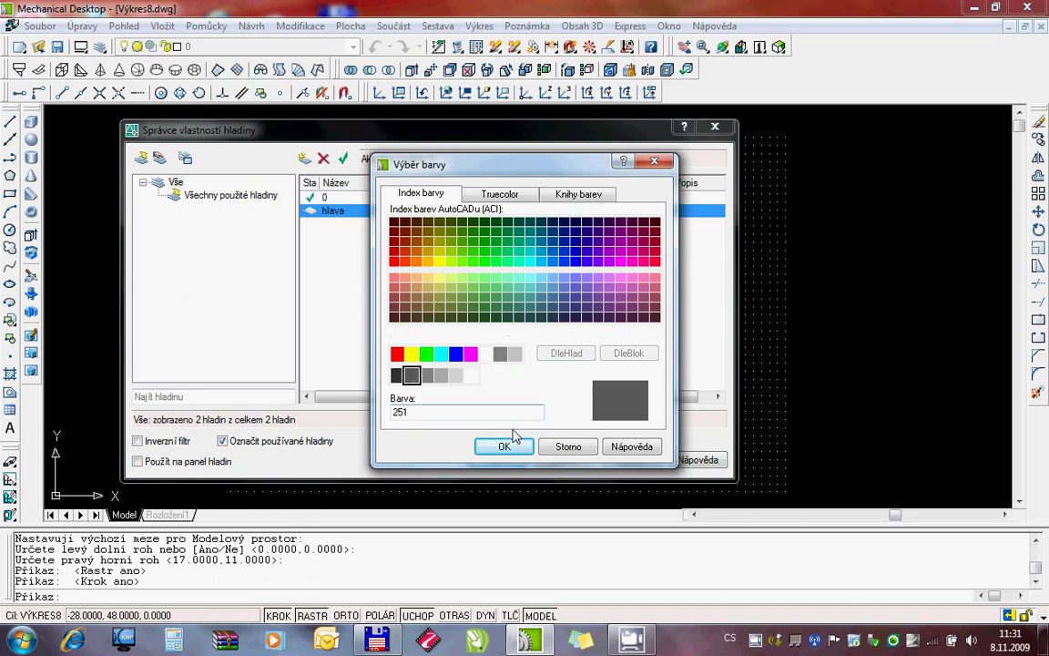
{"action": "left_click", "coordinate": [504, 446]}
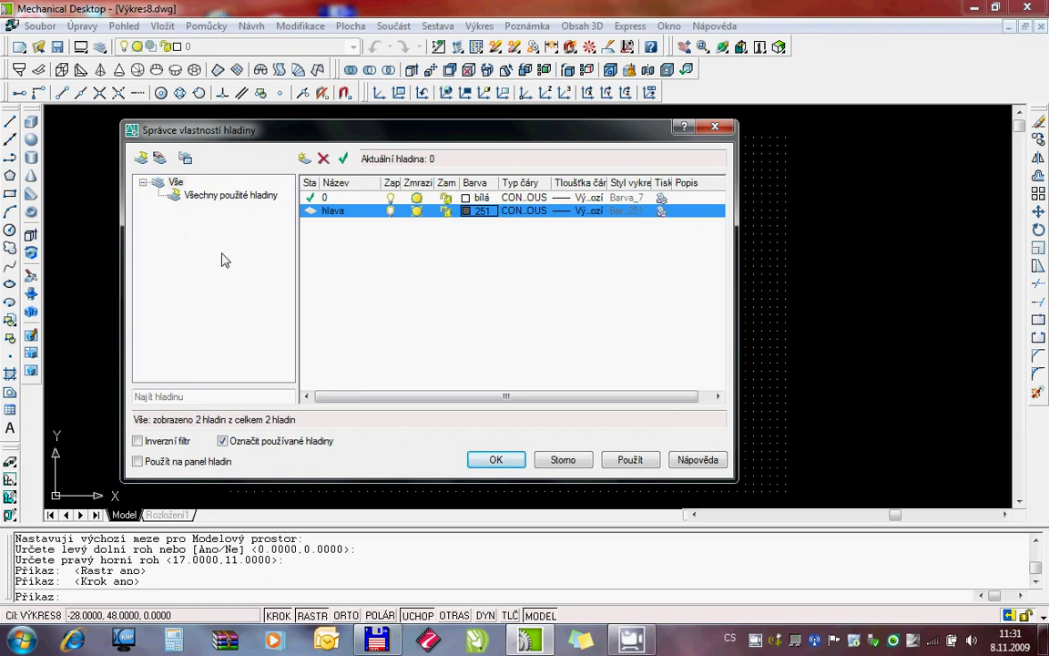
Step: Create layer mozek in white (colour 255) and close the layer manager
{"action": "left_click", "coordinate": [305, 158]}
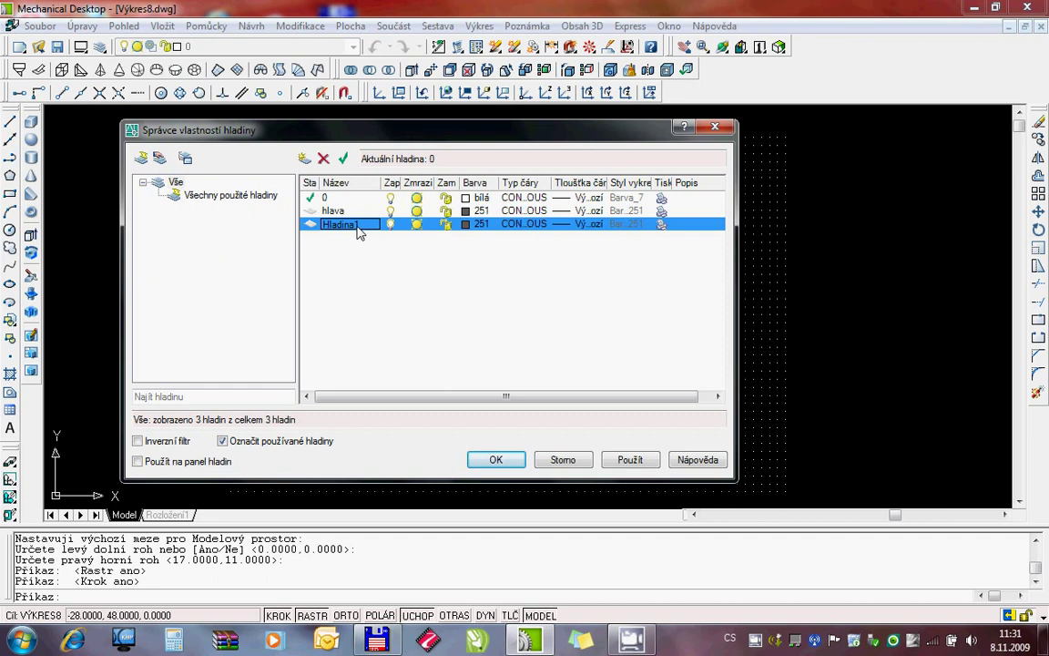
{"action": "type", "text": "mozek"}
{"action": "key", "text": "Return"}
{"action": "left_click", "coordinate": [473, 227]}
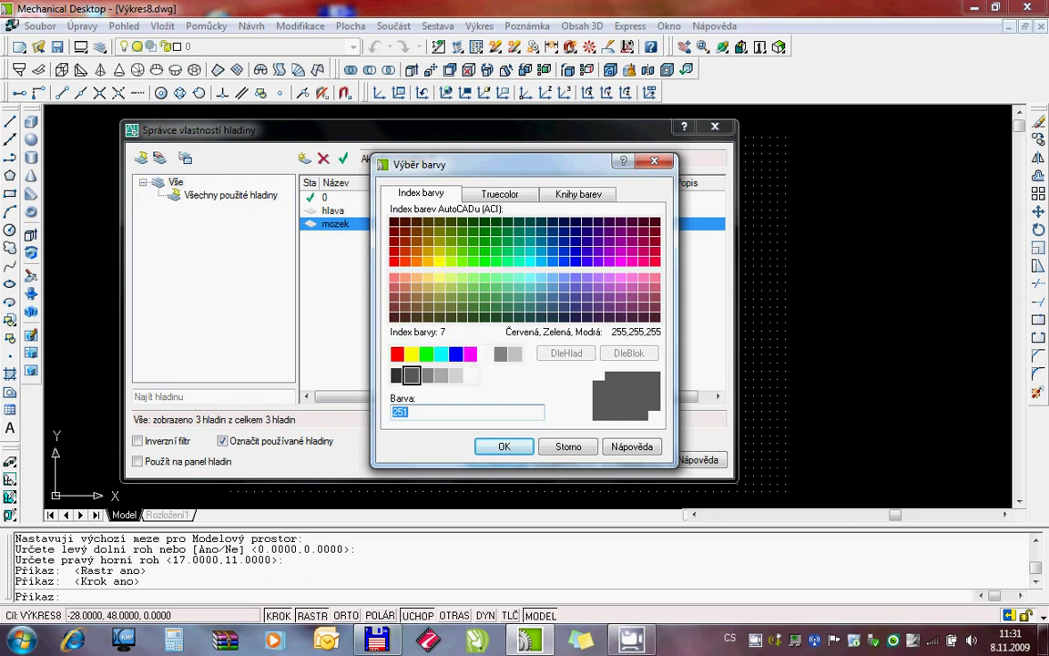
{"action": "left_click", "coordinate": [470, 376]}
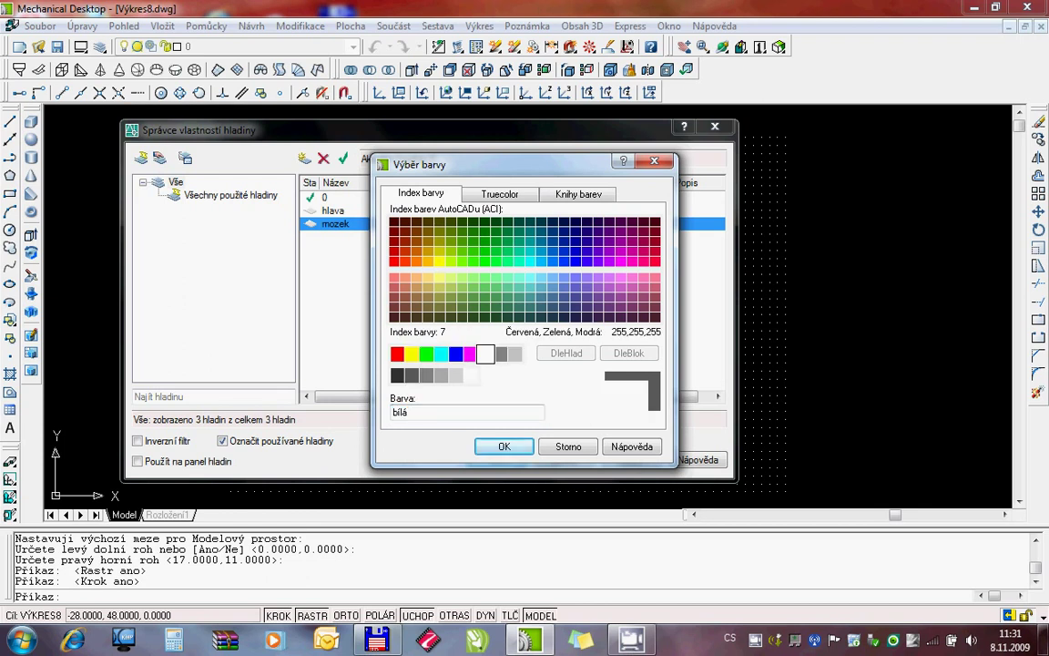
{"action": "left_click", "coordinate": [504, 447]}
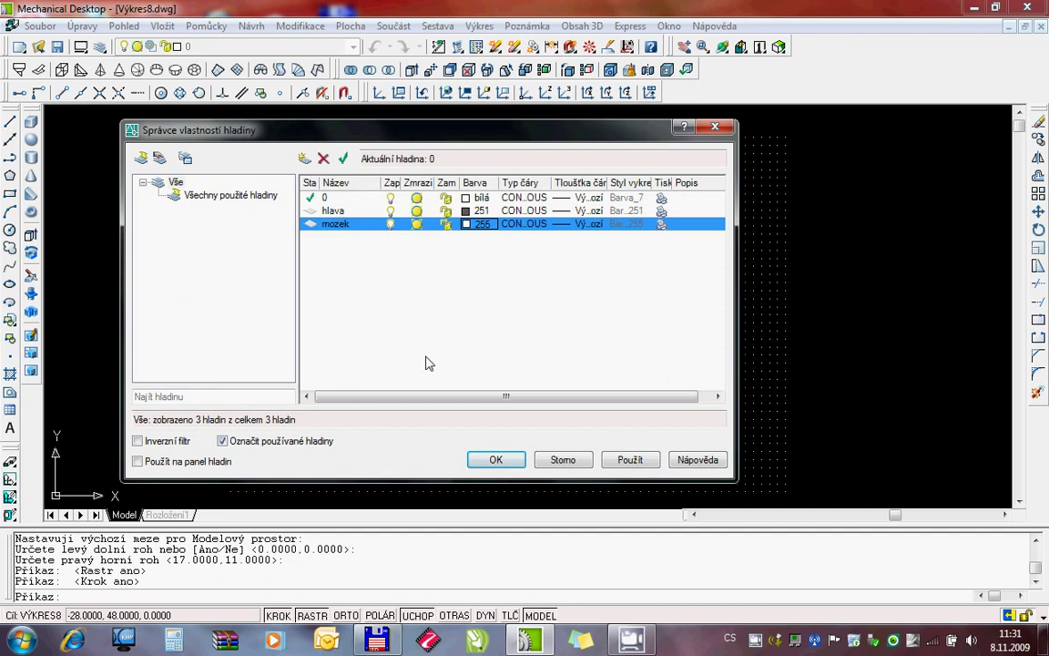
{"action": "left_click", "coordinate": [496, 459]}
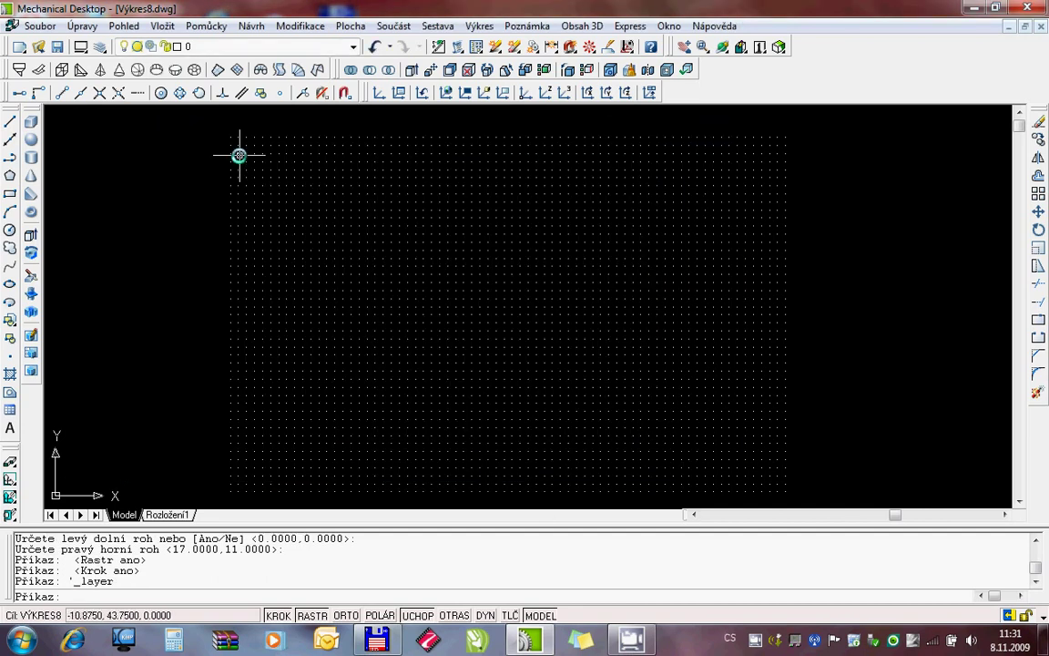
Step: Redock the Standard toolbar and make hlava the current layer
{"action": "left_click_drag", "start_coordinate": [8, 48], "coordinate": [490, 189]}
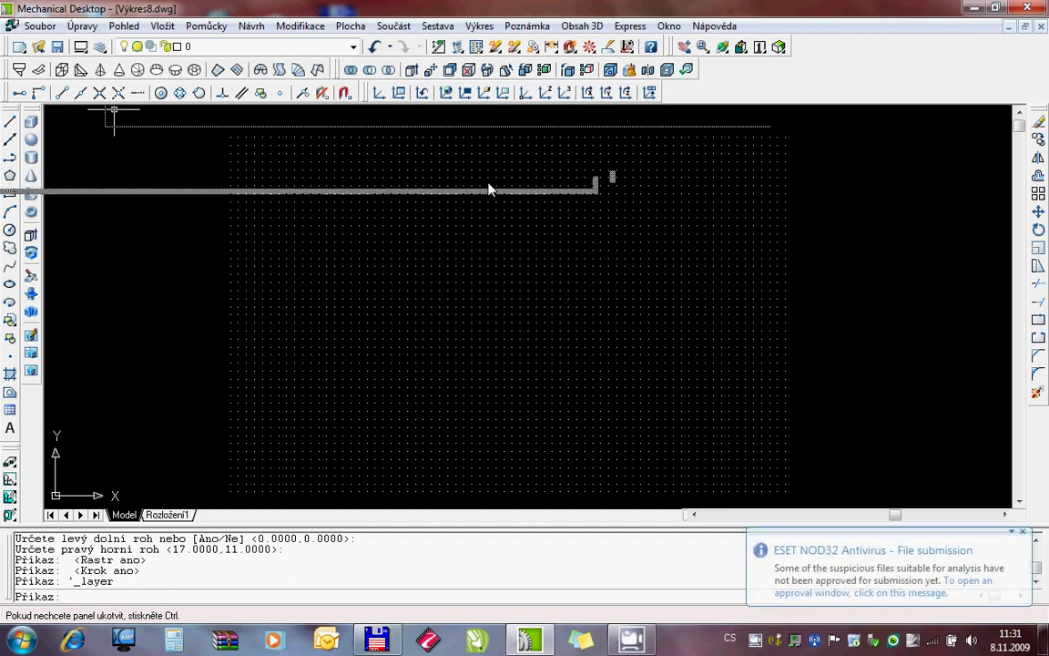
{"action": "left_click_drag", "start_coordinate": [489, 188], "coordinate": [489, 188]}
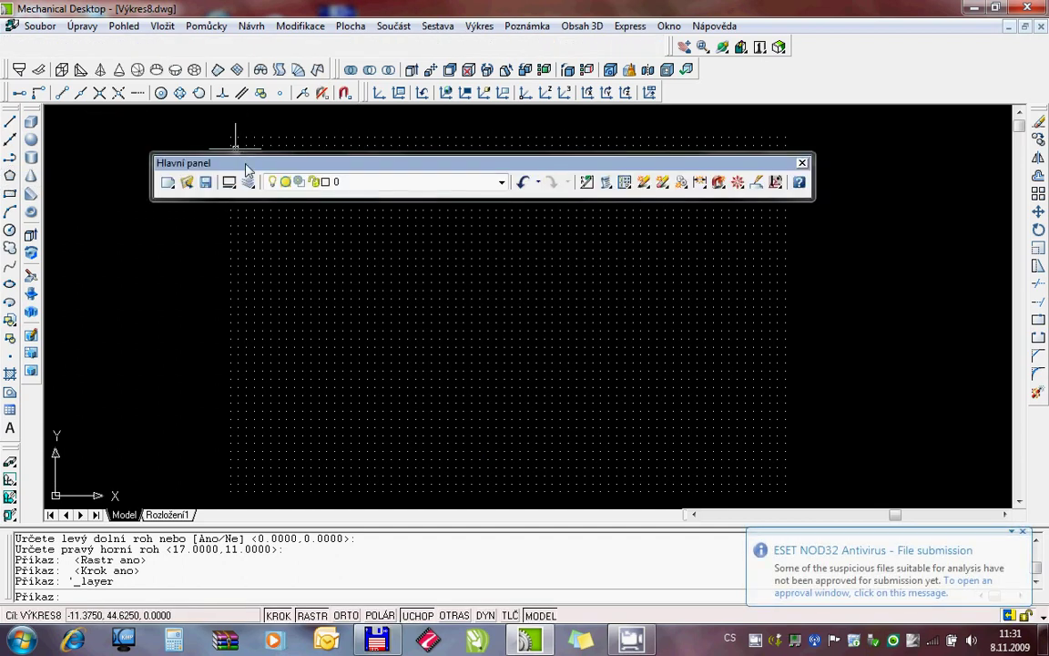
{"action": "mouse_move", "coordinate": [223, 163]}
{"action": "left_mouse_down"}
{"action": "mouse_move", "coordinate": [86, 51]}
{"action": "mouse_move", "coordinate": [98, 57]}
{"action": "left_mouse_up"}
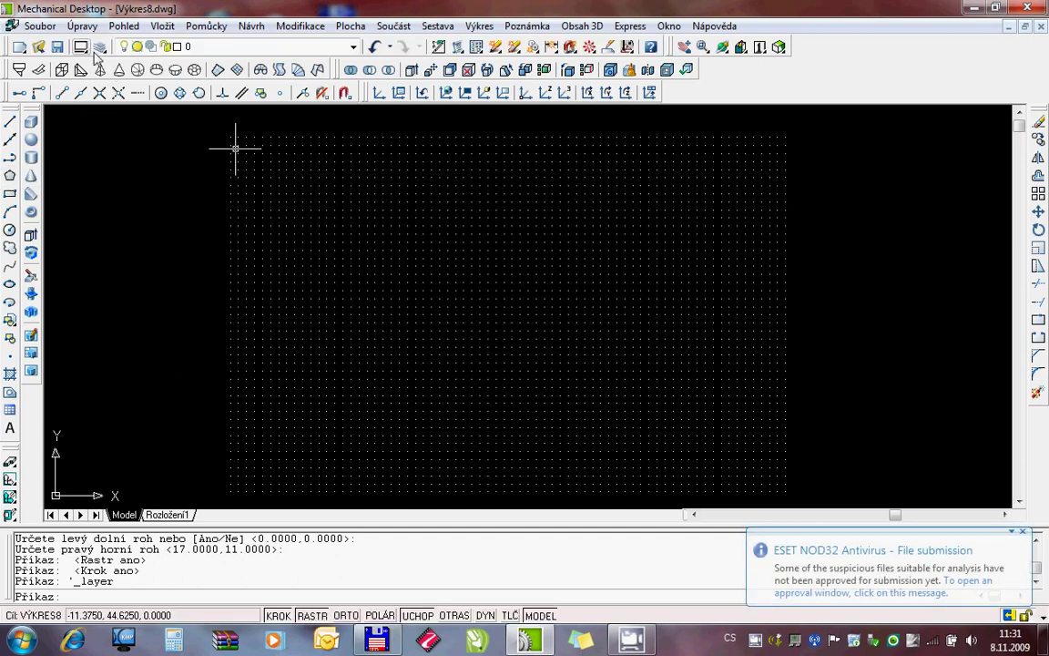
{"action": "left_click", "coordinate": [196, 46]}
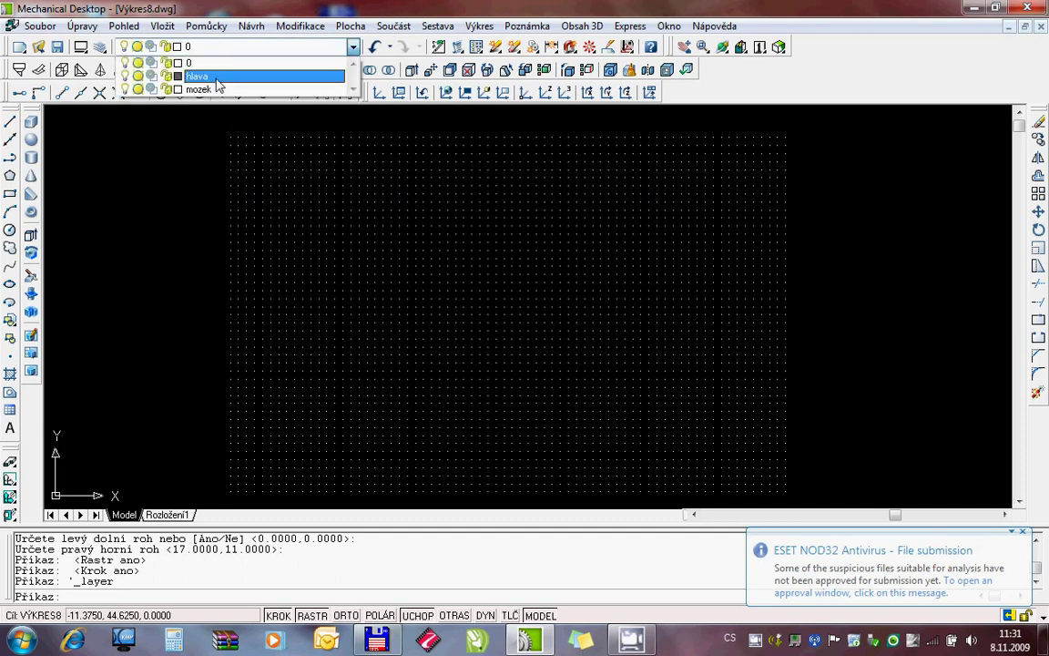
{"action": "left_click", "coordinate": [218, 84]}
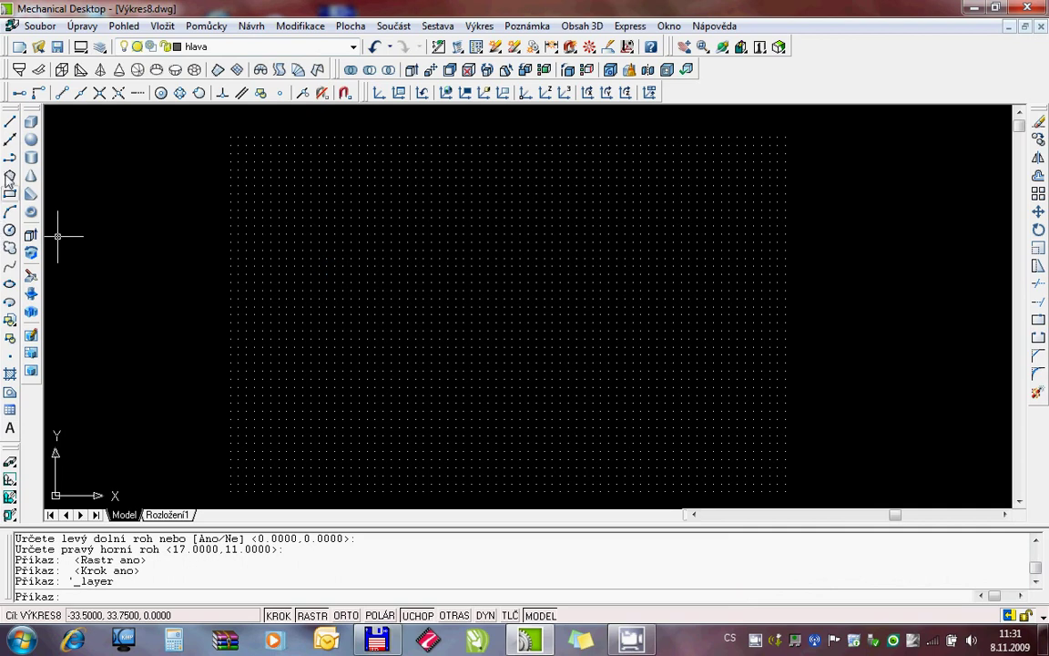
Step: Start a polyline and set the snap spacing to 1 in Drafting Settings
{"action": "left_click", "coordinate": [10, 158]}
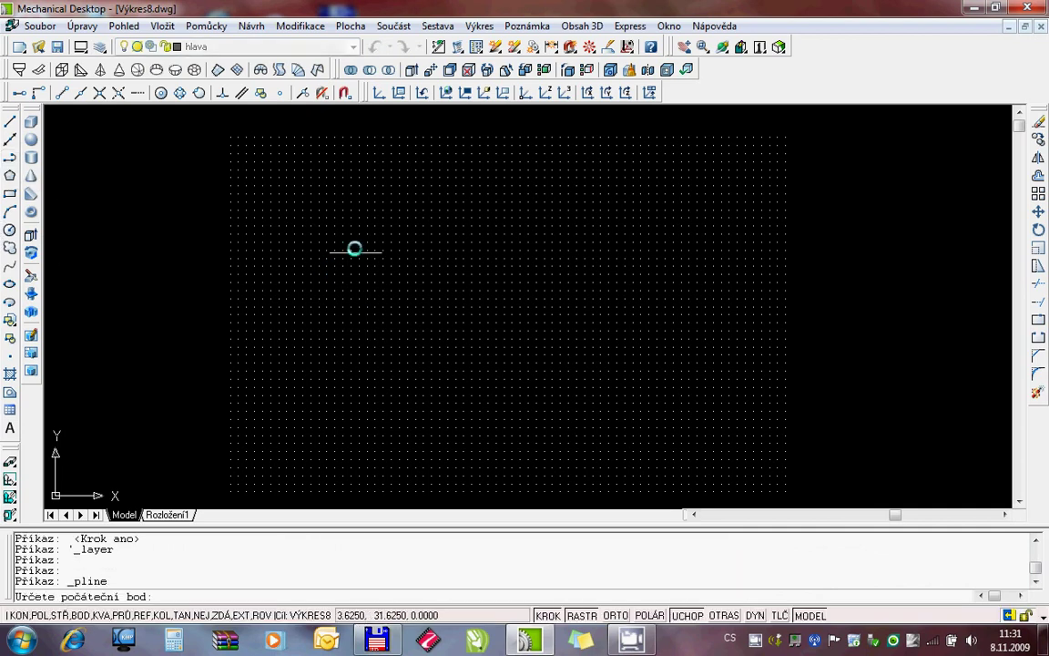
{"action": "right_click", "coordinate": [549, 610]}
{"action": "left_click", "coordinate": [588, 599]}
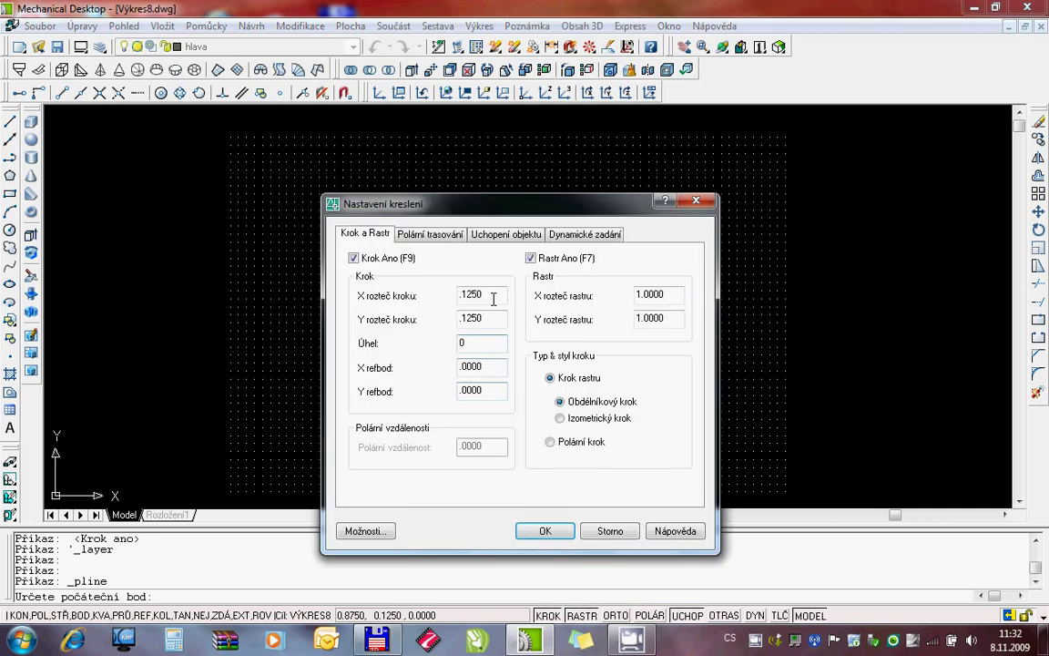
{"action": "double_click", "coordinate": [487, 296]}
{"action": "type", "text": "1"}
{"action": "key", "text": "Return"}
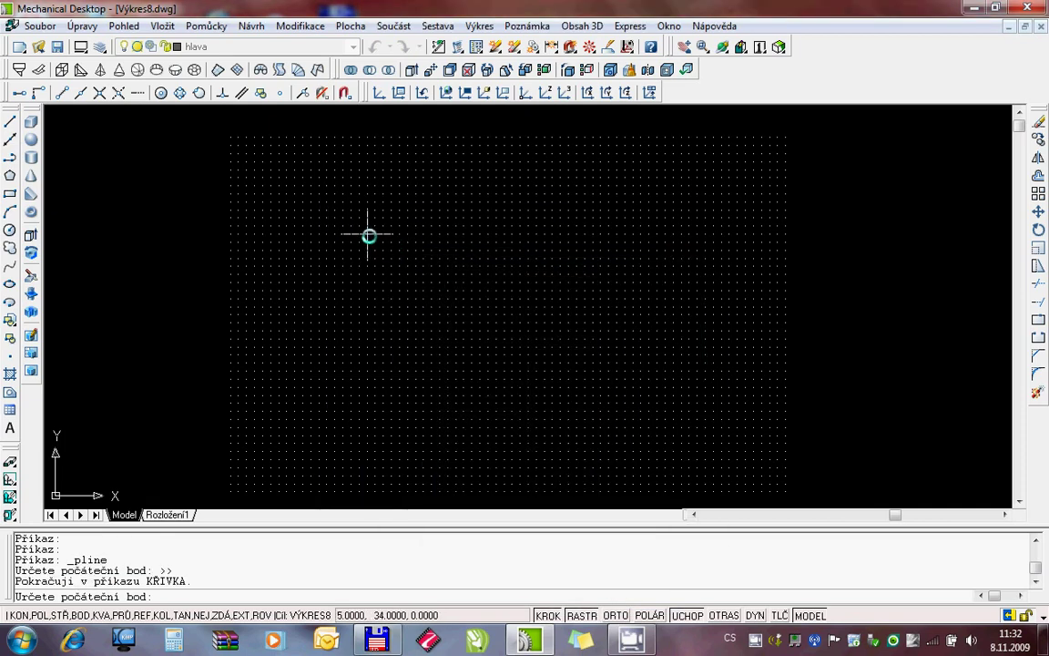
Step: Draw the profile's straight sides: 20 down, 8 across, 28 up, checking bender_01
{"action": "left_click", "coordinate": [367, 241]}
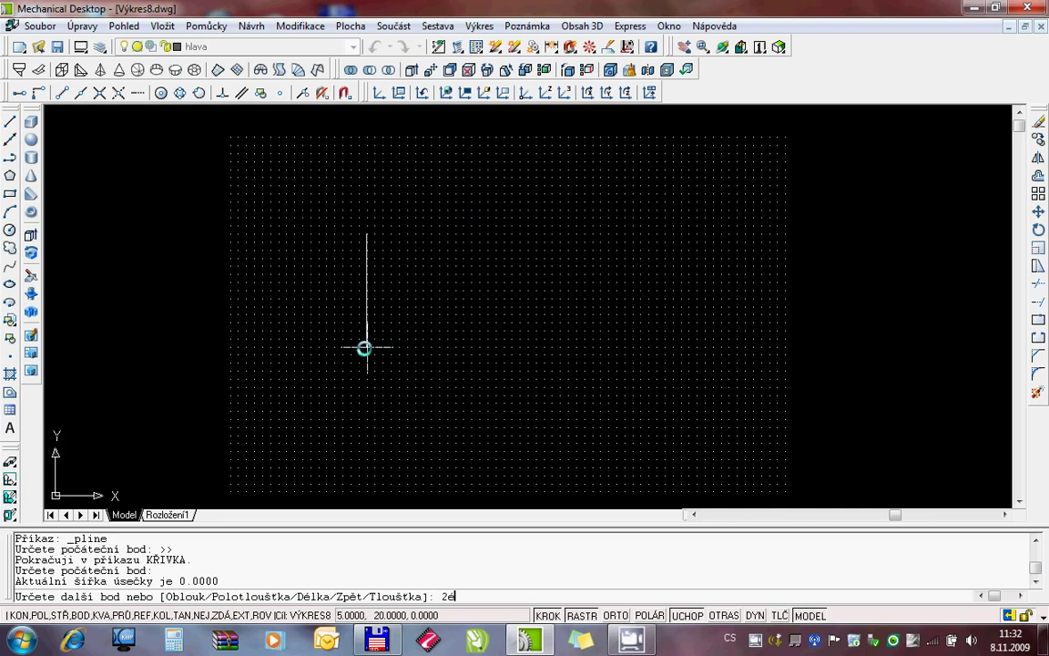
{"action": "type", "text": "0"}
{"action": "key", "text": "Return"}
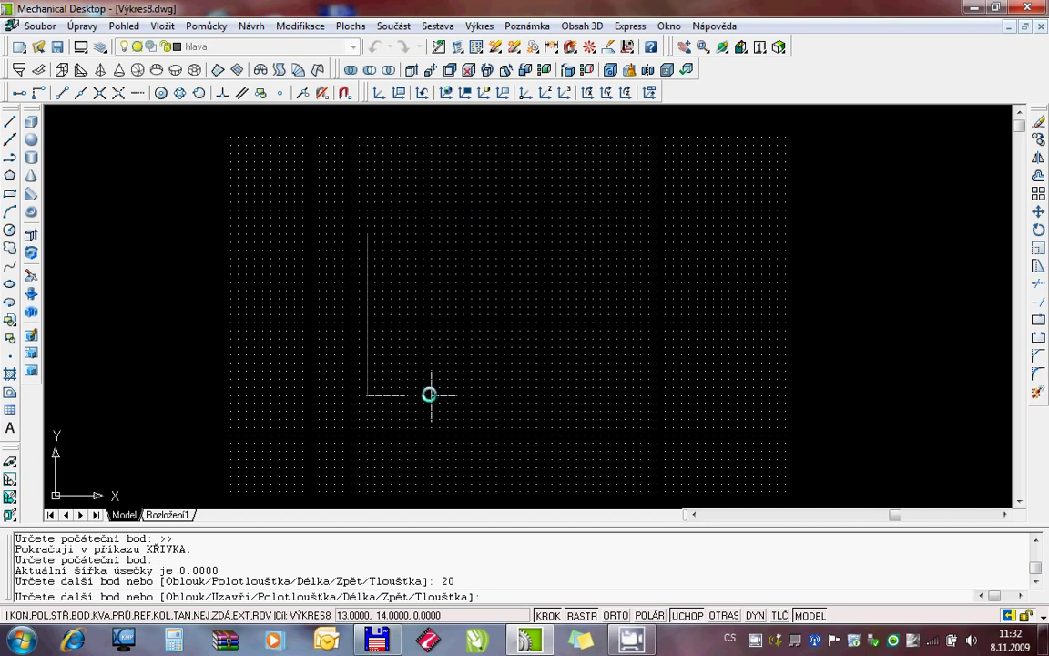
{"action": "type", "text": "8"}
{"action": "key", "text": "Return"}
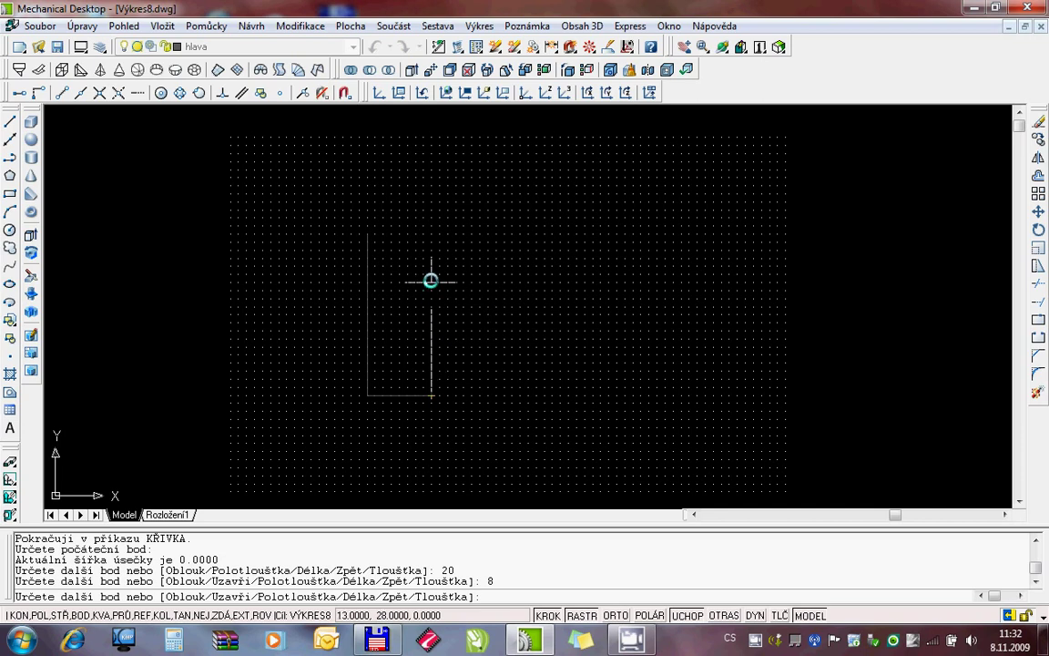
{"action": "type", "text": "8"}
{"action": "key", "text": "Return"}
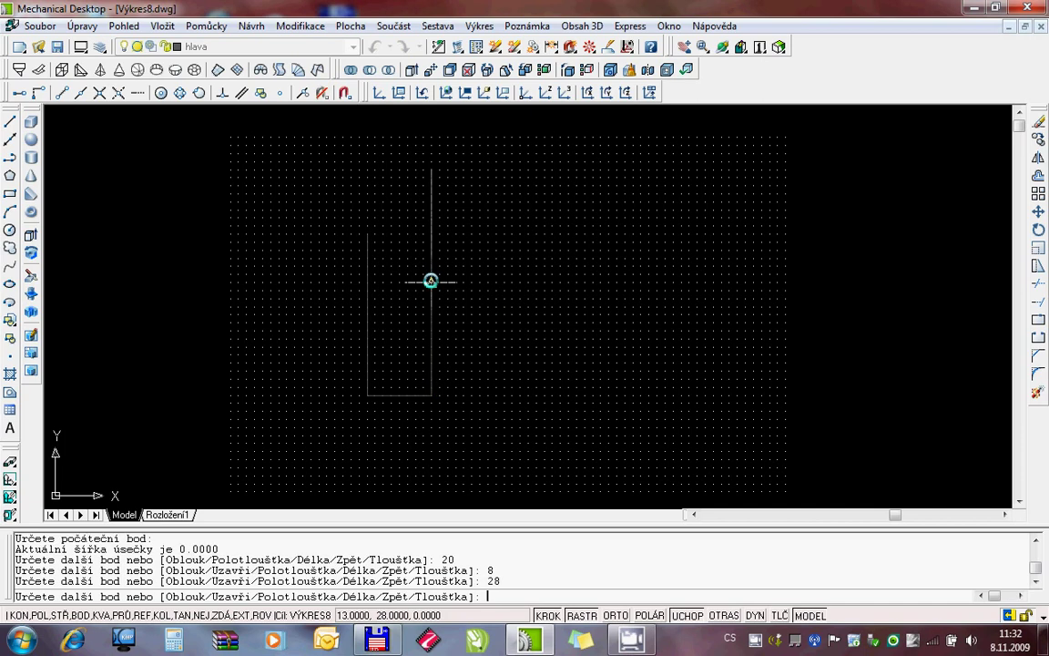
{"action": "key", "text": "ctrl+Tab"}
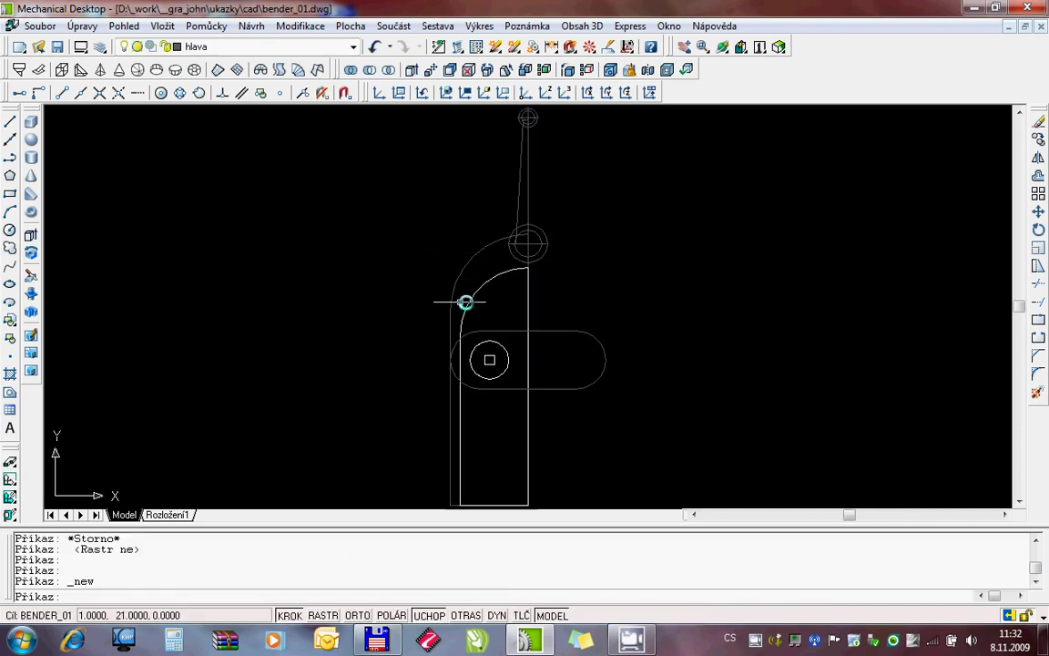
{"action": "key", "text": "ctrl+Tab"}
{"action": "key", "text": "ctrl+Tab"}
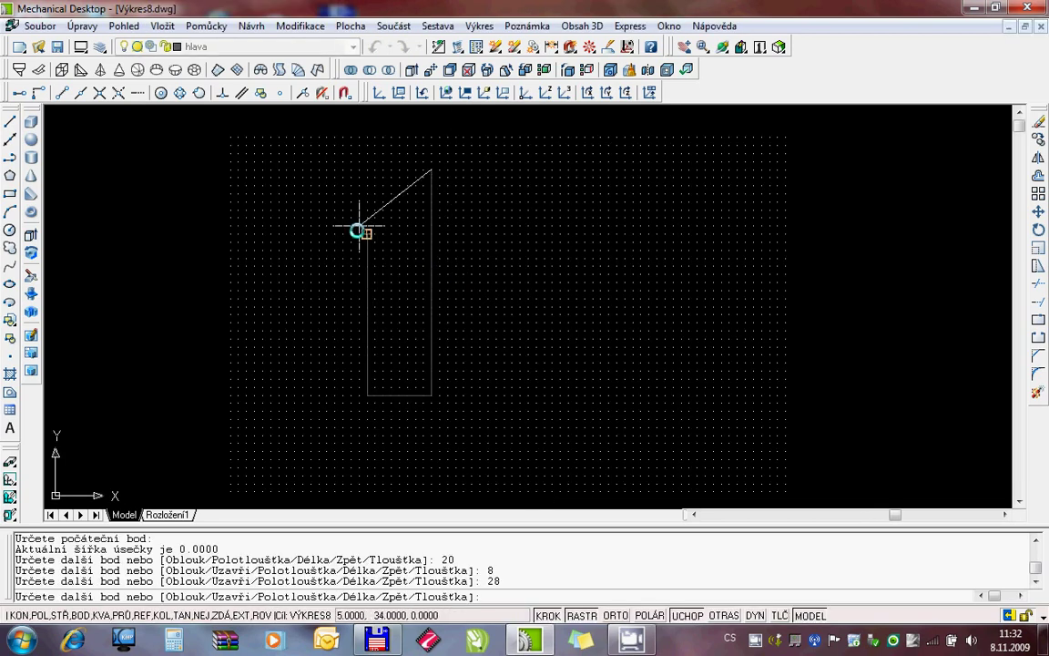
Step: Close the profile with a tangent-directed arc back to the polyline's start point
{"action": "type", "text": "o"}
{"action": "key", "text": "Return"}
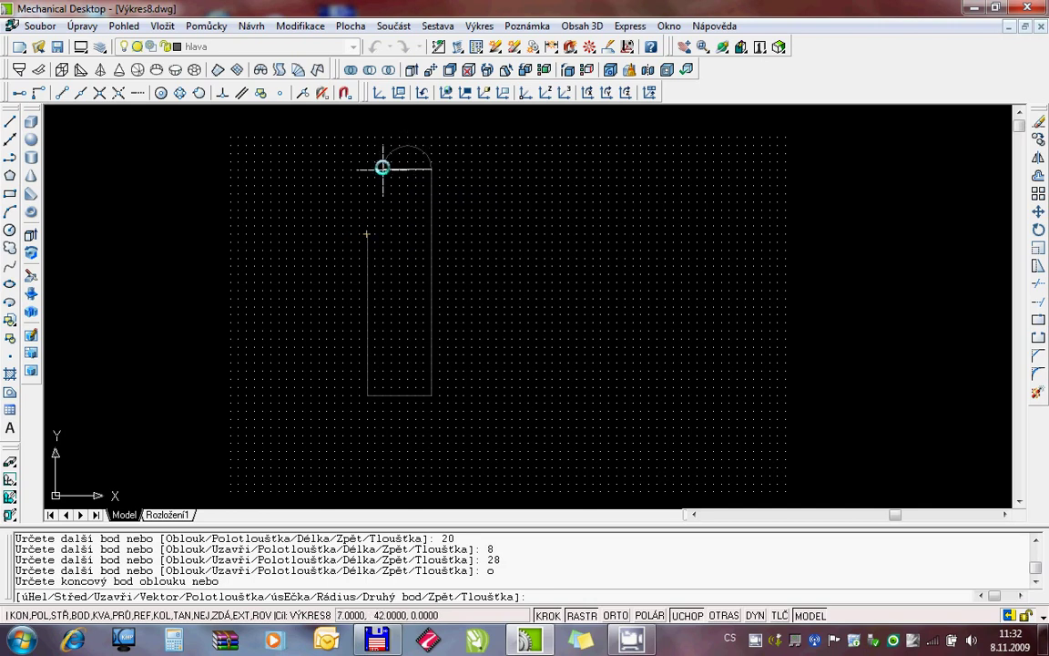
{"action": "key", "text": "Return"}
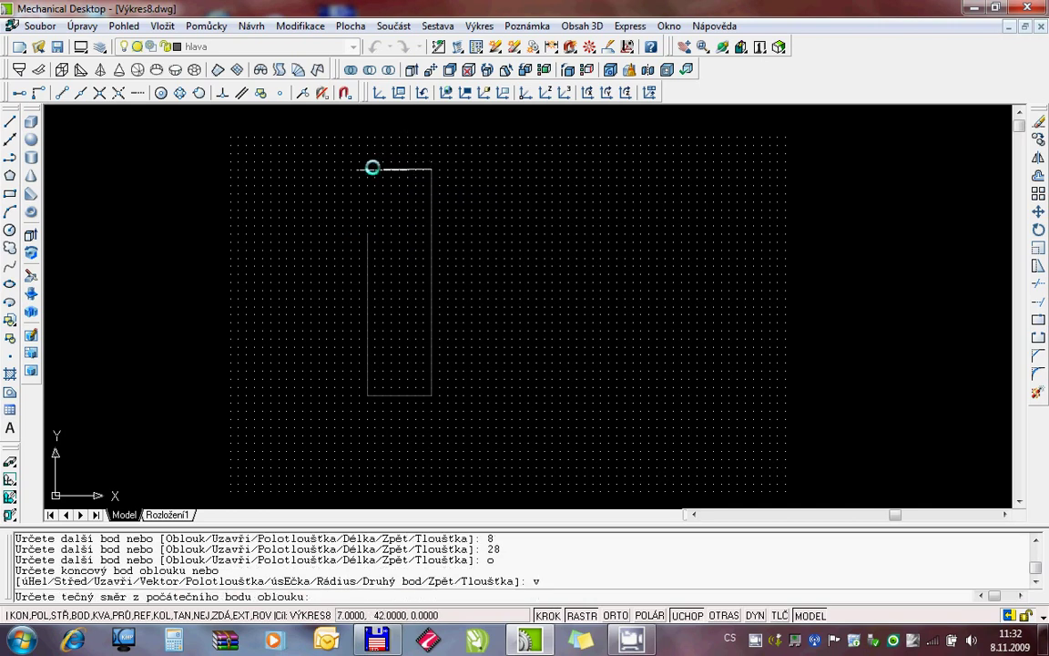
{"action": "left_click", "coordinate": [355, 165]}
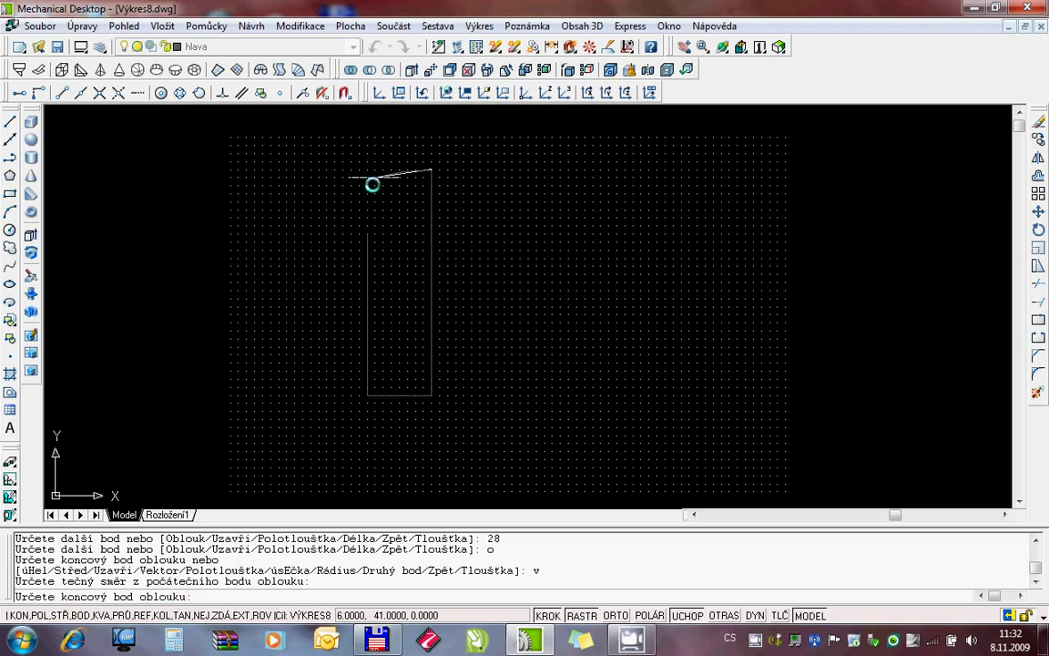
{"action": "left_click", "coordinate": [367, 235]}
{"action": "key", "text": "Return"}
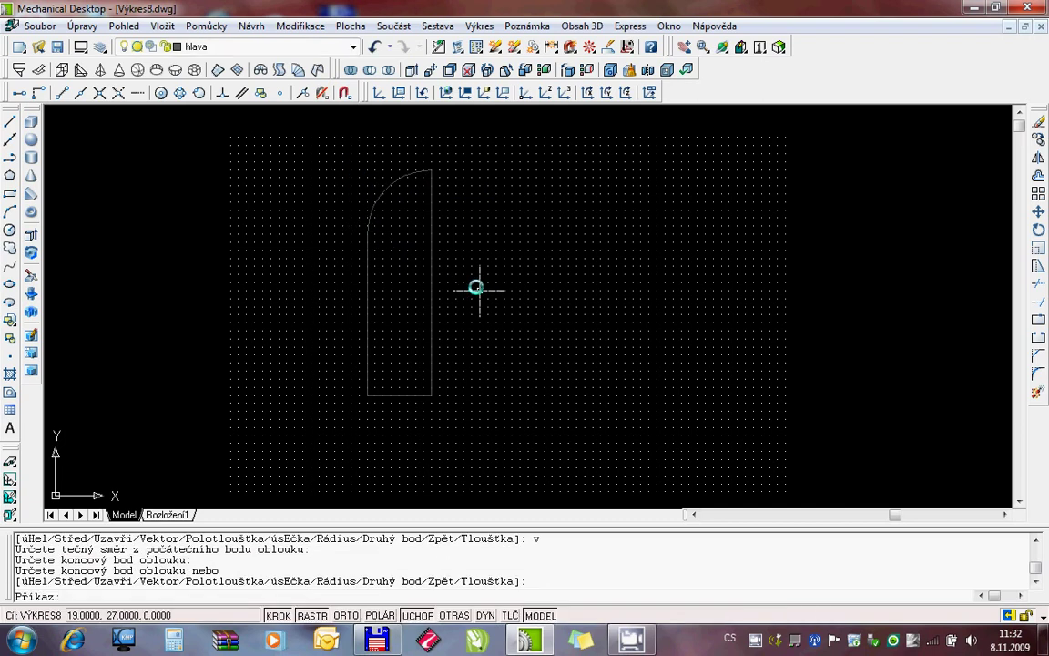
Step: Pan the view and place a small sphere at the profile's top corner, object snap off
{"action": "right_click", "coordinate": [420, 177]}
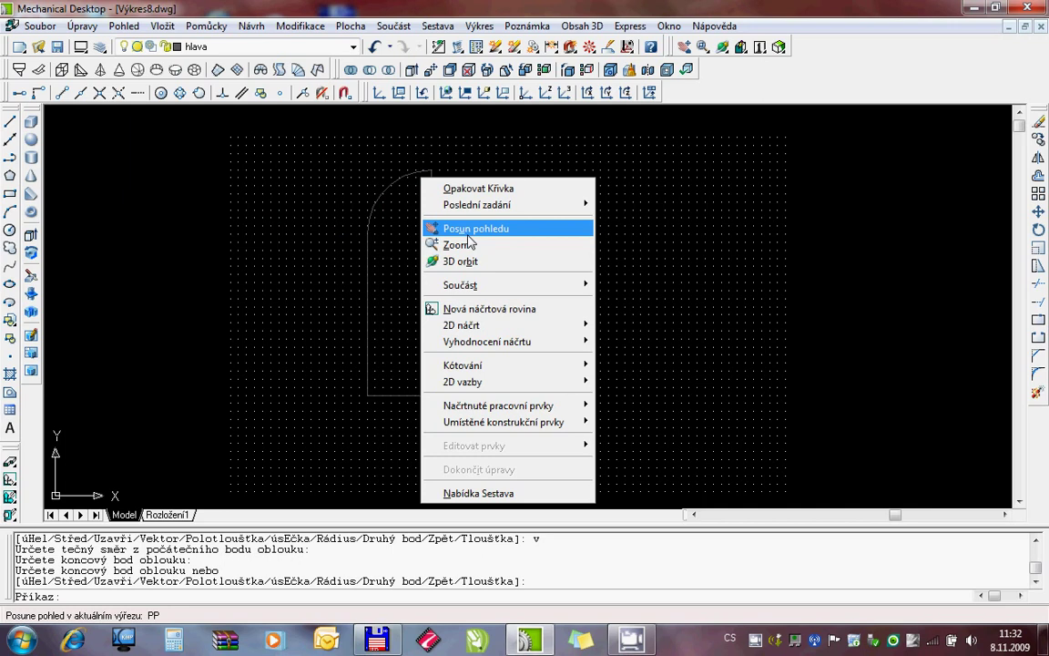
{"action": "left_click", "coordinate": [456, 227]}
{"action": "left_click_drag", "start_coordinate": [468, 213], "coordinate": [444, 349]}
{"action": "key", "text": "Escape"}
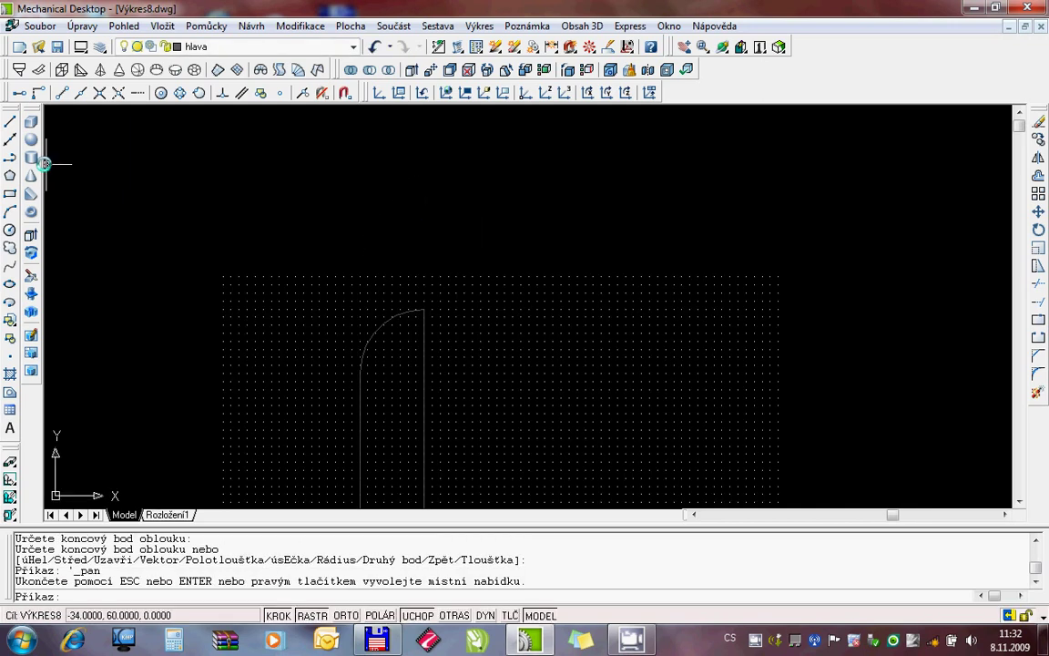
{"action": "left_click", "coordinate": [32, 138]}
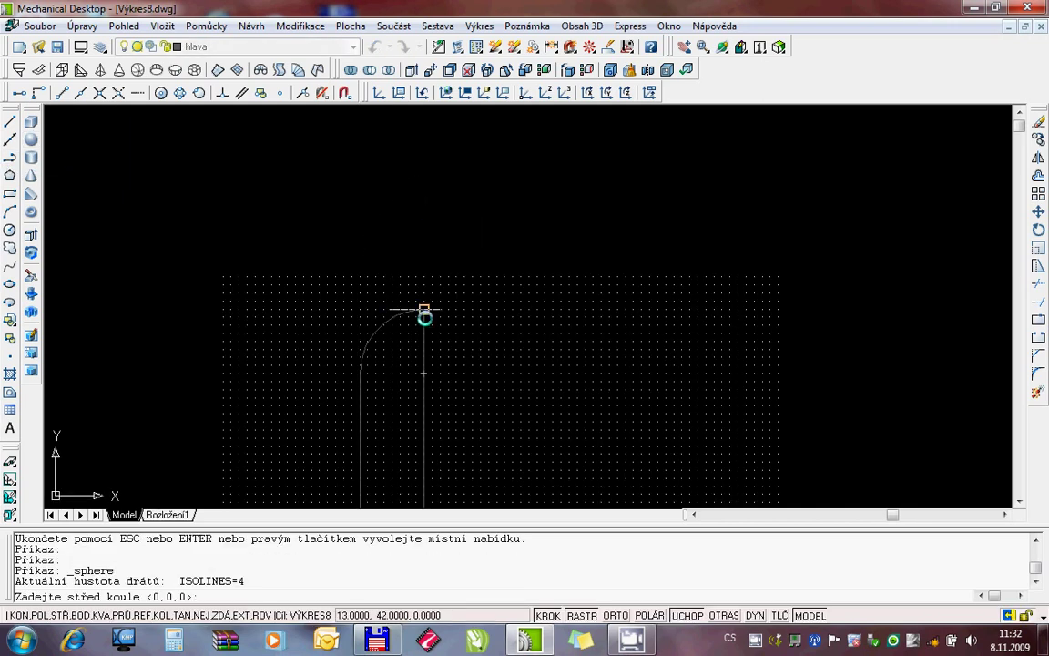
{"action": "left_click", "coordinate": [683, 616]}
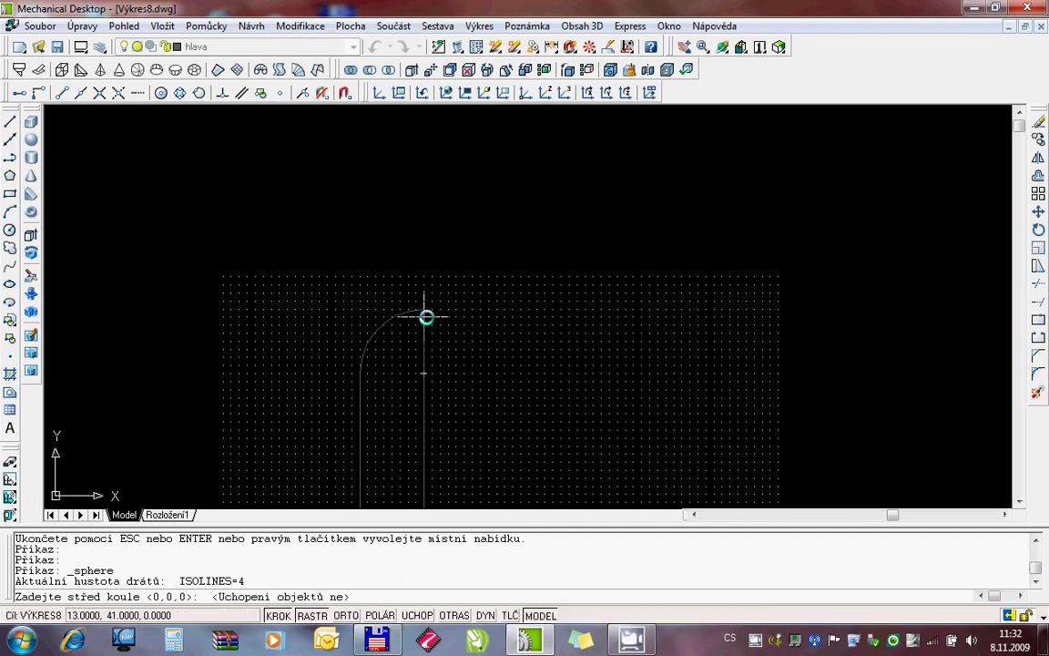
{"action": "left_click", "coordinate": [424, 316]}
{"action": "left_click", "coordinate": [437, 319]}
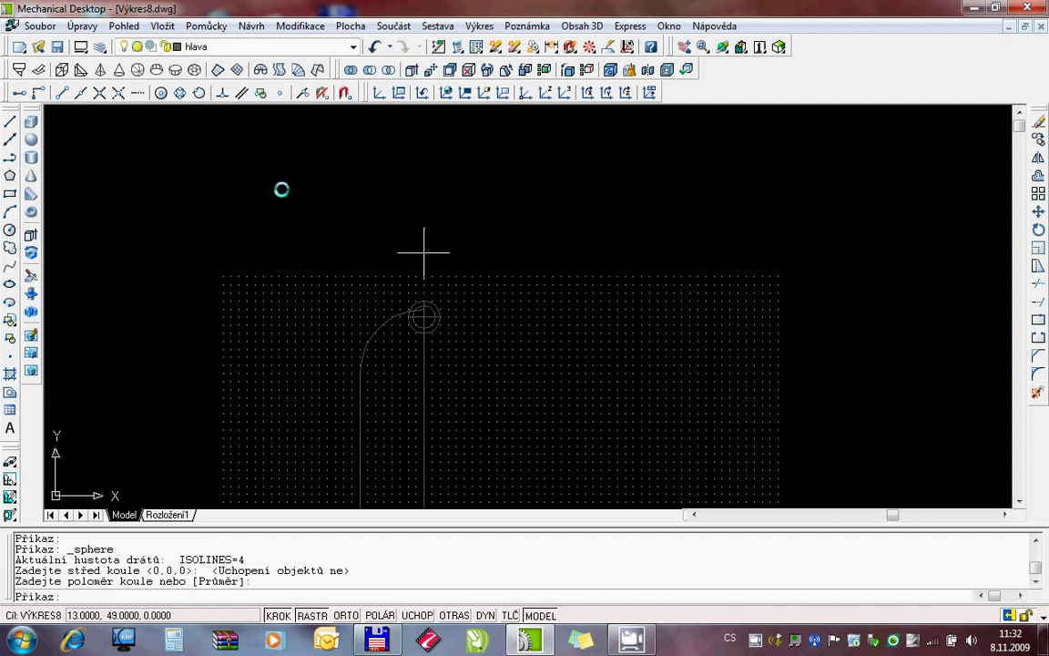
Step: Add a second sphere above the head and zoom in around the antenna top
{"action": "left_click", "coordinate": [31, 140]}
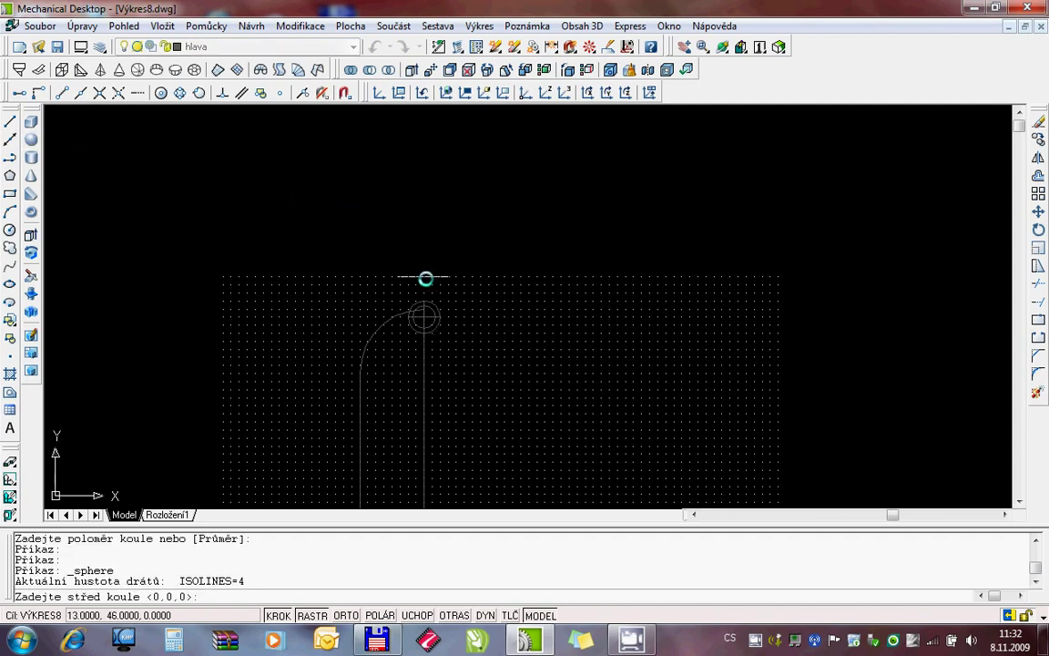
{"action": "left_click", "coordinate": [425, 187]}
{"action": "key", "text": "Return"}
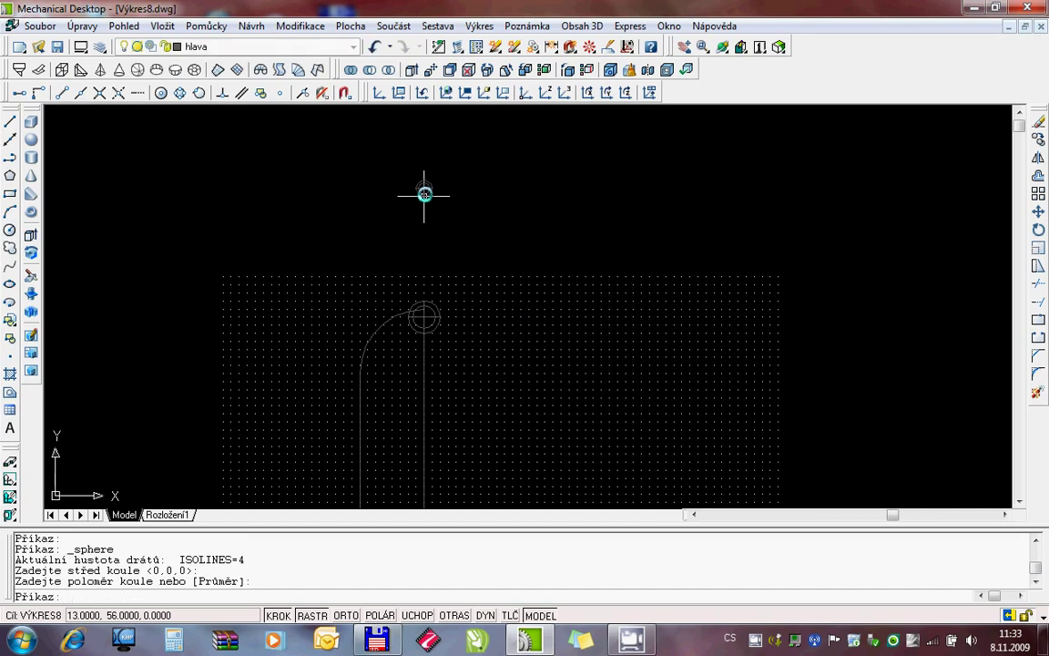
{"action": "left_click", "coordinate": [632, 44]}
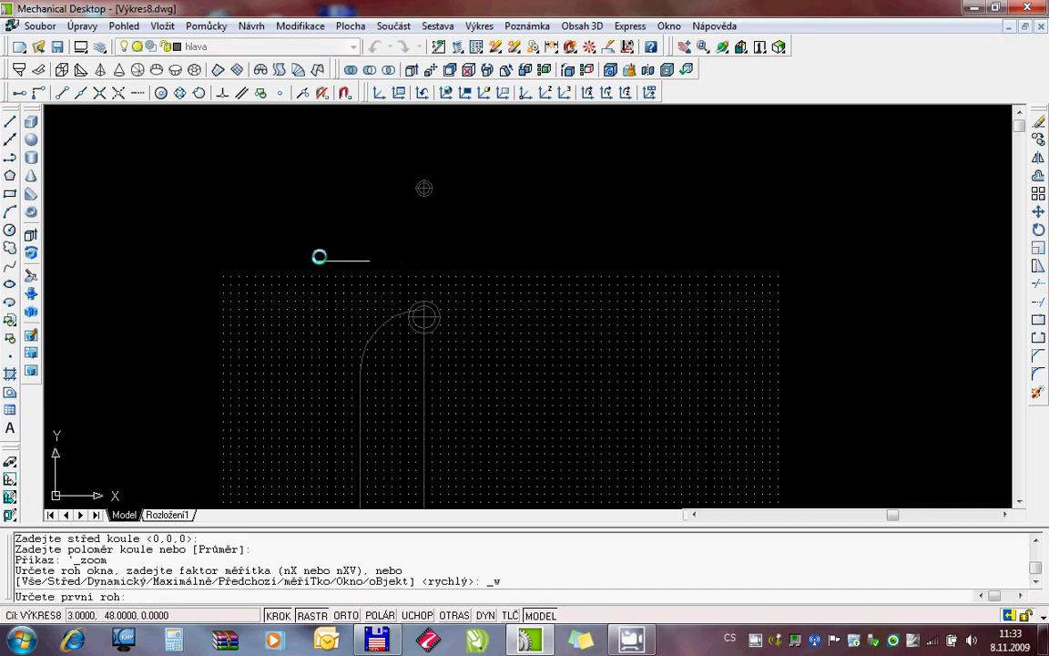
{"action": "left_click", "coordinate": [353, 177]}
{"action": "left_click", "coordinate": [543, 366]}
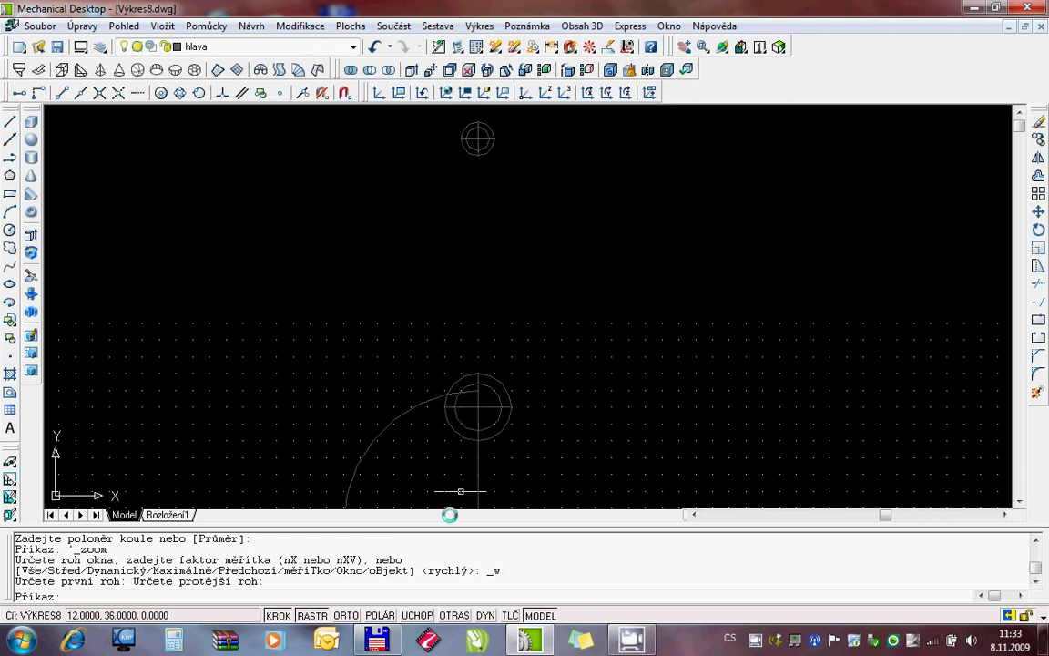
Step: Check the 0.25 X/Y snap spacing in Drafting Settings and start a polyline
{"action": "right_click", "coordinate": [285, 620]}
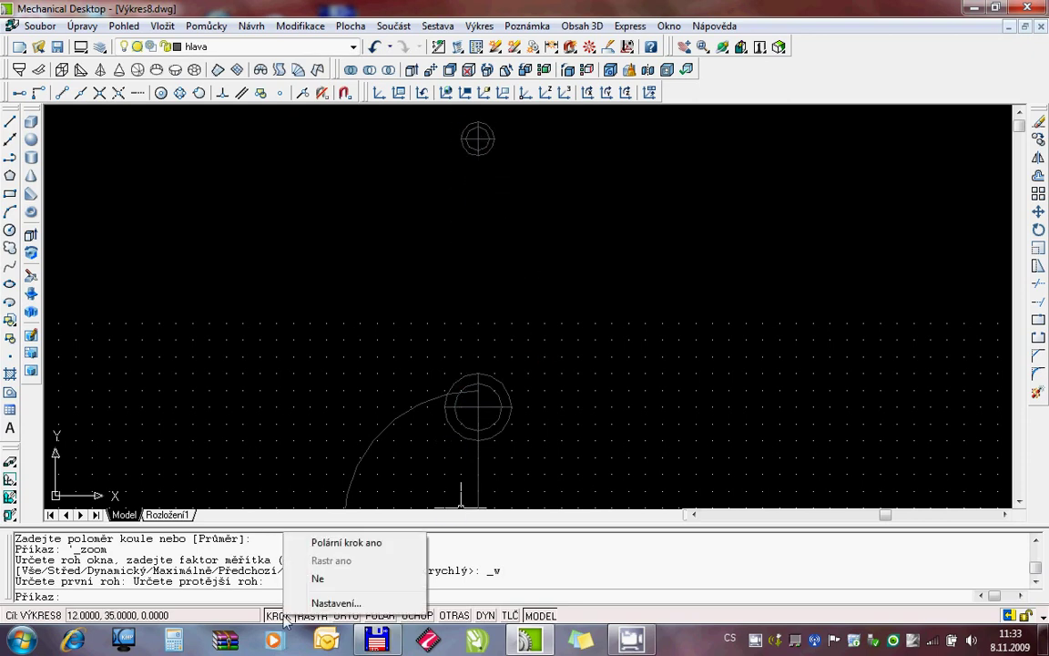
{"action": "left_click", "coordinate": [333, 603]}
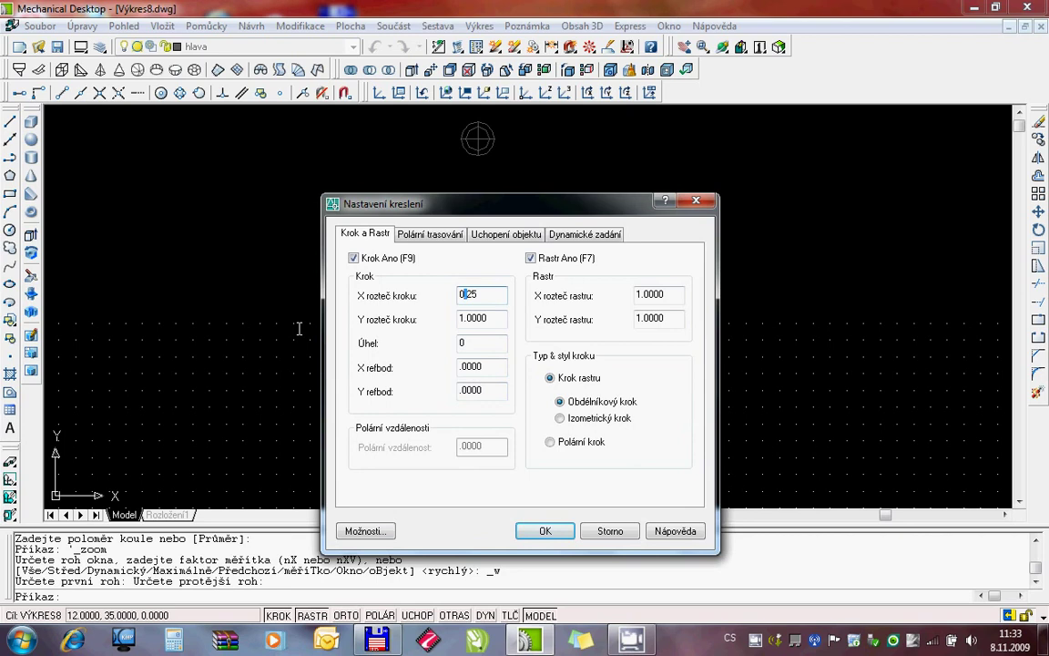
{"action": "left_click", "coordinate": [546, 529]}
{"action": "left_click", "coordinate": [9, 156]}
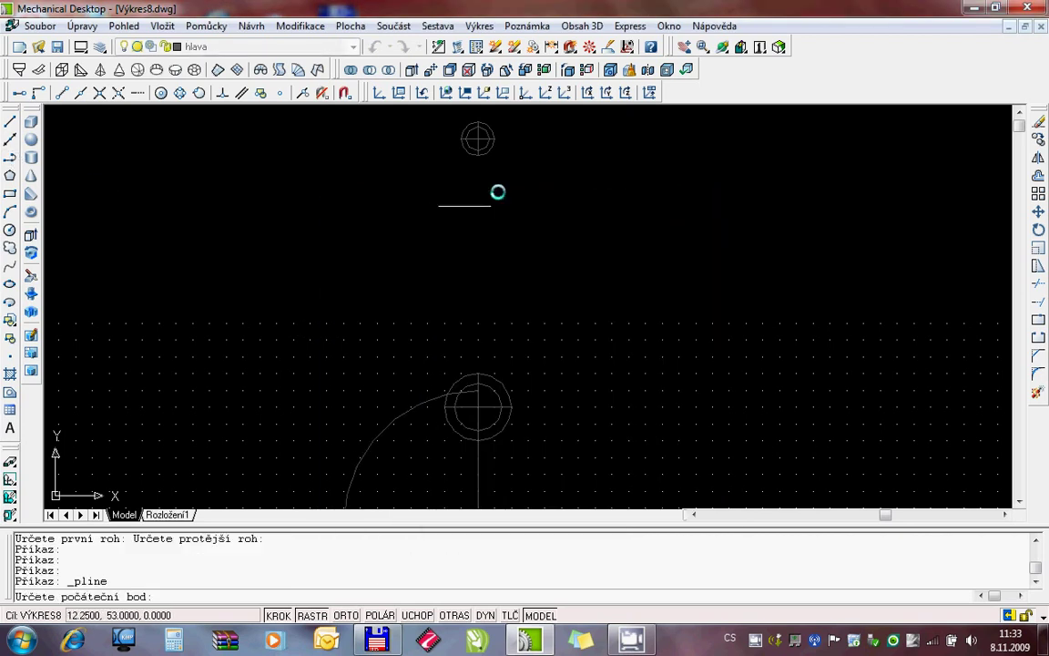
Step: Draw the antenna stem polyline from the upper sphere down to the sphere on the dome
{"action": "left_click", "coordinate": [478, 139]}
{"action": "left_click", "coordinate": [464, 300]}
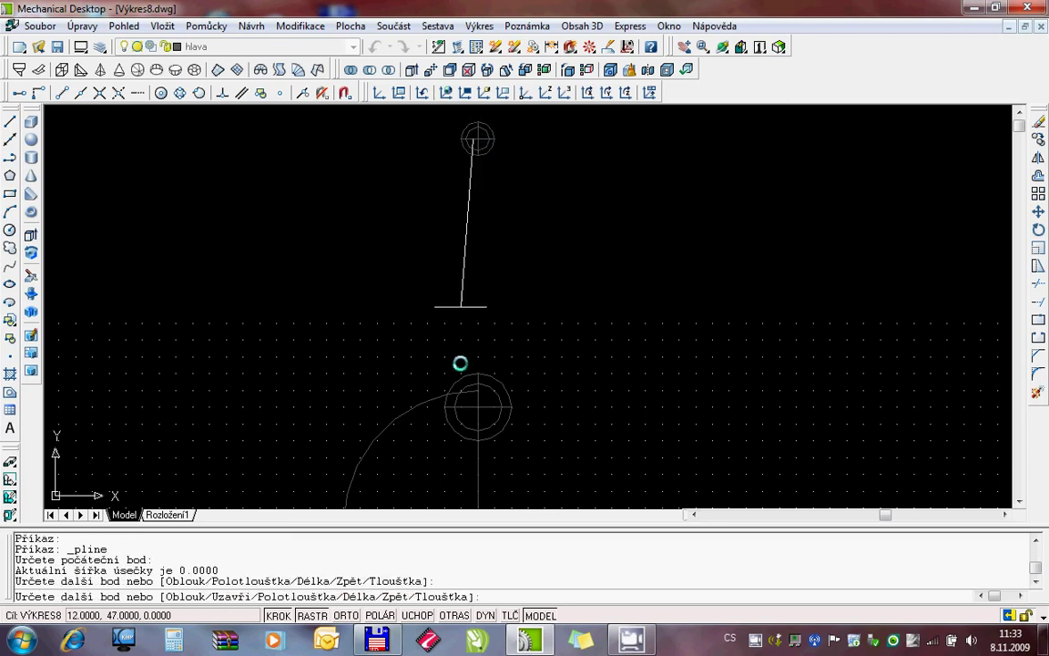
{"action": "left_click", "coordinate": [461, 401]}
{"action": "left_click", "coordinate": [477, 407]}
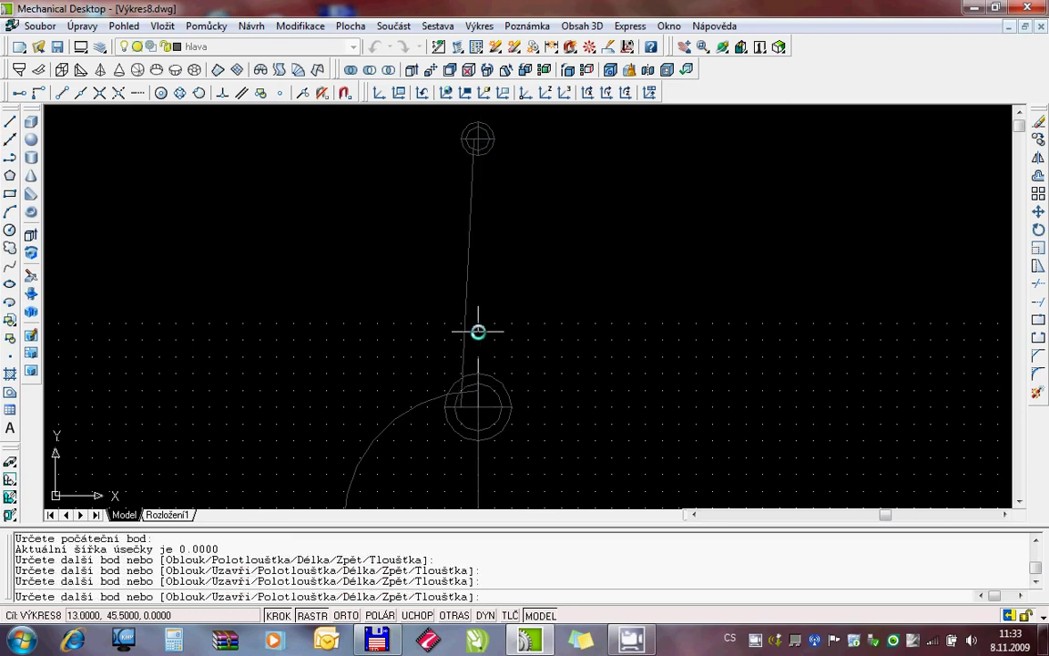
{"action": "type", "text": "u"}
{"action": "key", "text": "Return"}
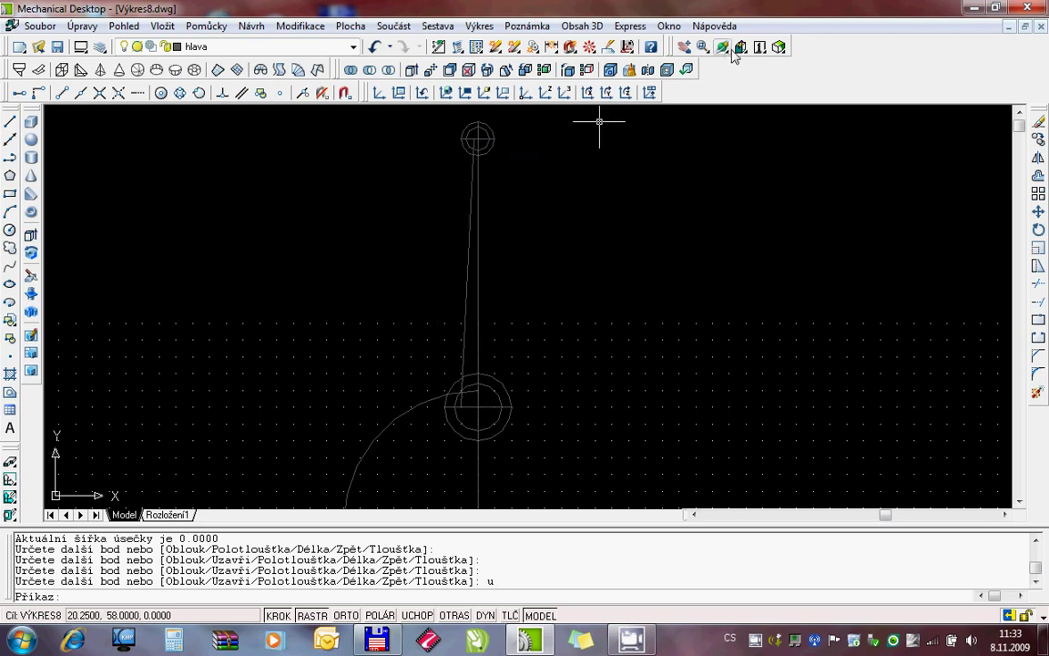
Step: Switch to the top view and inspect the head profile polyline, clearing selections
{"action": "left_click_drag", "start_coordinate": [741, 47], "coordinate": [742, 106]}
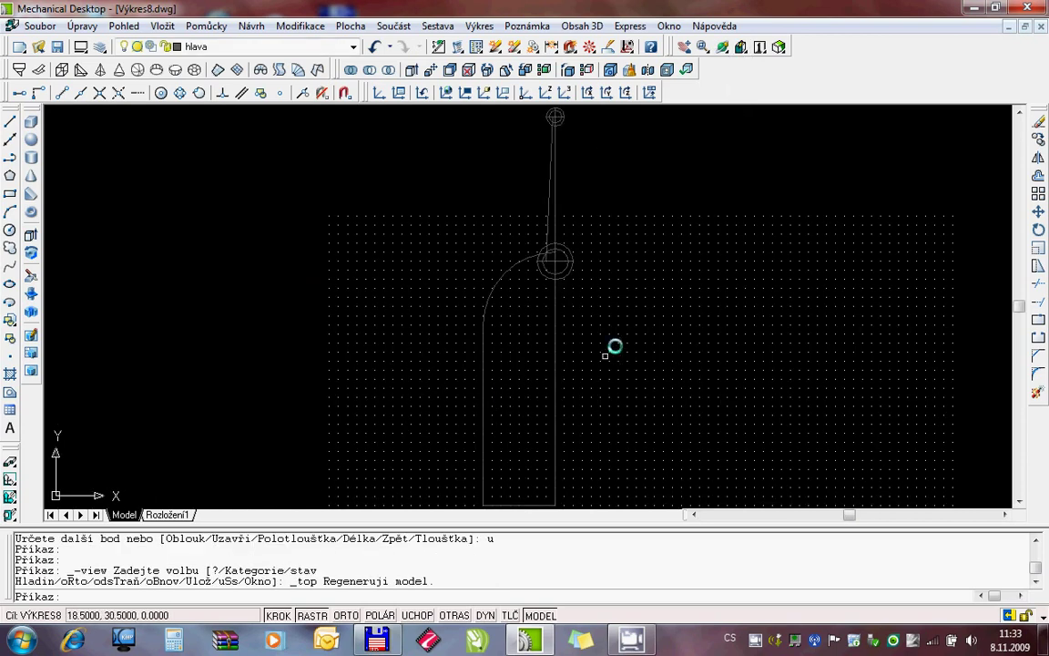
{"action": "left_click", "coordinate": [452, 324]}
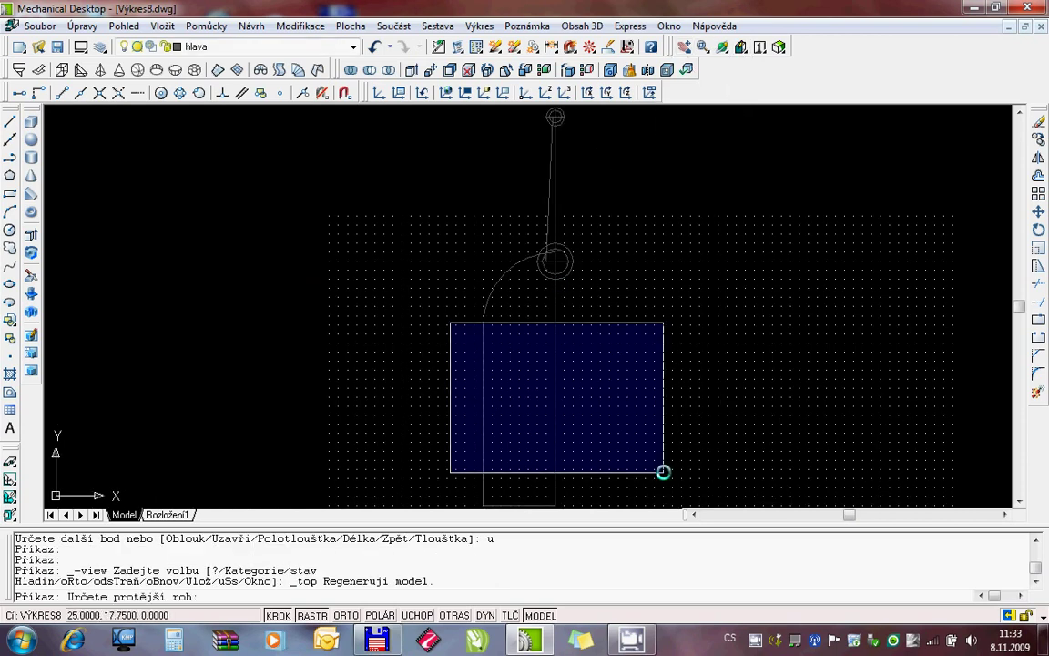
{"action": "key", "text": "Escape"}
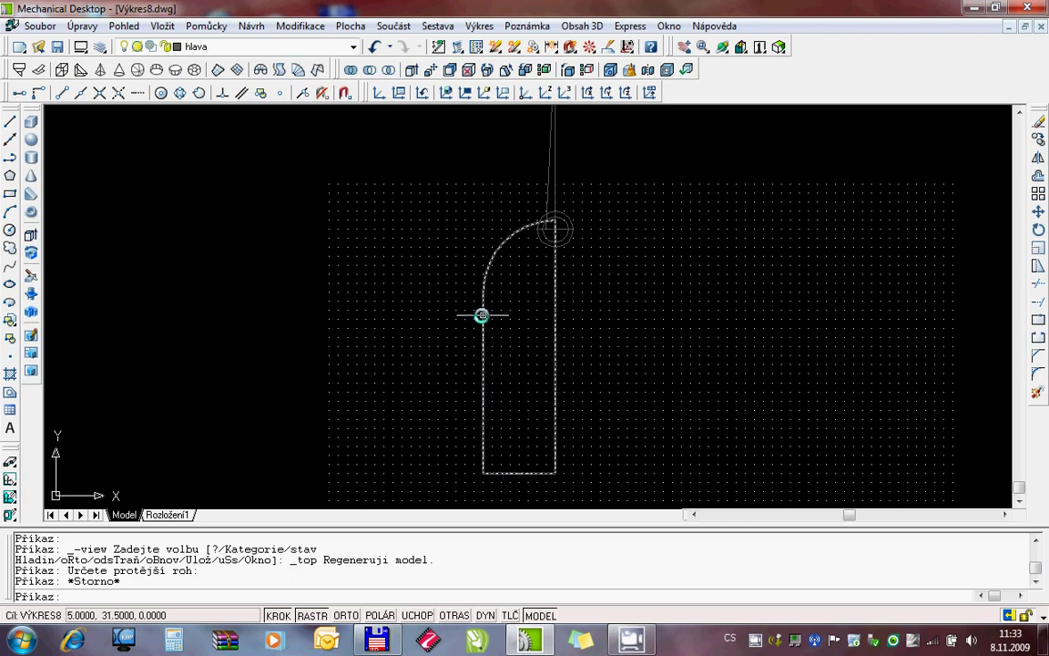
{"action": "left_click", "coordinate": [482, 414]}
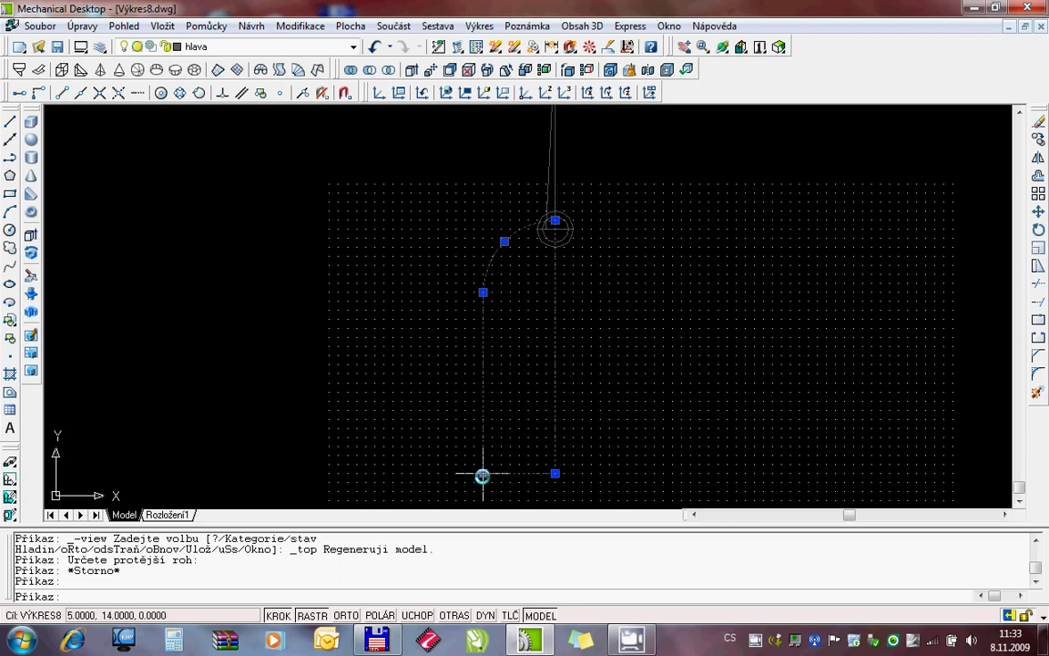
{"action": "key", "text": "Escape"}
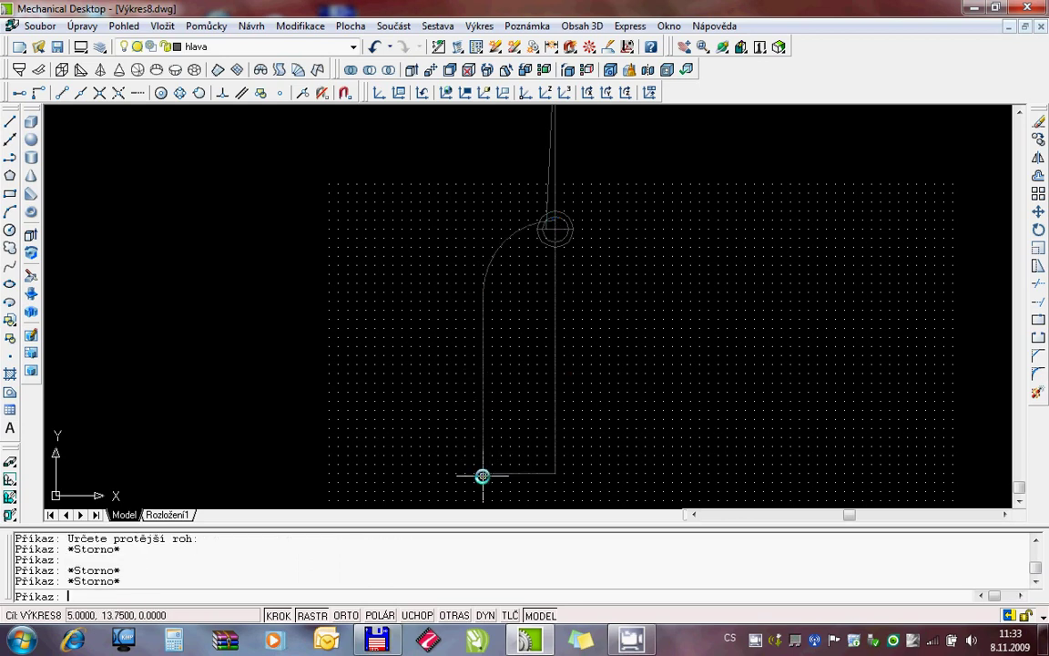
Step: Run the UCS command with its origin option, leaving it waiting for the new origin point
{"action": "left_click", "coordinate": [527, 93]}
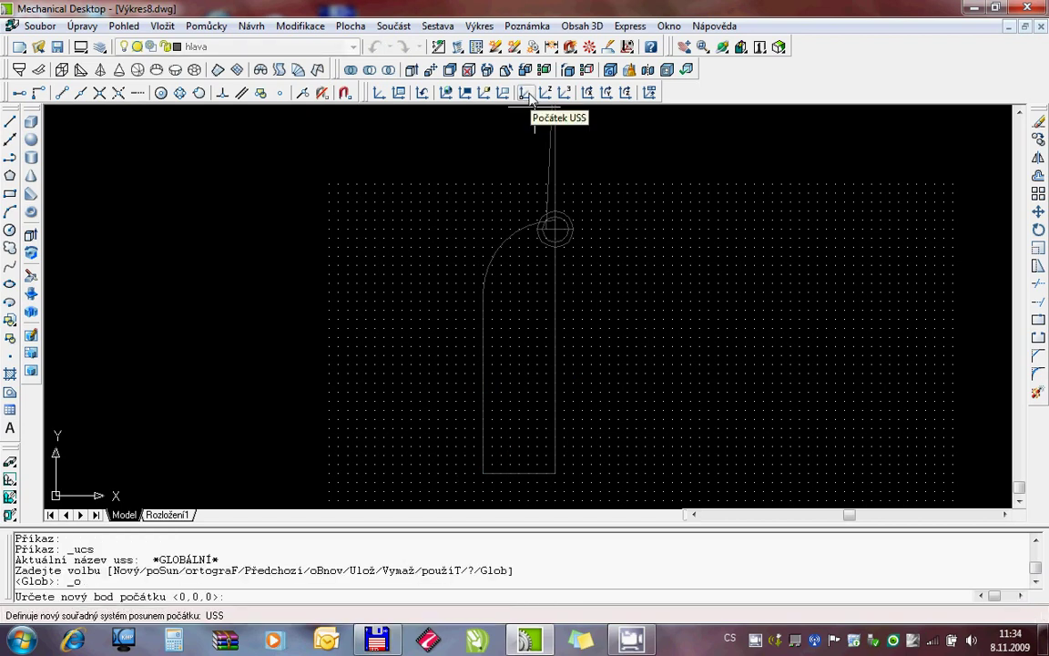
{"action": "left_click", "coordinate": [206, 25]}
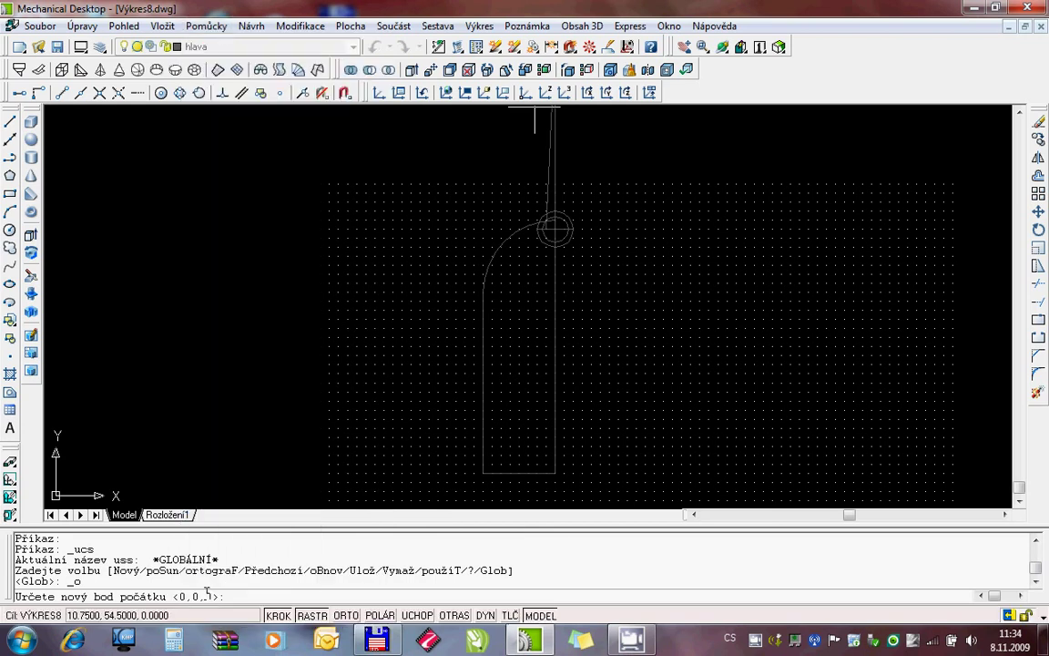
{"action": "key", "text": "Escape"}
{"action": "key", "text": "Escape"}
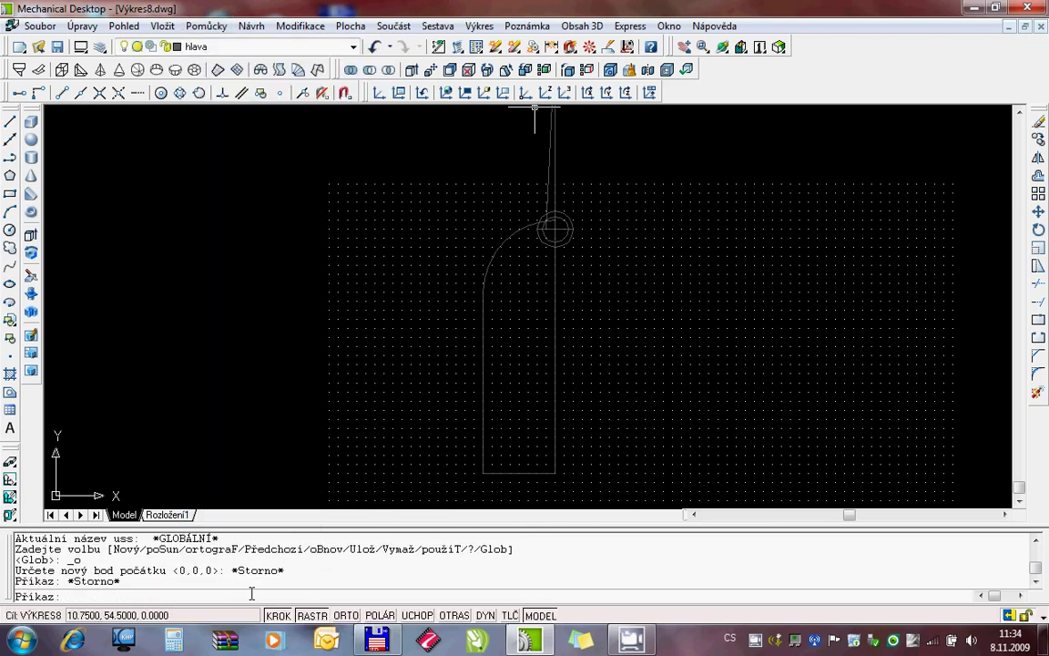
{"action": "type", "text": "us"}
{"action": "key", "text": "Return"}
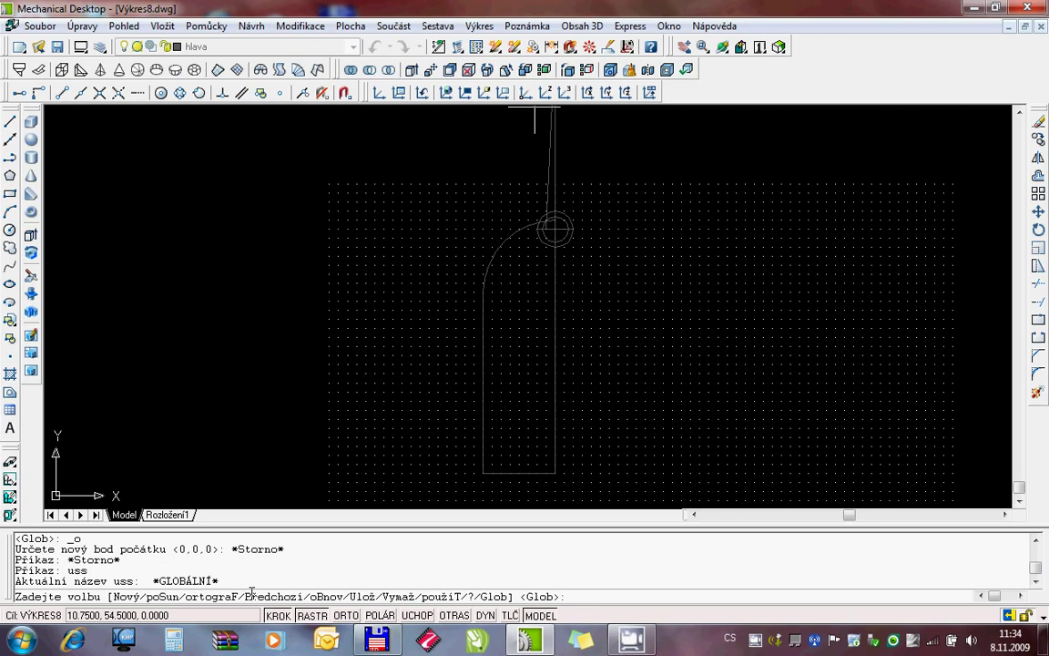
{"action": "key", "text": "Return"}
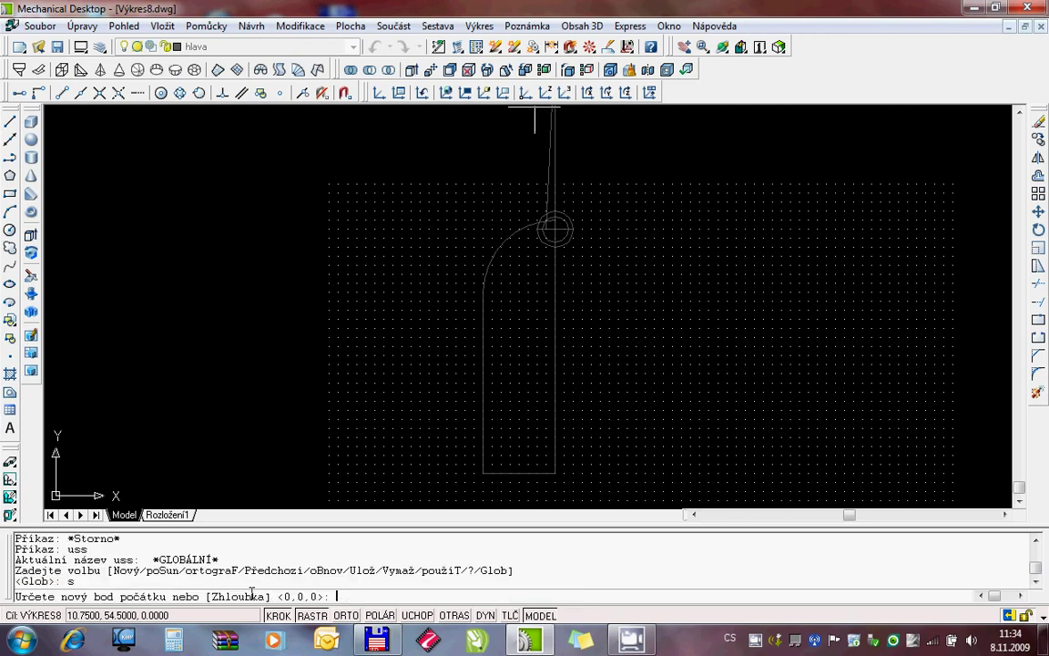
Step: Start a rectangle and set the snap spacing to 1 in X and Y via Nastavení
{"action": "left_click", "coordinate": [9, 193]}
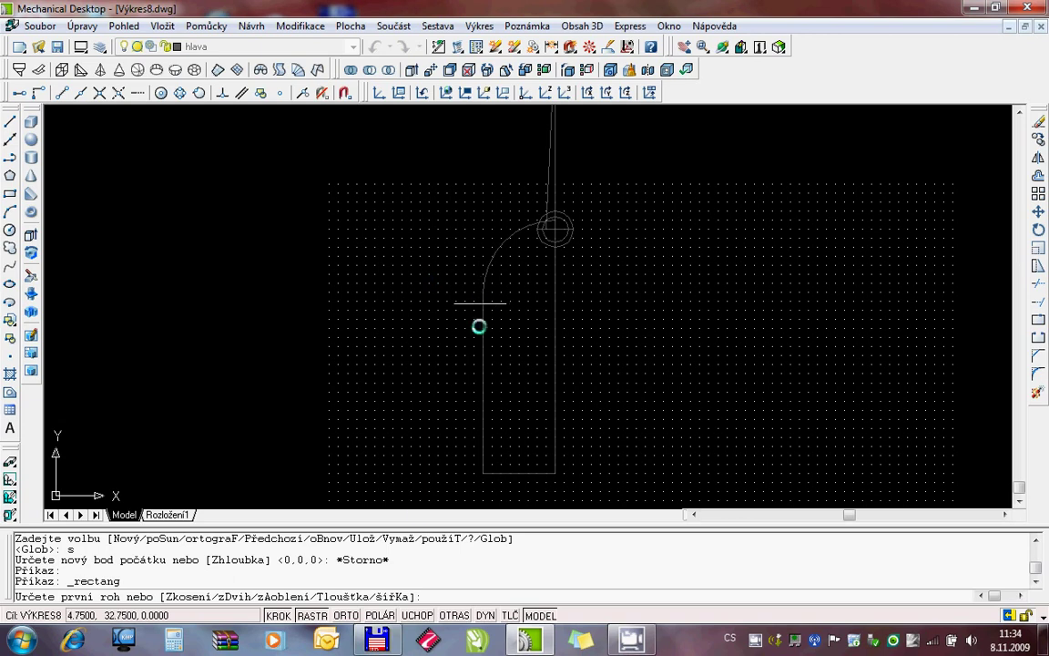
{"action": "right_click", "coordinate": [277, 619]}
{"action": "left_click", "coordinate": [328, 599]}
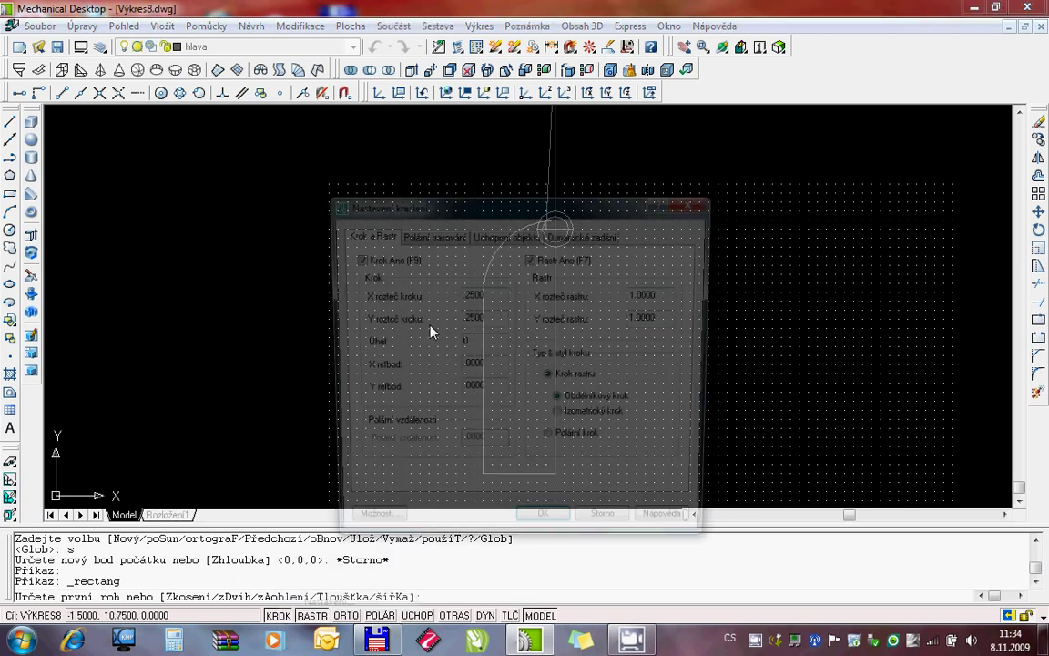
{"action": "type", "text": "1"}
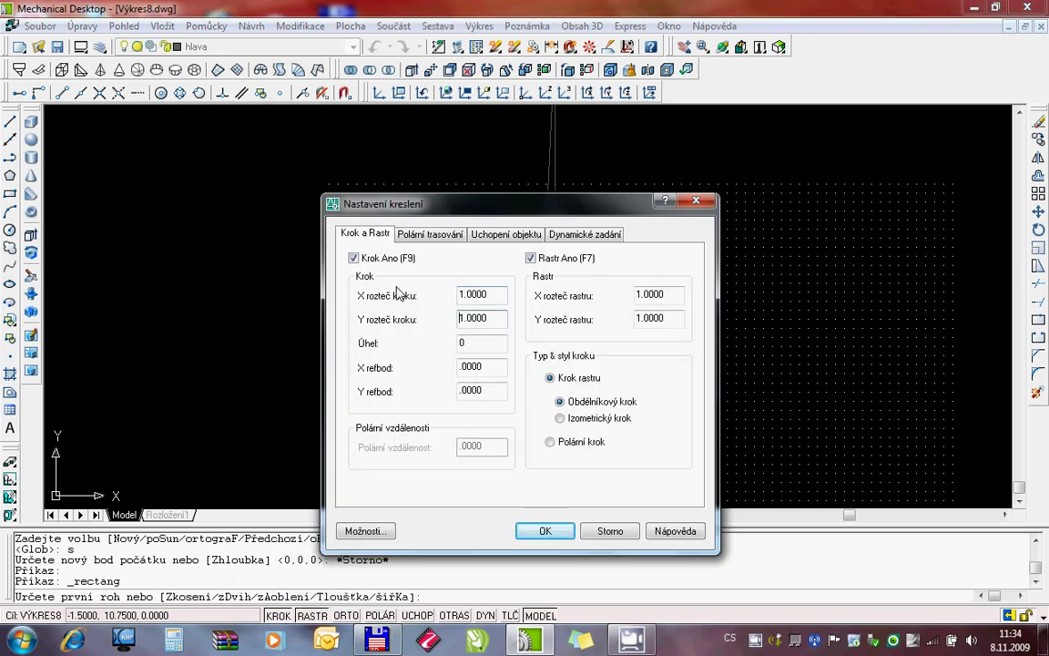
{"action": "key", "text": "Return"}
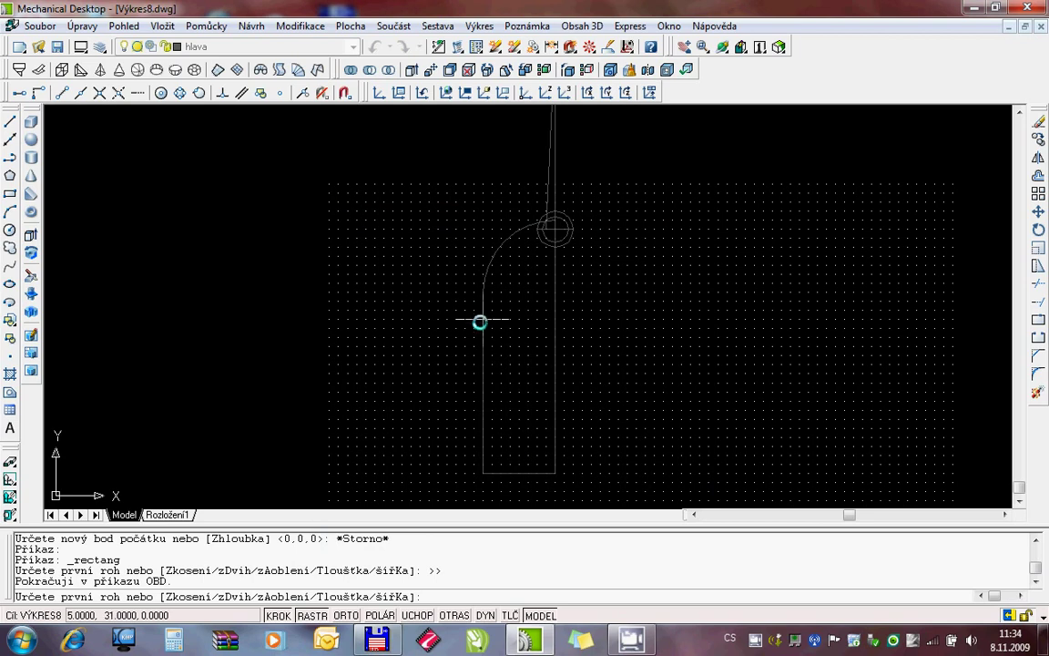
Step: Move the UCS origin to the head profile's bottom-left corner
{"action": "key", "text": "Escape"}
{"action": "key", "text": "Escape"}
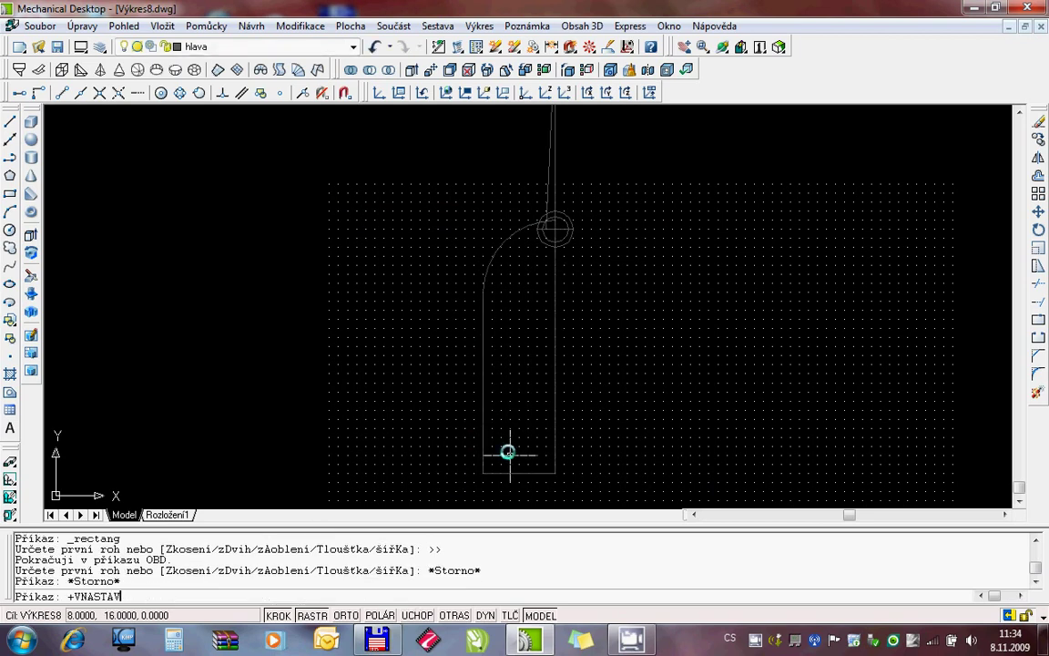
{"action": "key", "text": "Up"}
{"action": "key", "text": "Return"}
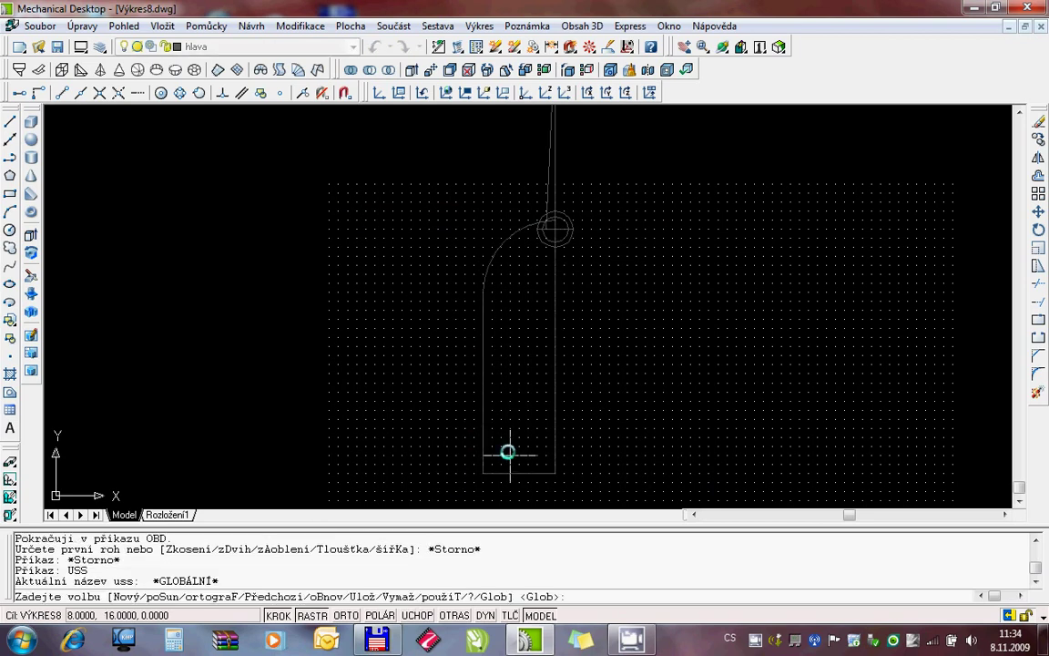
{"action": "type", "text": "s"}
{"action": "key", "text": "Return"}
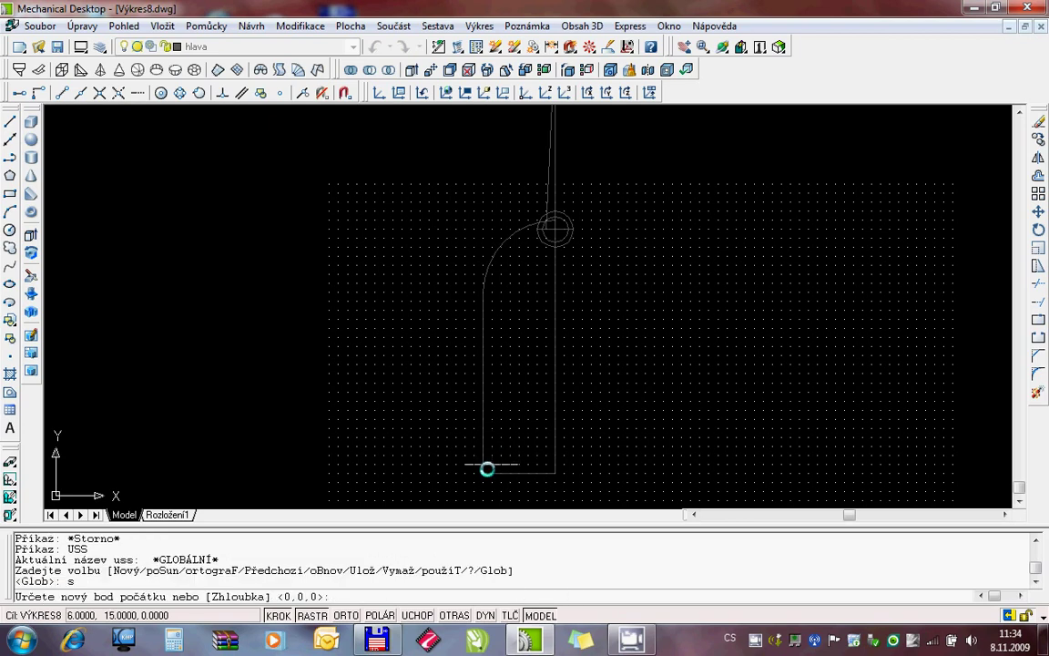
{"action": "left_click", "coordinate": [483, 472]}
{"action": "type", "text": "id"}
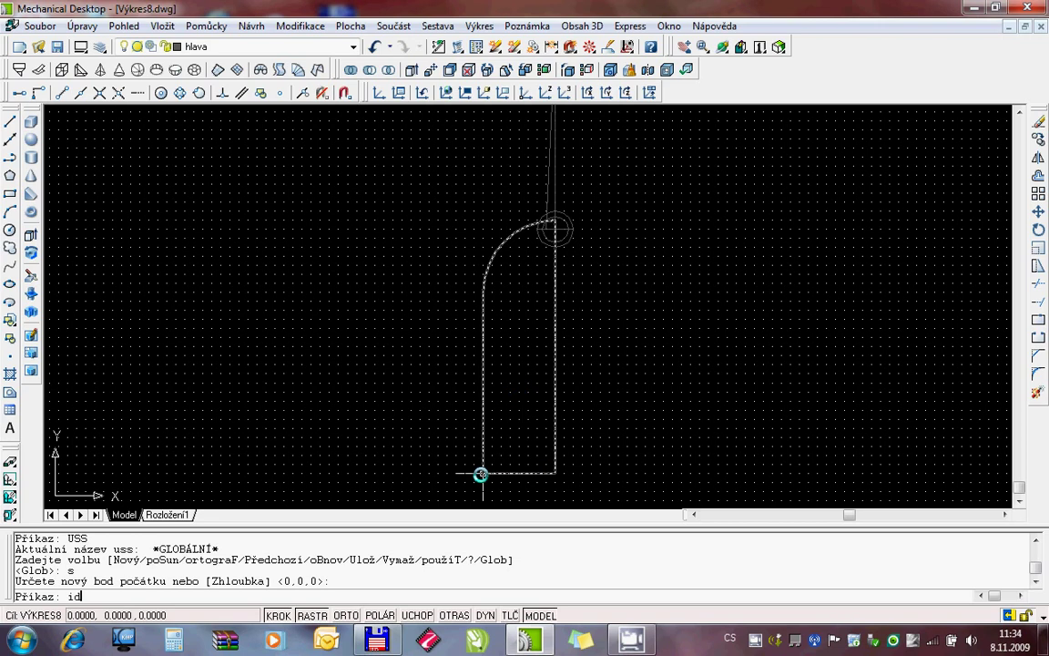
Step: Verify with an ID query that the corner now reads X=0, Y=0, Z=0
{"action": "key", "text": "Return"}
{"action": "key", "text": "F3"}
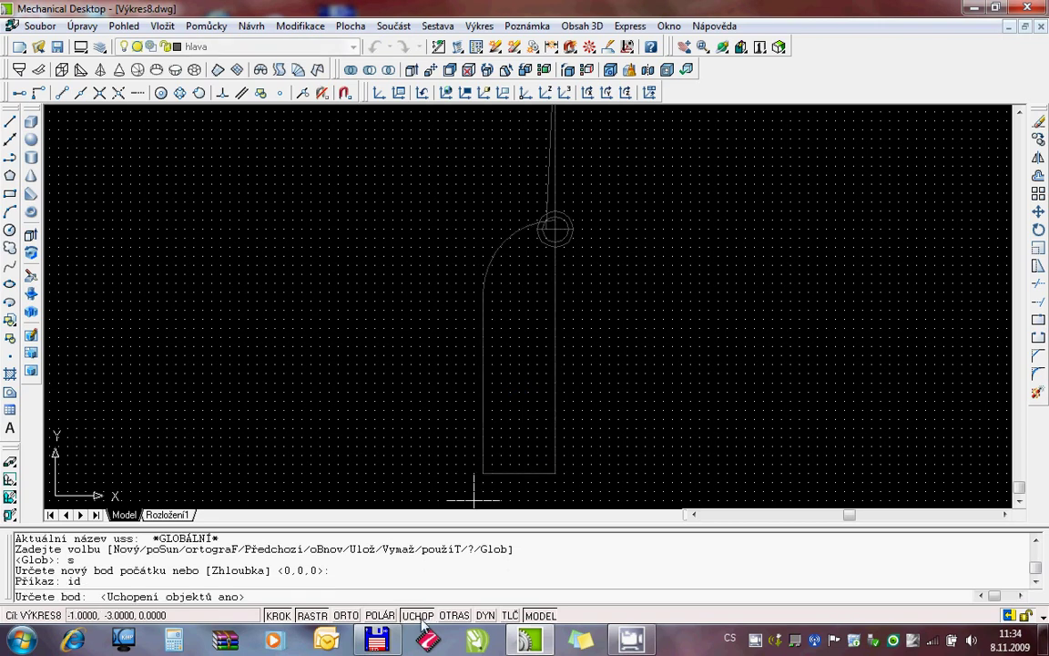
{"action": "left_click", "coordinate": [480, 474]}
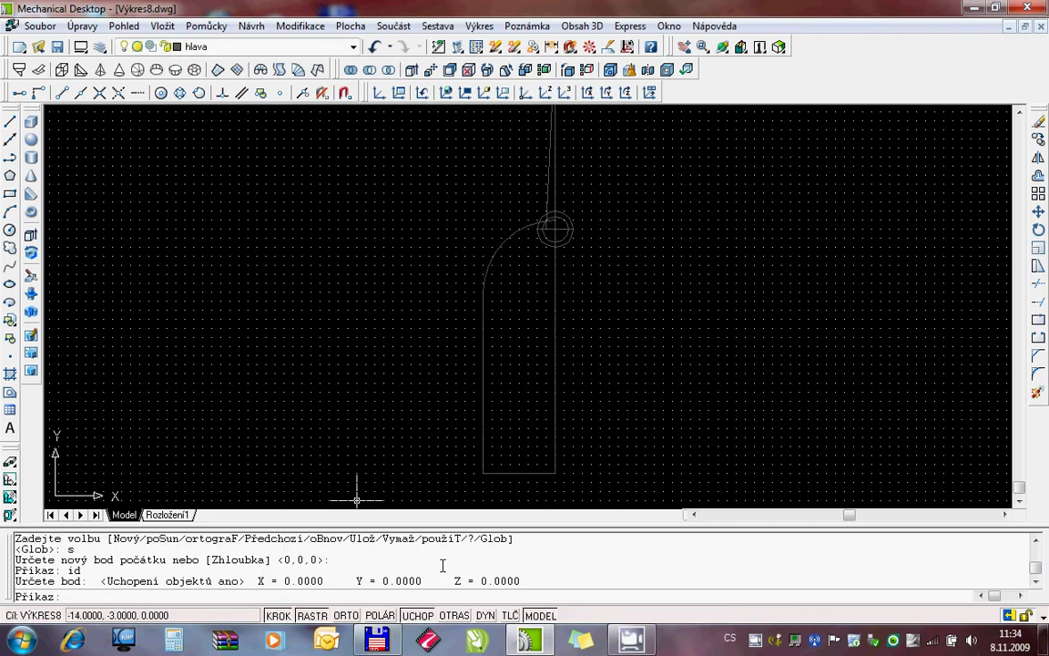
{"action": "left_click_drag", "start_coordinate": [17, 581], "coordinate": [286, 581]}
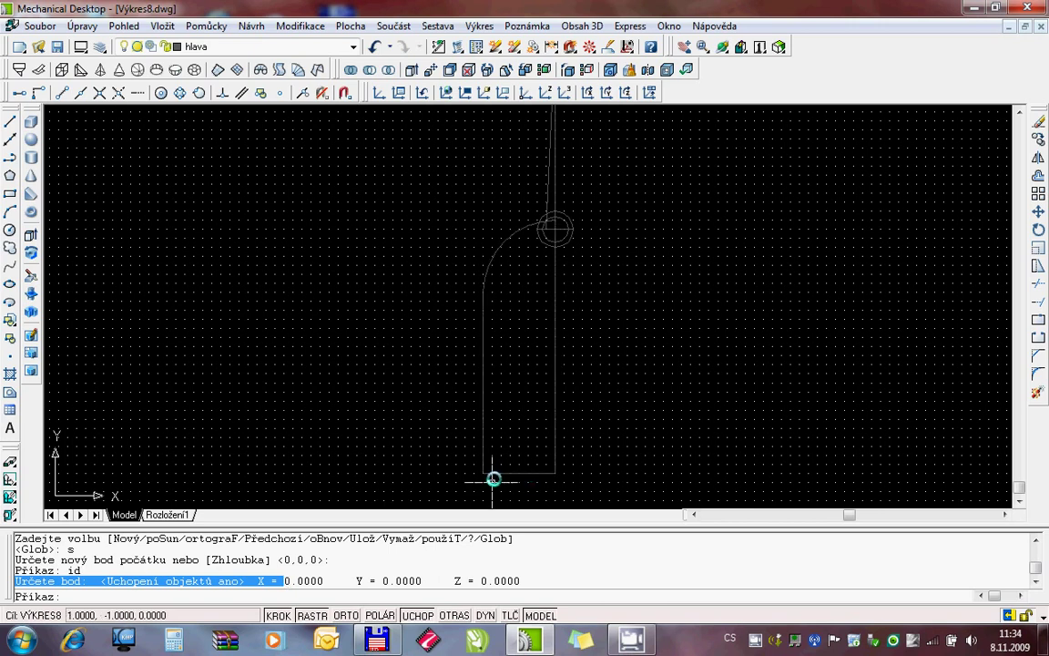
{"action": "key", "text": "Escape"}
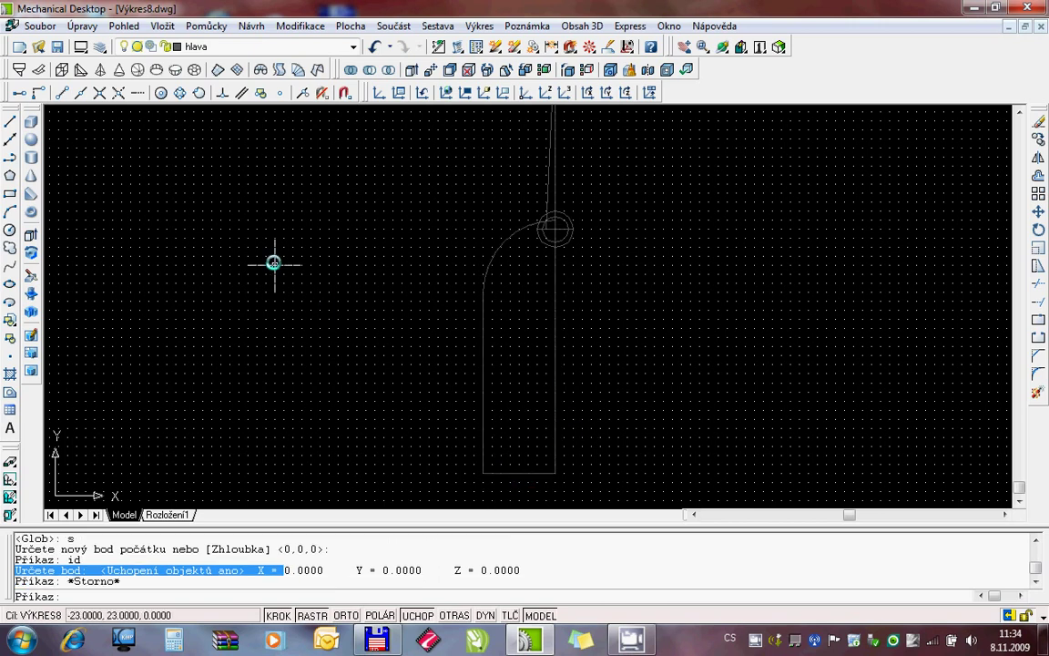
Step: Draw a 16 × 6 rectangle with fillet 3 from the profile's left edge, OSNAP off
{"action": "left_click", "coordinate": [9, 194]}
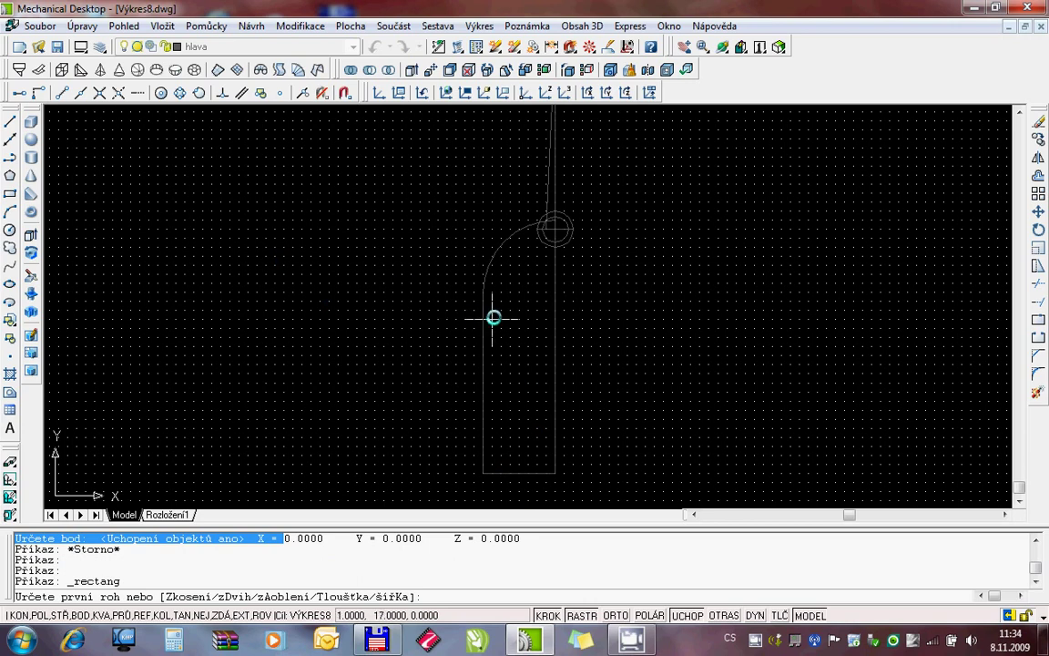
{"action": "type", "text": "a"}
{"action": "key", "text": "Return"}
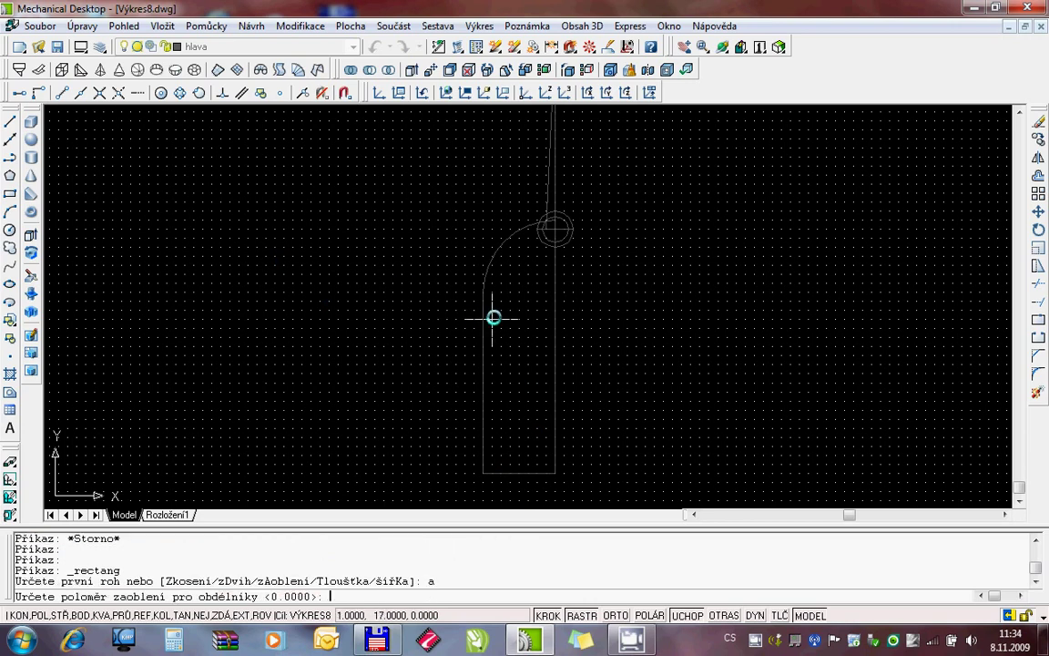
{"action": "type", "text": "3"}
{"action": "key", "text": "Return"}
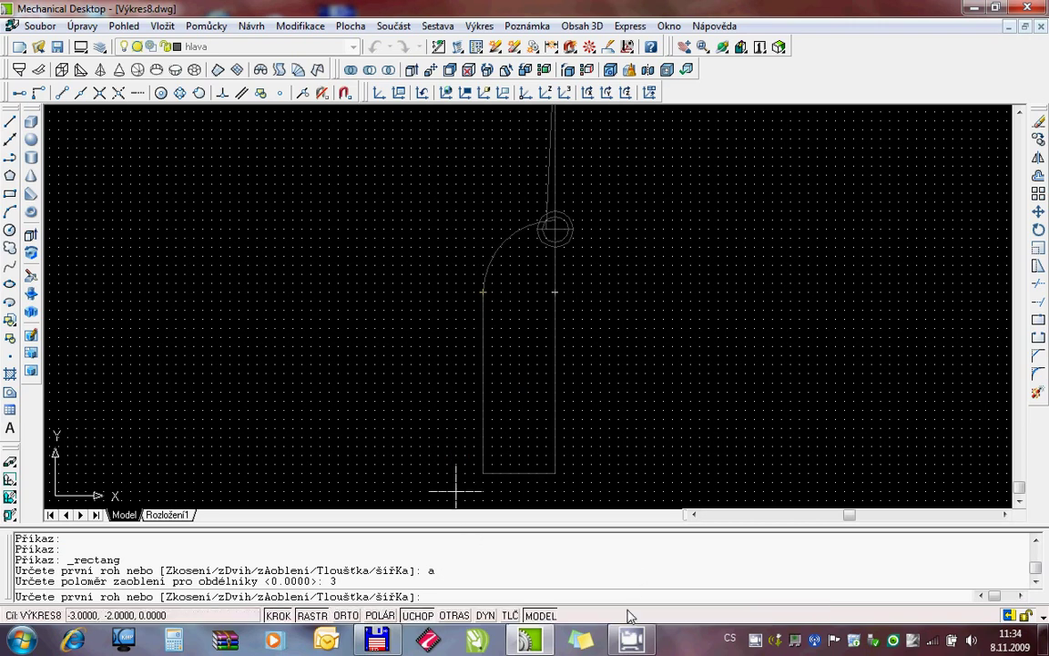
{"action": "left_click", "coordinate": [428, 623]}
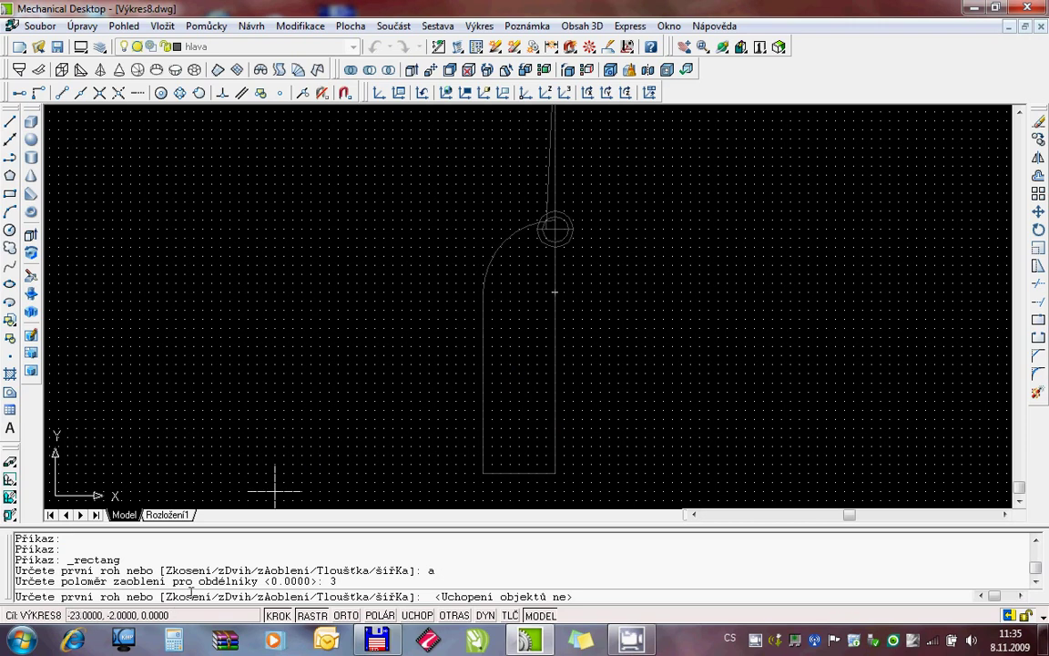
{"action": "left_click", "coordinate": [480, 308]}
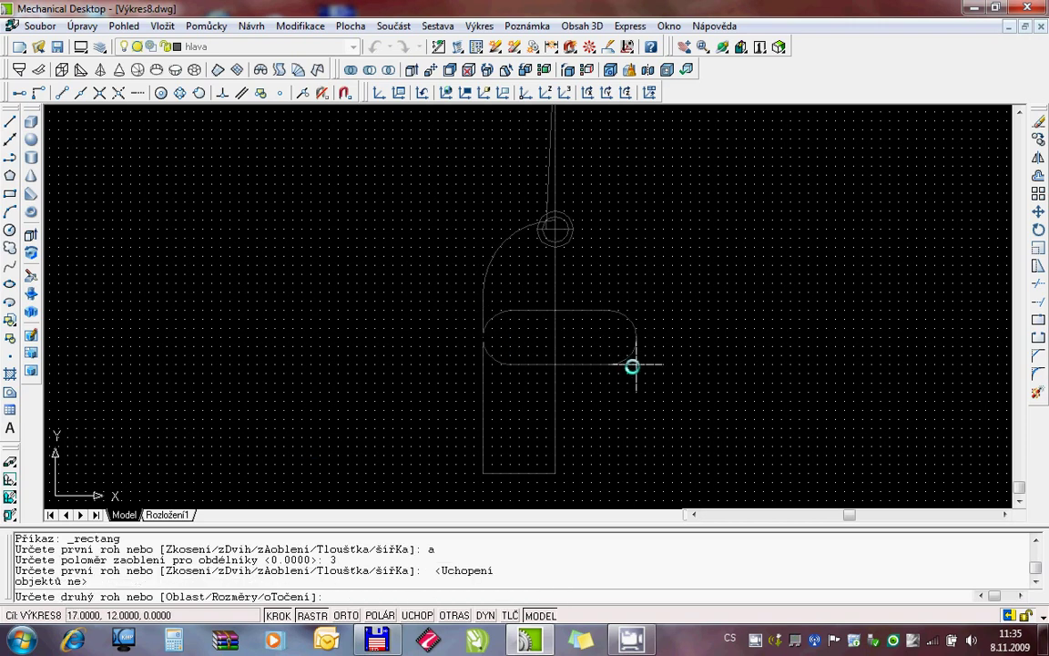
{"action": "type", "text": "r"}
{"action": "key", "text": "Return"}
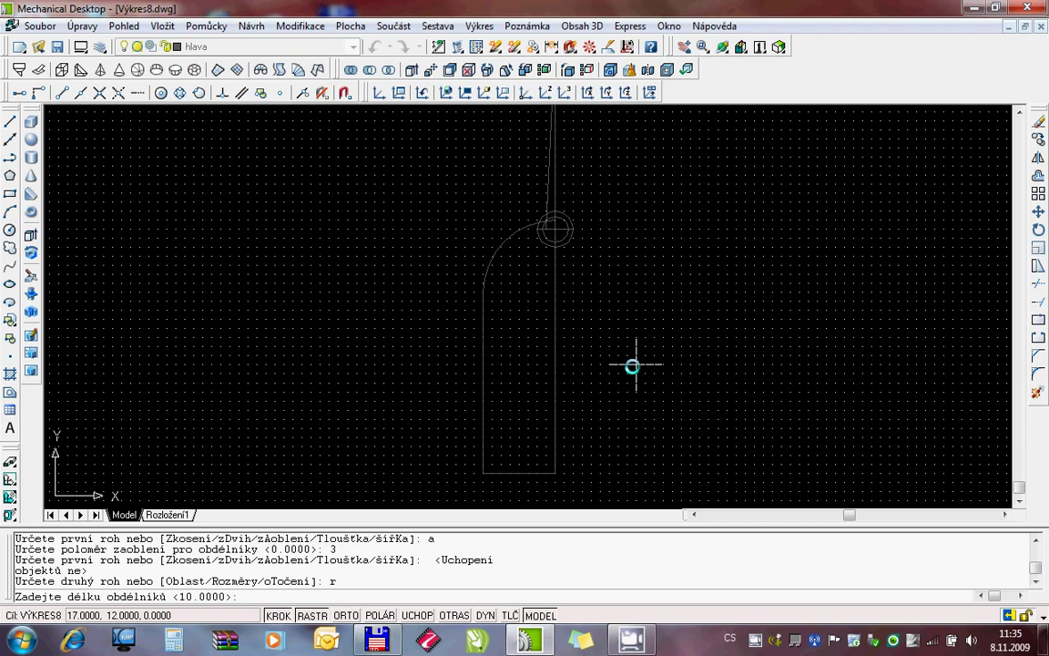
{"action": "type", "text": "16"}
{"action": "key", "text": "Return"}
{"action": "type", "text": "6"}
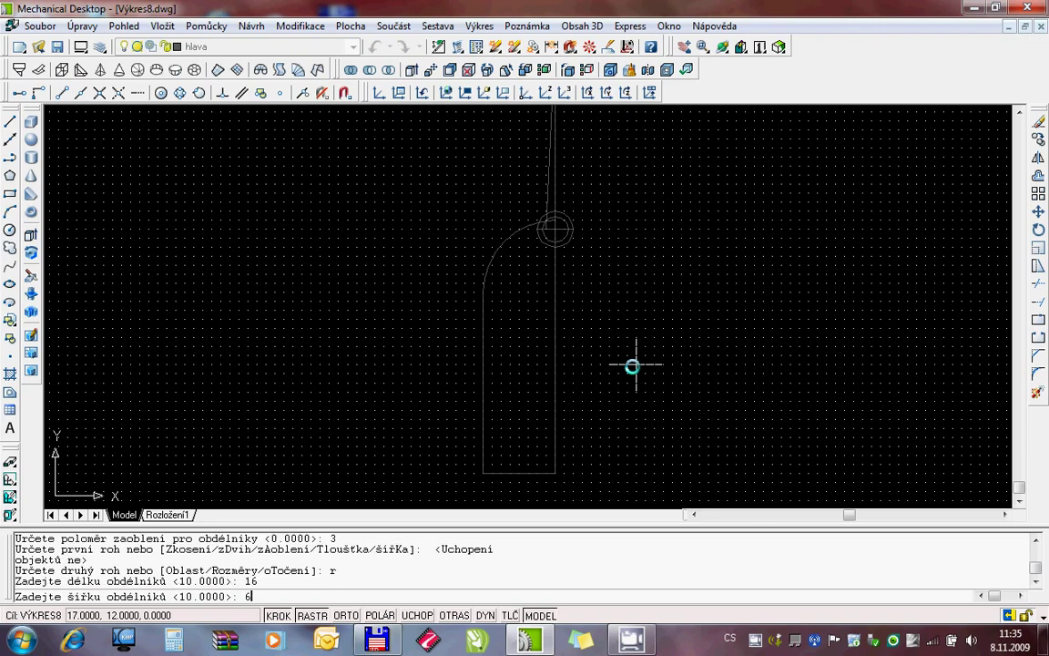
{"action": "key", "text": "Return"}
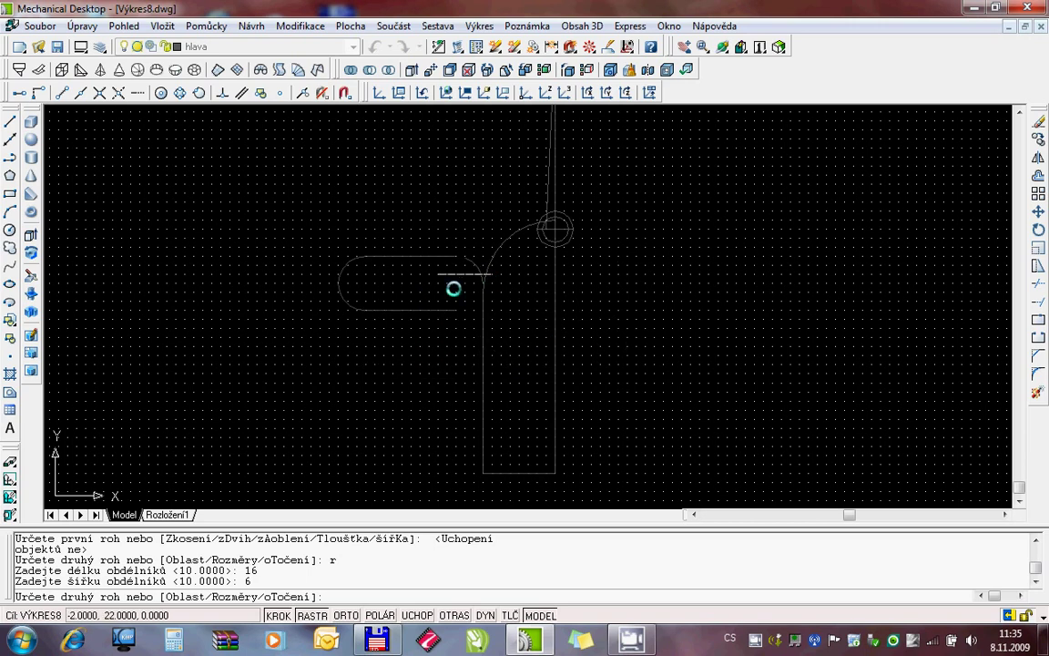
{"action": "left_click", "coordinate": [594, 336]}
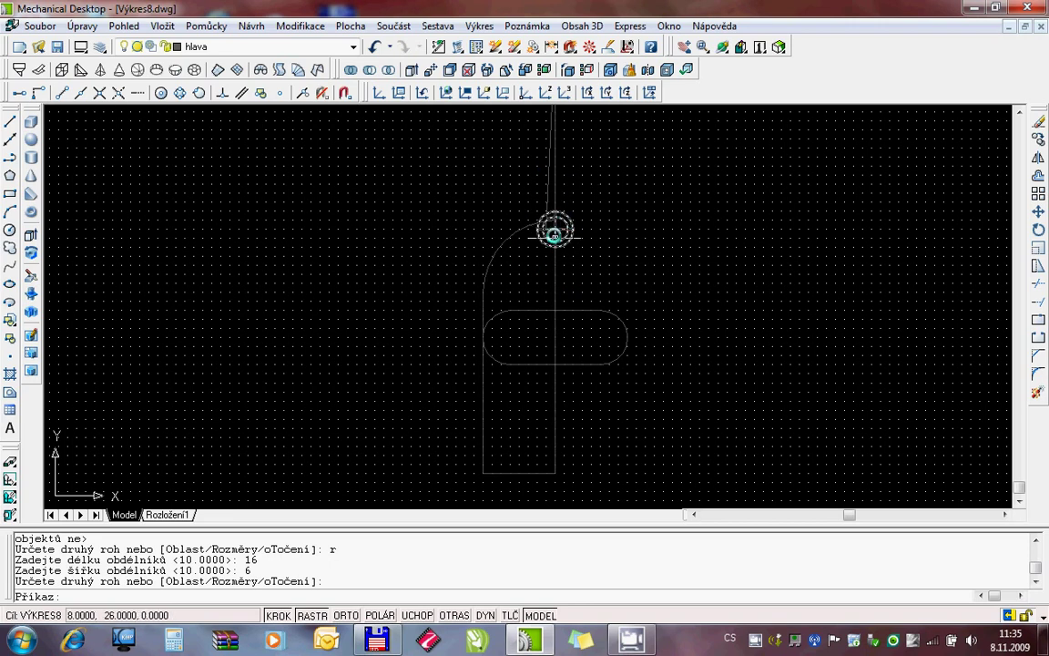
{"action": "left_click", "coordinate": [319, 47]}
Step: Make mozek the current layer and pan the view to show the antenna's top
{"action": "left_click", "coordinate": [273, 89]}
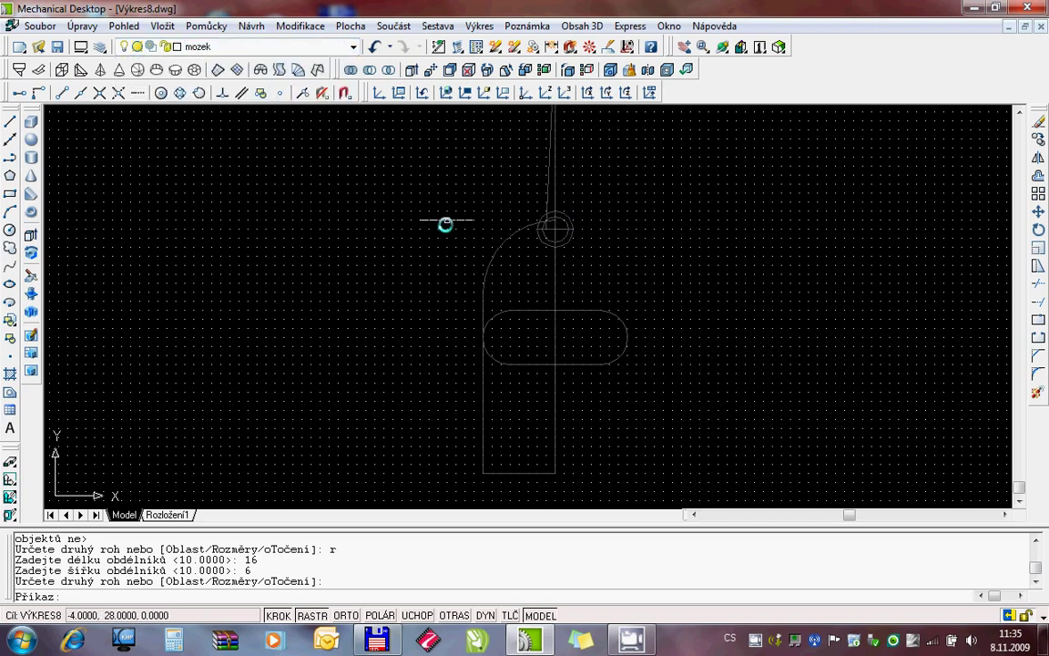
{"action": "right_click", "coordinate": [544, 204]}
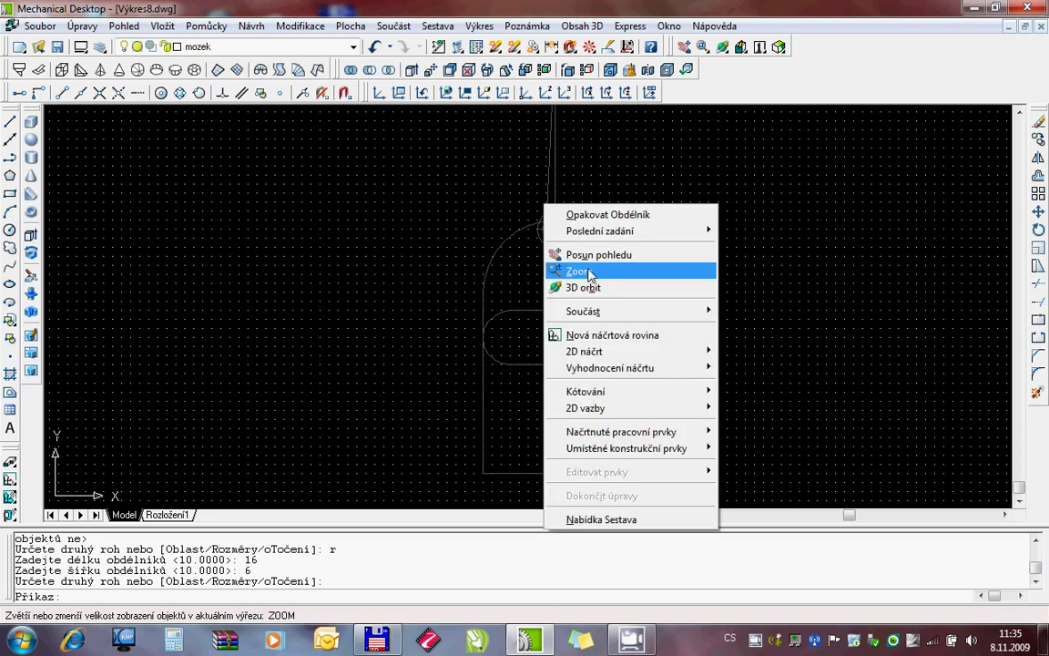
{"action": "left_click", "coordinate": [587, 255]}
{"action": "left_click_drag", "start_coordinate": [587, 256], "coordinate": [551, 279]}
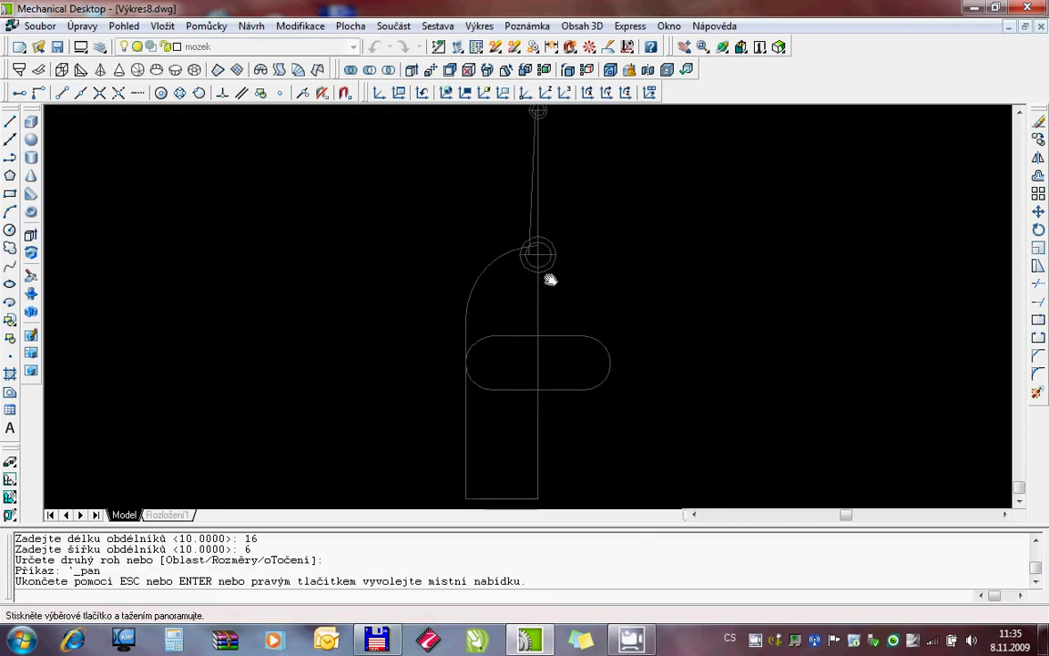
{"action": "key", "text": "Escape"}
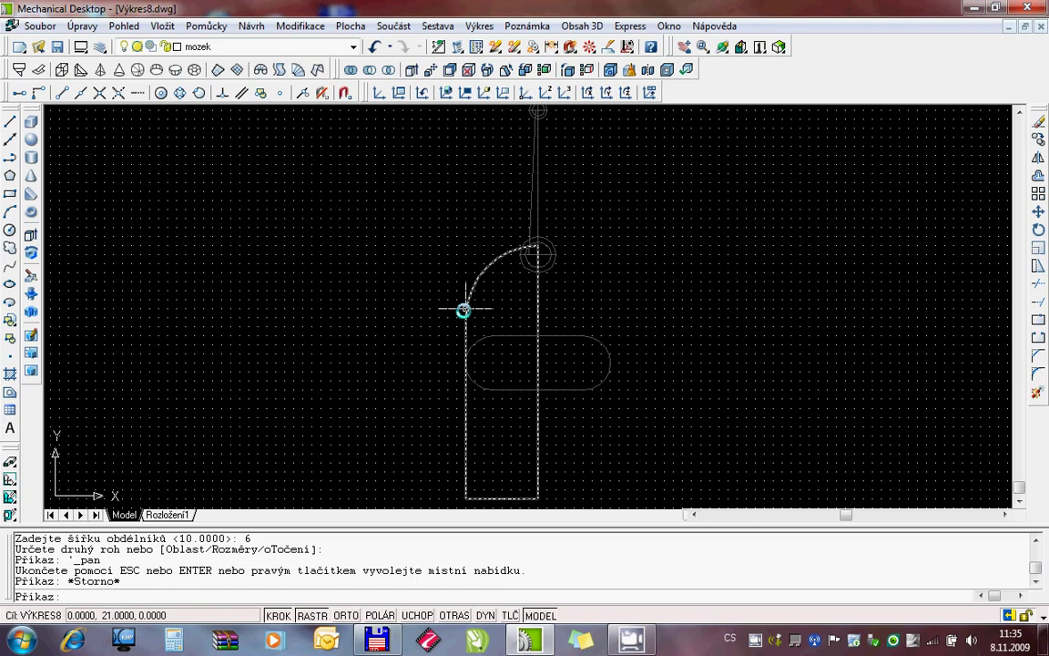
{"action": "key", "text": "ctrl+Tab"}
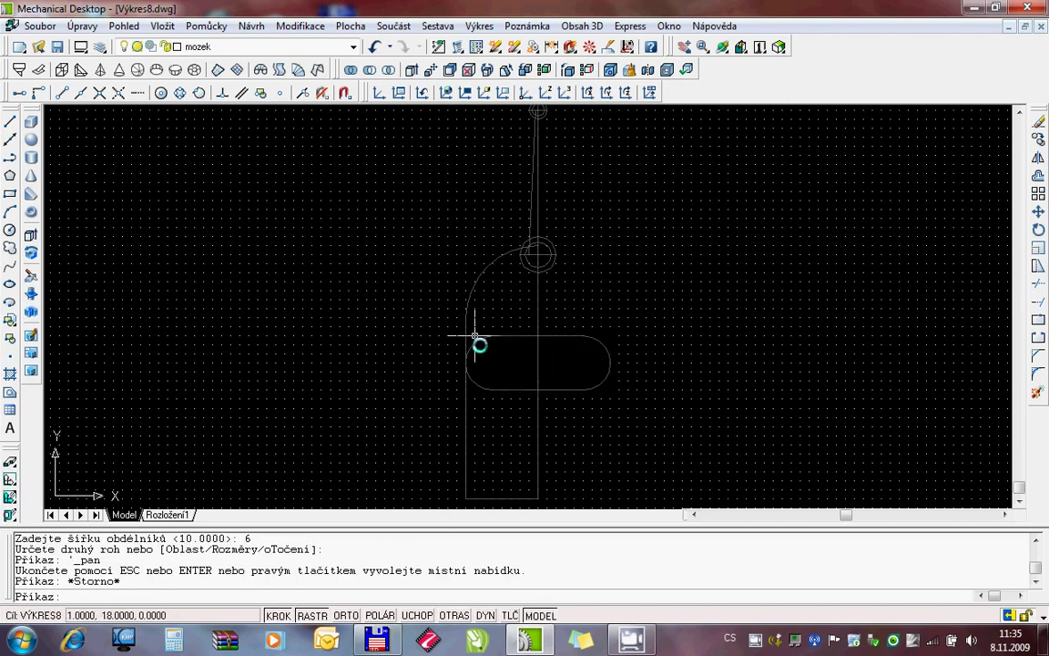
Step: Try moving the head profile to the upper right, then undo the move
{"action": "left_click", "coordinate": [465, 332]}
{"action": "right_click", "coordinate": [466, 332]}
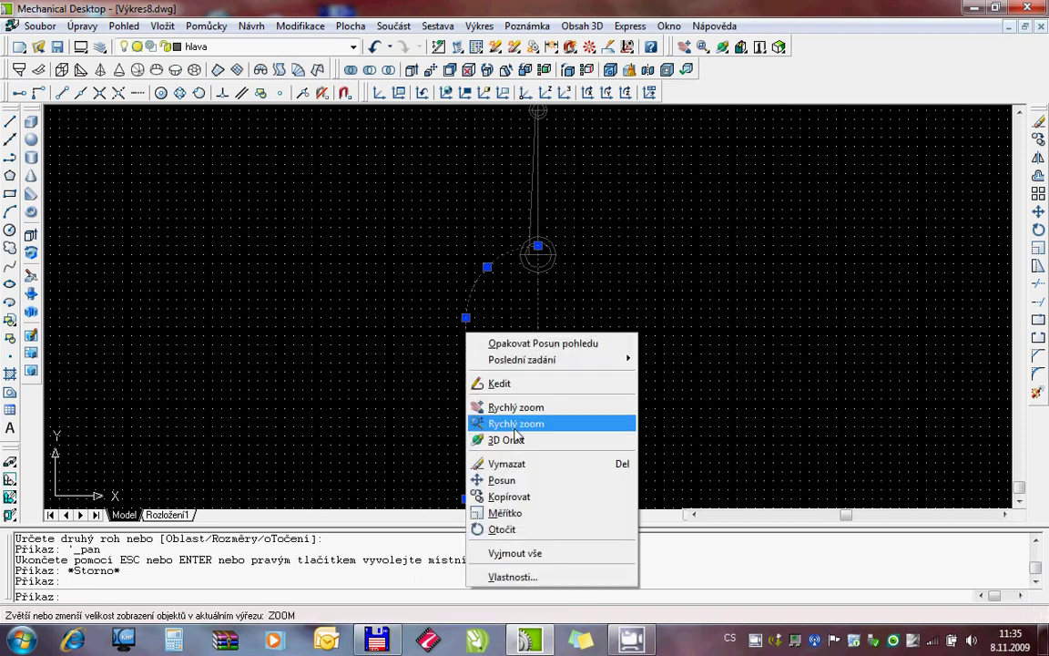
{"action": "left_click", "coordinate": [518, 475]}
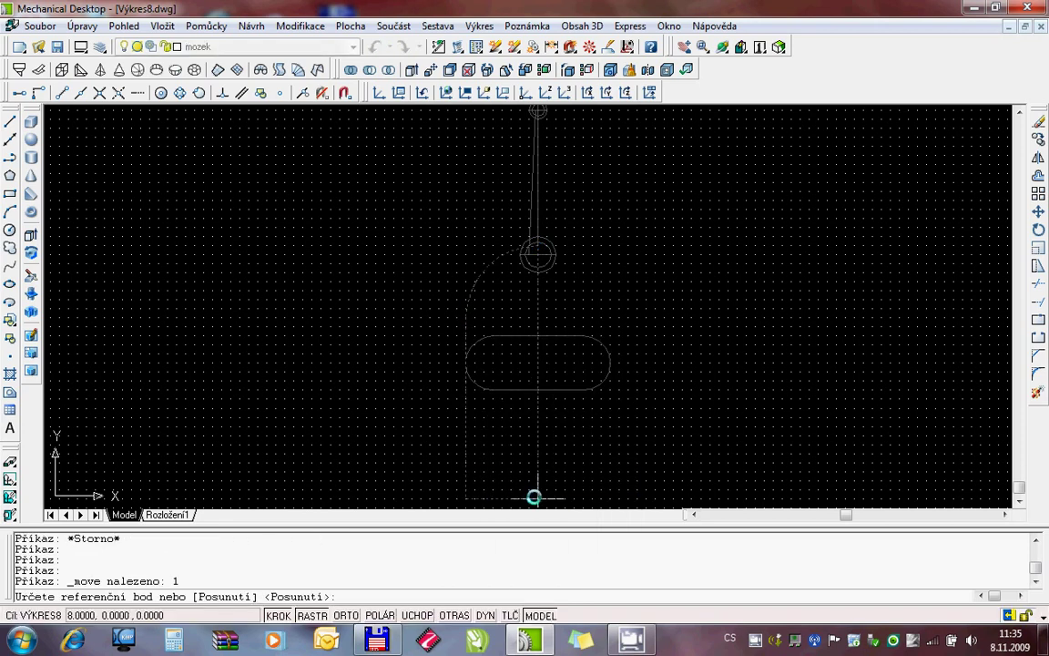
{"action": "left_click", "coordinate": [537, 496]}
{"action": "left_click", "coordinate": [757, 392]}
{"action": "key", "text": "ctrl+z"}
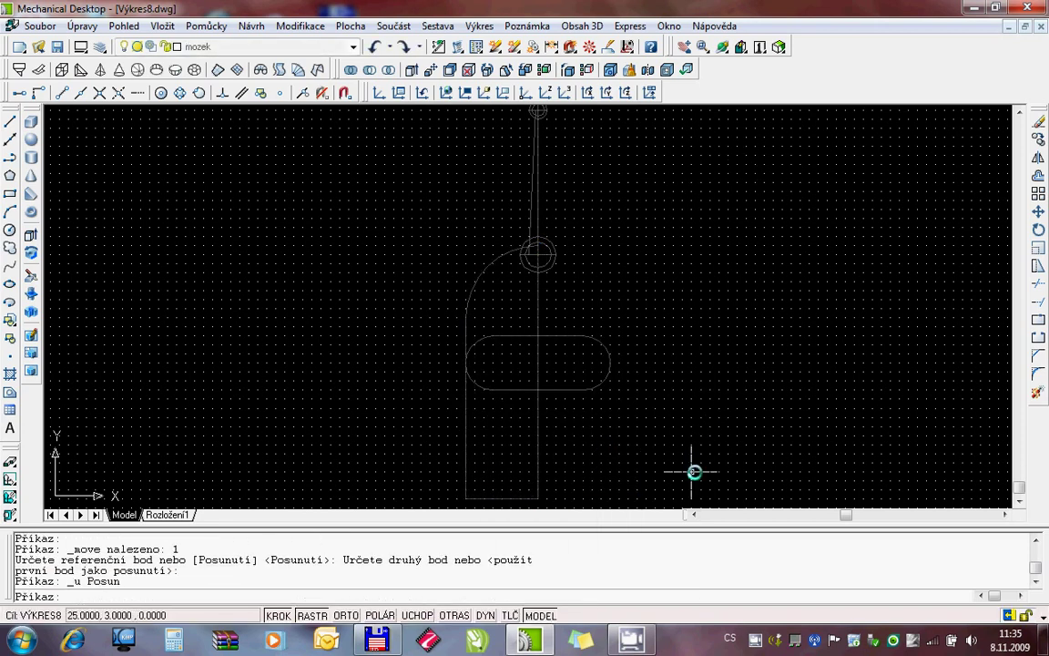
Step: Copy the head profile from its axis bottom to the upper right of the original
{"action": "right_click", "coordinate": [536, 439]}
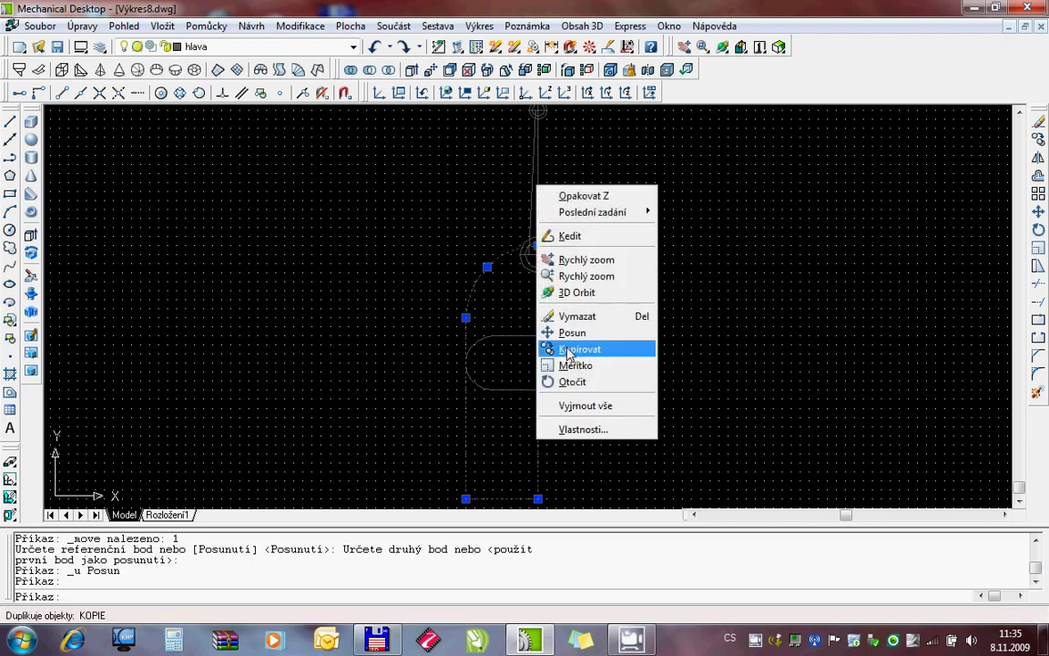
{"action": "left_click", "coordinate": [570, 347]}
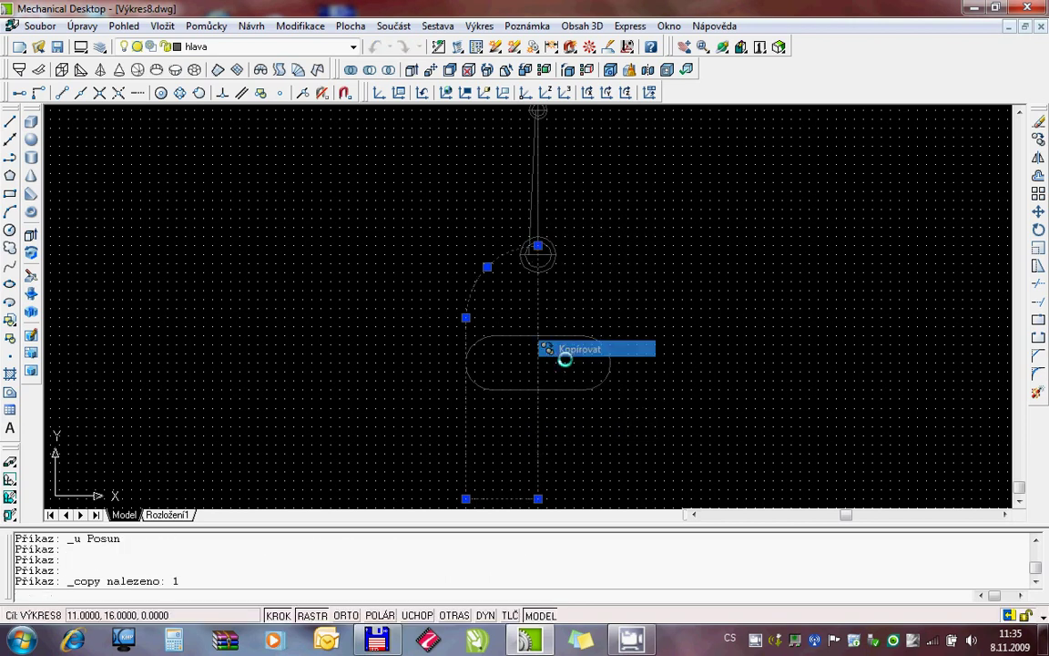
{"action": "left_click", "coordinate": [535, 497]}
{"action": "left_click", "coordinate": [790, 398]}
{"action": "key", "text": "Escape"}
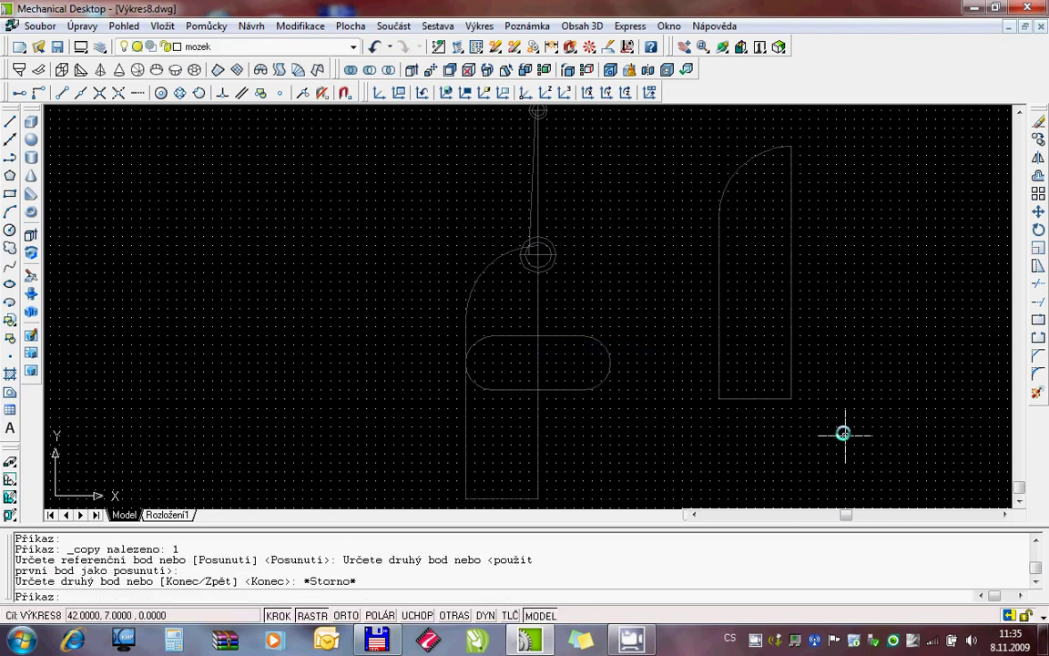
{"action": "left_click", "coordinate": [791, 362]}
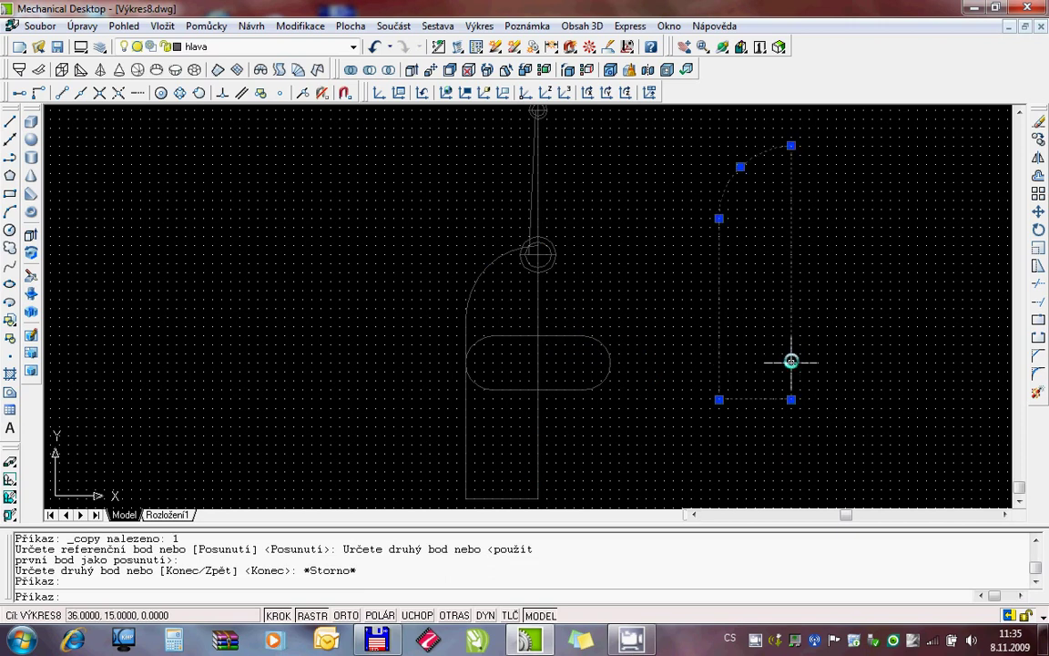
{"action": "right_click", "coordinate": [791, 362]}
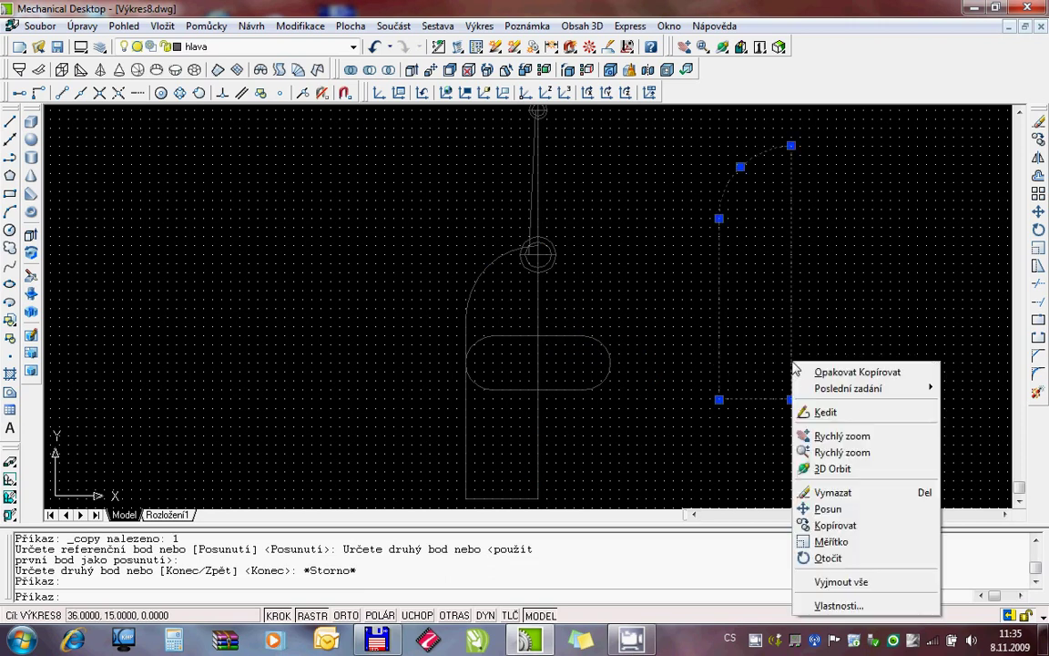
{"action": "left_click", "coordinate": [830, 542]}
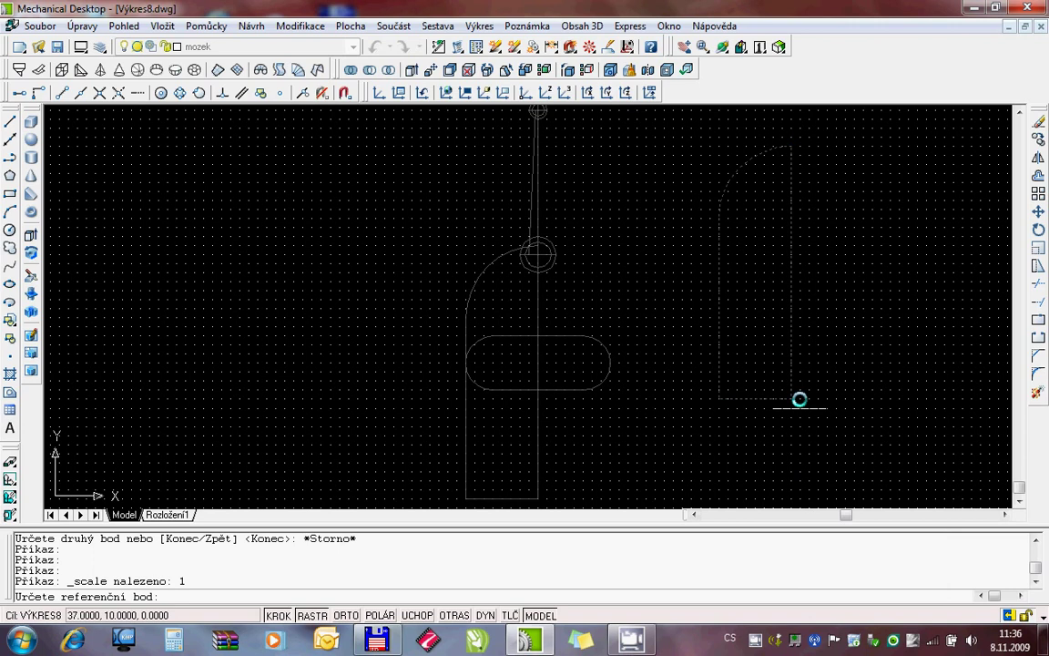
Step: Scale the copy down by reference length, anchored at its bottom-right corner
{"action": "left_click", "coordinate": [790, 396]}
{"action": "type", "text": "r"}
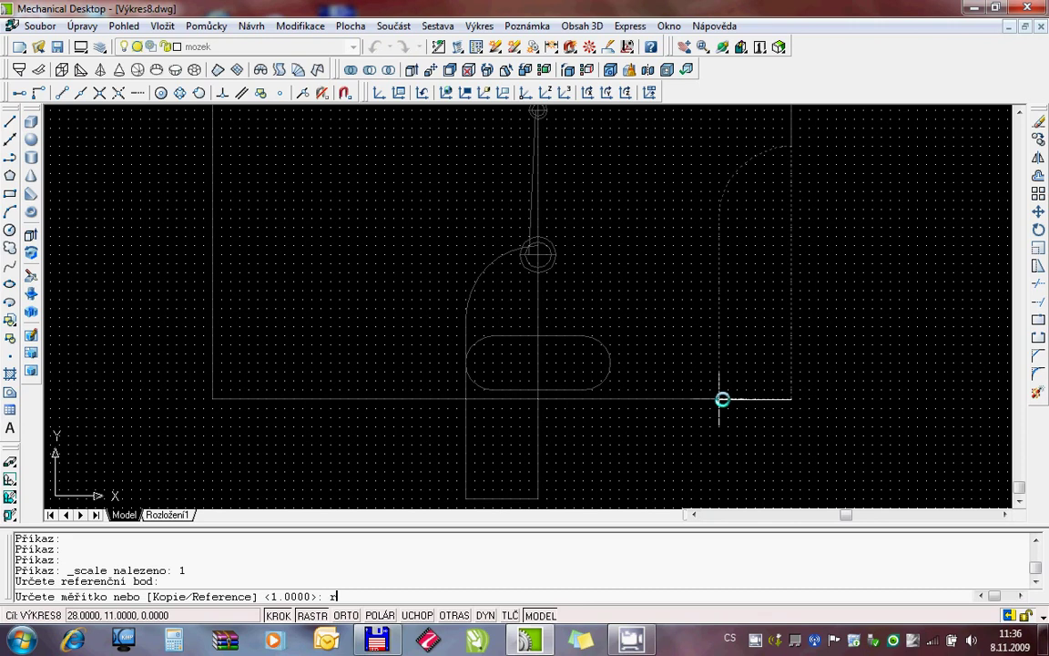
{"action": "key", "text": "Return"}
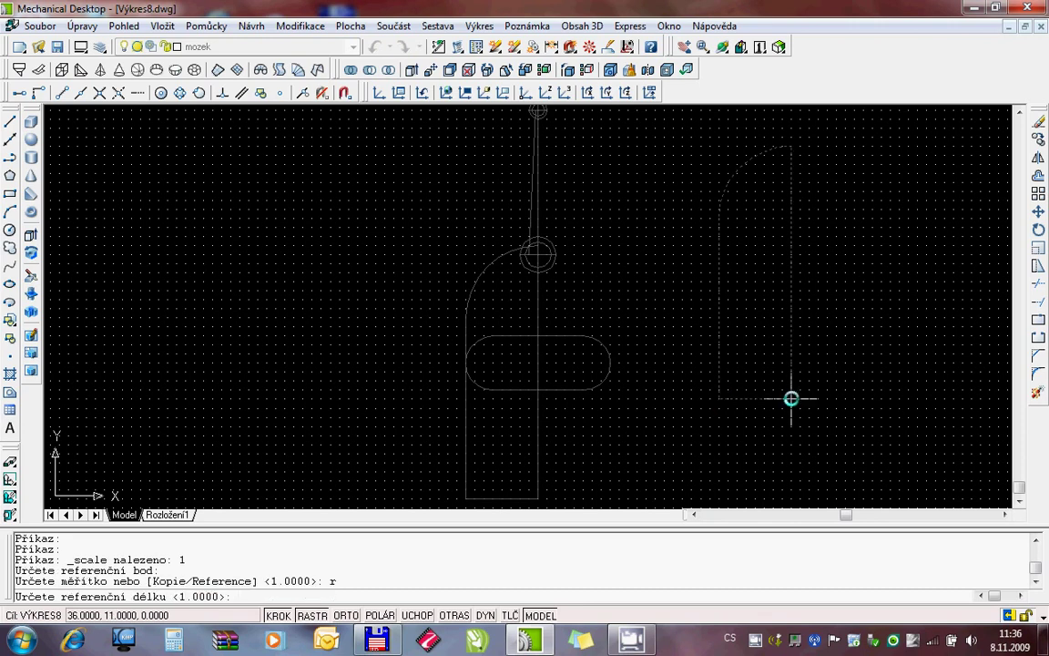
{"action": "left_click", "coordinate": [791, 398]}
{"action": "left_click", "coordinate": [720, 401]}
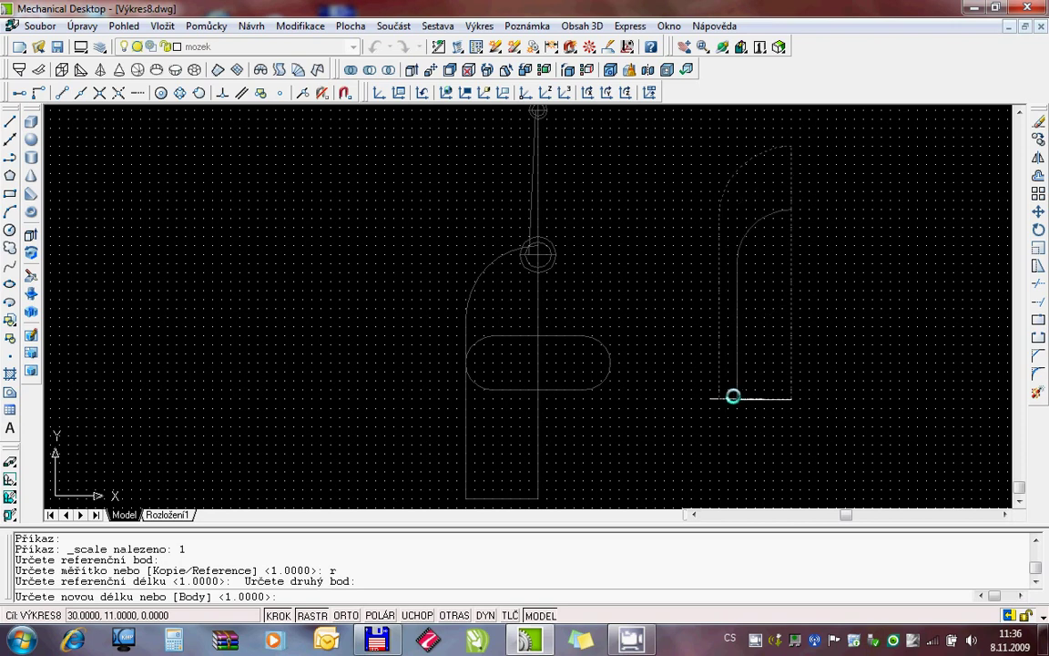
{"action": "left_click", "coordinate": [729, 397]}
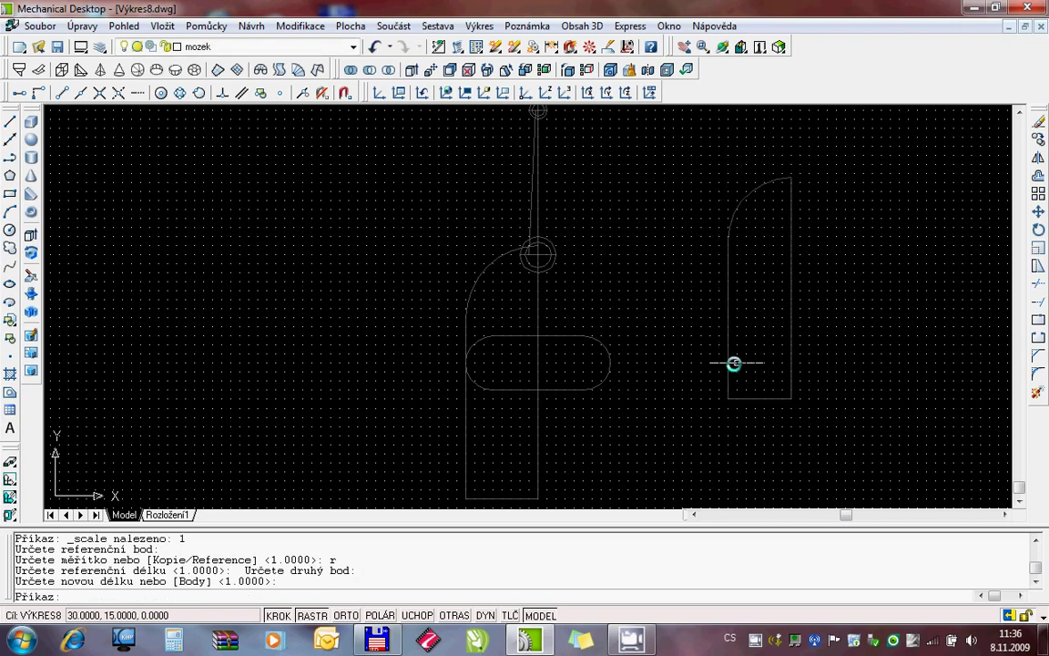
{"action": "left_click", "coordinate": [729, 361]}
{"action": "right_click", "coordinate": [731, 363]}
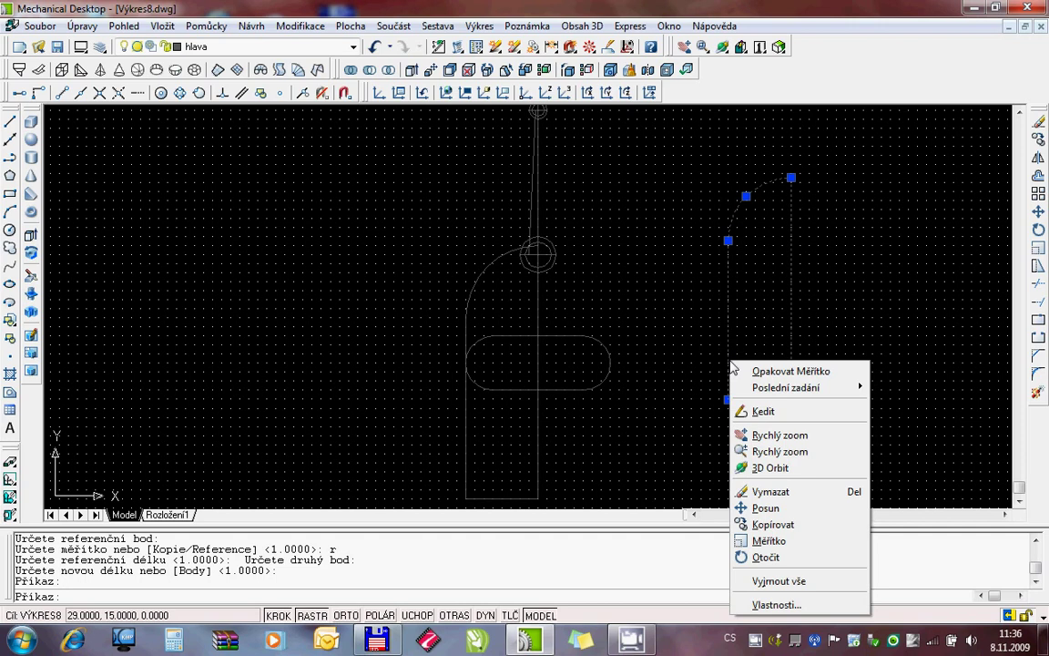
Step: Move the shrunken copy so its lower-right corner meets the head outline's bottom corner
{"action": "left_click", "coordinate": [763, 507]}
{"action": "left_click", "coordinate": [791, 399]}
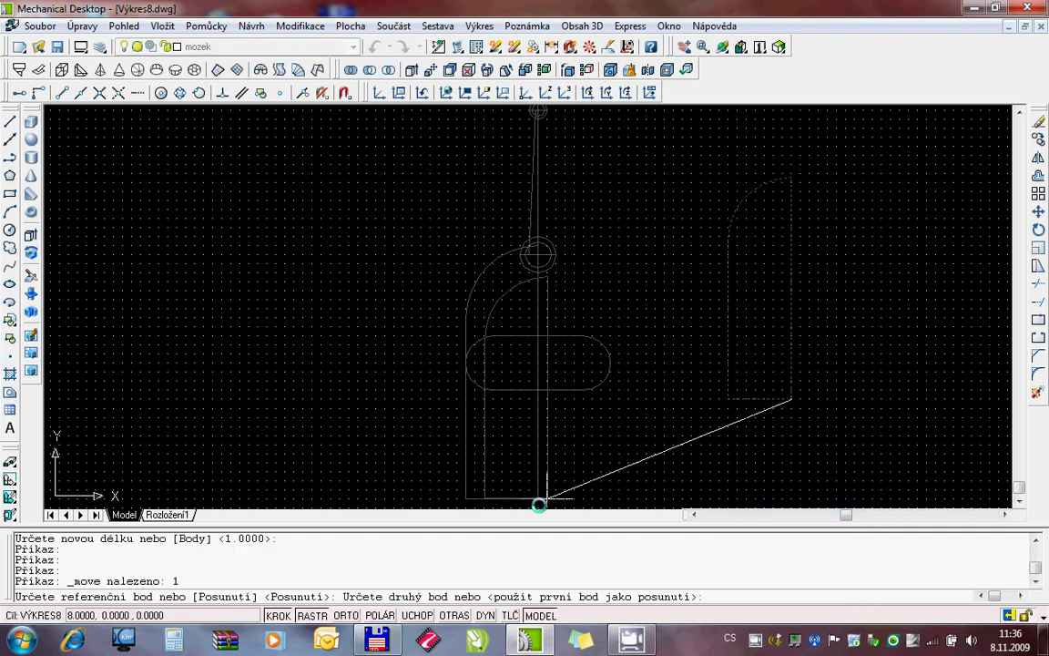
{"action": "left_click", "coordinate": [539, 498]}
{"action": "key", "text": "Escape"}
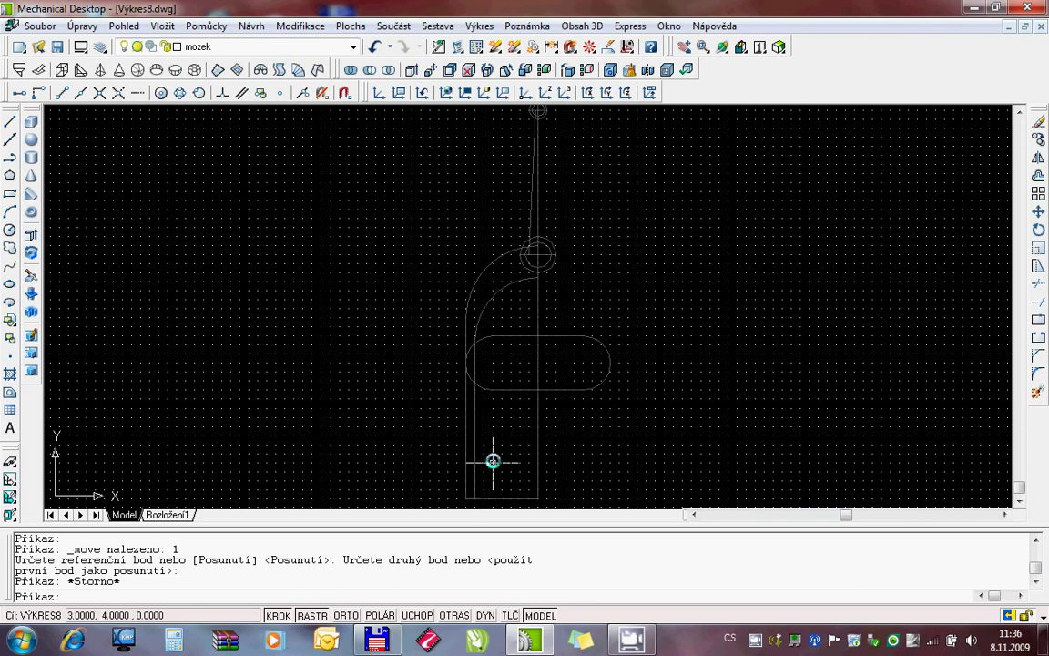
Step: Put the inner profile on the mozek layer via the Properties palette
{"action": "left_click", "coordinate": [476, 438]}
{"action": "right_click", "coordinate": [475, 437]}
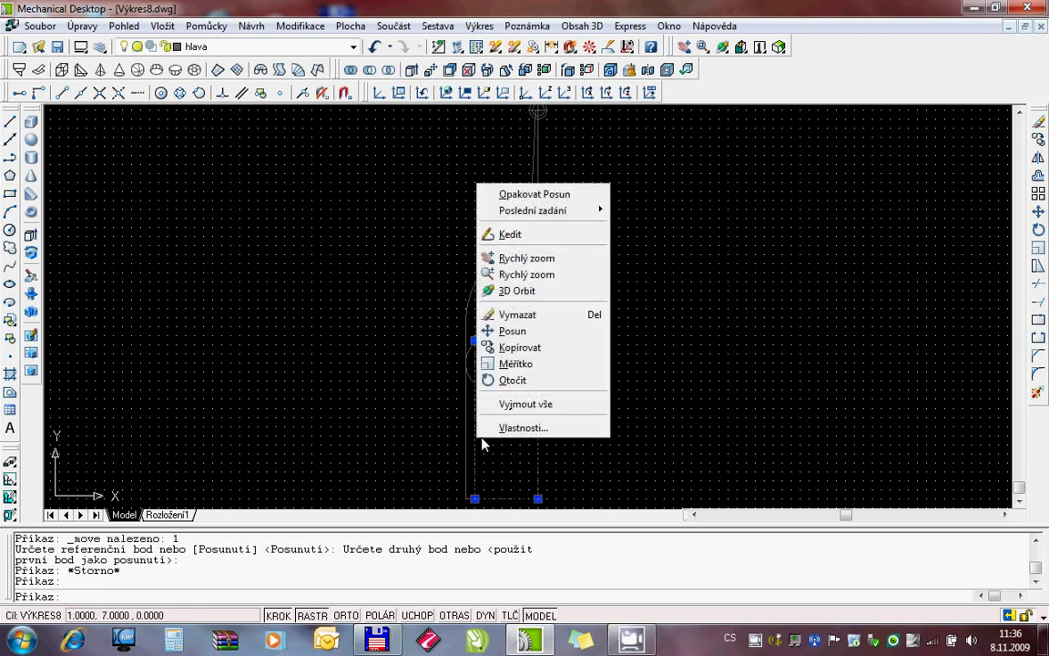
{"action": "left_click", "coordinate": [502, 428]}
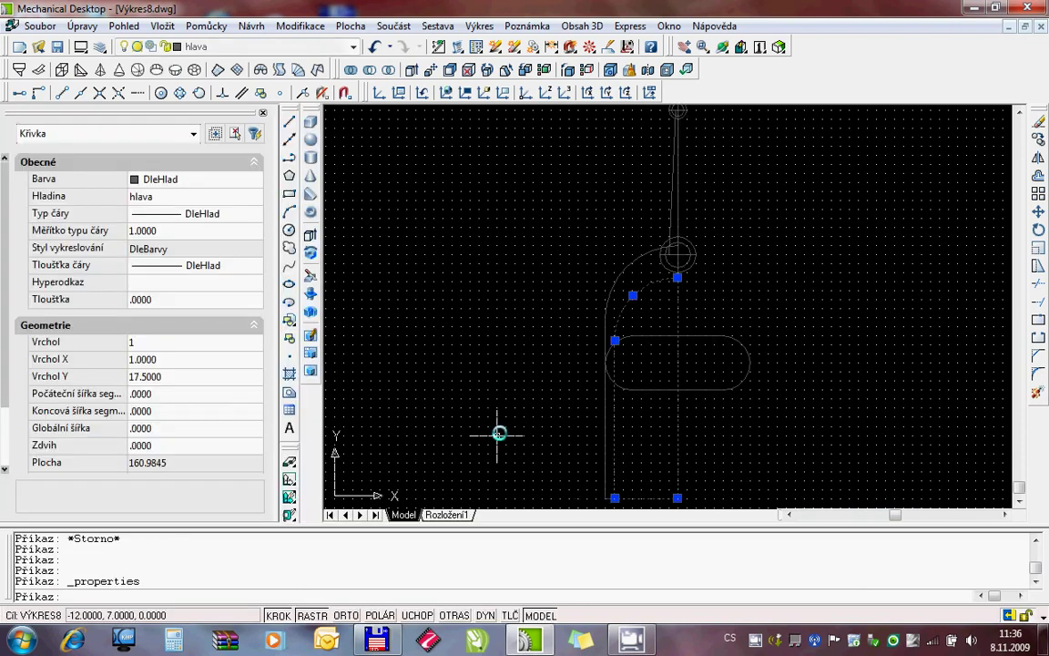
{"action": "left_click", "coordinate": [253, 196]}
{"action": "left_click", "coordinate": [257, 197]}
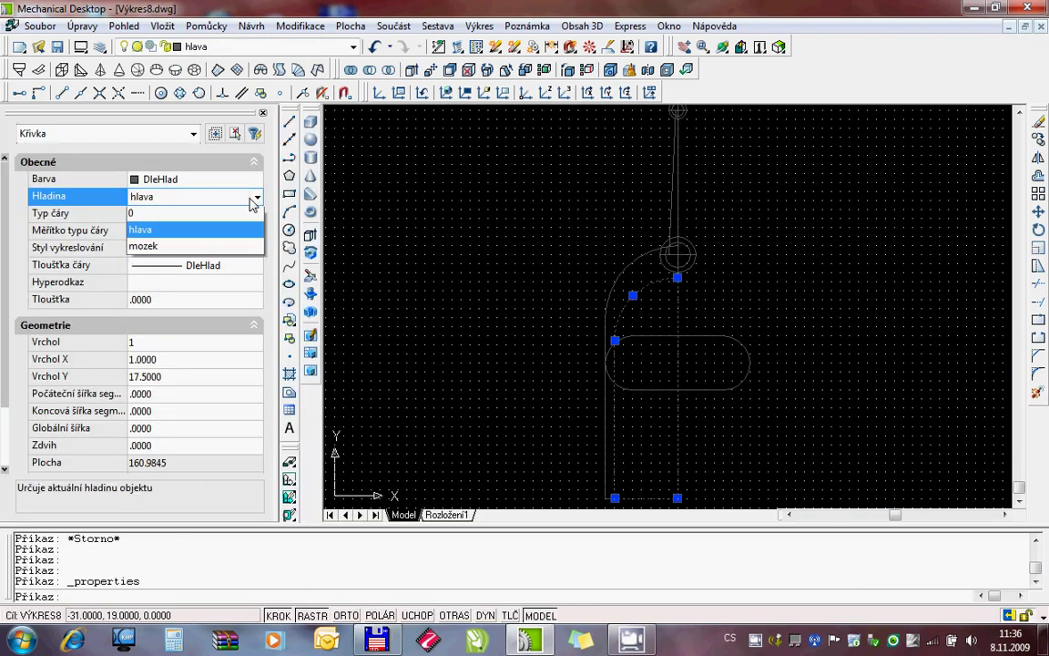
{"action": "left_click", "coordinate": [190, 248]}
{"action": "left_click", "coordinate": [263, 113]}
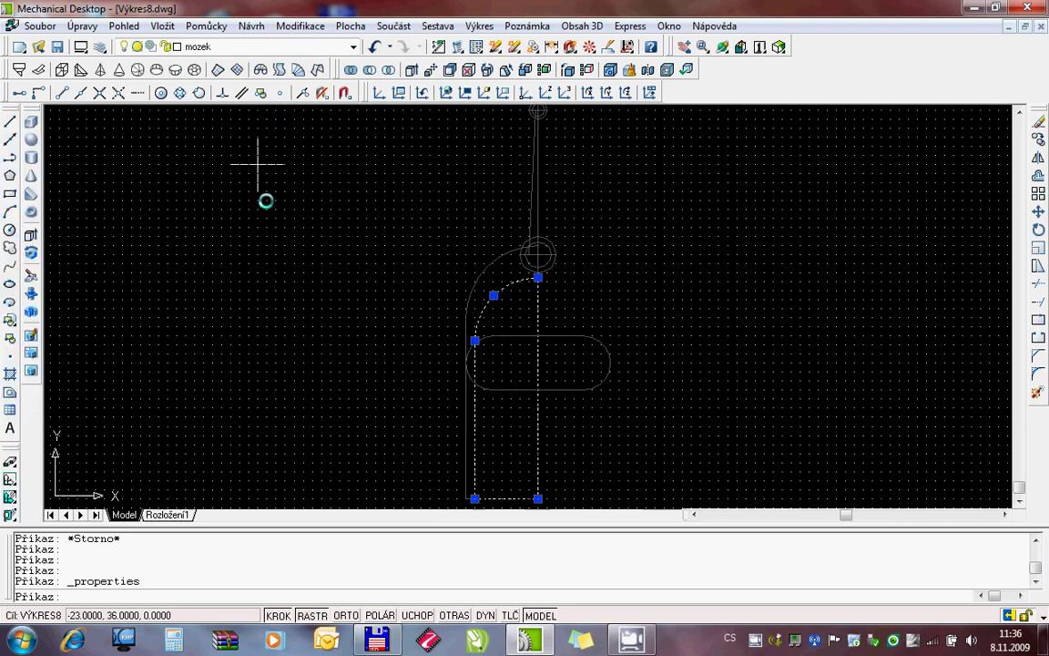
{"action": "key", "text": "Escape"}
{"action": "key", "text": "Escape"}
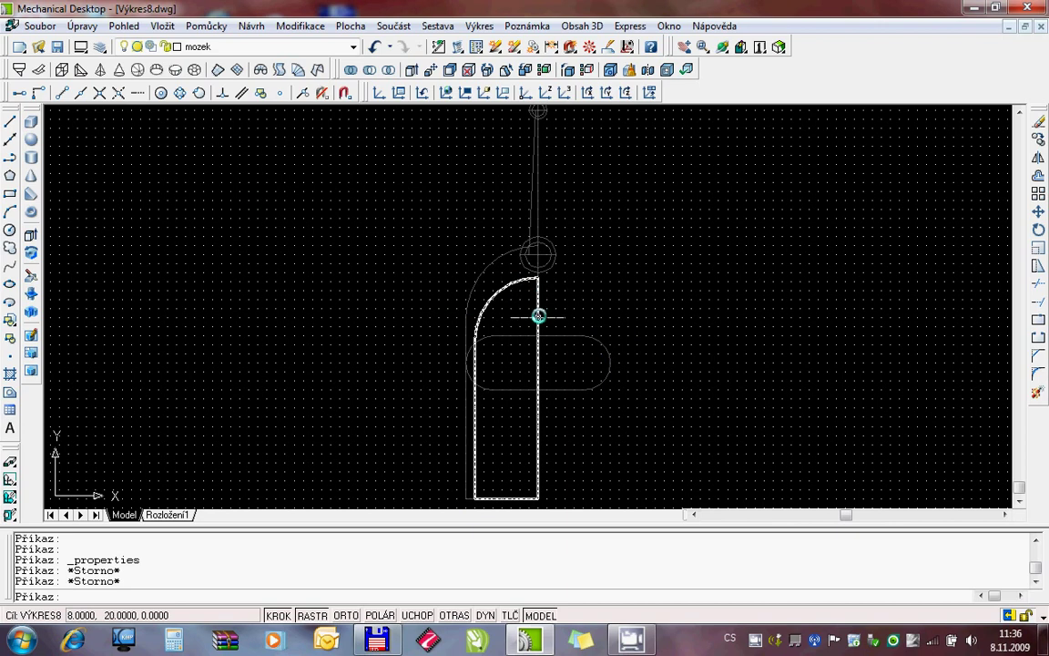
Step: Zoom into the visor slot and add a height-7 eye cylinder in its left part
{"action": "left_click", "coordinate": [703, 47]}
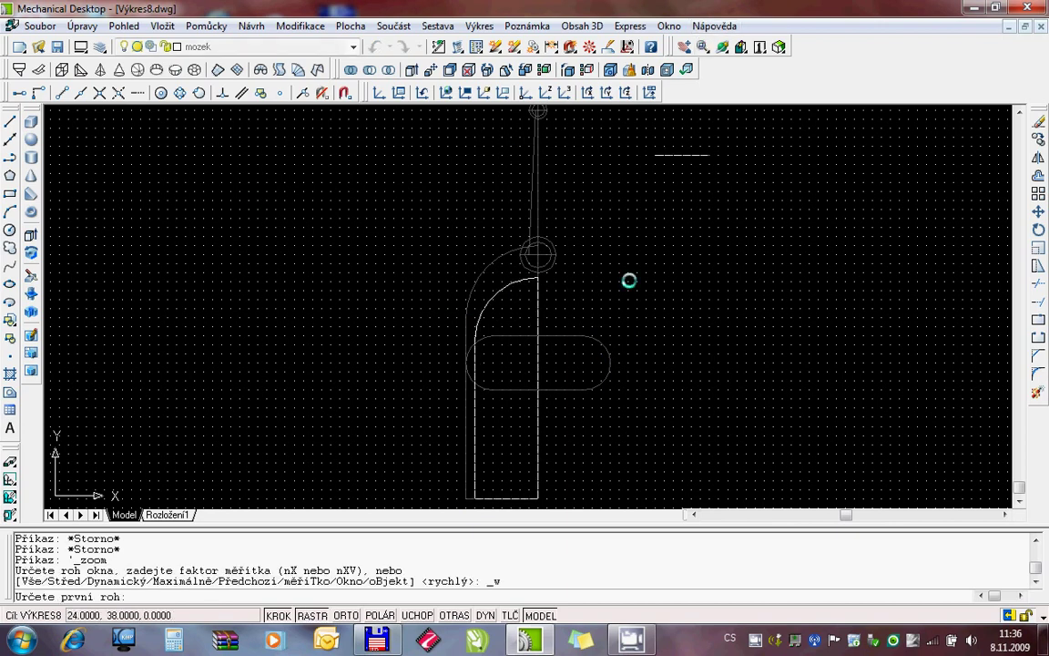
{"action": "left_click", "coordinate": [447, 327]}
{"action": "left_click", "coordinate": [616, 395]}
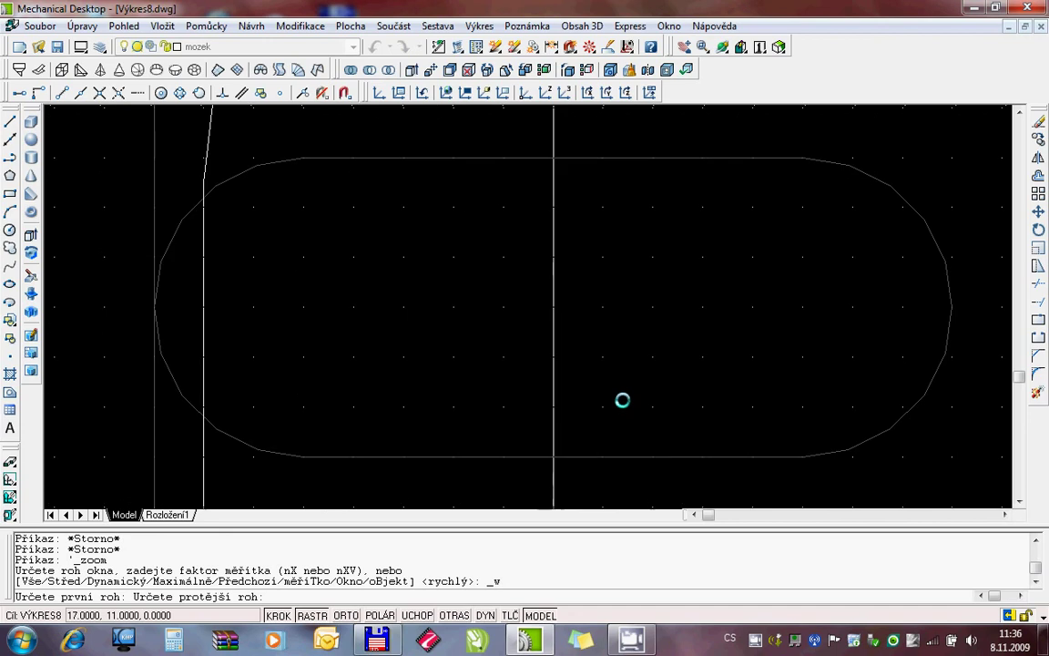
{"action": "left_click", "coordinate": [31, 157]}
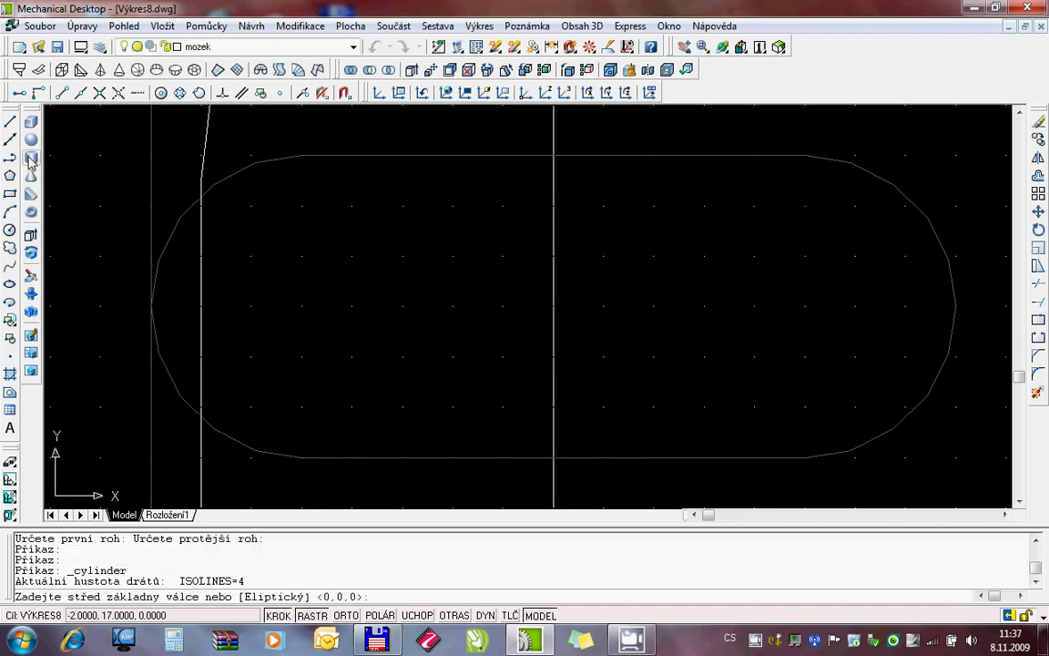
{"action": "left_click", "coordinate": [352, 306]}
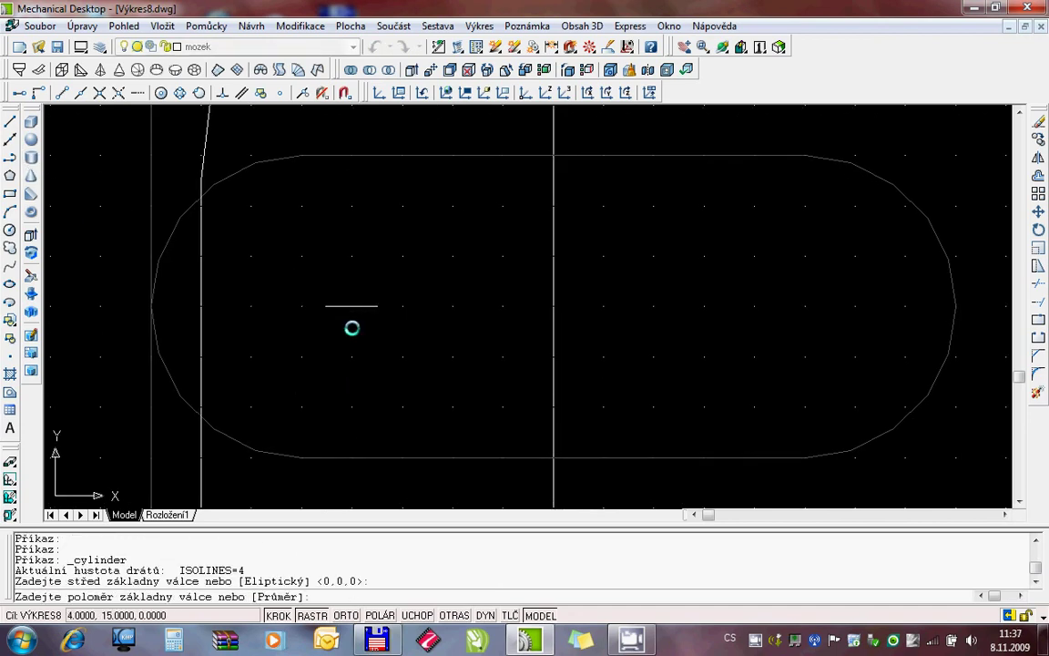
{"action": "left_click", "coordinate": [351, 382]}
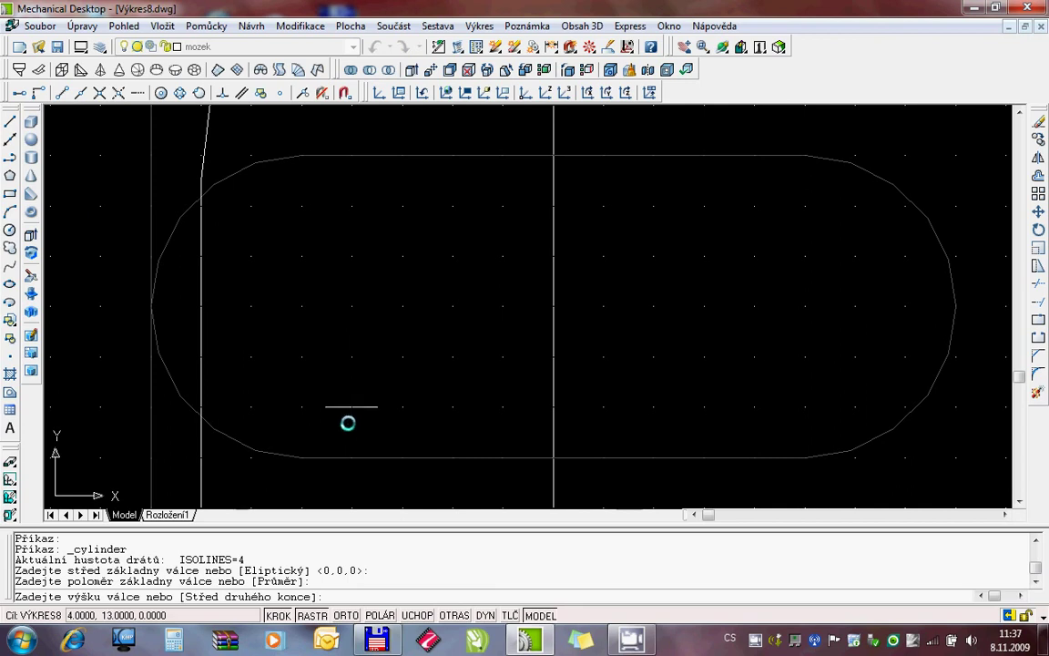
{"action": "key", "text": "Escape"}
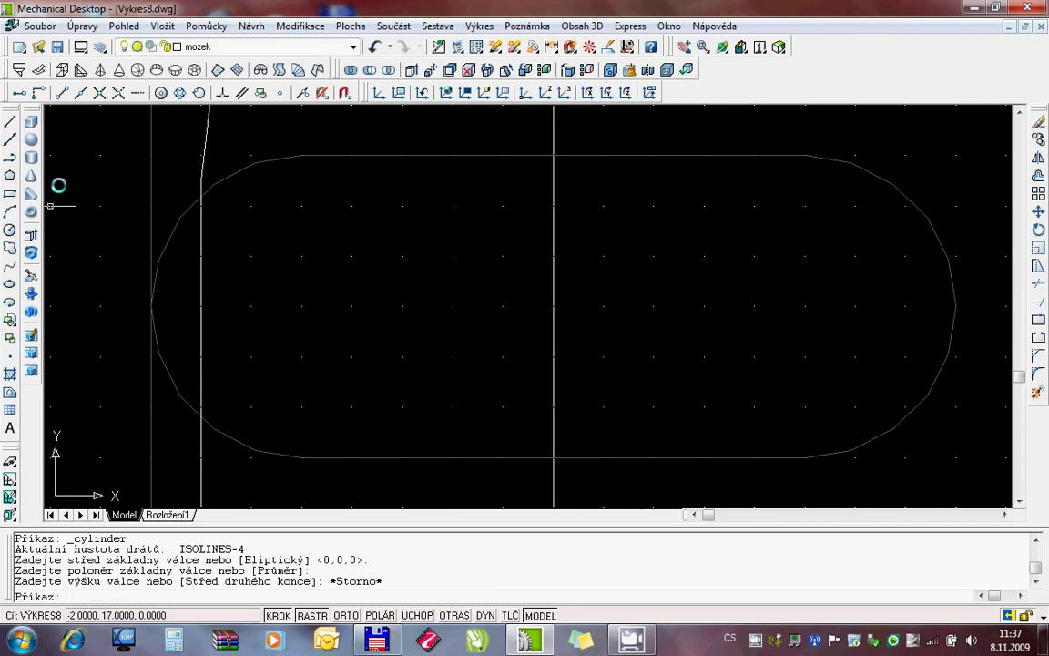
{"action": "left_click", "coordinate": [32, 159]}
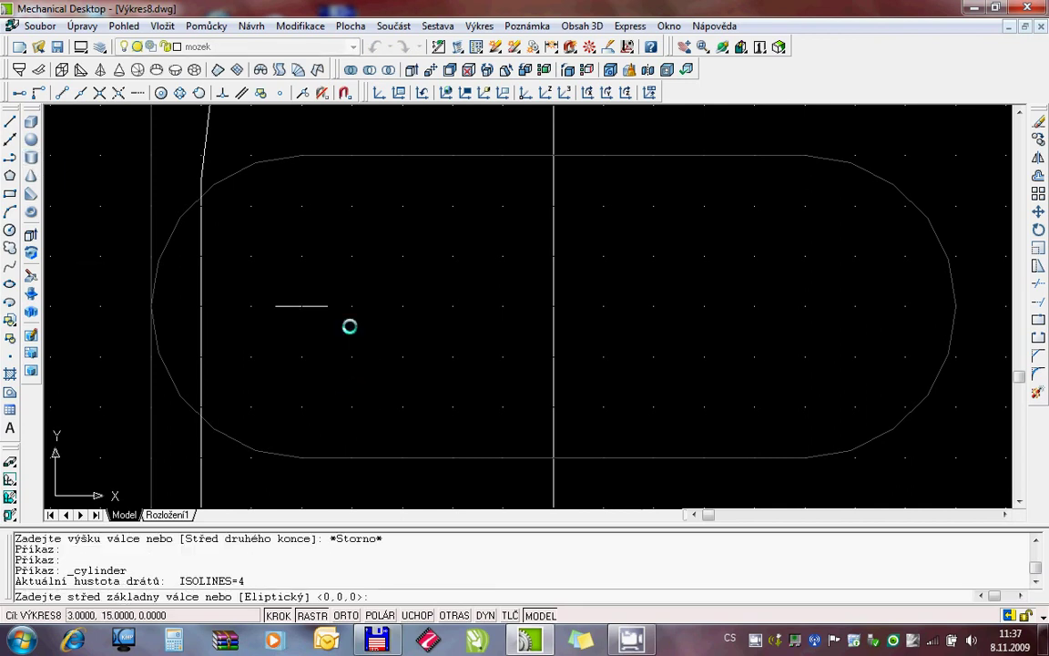
{"action": "left_click", "coordinate": [352, 306]}
{"action": "left_click", "coordinate": [352, 407]}
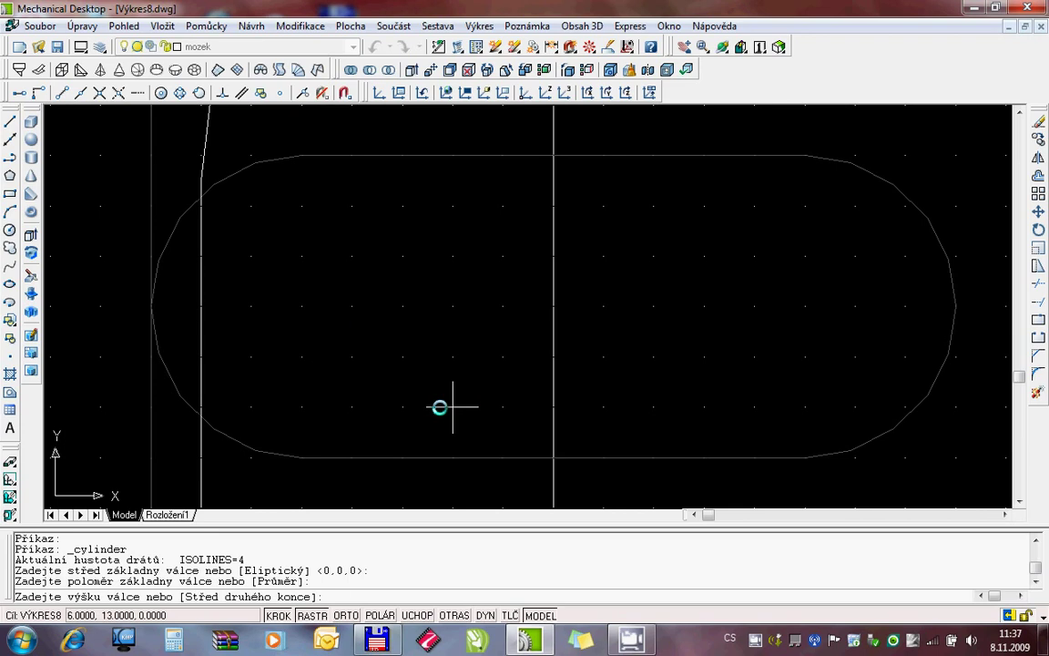
{"action": "type", "text": "7"}
{"action": "key", "text": "Return"}
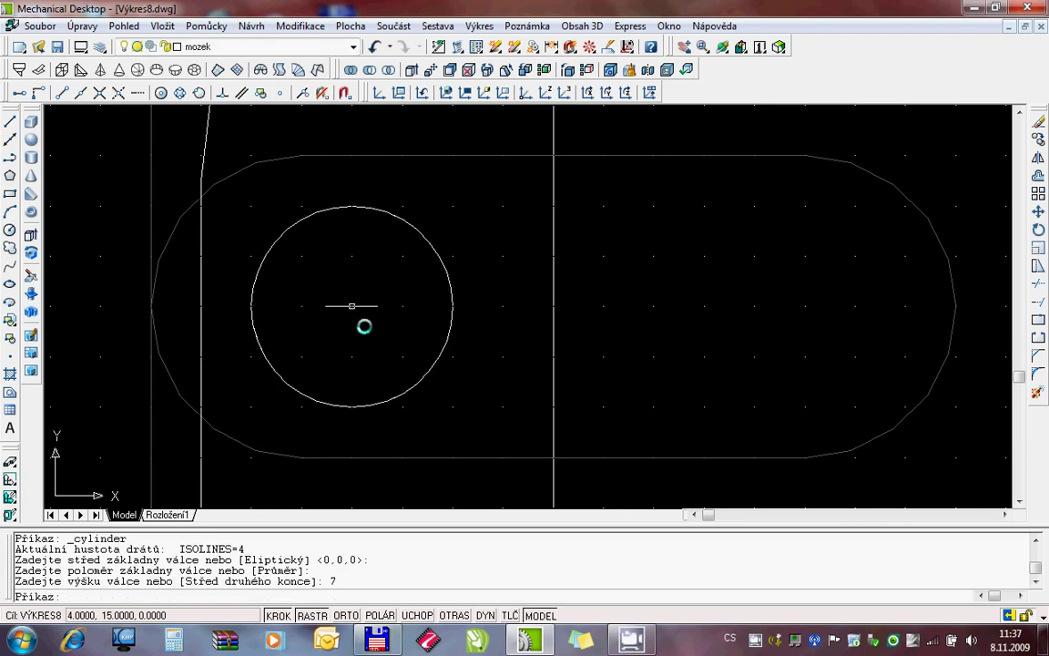
{"action": "key", "text": "Escape"}
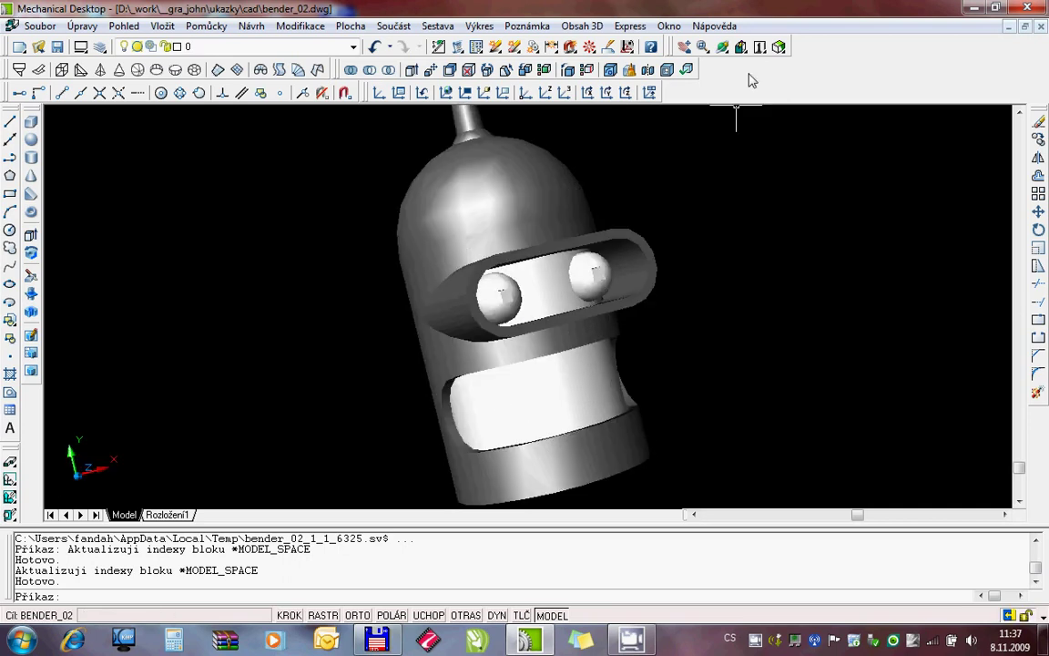
{"action": "left_click", "coordinate": [705, 47]}
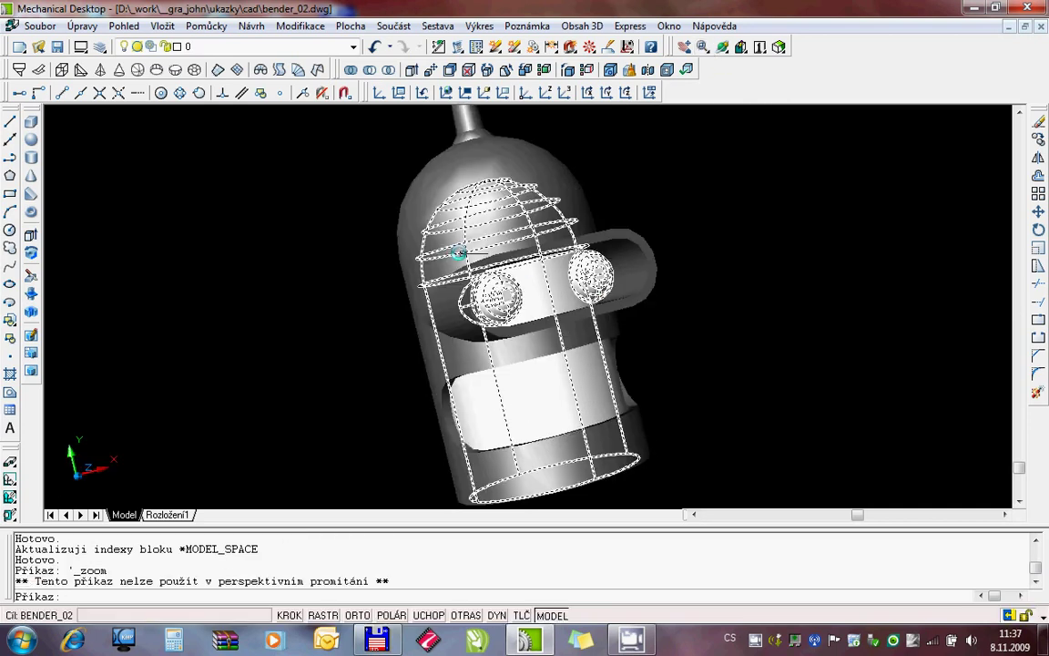
{"action": "left_click", "coordinate": [723, 46]}
{"action": "mouse_move", "coordinate": [510, 246]}
{"action": "left_mouse_down"}
{"action": "mouse_move", "coordinate": [496, 316]}
{"action": "mouse_move", "coordinate": [492, 299]}
{"action": "left_mouse_up"}
{"action": "right_click", "coordinate": [490, 295]}
{"action": "left_click", "coordinate": [525, 346]}
{"action": "mouse_move", "coordinate": [524, 346]}
{"action": "left_mouse_down"}
{"action": "mouse_move", "coordinate": [487, 168]}
{"action": "mouse_move", "coordinate": [496, 332]}
{"action": "left_mouse_up"}
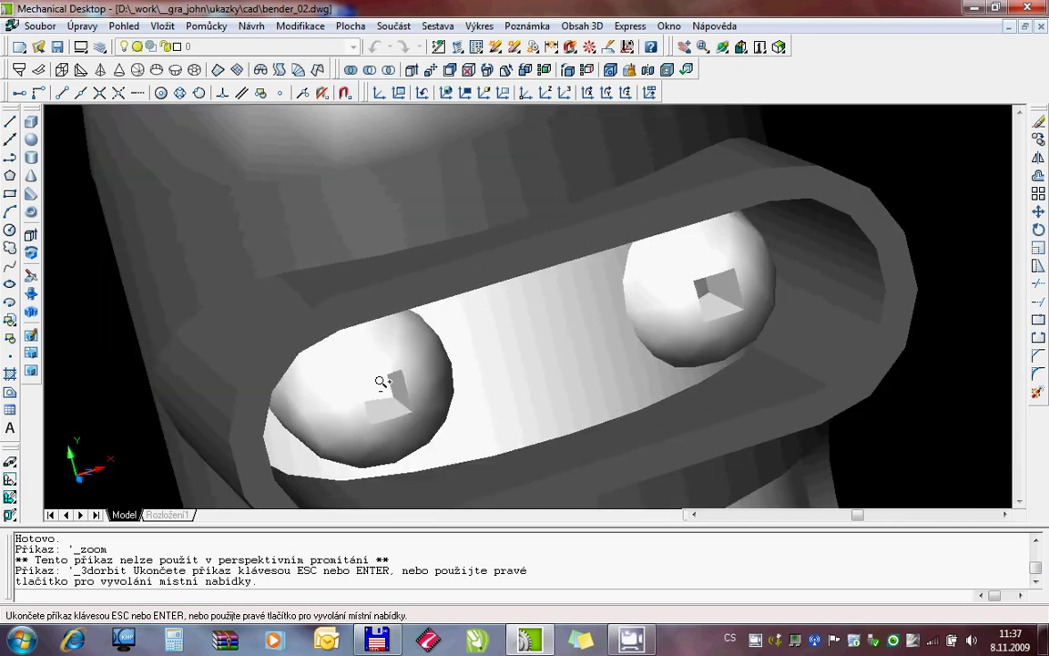
{"action": "key", "text": "Escape"}
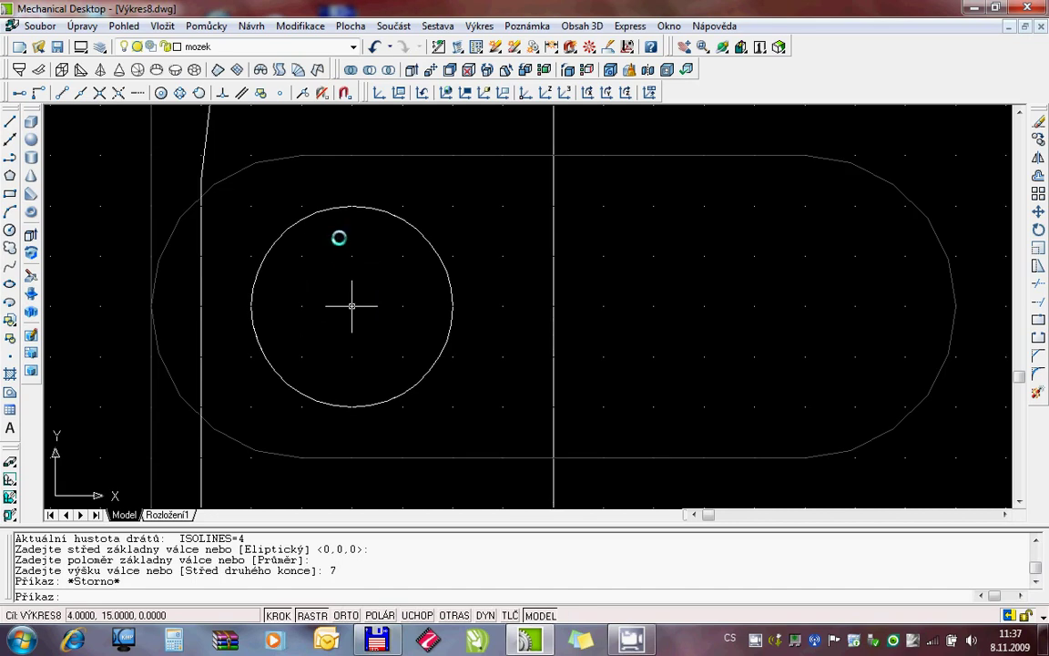
Step: Draw a small square rectangle from the eye circle's centre, adjusting snap spacing for its corner
{"action": "left_click", "coordinate": [252, 25]}
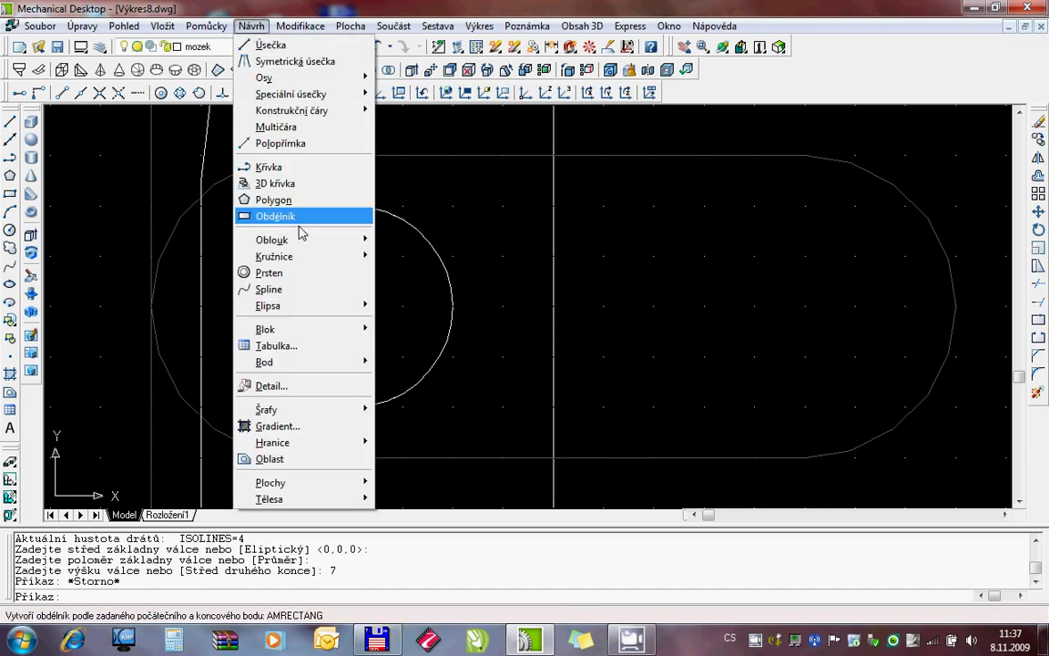
{"action": "left_click", "coordinate": [274, 212]}
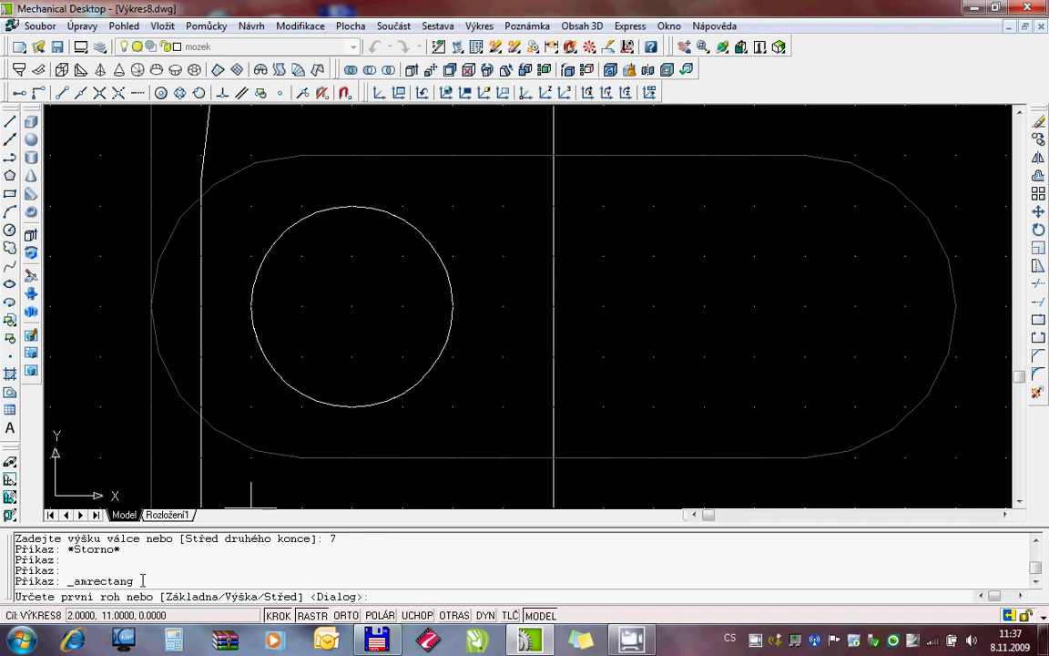
{"action": "left_click_drag", "start_coordinate": [140, 580], "coordinate": [20, 583]}
{"action": "type", "text": "s"}
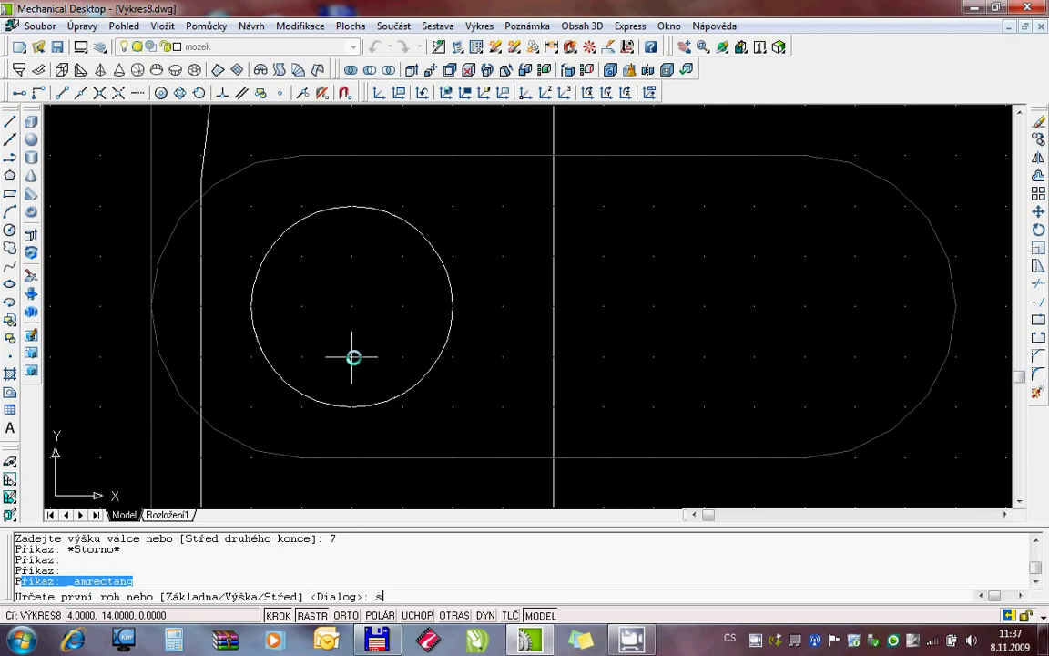
{"action": "key", "text": "Return"}
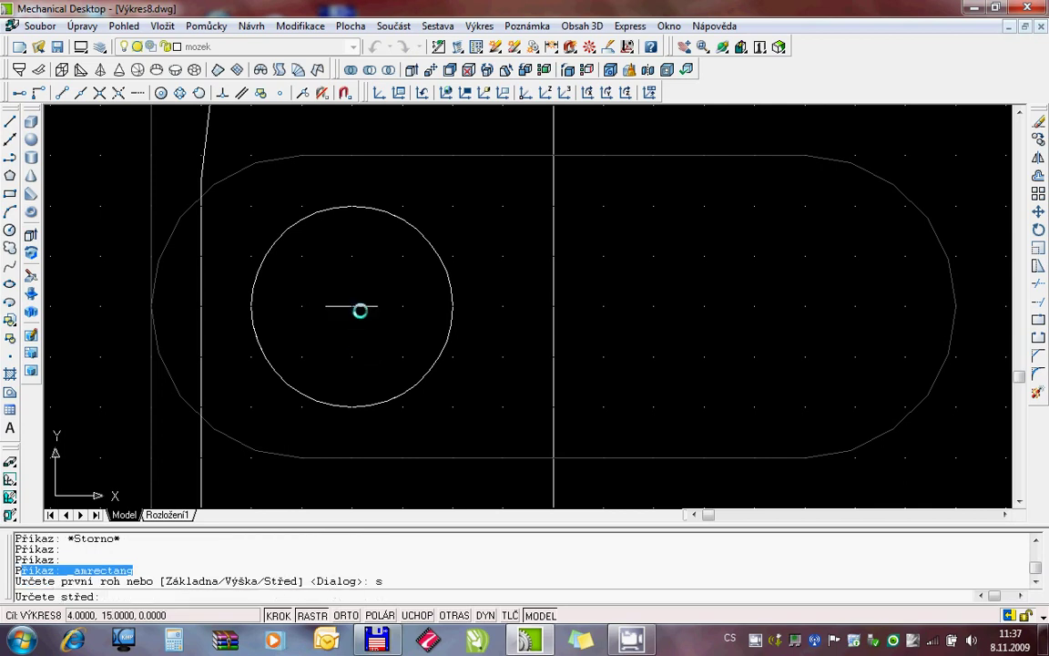
{"action": "left_click", "coordinate": [352, 304]}
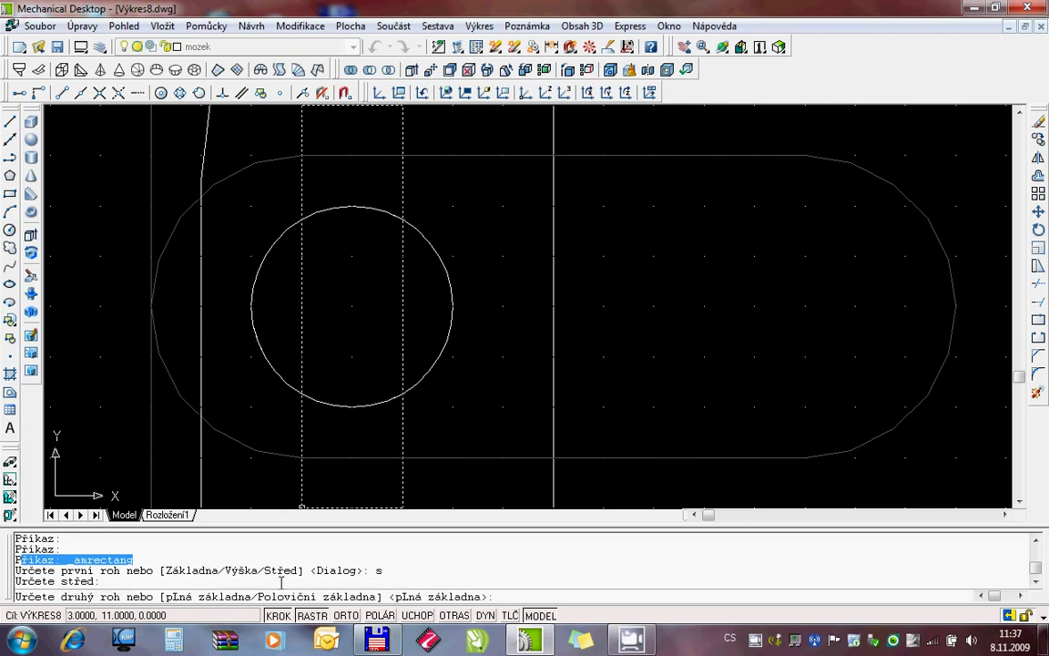
{"action": "right_click", "coordinate": [281, 619]}
{"action": "left_click", "coordinate": [323, 599]}
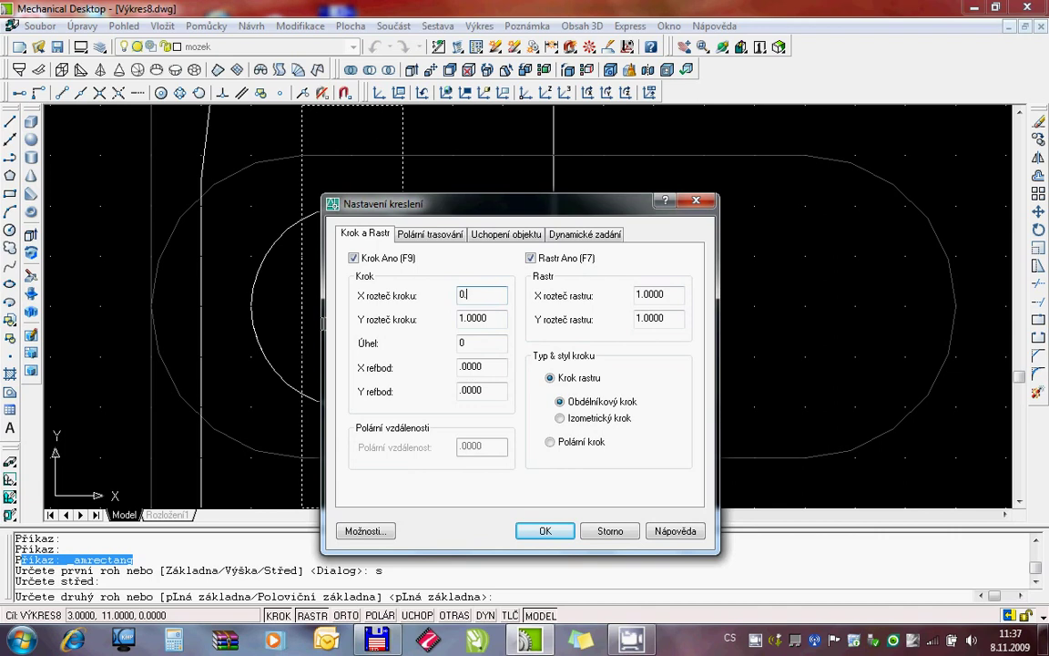
{"action": "type", "text": ".2500"}
{"action": "key", "text": "Return"}
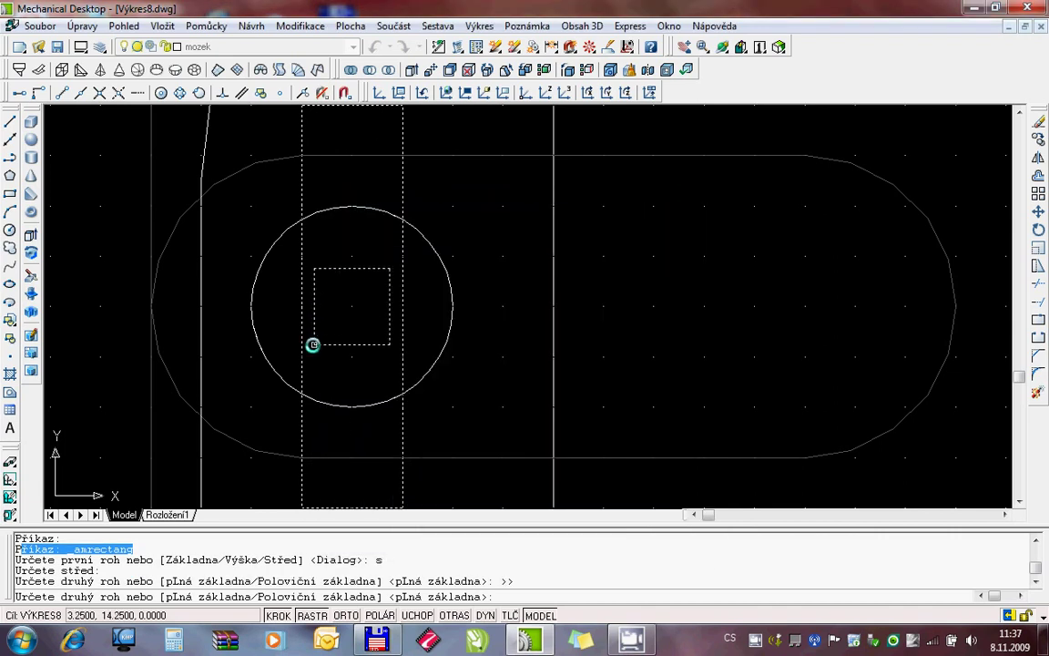
{"action": "left_click", "coordinate": [312, 344]}
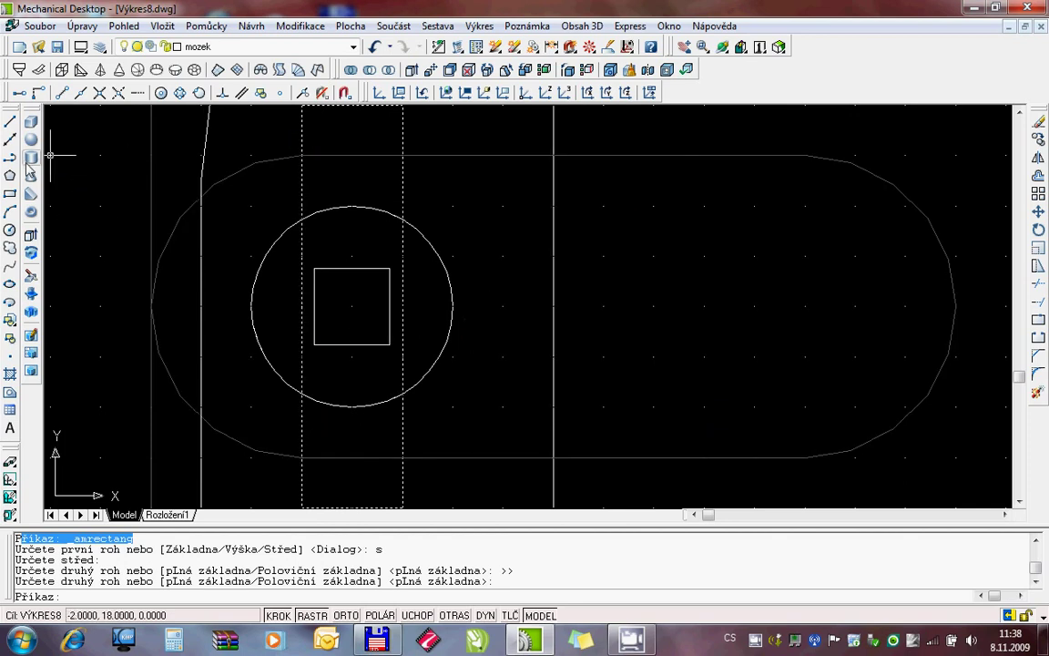
Step: Extrude the small square 12 units with no taper
{"action": "left_click", "coordinate": [30, 242]}
{"action": "left_click", "coordinate": [315, 312]}
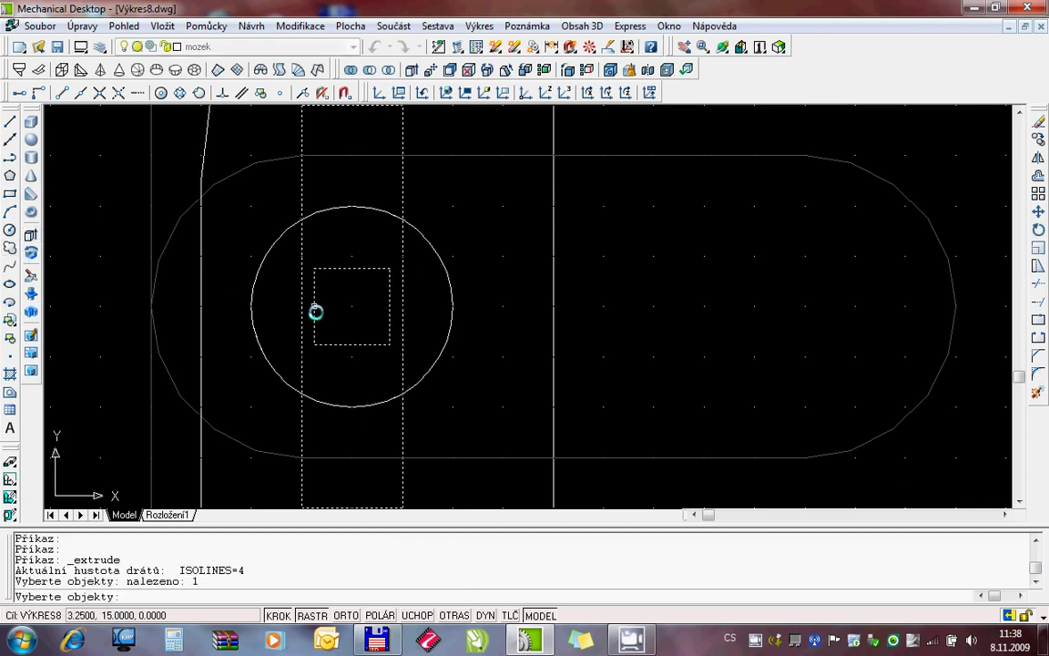
{"action": "key", "text": "Return"}
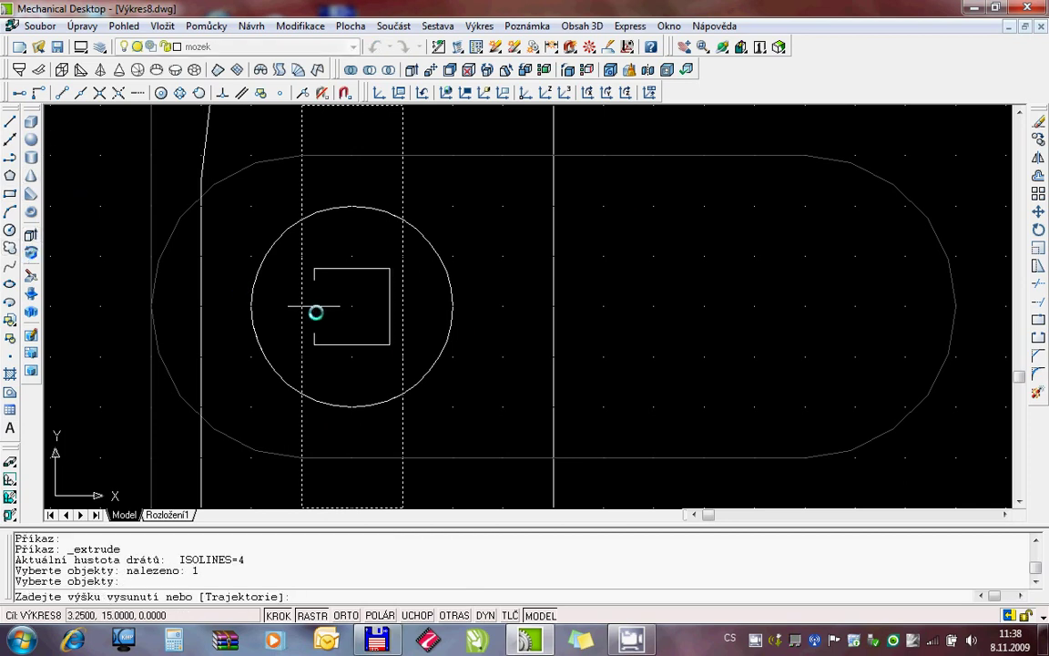
{"action": "type", "text": "12"}
{"action": "key", "text": "Return"}
{"action": "key", "text": "Escape"}
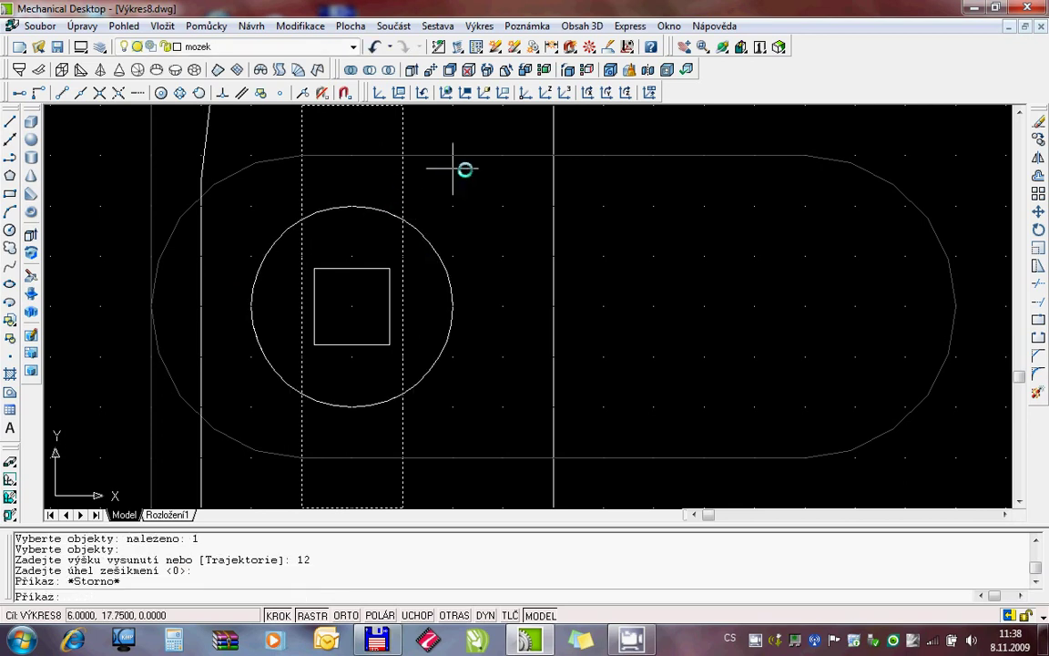
Step: Orbit to an isometric view and display the solids shaded
{"action": "left_click", "coordinate": [723, 48]}
{"action": "left_click_drag", "start_coordinate": [429, 263], "coordinate": [459, 273]}
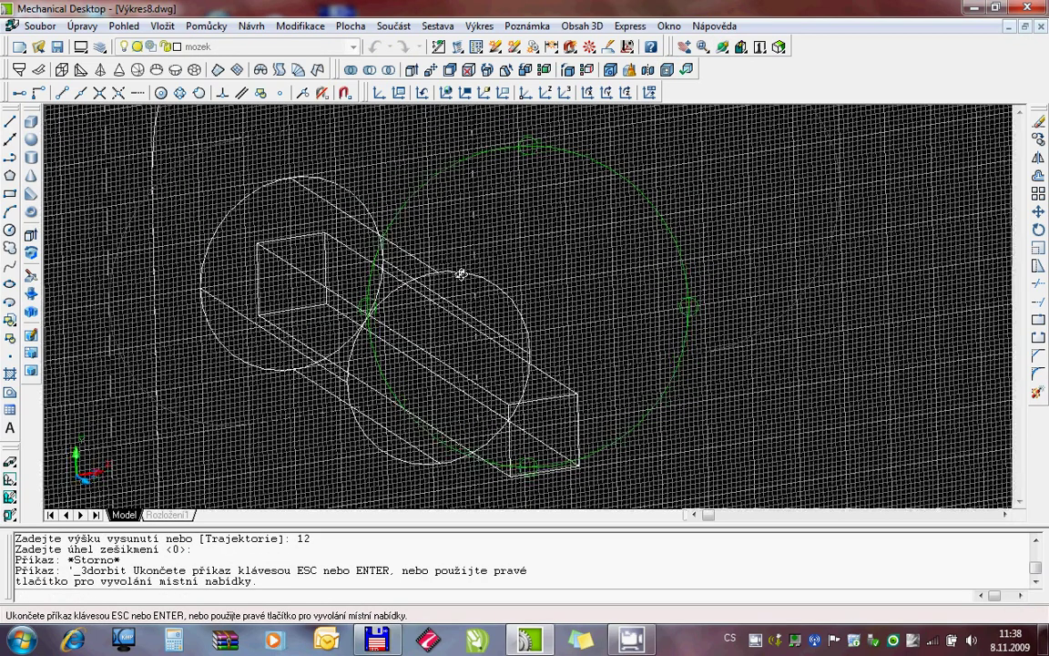
{"action": "key", "text": "Escape"}
{"action": "left_click", "coordinate": [701, 46]}
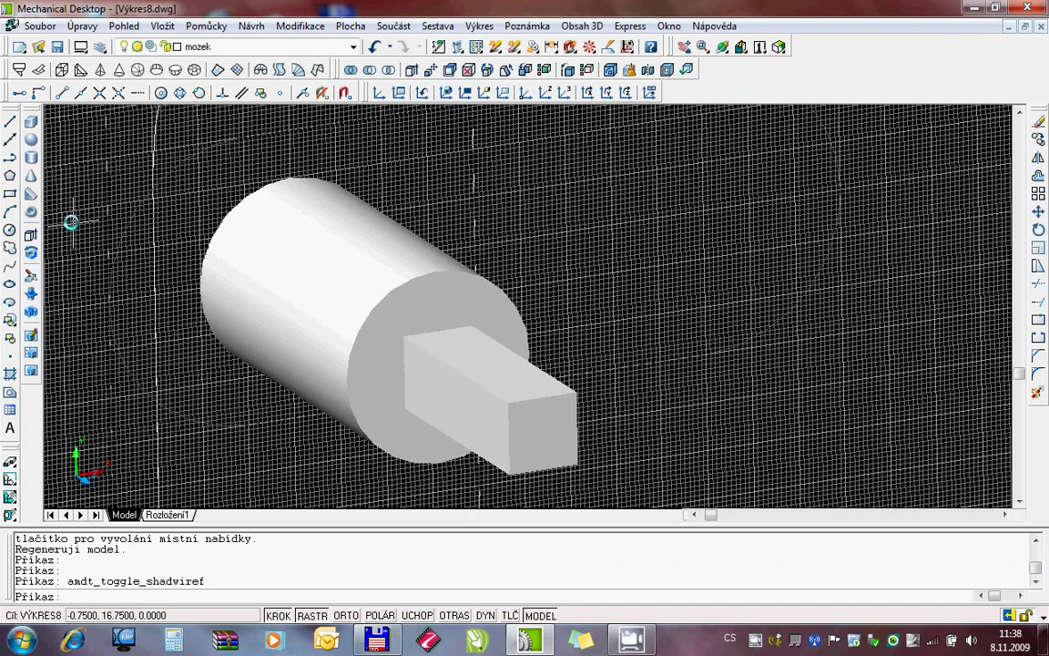
Step: Turn on object snap, then start and cancel a cylinder on the front face
{"action": "left_click", "coordinate": [31, 159]}
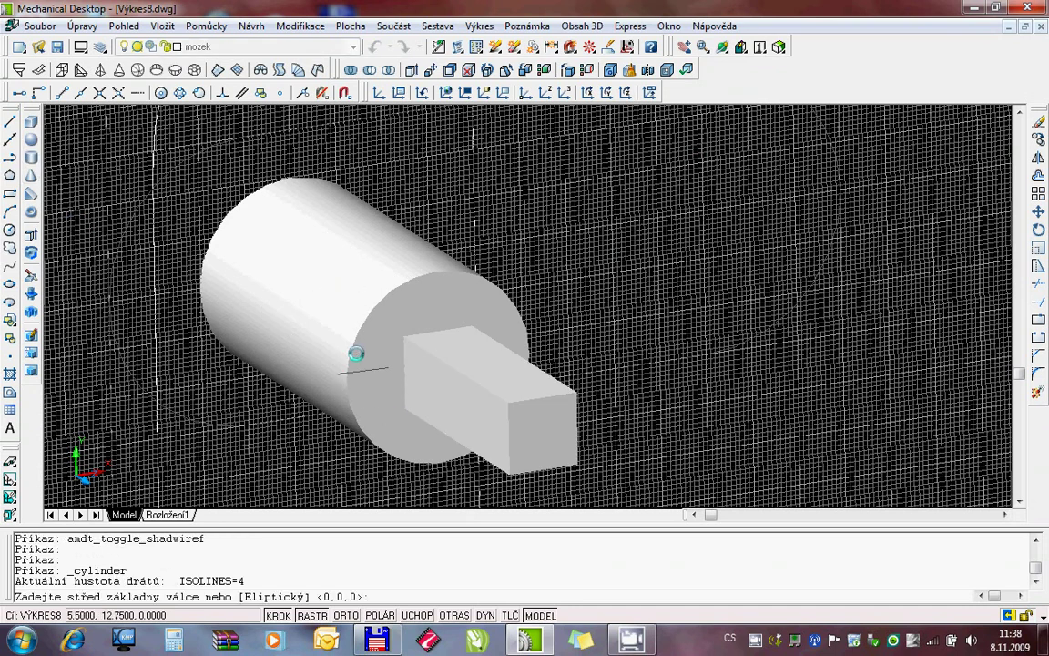
{"action": "left_click", "coordinate": [417, 616]}
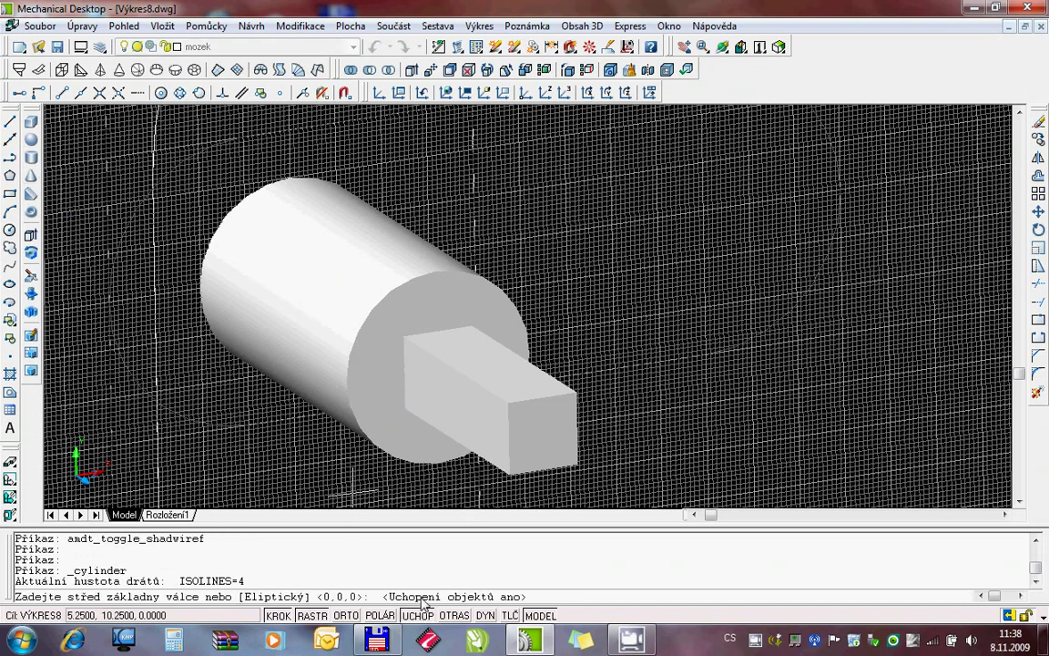
{"action": "left_click", "coordinate": [437, 368]}
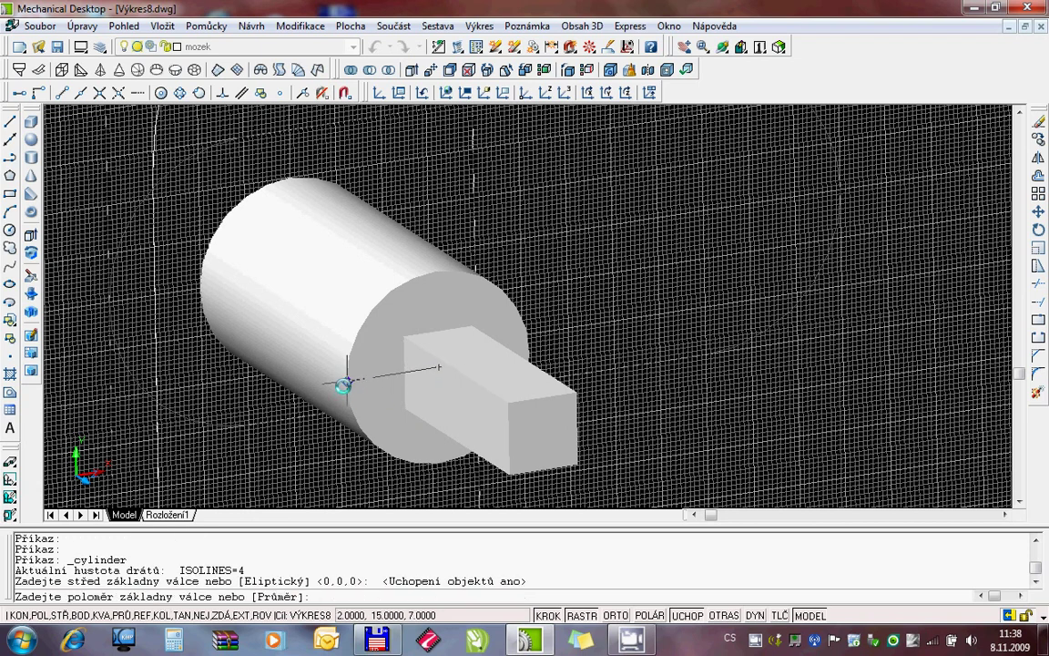
{"action": "left_click", "coordinate": [343, 385]}
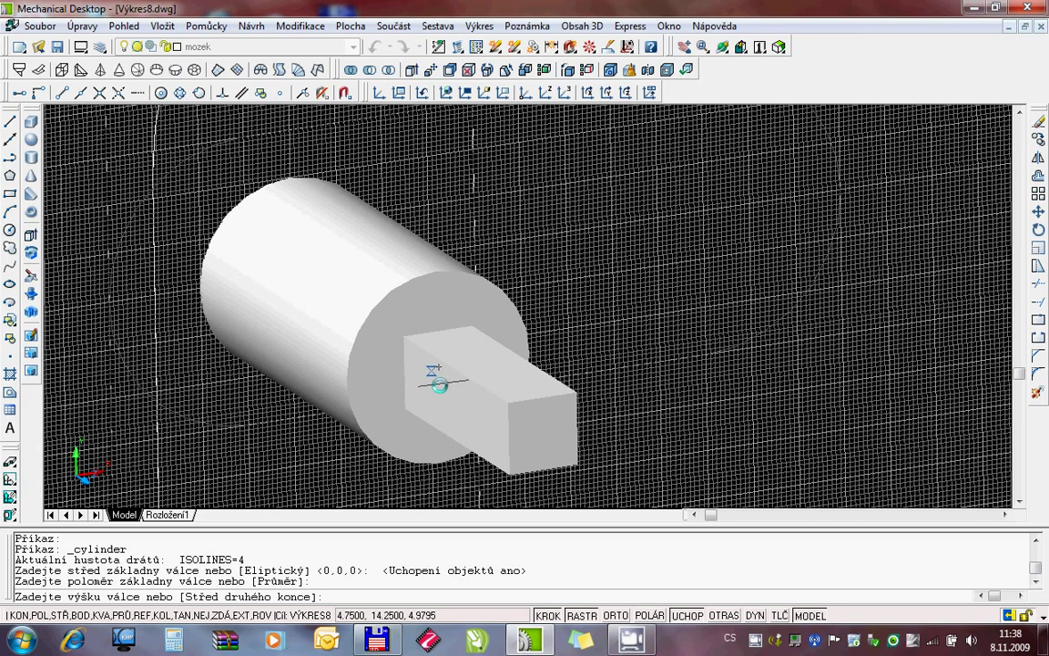
{"action": "key", "text": "Escape"}
{"action": "key", "text": "Escape"}
Step: Create a sphere centred on the cylinder's front face with radius reaching its edge
{"action": "left_click", "coordinate": [31, 139]}
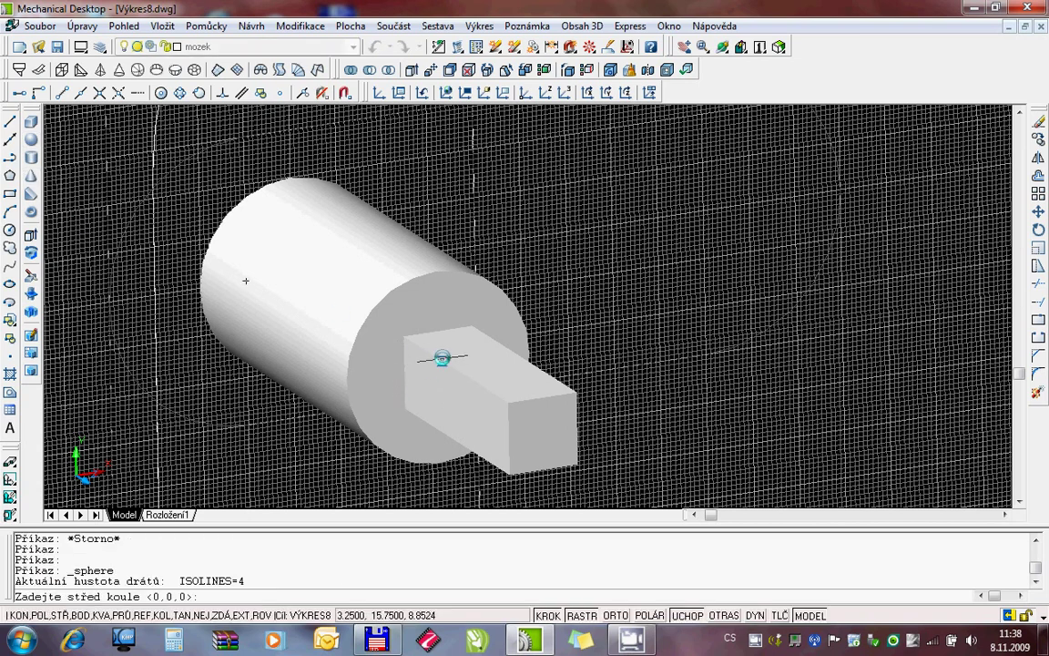
{"action": "left_click", "coordinate": [438, 368]}
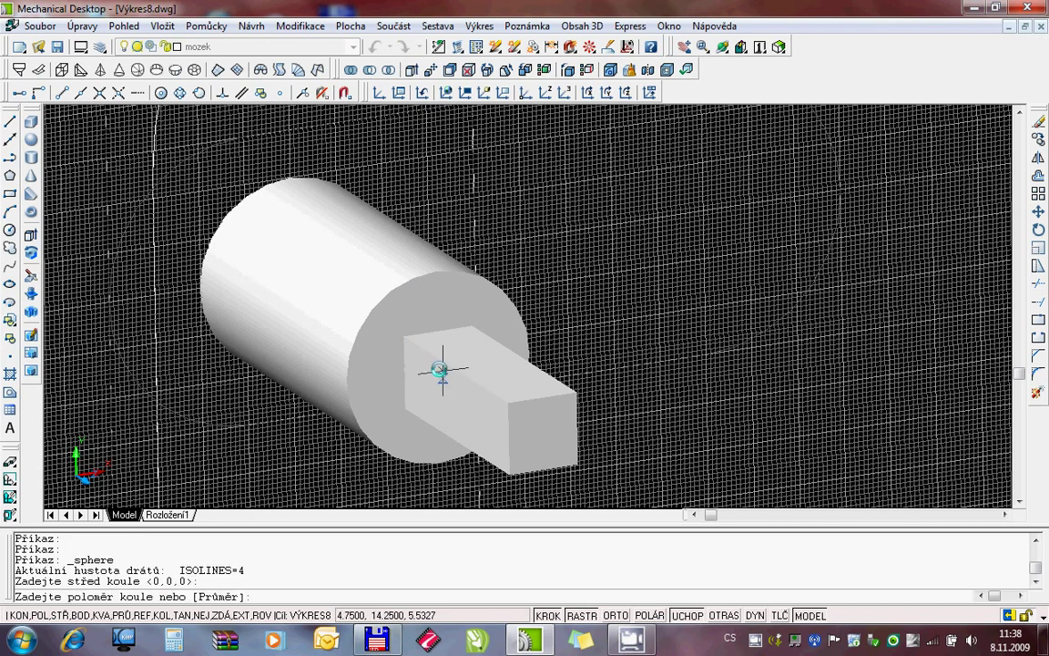
{"action": "left_click", "coordinate": [347, 382]}
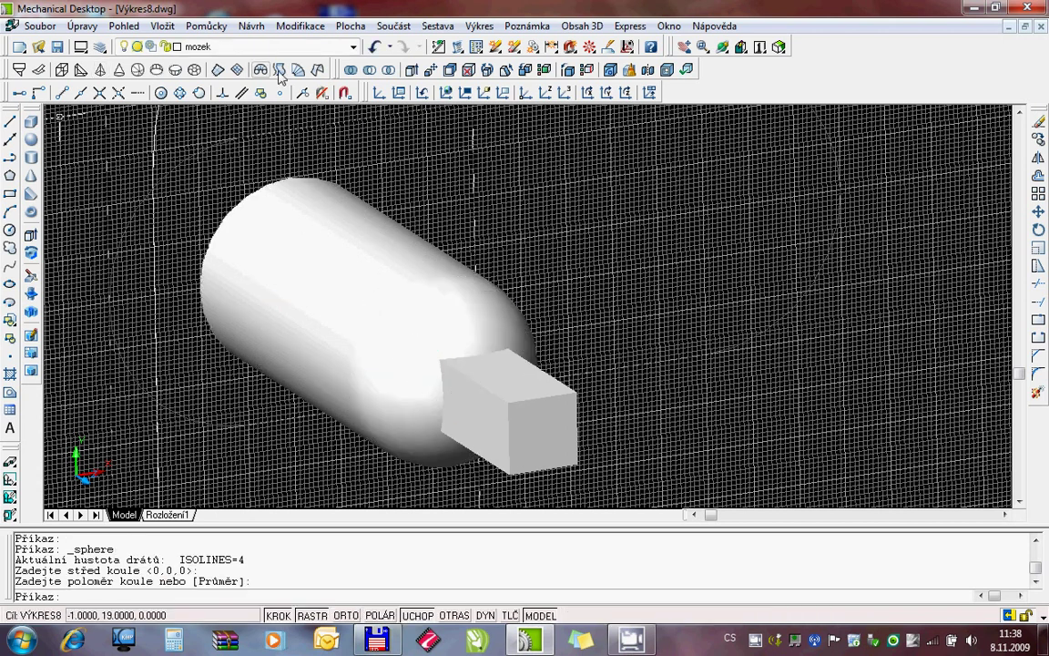
Step: Union the eye cylinder with its capping sphere, with step snap turned off
{"action": "left_click", "coordinate": [302, 26]}
{"action": "mouse_move", "coordinate": [321, 490]}
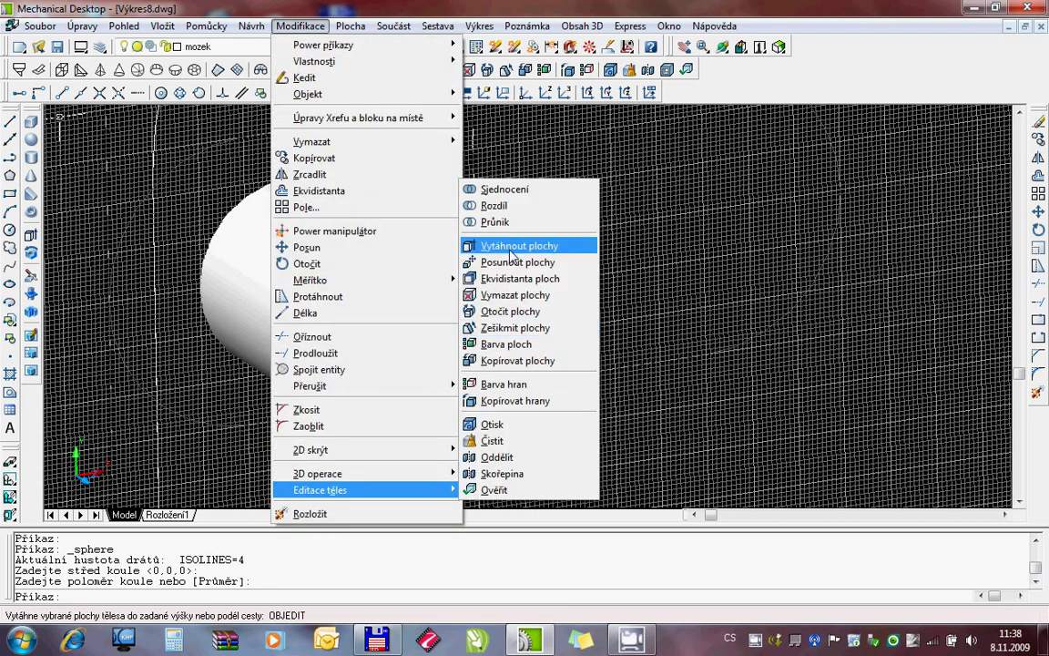
{"action": "left_click", "coordinate": [369, 7]}
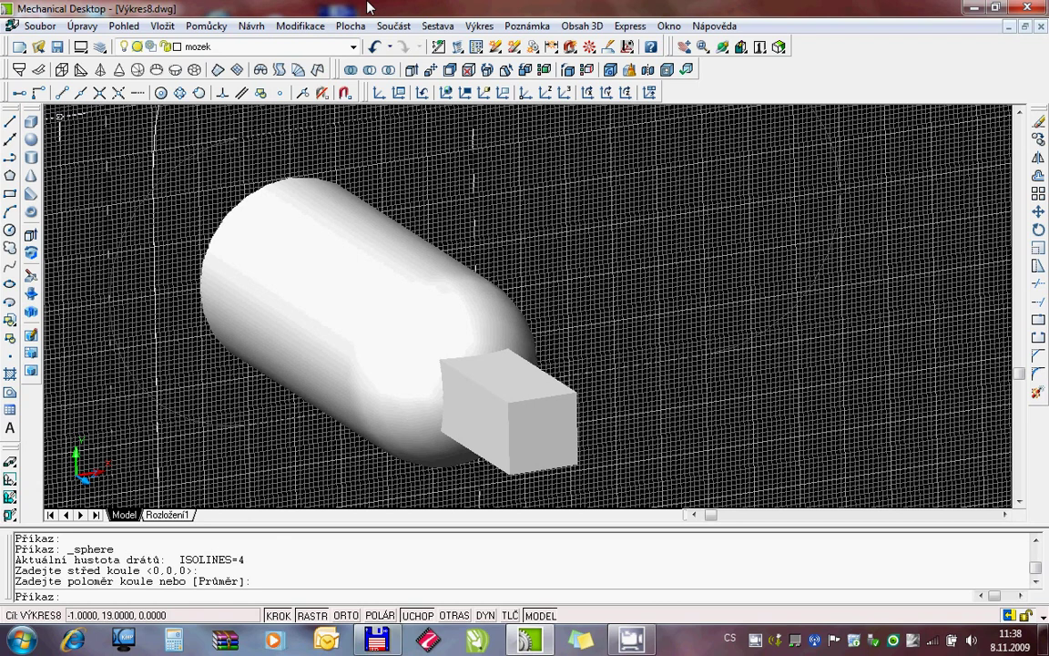
{"action": "left_click", "coordinate": [316, 69]}
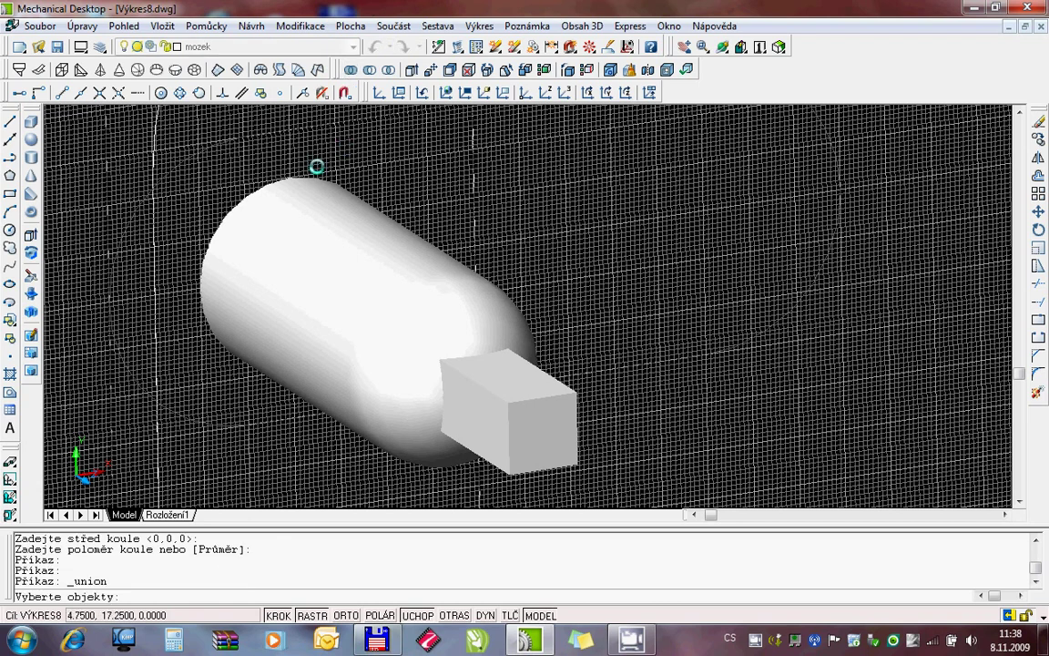
{"action": "key", "text": "F9"}
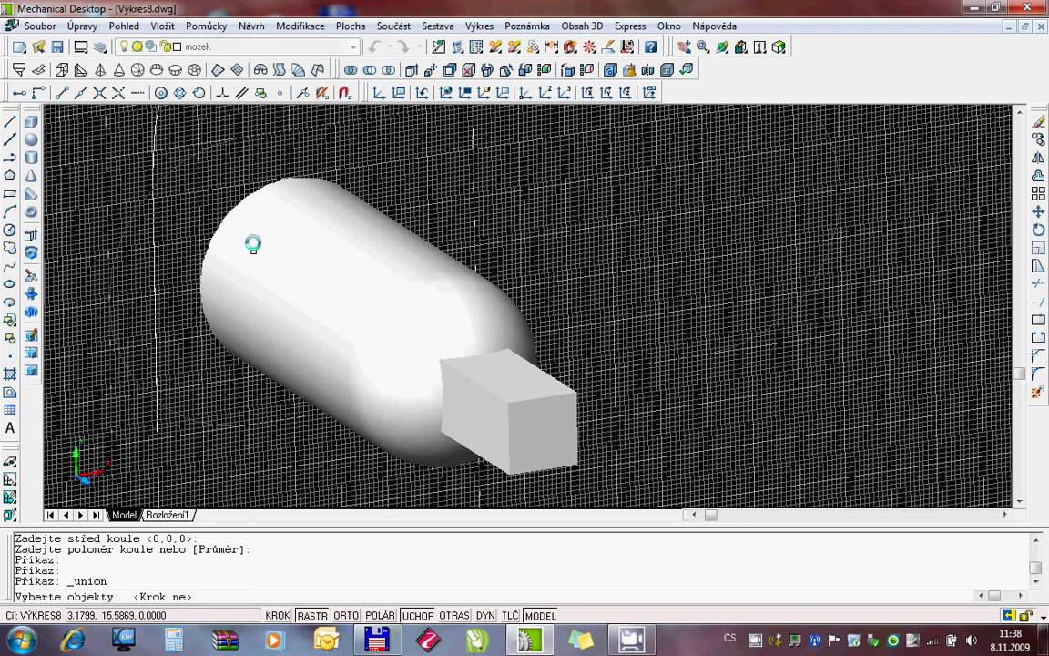
{"action": "left_click", "coordinate": [260, 189]}
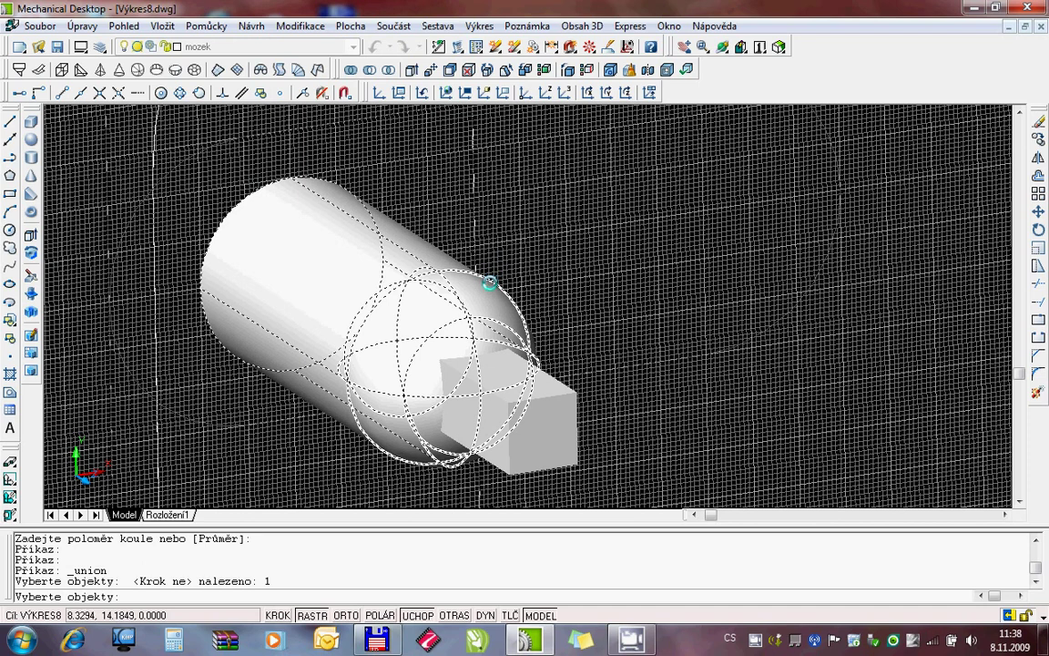
{"action": "left_click", "coordinate": [489, 283]}
{"action": "key", "text": "Return"}
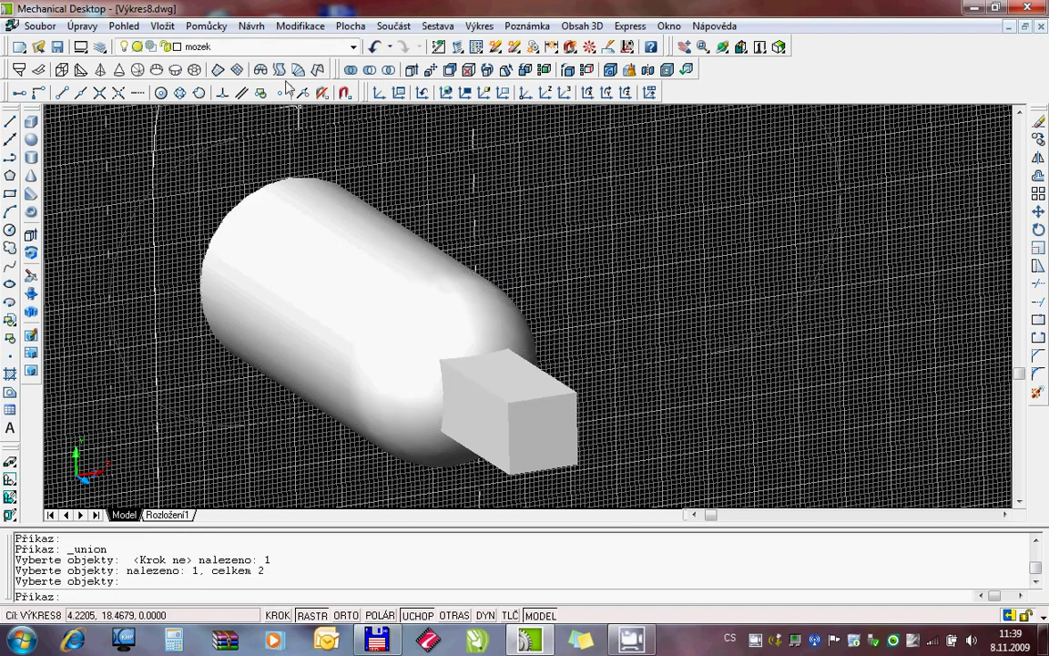
Step: Subtract the square box from the rounded eye body
{"action": "left_click", "coordinate": [322, 92]}
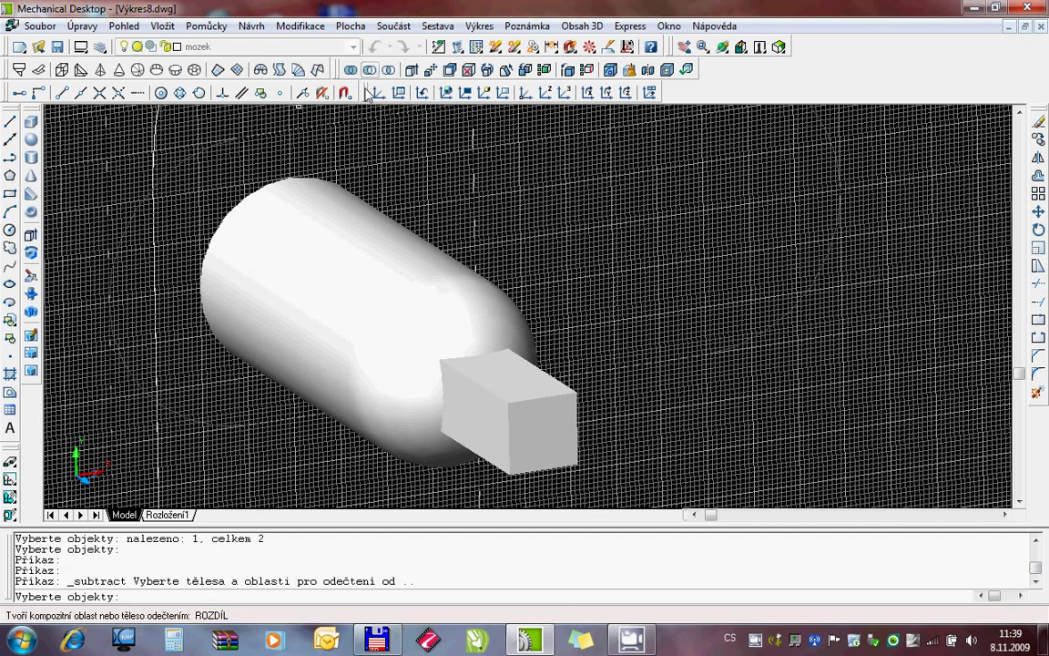
{"action": "left_click", "coordinate": [289, 181]}
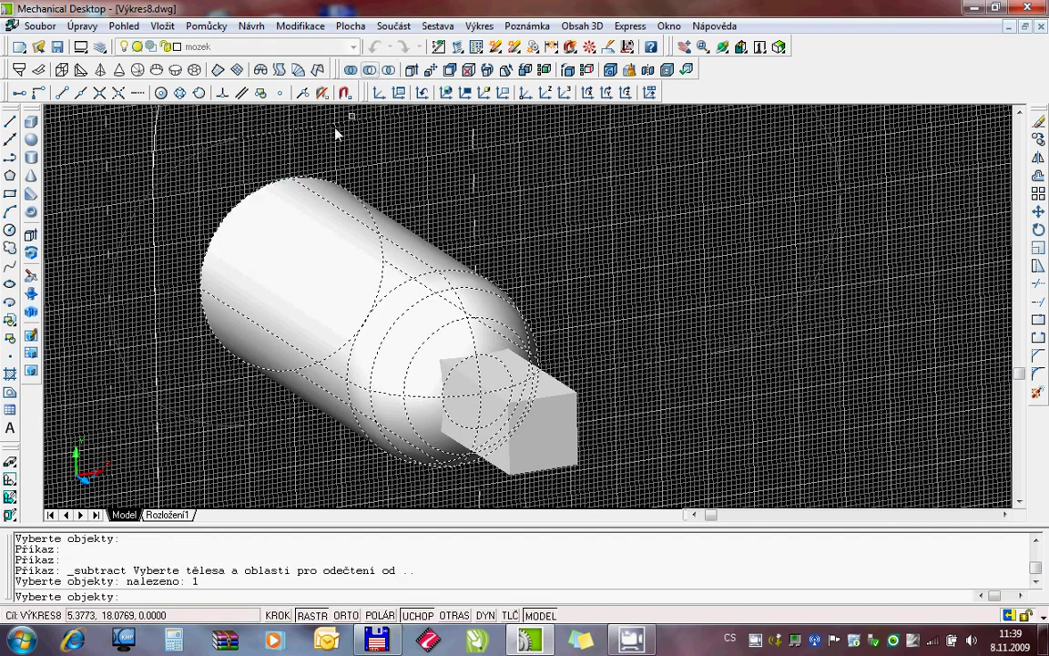
{"action": "key", "text": "Return"}
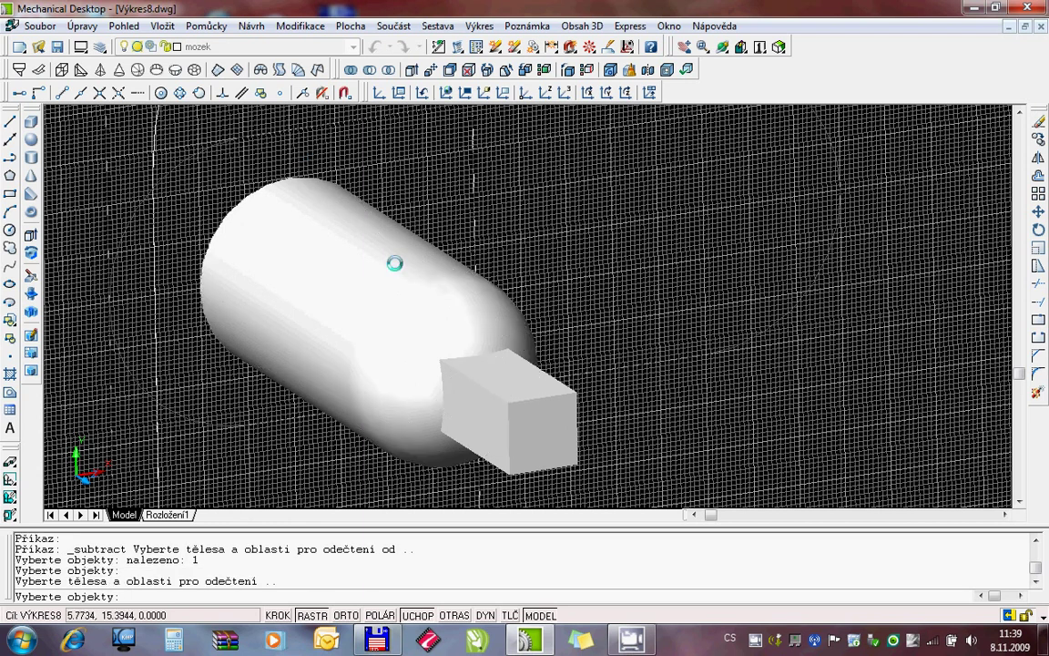
{"action": "left_click", "coordinate": [550, 375]}
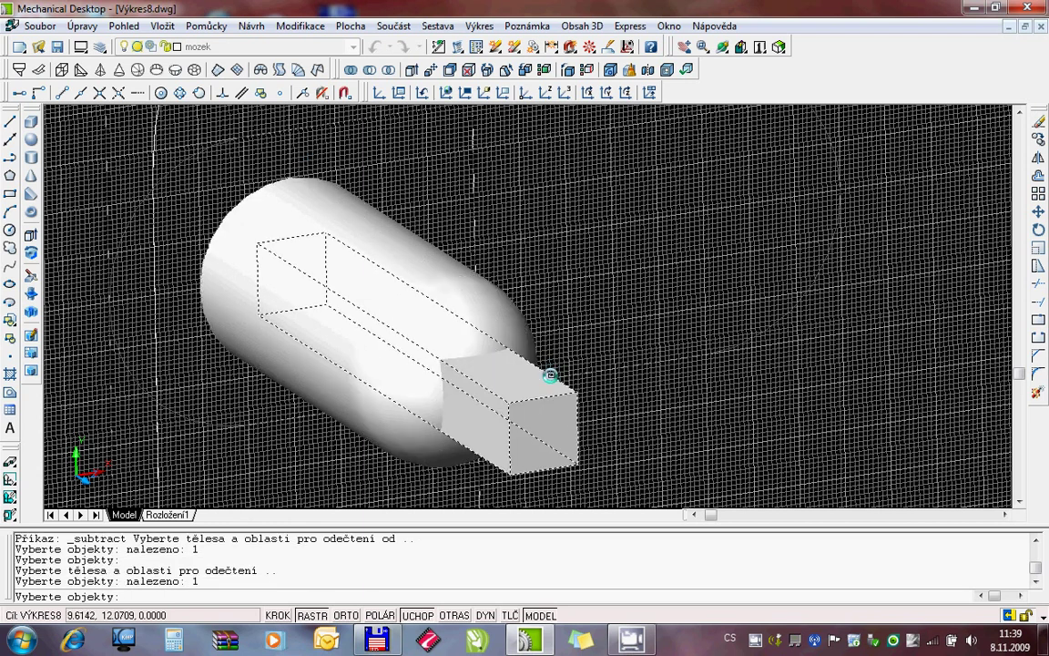
{"action": "key", "text": "Return"}
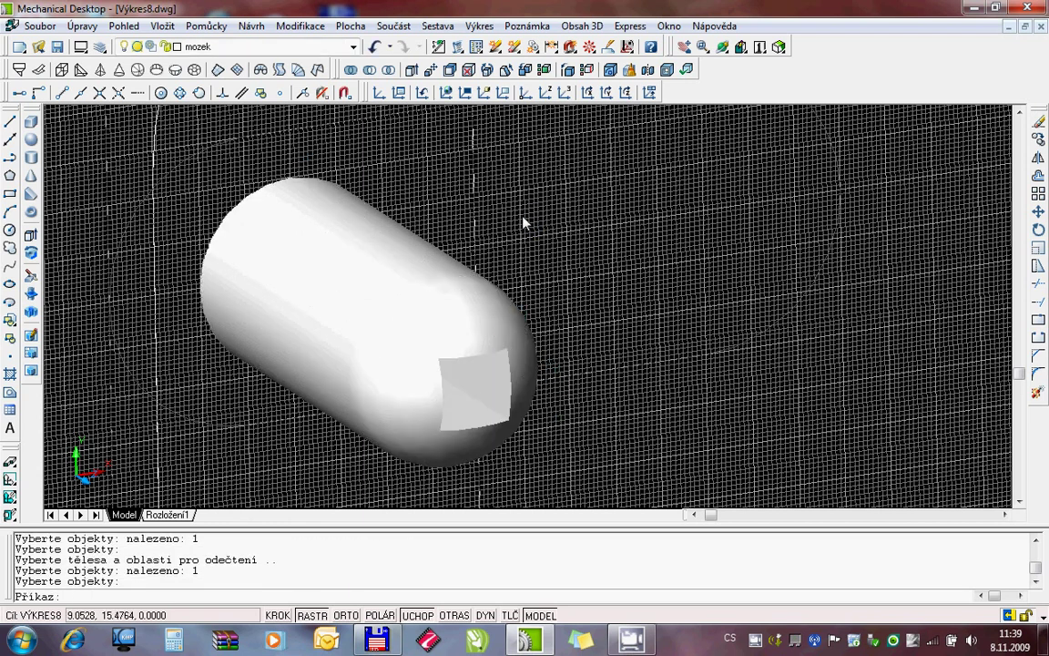
Step: Turn off the background grid (RASTR)
{"action": "right_click", "coordinate": [524, 222]}
{"action": "key", "text": "Escape"}
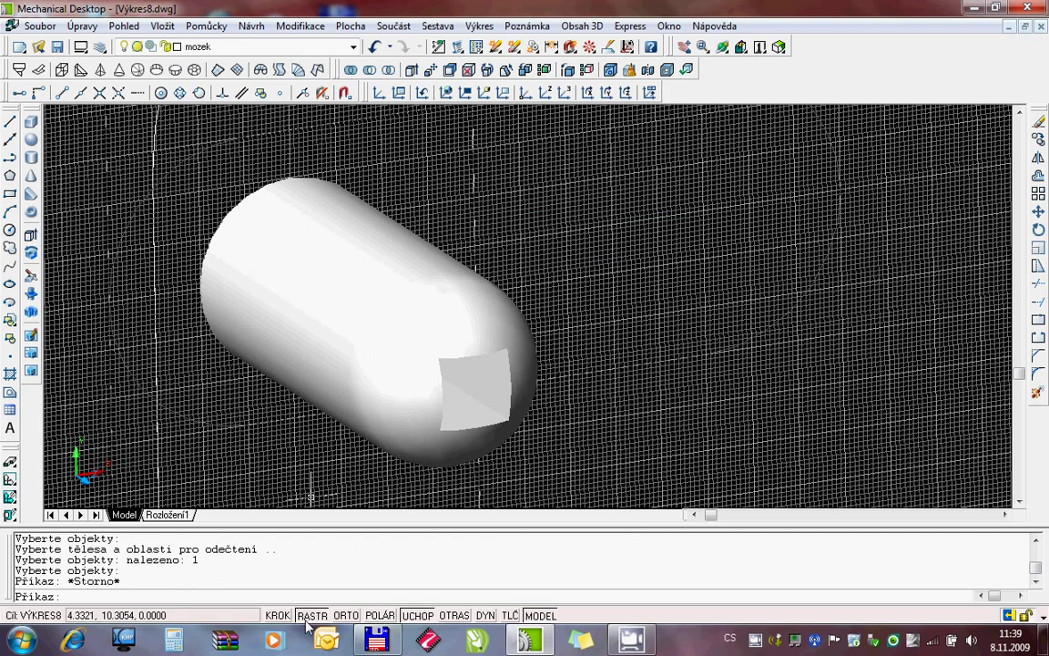
{"action": "left_click", "coordinate": [310, 617]}
{"action": "right_click", "coordinate": [506, 262]}
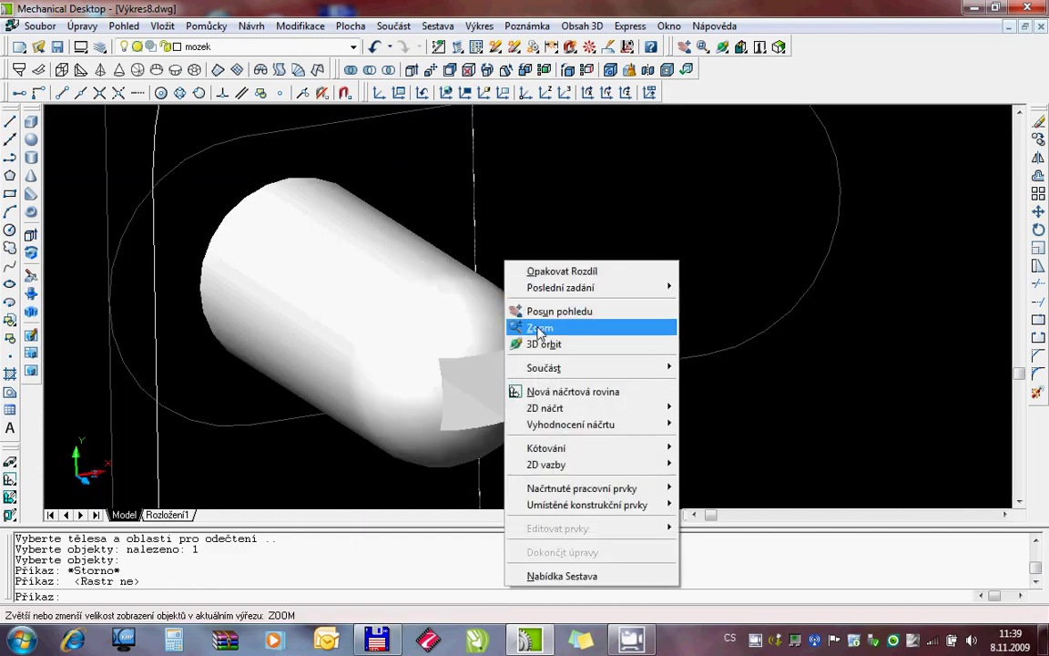
Step: Orbit the rounded eye body to a new viewpoint
{"action": "left_click", "coordinate": [544, 345]}
{"action": "mouse_move", "coordinate": [528, 356]}
{"action": "left_mouse_down"}
{"action": "mouse_move", "coordinate": [475, 358]}
{"action": "mouse_move", "coordinate": [462, 375]}
{"action": "mouse_move", "coordinate": [476, 403]}
{"action": "left_mouse_up"}
{"action": "key", "text": "Escape"}
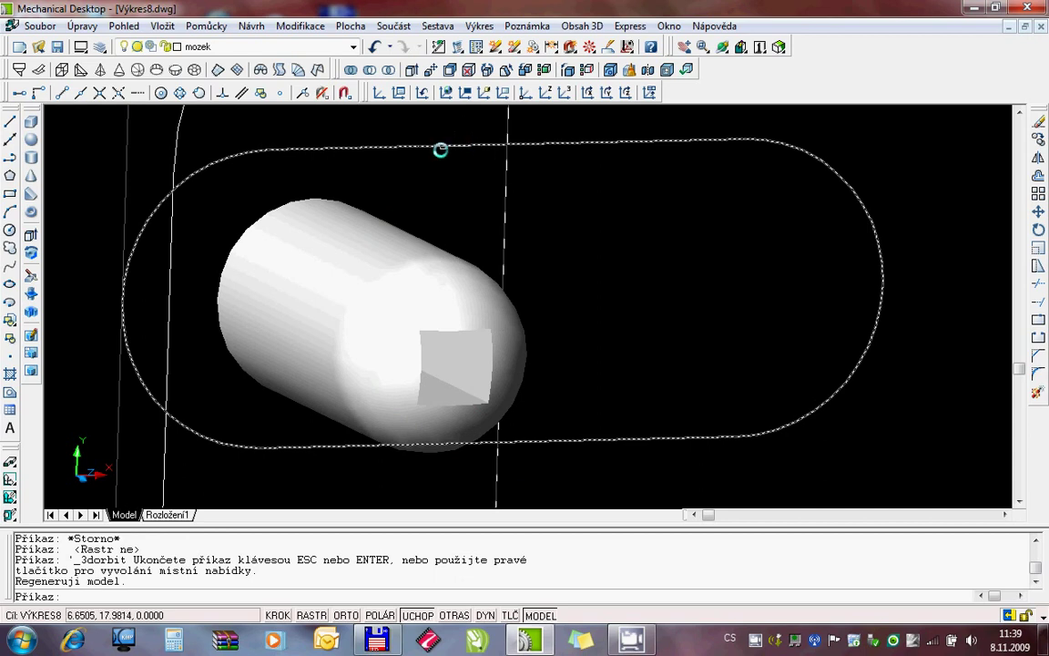
Step: Clear all object snap modes in Drafting Settings and confirm
{"action": "right_click", "coordinate": [418, 615]}
{"action": "left_click", "coordinate": [460, 605]}
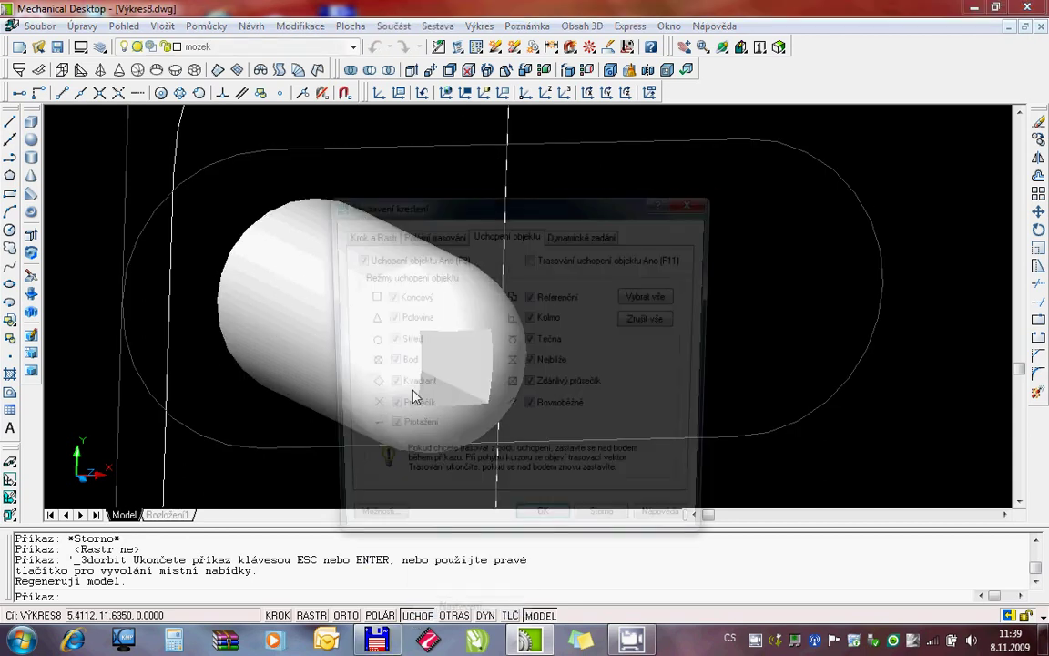
{"action": "left_click", "coordinate": [630, 321]}
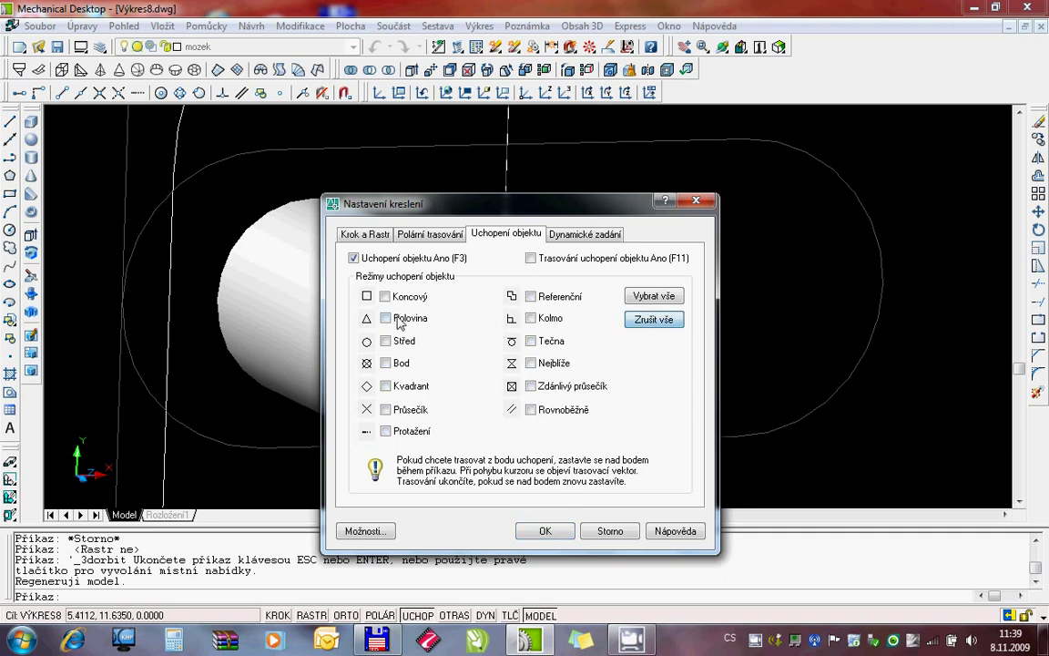
{"action": "left_click", "coordinate": [537, 532]}
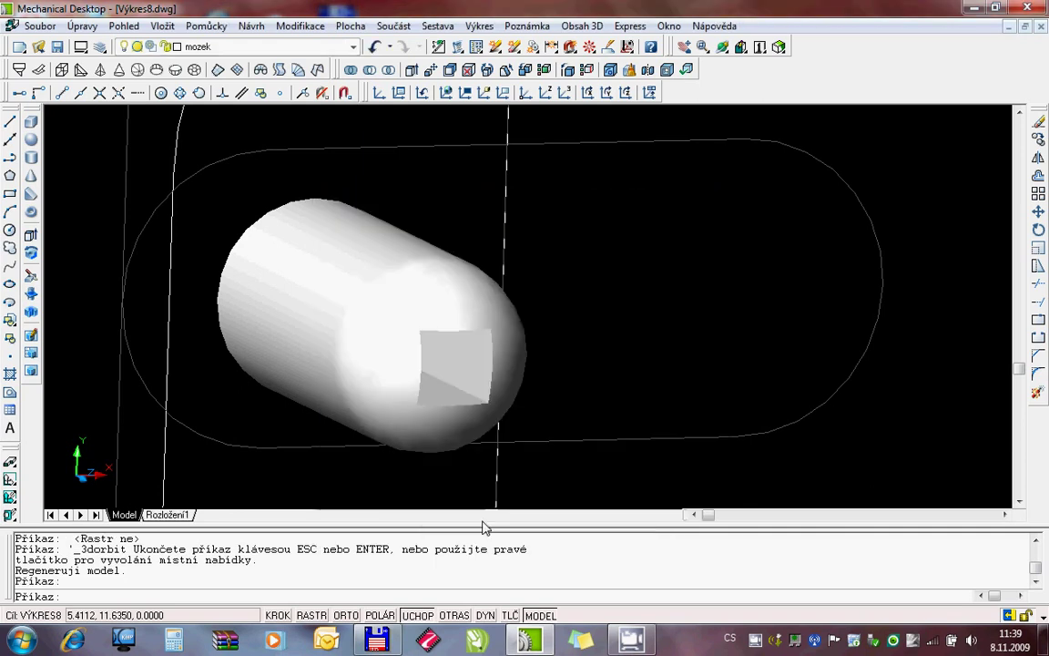
Step: Mirror the recessed eye body across the vertical centre line, keeping the original
{"action": "left_click", "coordinate": [301, 26]}
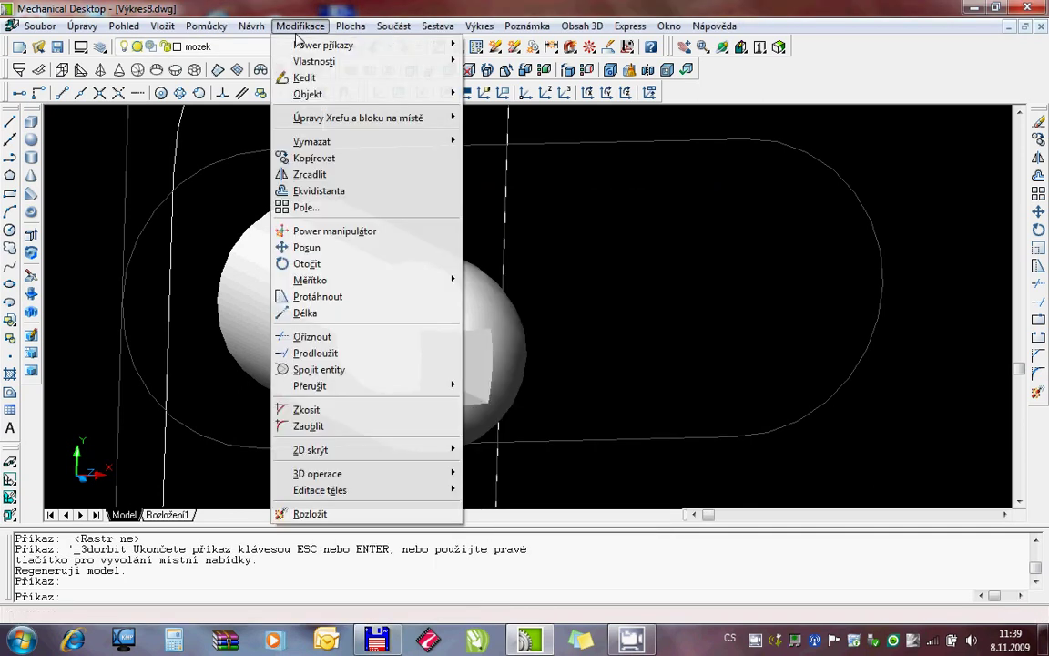
{"action": "left_click", "coordinate": [328, 175]}
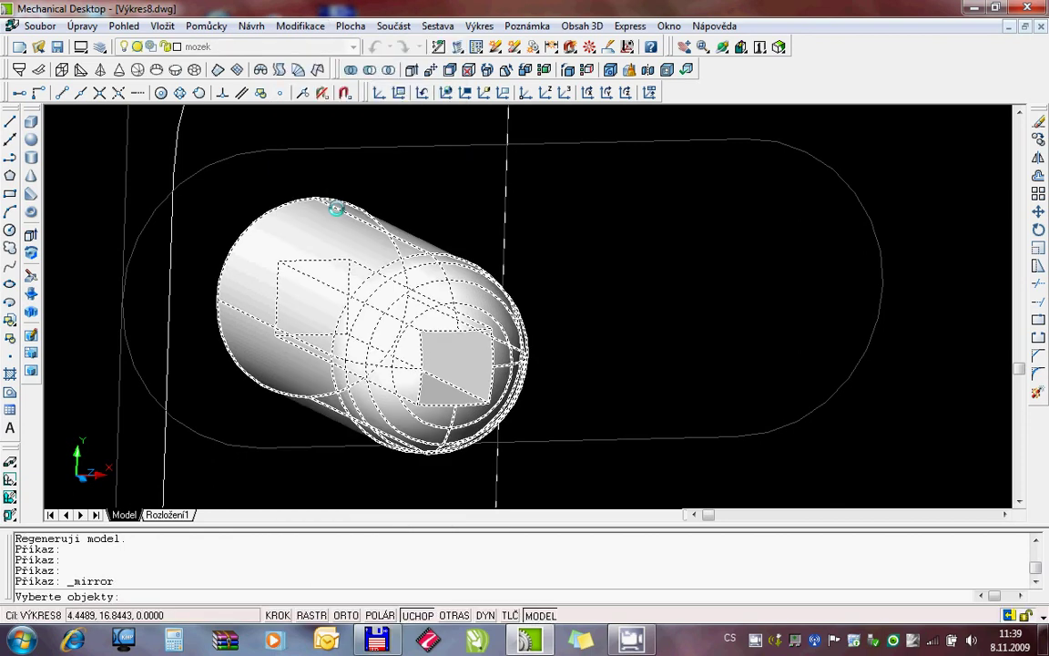
{"action": "left_click", "coordinate": [338, 210]}
{"action": "key", "text": "Return"}
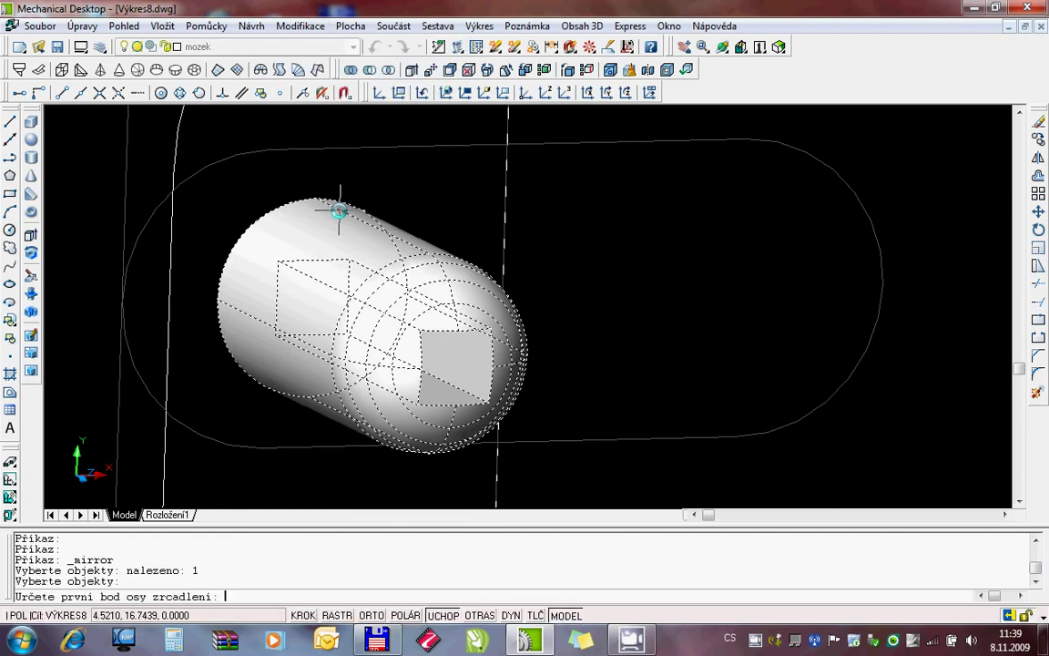
{"action": "left_click", "coordinate": [505, 145]}
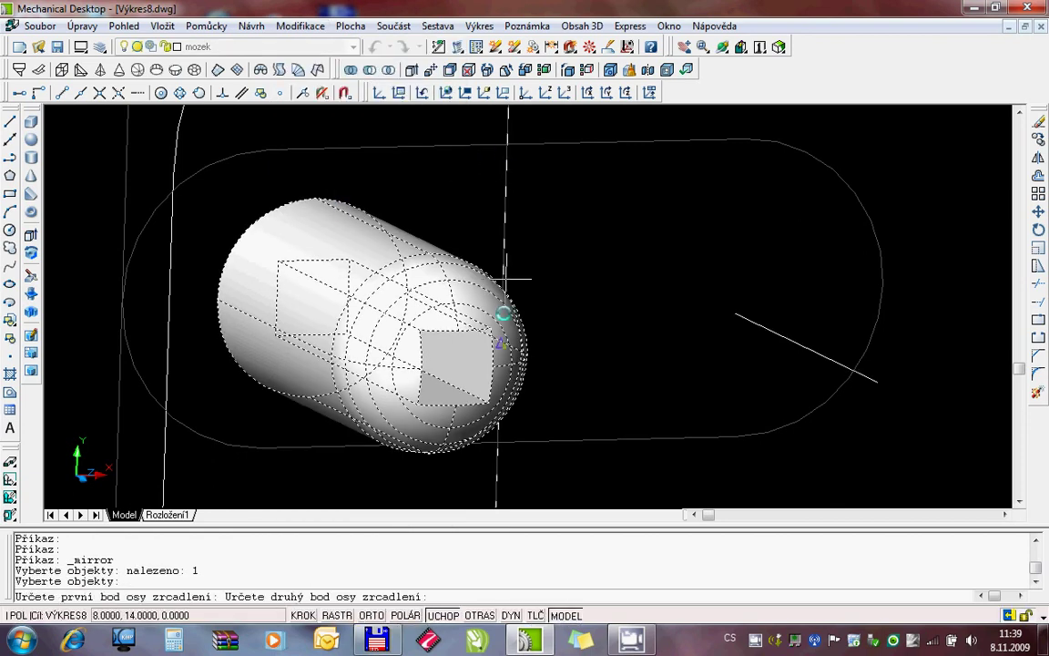
{"action": "left_click", "coordinate": [497, 446]}
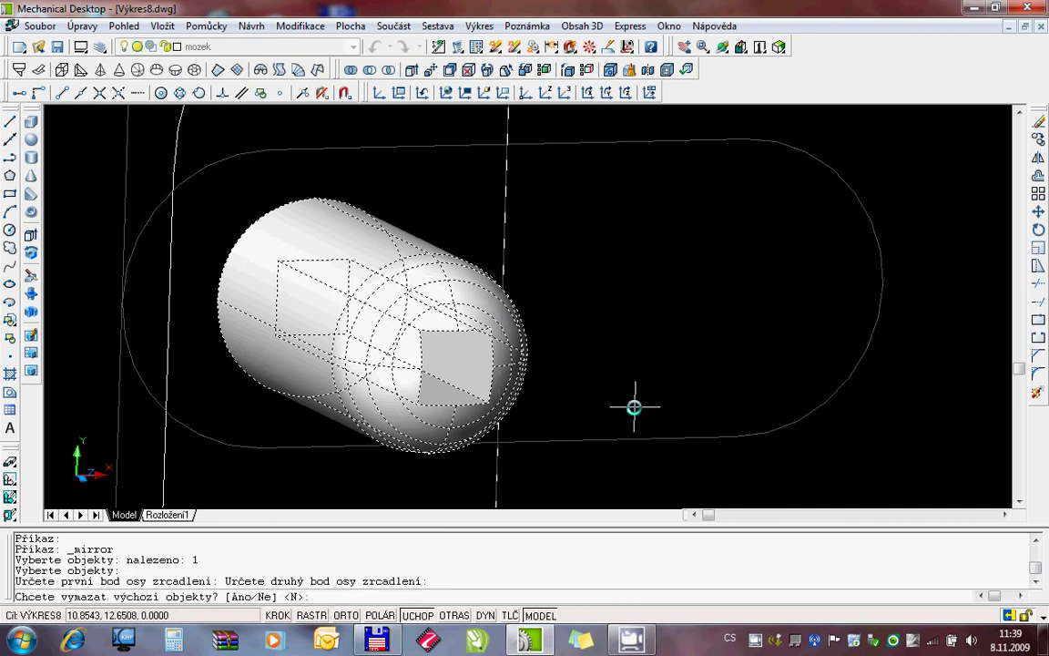
{"action": "key", "text": "Return"}
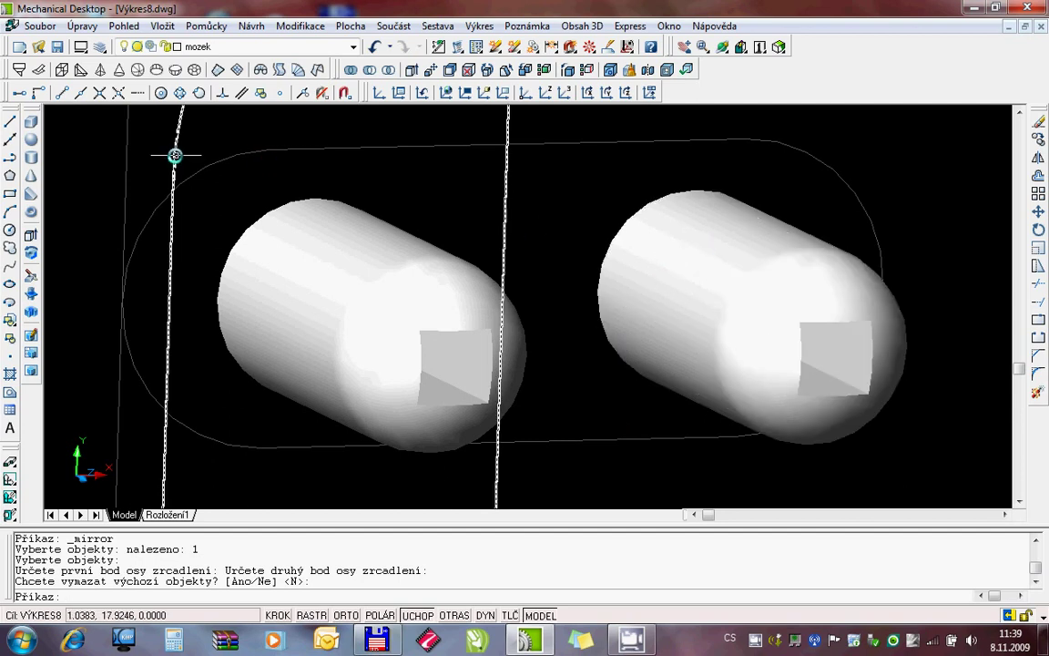
{"action": "right_click", "coordinate": [515, 116]}
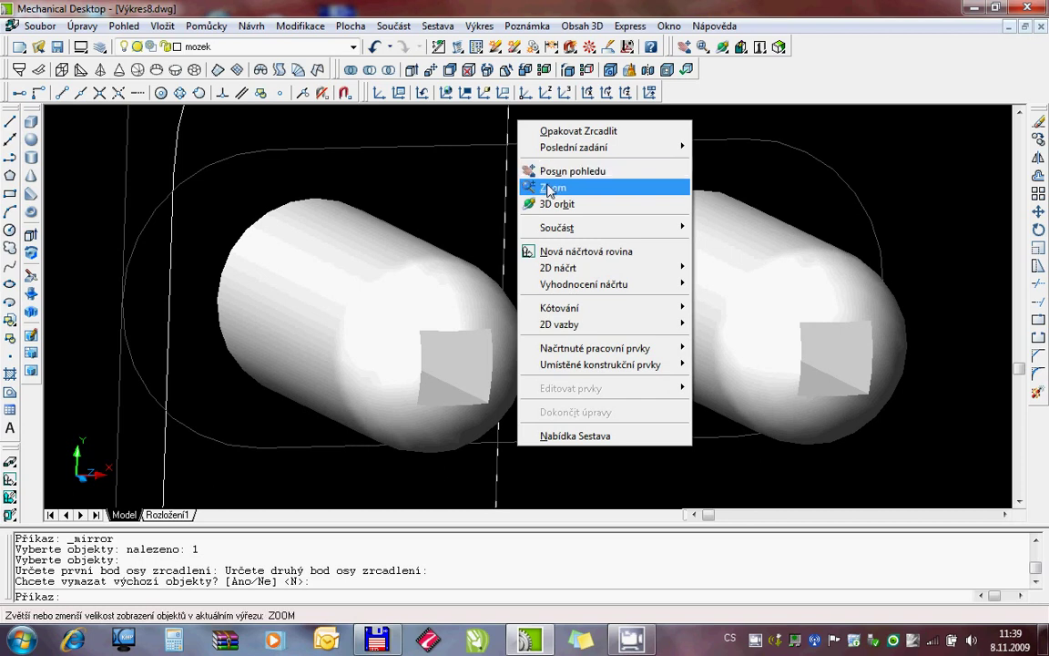
Step: Zoom out and select the head profile for Revolve (Návrh > Tělesa > Rotovat)
{"action": "left_click", "coordinate": [547, 185]}
{"action": "mouse_move", "coordinate": [546, 185]}
{"action": "left_mouse_down"}
{"action": "mouse_move", "coordinate": [518, 366]}
{"action": "mouse_move", "coordinate": [527, 367]}
{"action": "left_mouse_up"}
{"action": "key", "text": "Escape"}
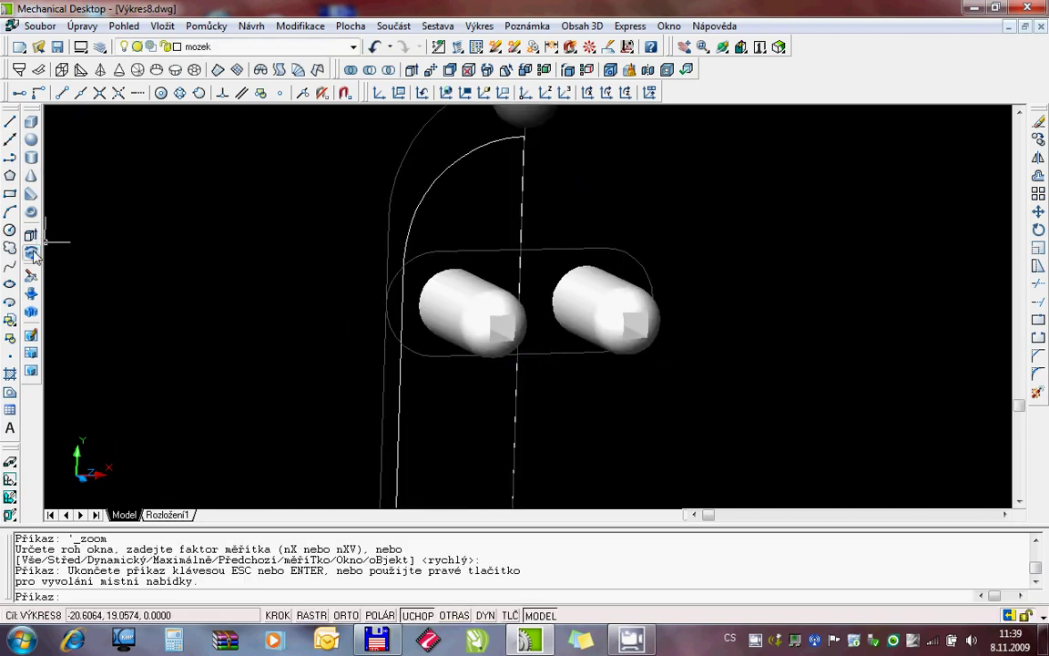
{"action": "left_click", "coordinate": [251, 25]}
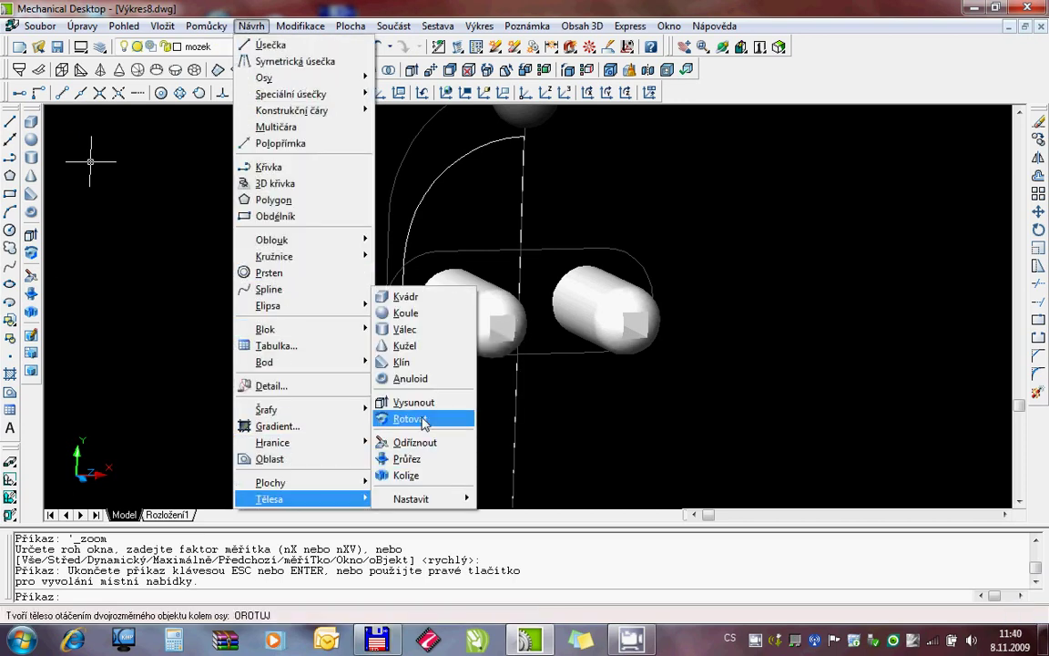
{"action": "left_click", "coordinate": [421, 421]}
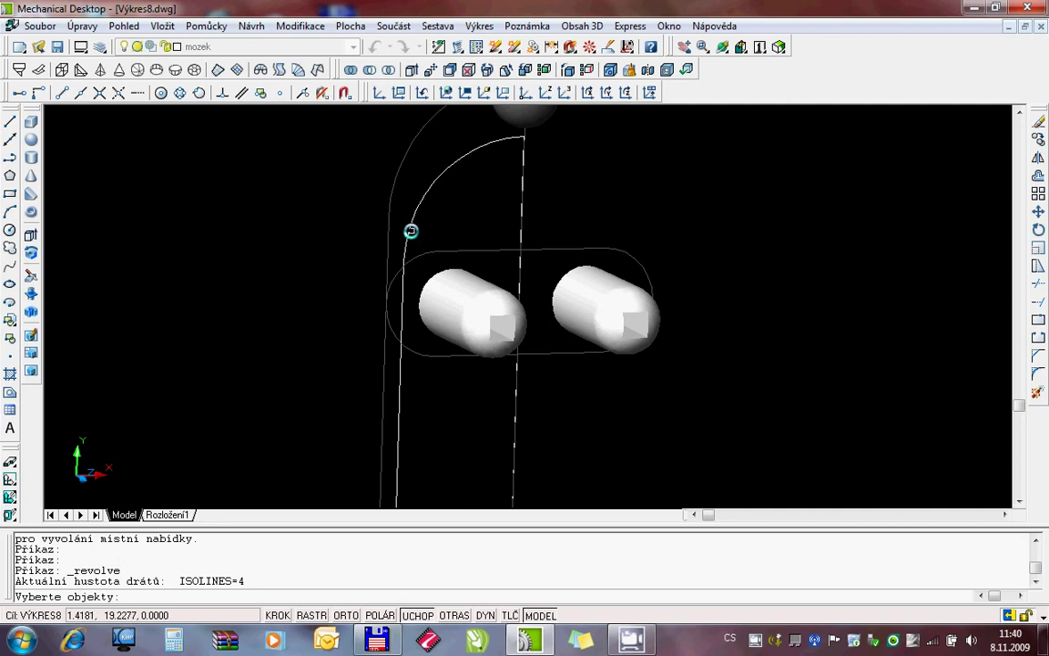
{"action": "left_click", "coordinate": [411, 230]}
{"action": "key", "text": "Return"}
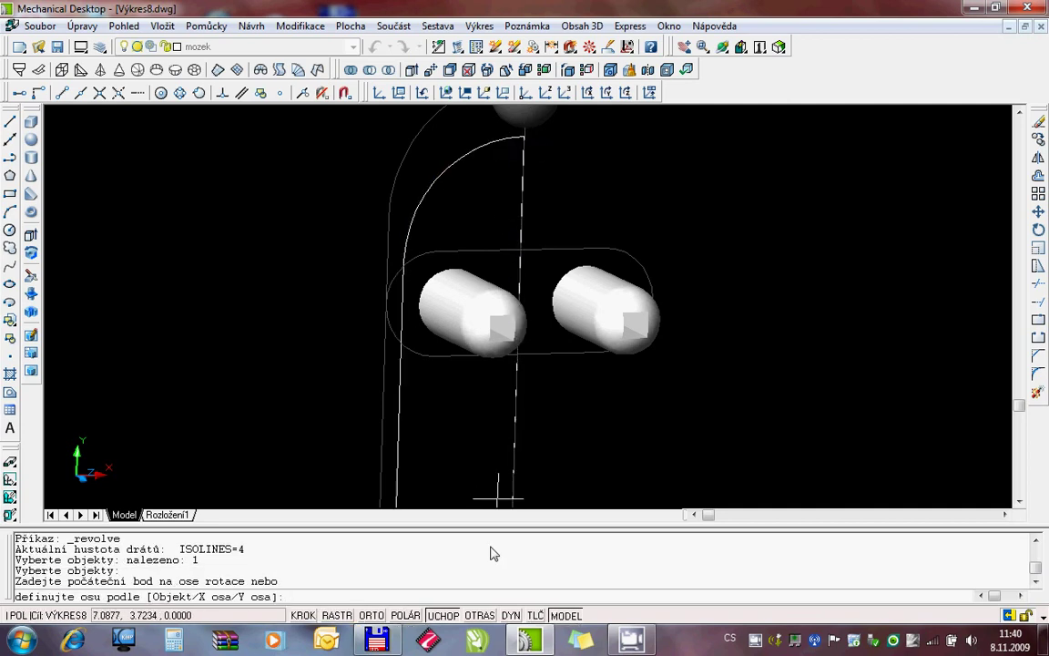
Step: Adjust object snaps and pick the centre line's top and bottom as revolve axis
{"action": "right_click", "coordinate": [449, 618]}
{"action": "left_click", "coordinate": [499, 599]}
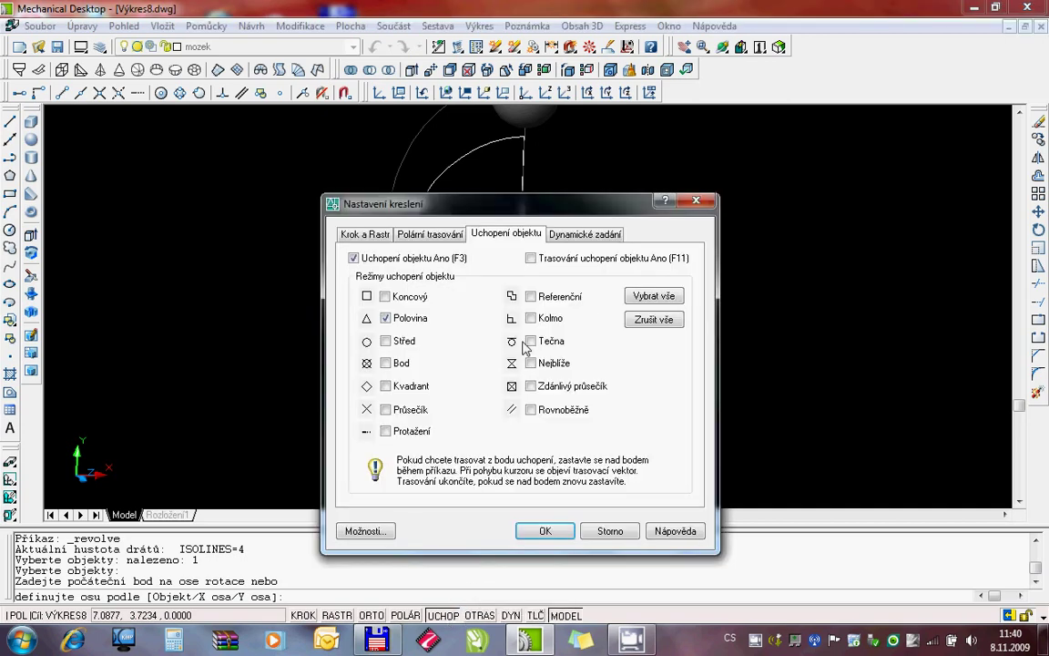
{"action": "left_click", "coordinate": [544, 531]}
{"action": "left_click", "coordinate": [524, 137]}
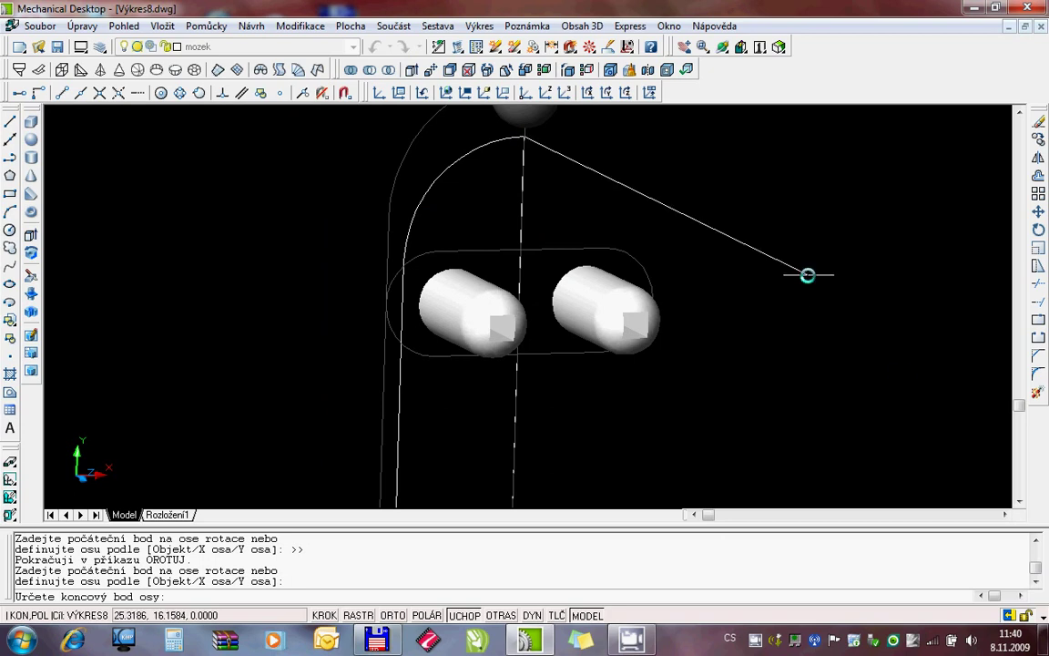
{"action": "left_click", "coordinate": [1019, 502]}
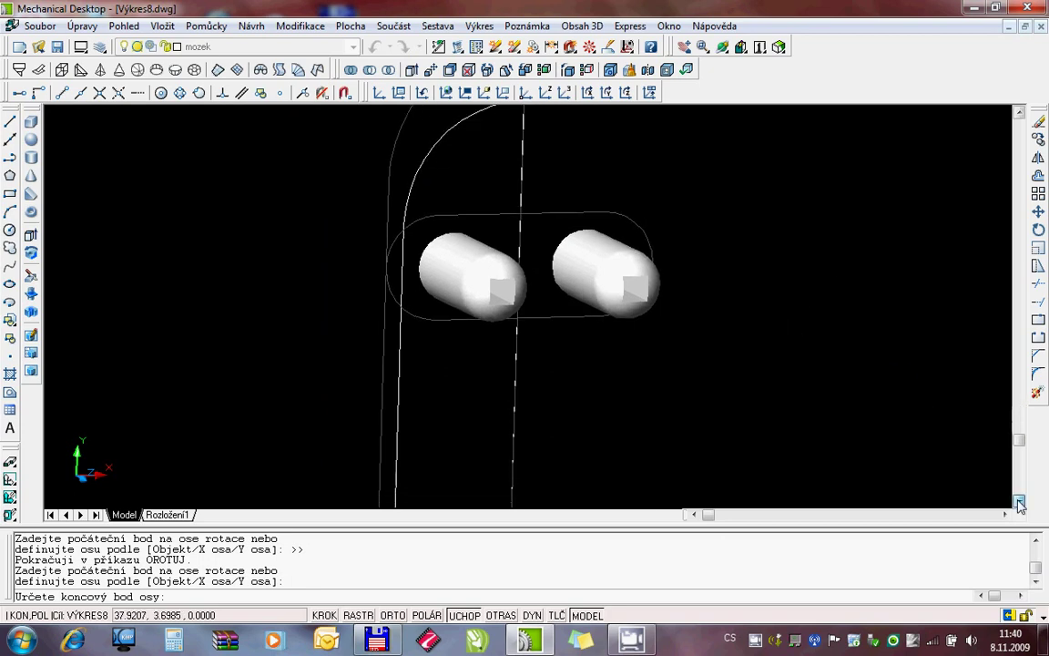
{"action": "left_click", "coordinate": [1019, 502]}
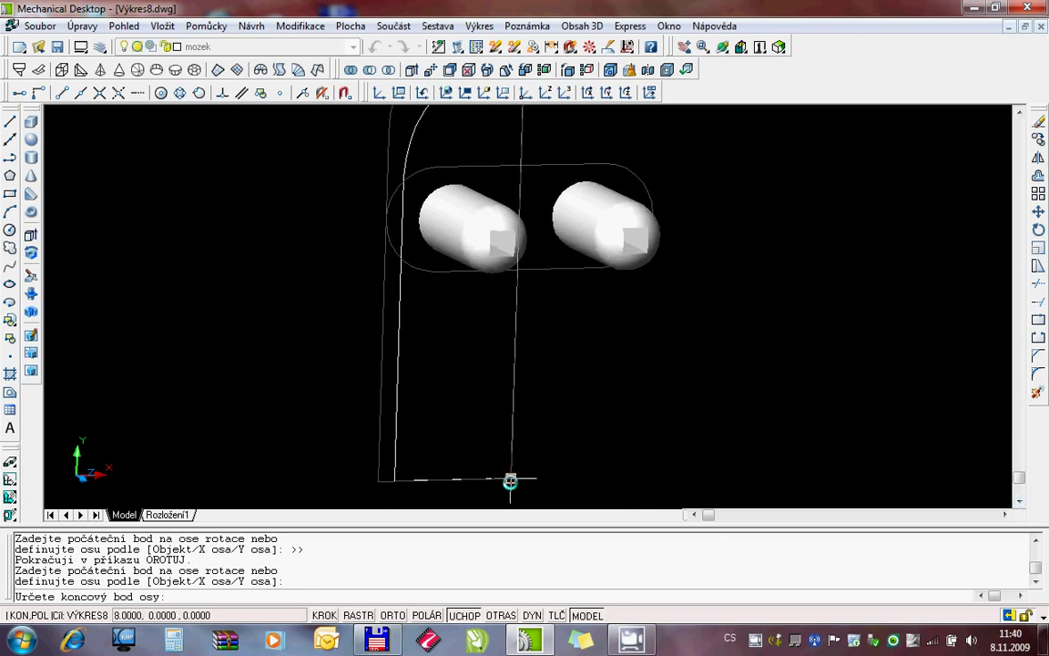
{"action": "left_click", "coordinate": [510, 480]}
Step: Accept the 360° revolve, then union the domed body with the left and right eyes
{"action": "key", "text": "Return"}
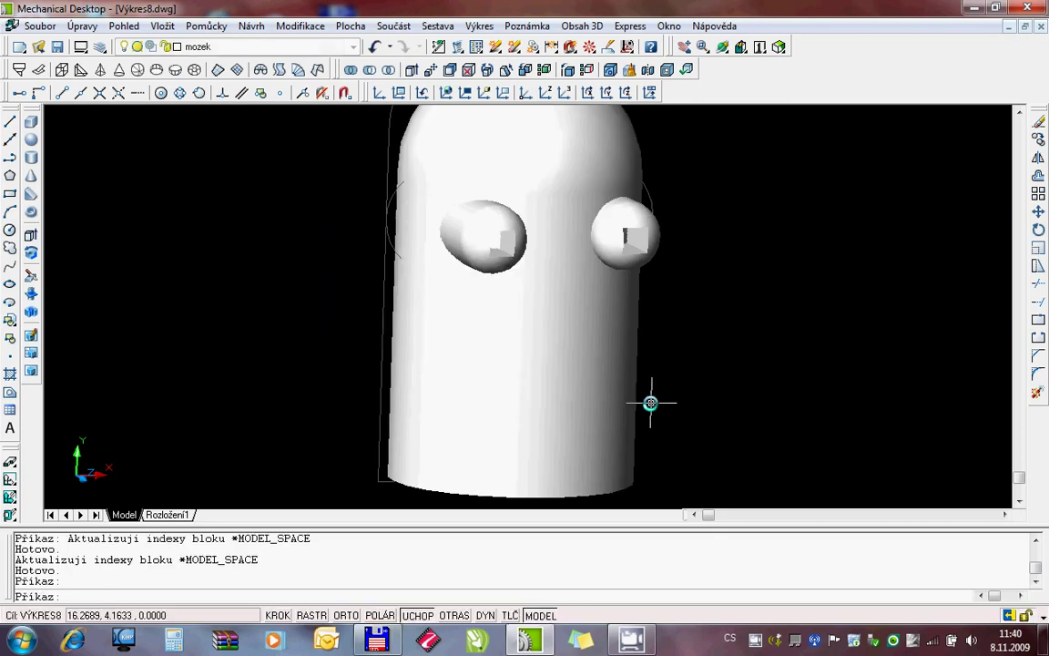
{"action": "key", "text": "Escape"}
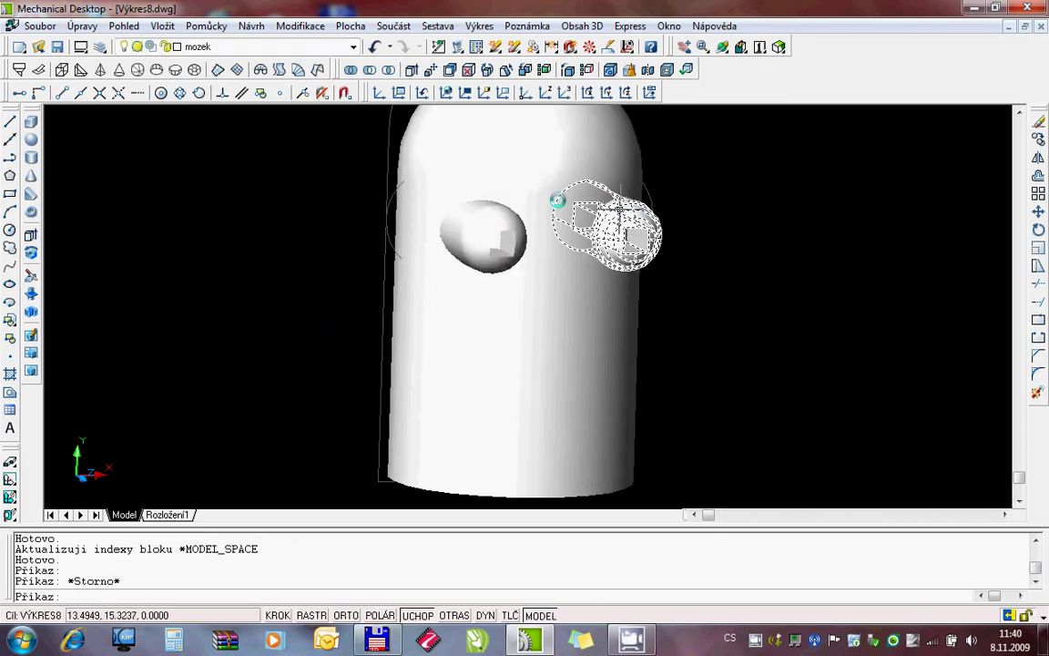
{"action": "left_click", "coordinate": [351, 71]}
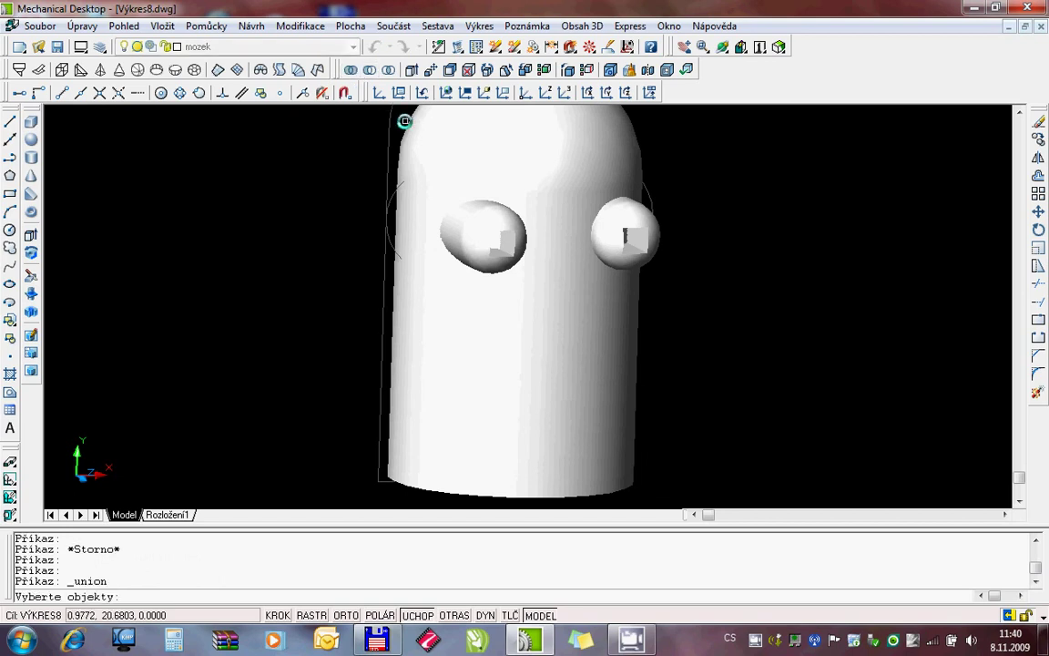
{"action": "left_click", "coordinate": [409, 138]}
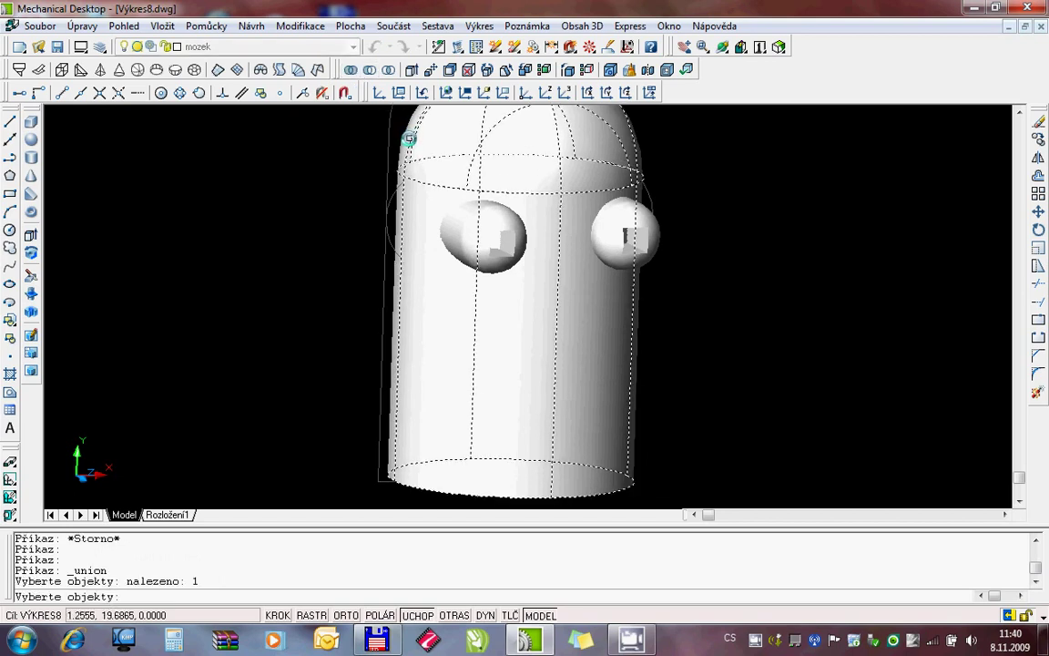
{"action": "left_click", "coordinate": [454, 244]}
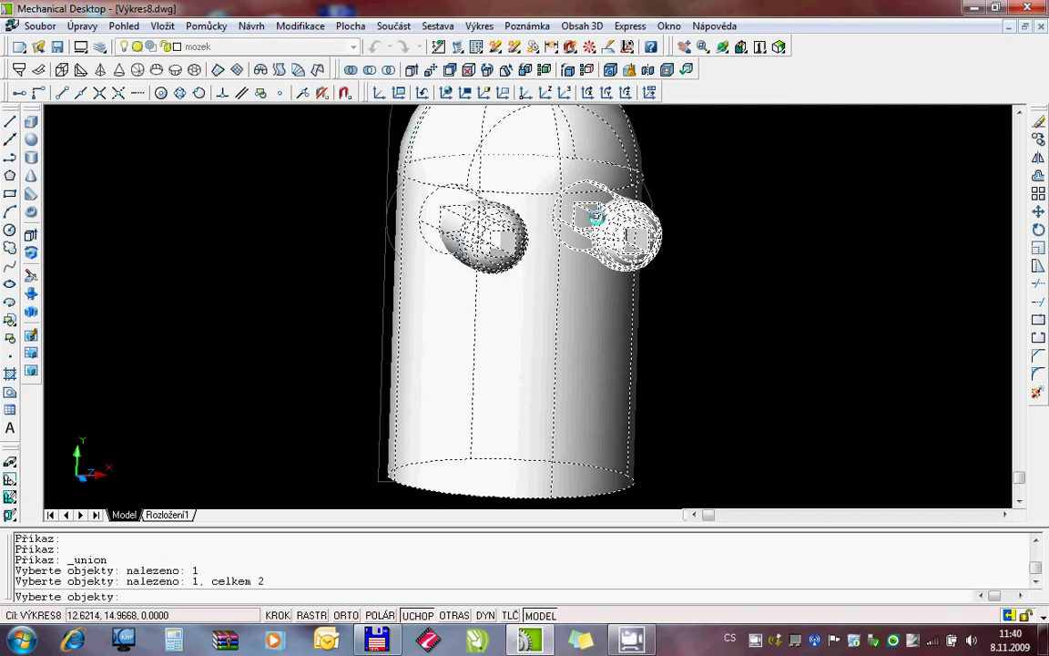
{"action": "left_click", "coordinate": [596, 217]}
{"action": "key", "text": "Return"}
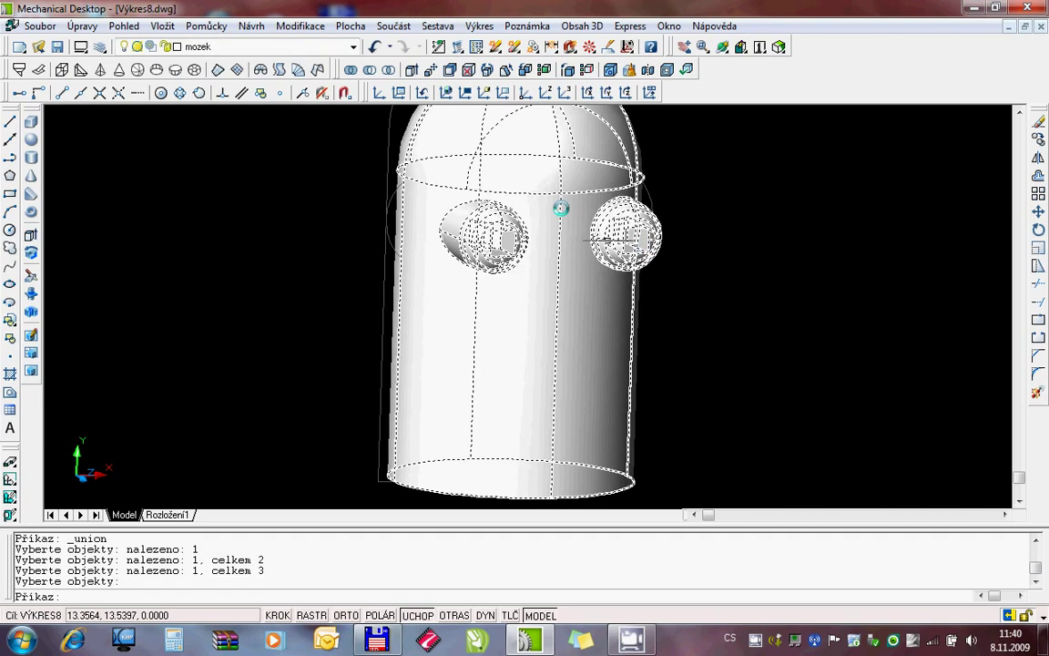
Step: Make layer hlava current and freeze layer mozek
{"action": "left_click", "coordinate": [252, 48]}
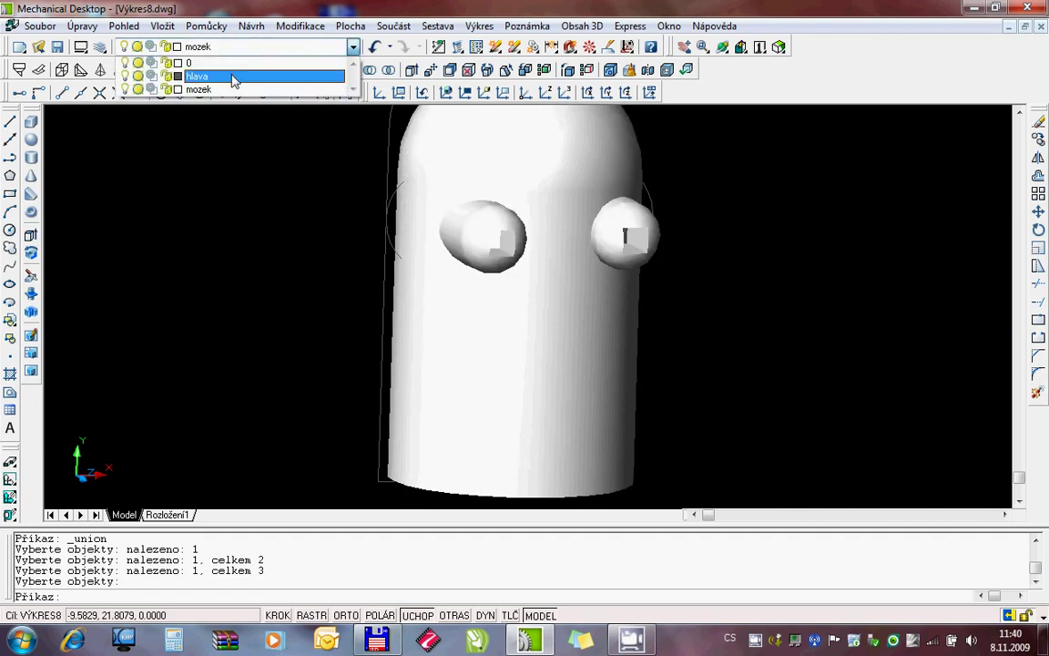
{"action": "left_click", "coordinate": [232, 77]}
{"action": "left_click", "coordinate": [248, 50]}
{"action": "left_click", "coordinate": [138, 89]}
{"action": "left_click", "coordinate": [213, 219]}
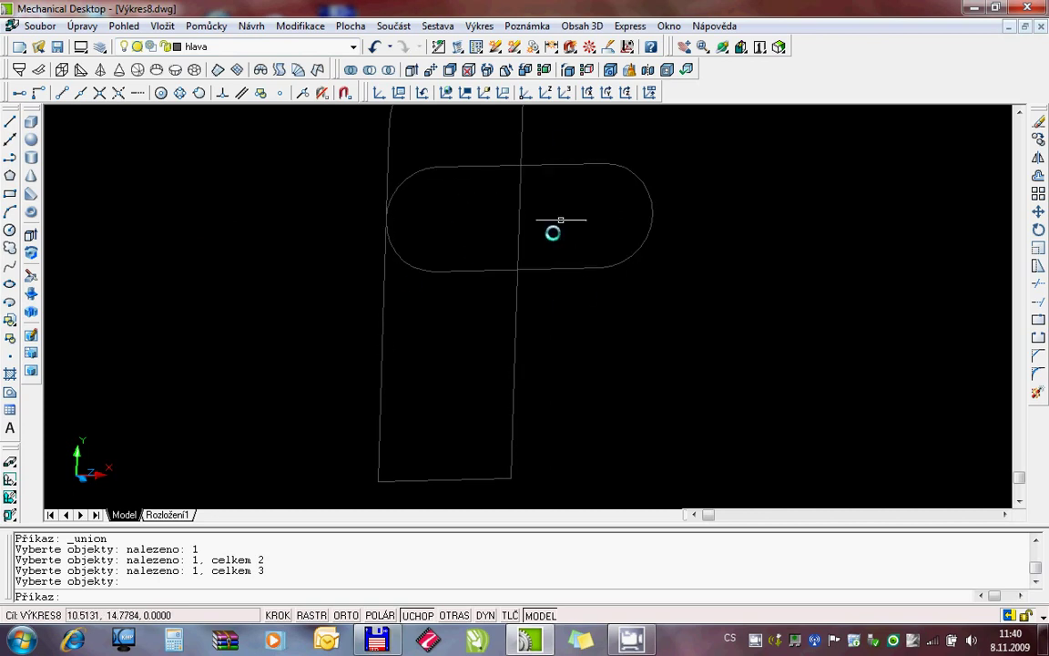
Step: Zoom out, switch to Sketch View, and pan down to the antenna profile
{"action": "right_click", "coordinate": [544, 228]}
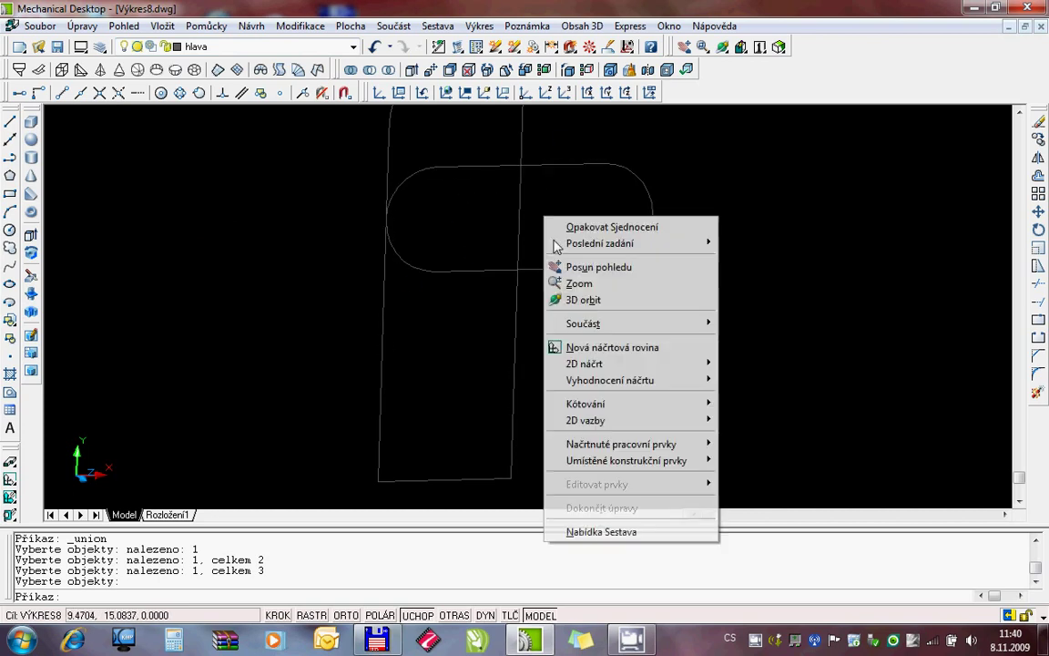
{"action": "left_click", "coordinate": [571, 279]}
{"action": "mouse_move", "coordinate": [571, 278]}
{"action": "left_mouse_down"}
{"action": "mouse_move", "coordinate": [541, 381]}
{"action": "mouse_move", "coordinate": [559, 316]}
{"action": "left_mouse_up"}
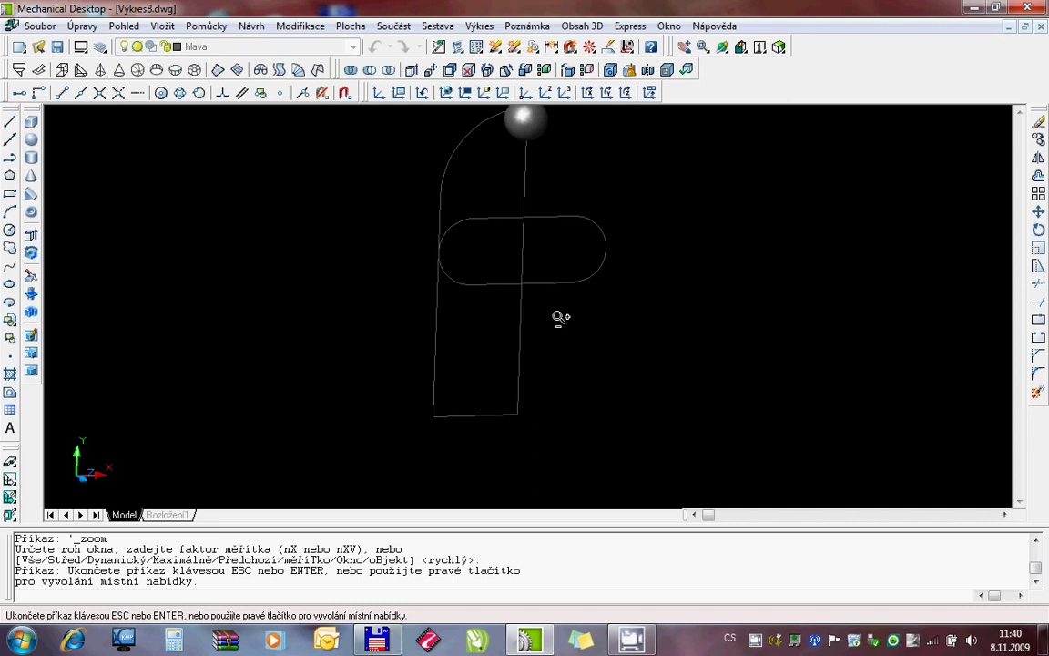
{"action": "key", "text": "Escape"}
{"action": "left_click", "coordinate": [743, 48]}
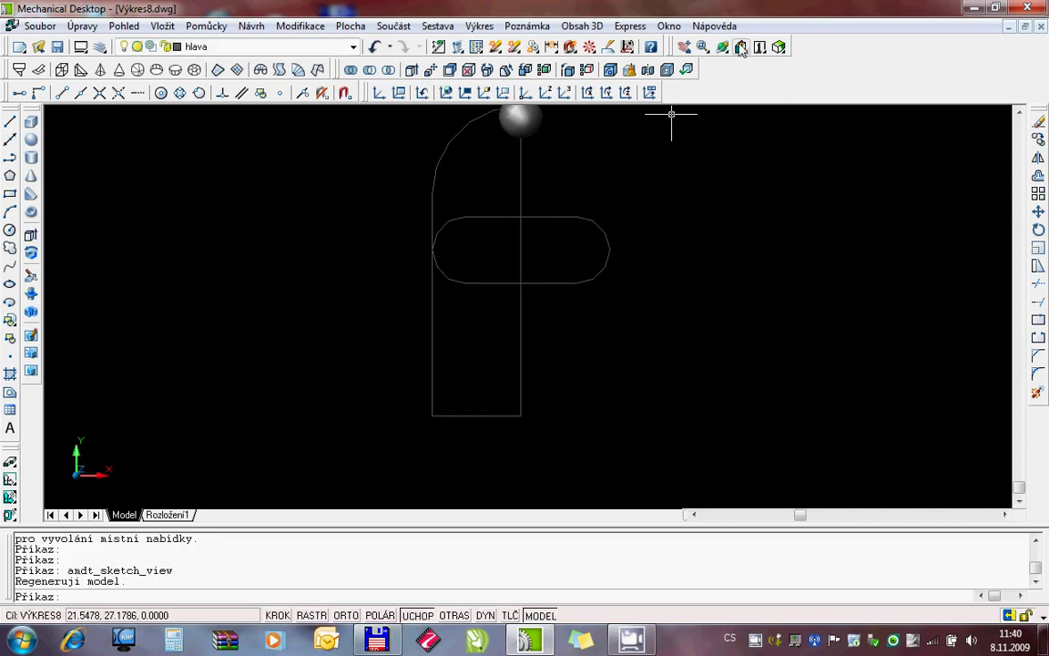
{"action": "right_click", "coordinate": [580, 218]}
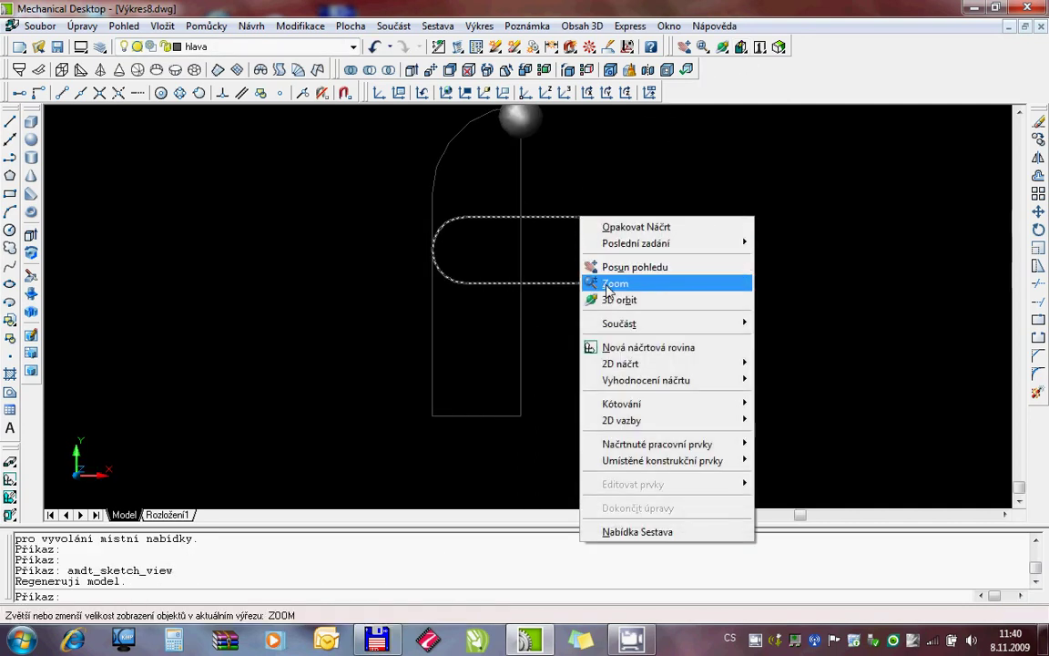
{"action": "left_click", "coordinate": [603, 267]}
{"action": "left_click_drag", "start_coordinate": [546, 239], "coordinate": [518, 334]}
{"action": "key", "text": "Escape"}
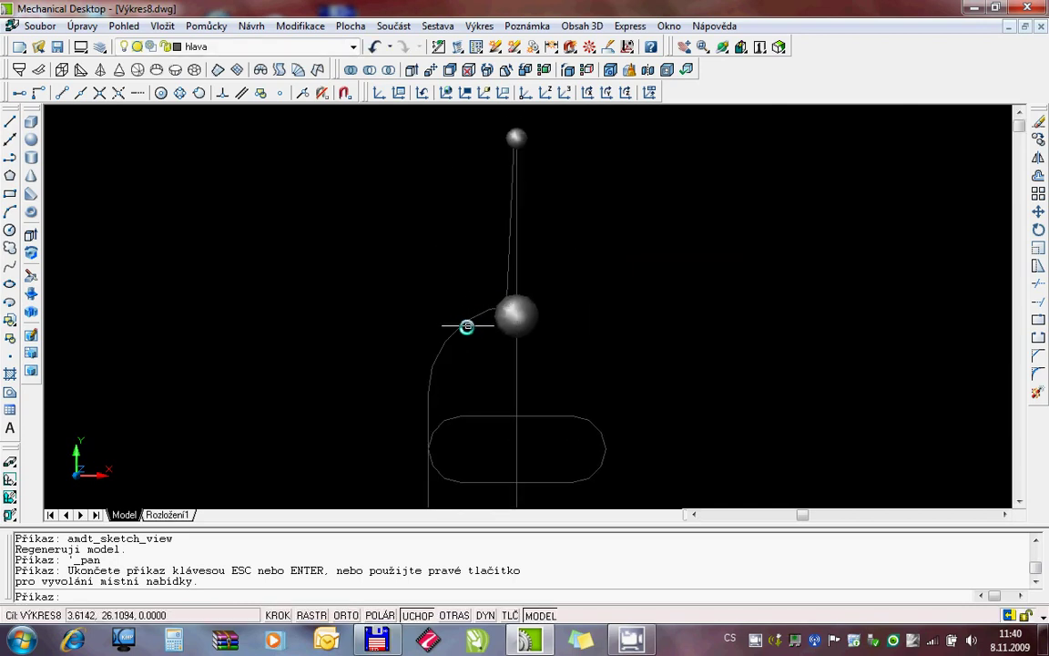
Step: Revolve both profile curves 360° about the axis from the lower sphere to the top sphere
{"action": "left_click", "coordinate": [31, 254]}
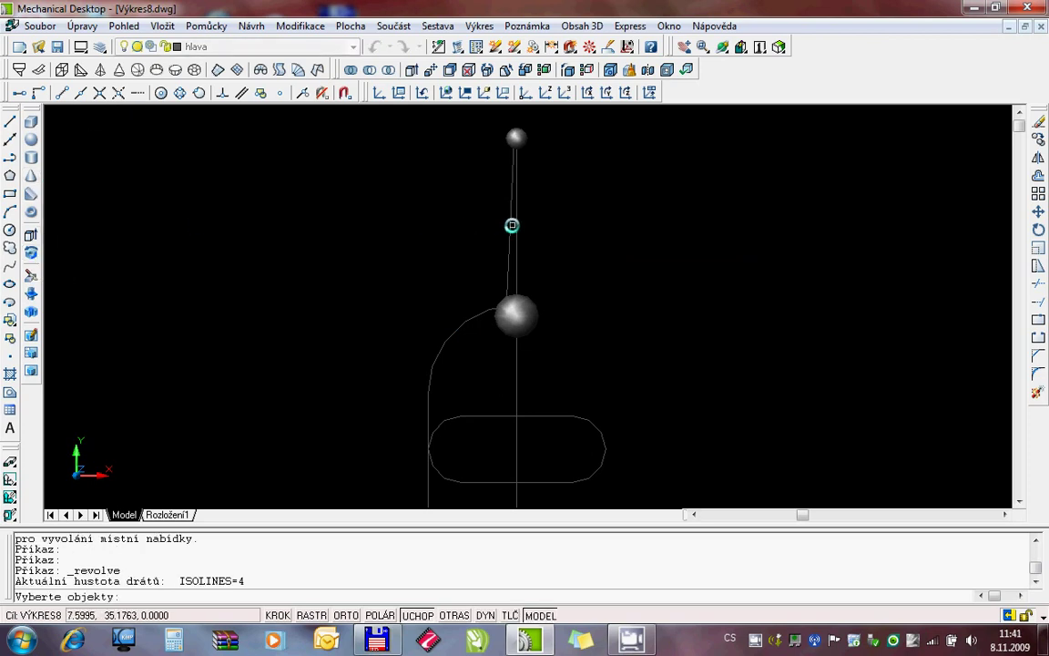
{"action": "left_click", "coordinate": [512, 225]}
{"action": "left_click", "coordinate": [448, 337]}
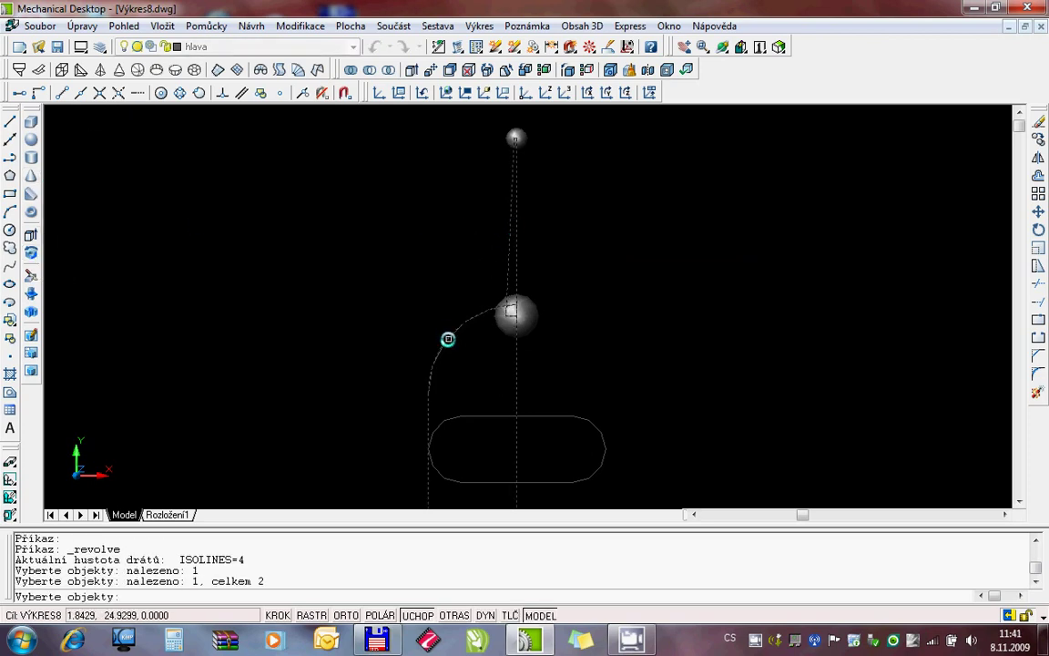
{"action": "key", "text": "Return"}
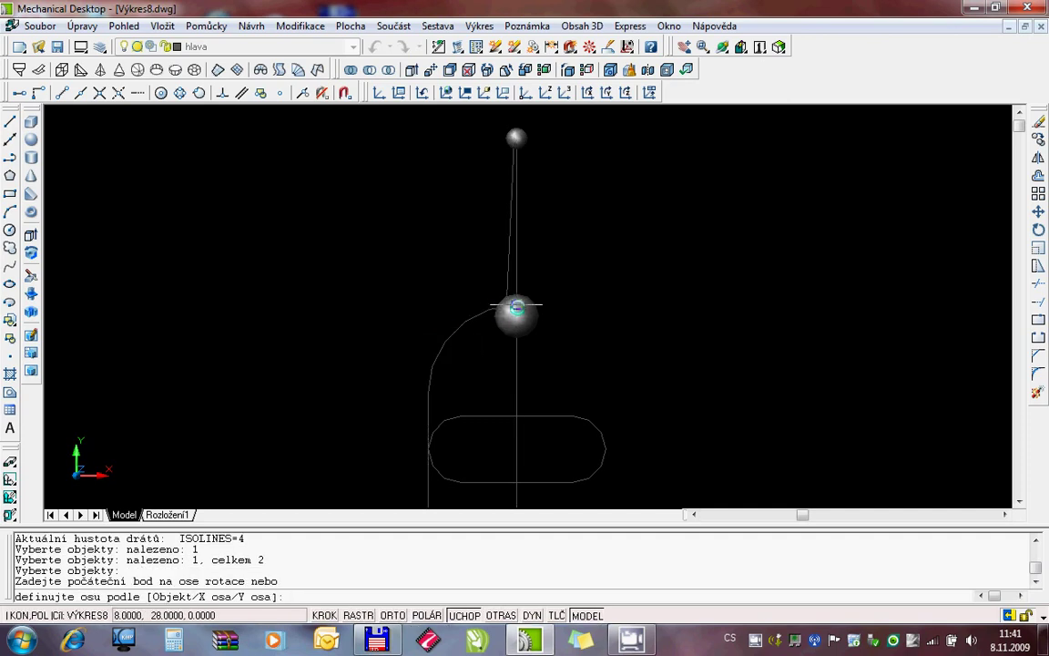
{"action": "left_click", "coordinate": [517, 308]}
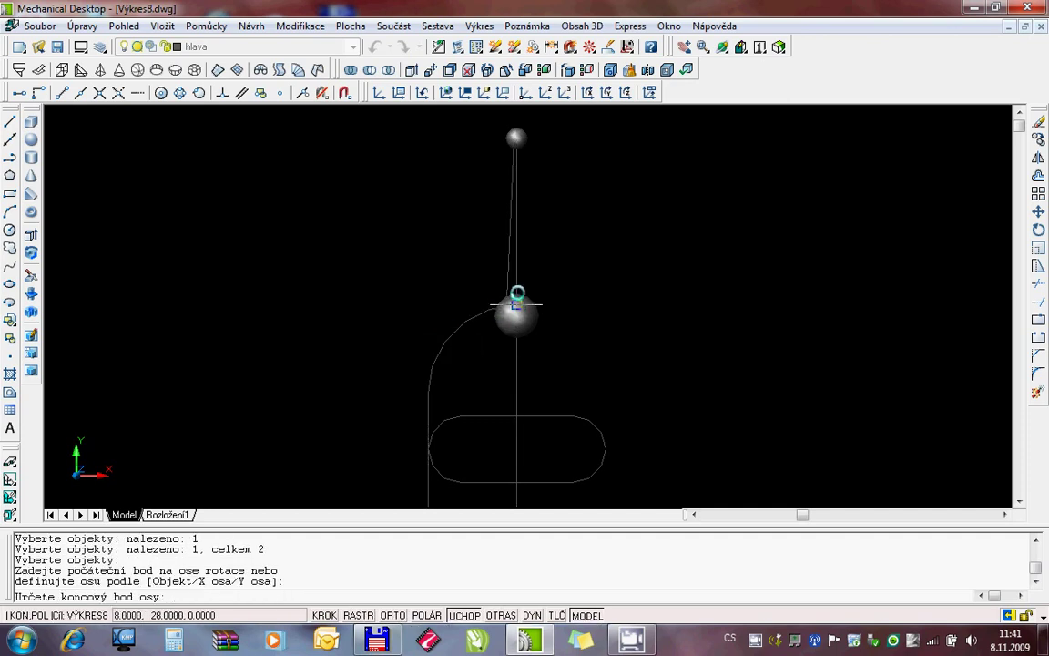
{"action": "left_click", "coordinate": [516, 138]}
{"action": "key", "text": "Return"}
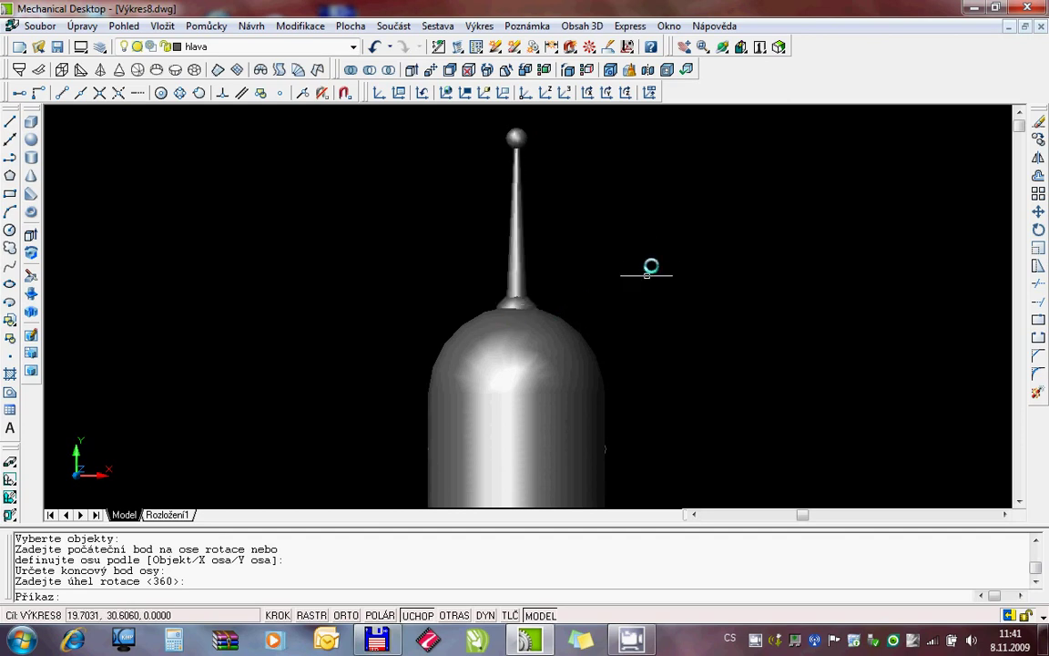
Step: Extrude the rounded visor outline 10 units with zero taper in wireframe, then restore shading
{"action": "left_click", "coordinate": [779, 47]}
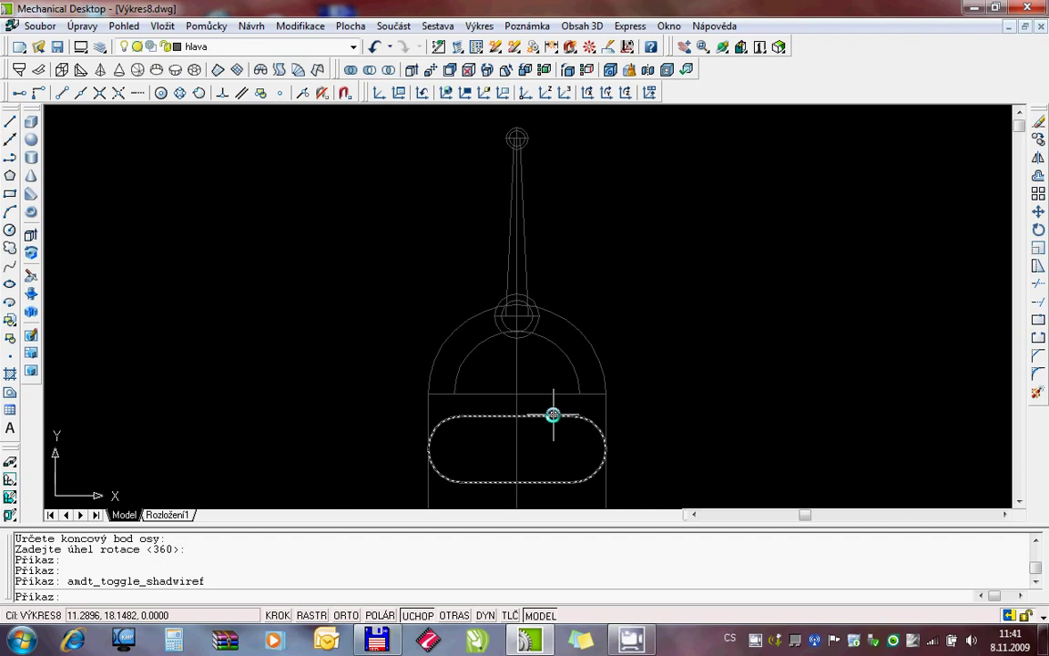
{"action": "left_click", "coordinate": [31, 239]}
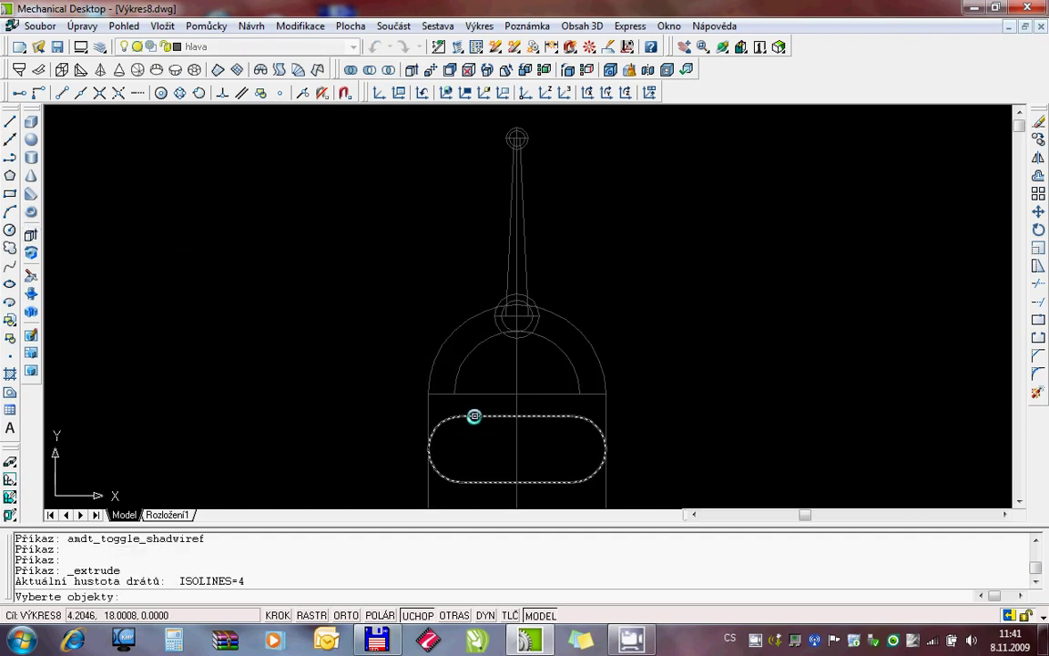
{"action": "left_click", "coordinate": [474, 417]}
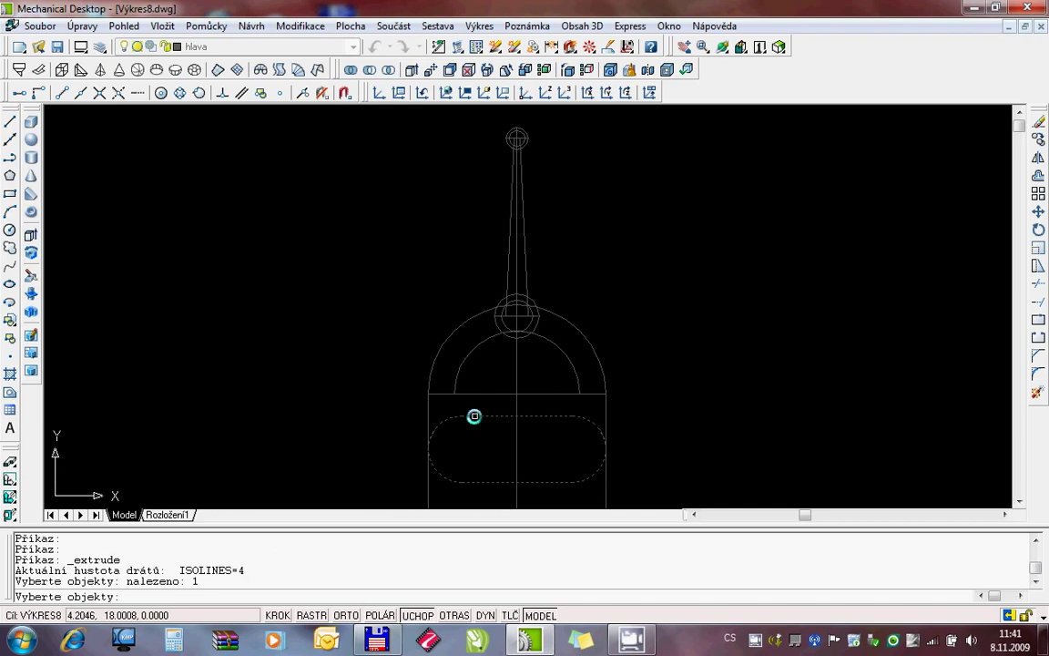
{"action": "key", "text": "Return"}
{"action": "type", "text": "10"}
{"action": "key", "text": "Return"}
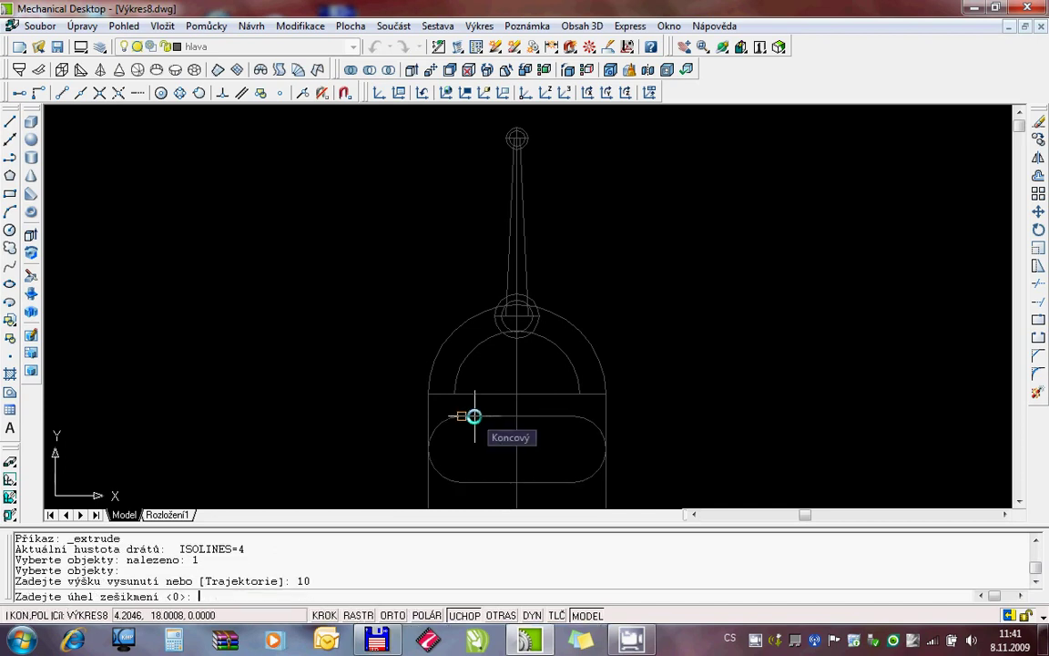
{"action": "key", "text": "Return"}
{"action": "left_click", "coordinate": [702, 46]}
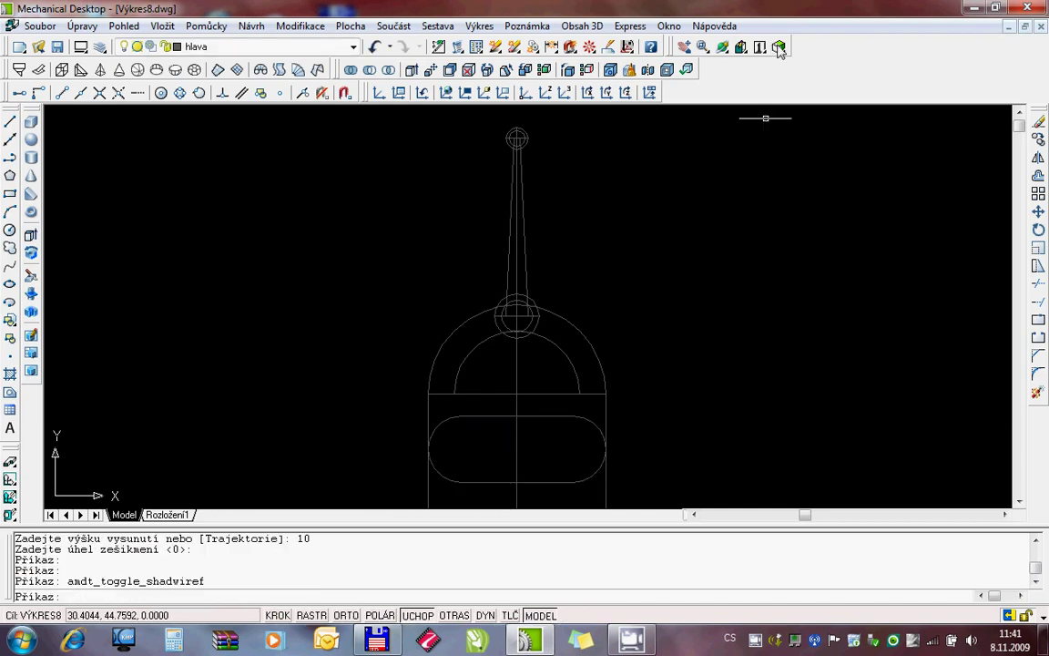
Step: Orbit the head to inspect the new visor from the side
{"action": "right_click", "coordinate": [541, 248]}
{"action": "left_click", "coordinate": [577, 332]}
{"action": "left_click_drag", "start_coordinate": [485, 345], "coordinate": [569, 398]}
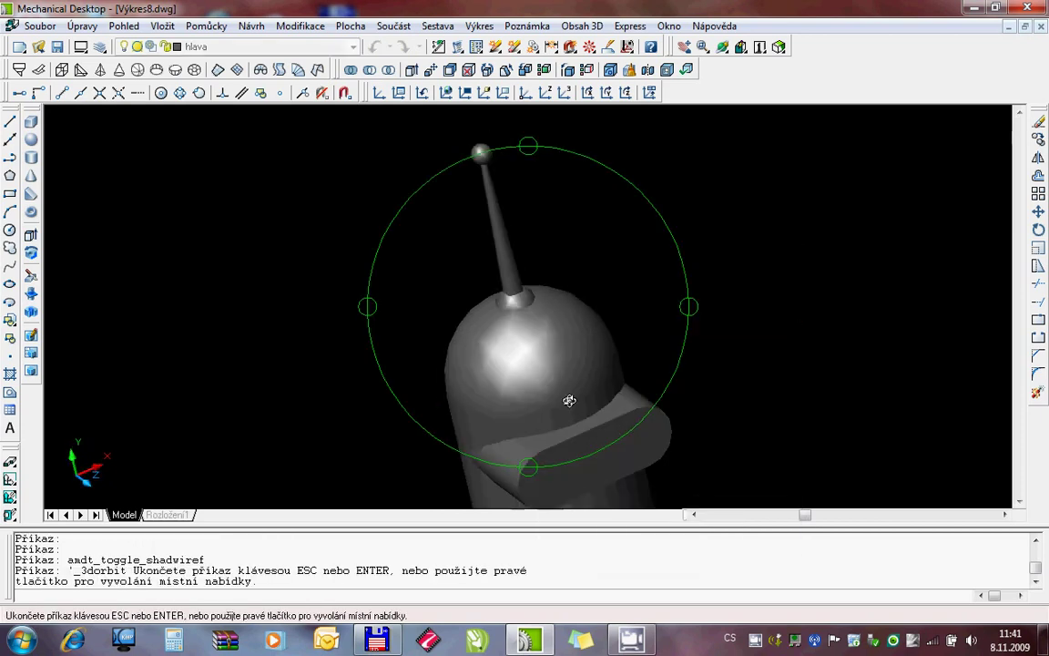
{"action": "right_click", "coordinate": [538, 387]}
{"action": "left_click", "coordinate": [576, 421]}
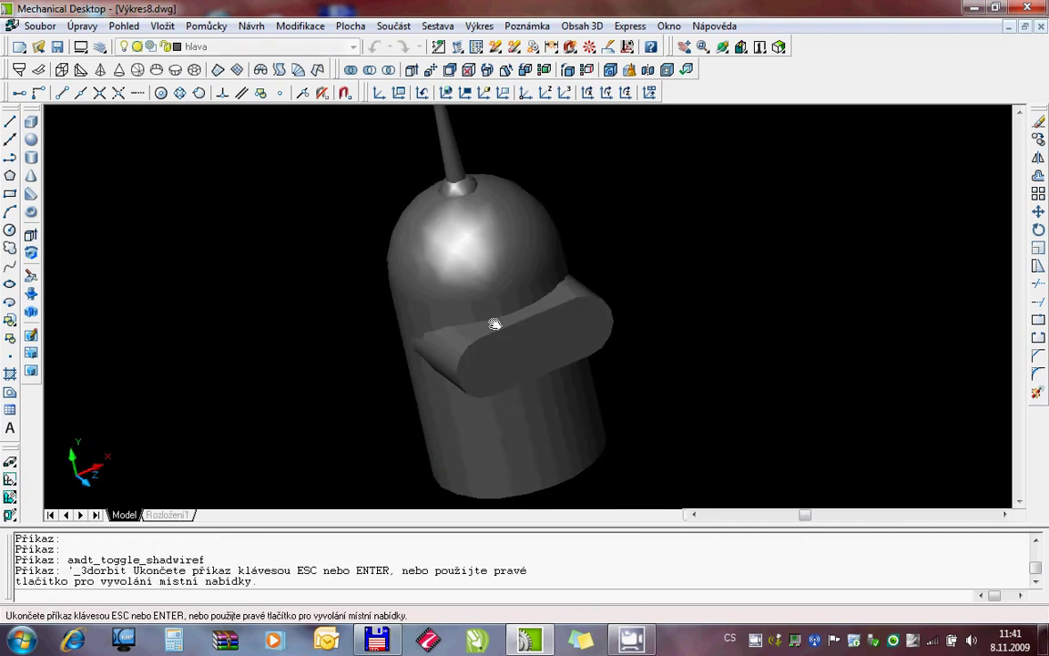
{"action": "left_click_drag", "start_coordinate": [530, 367], "coordinate": [538, 403]}
{"action": "key", "text": "Escape"}
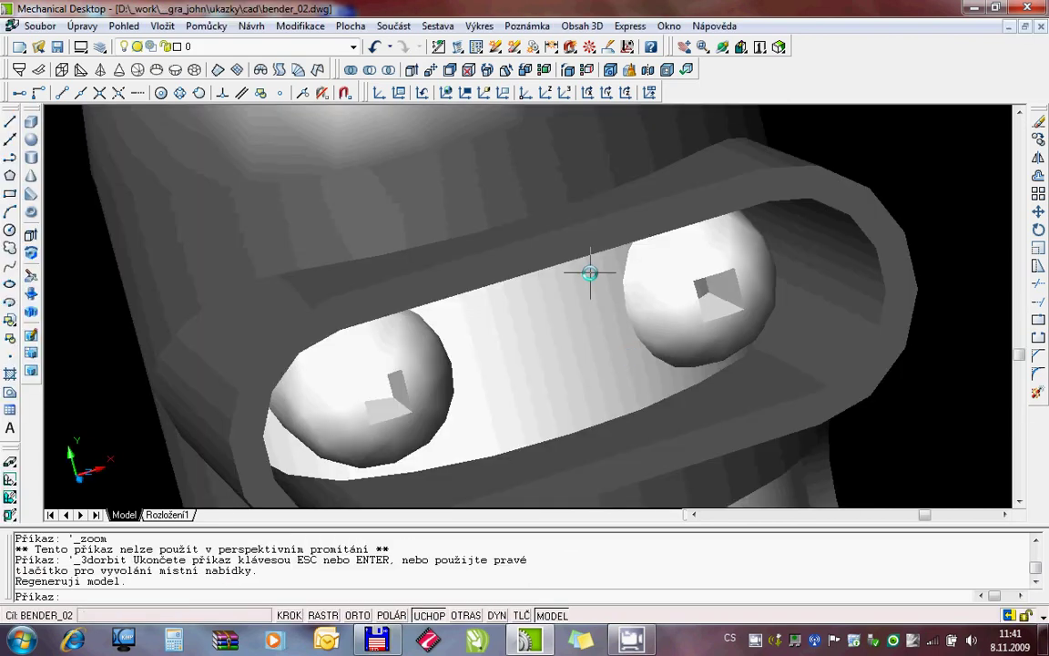
{"action": "right_click", "coordinate": [534, 248]}
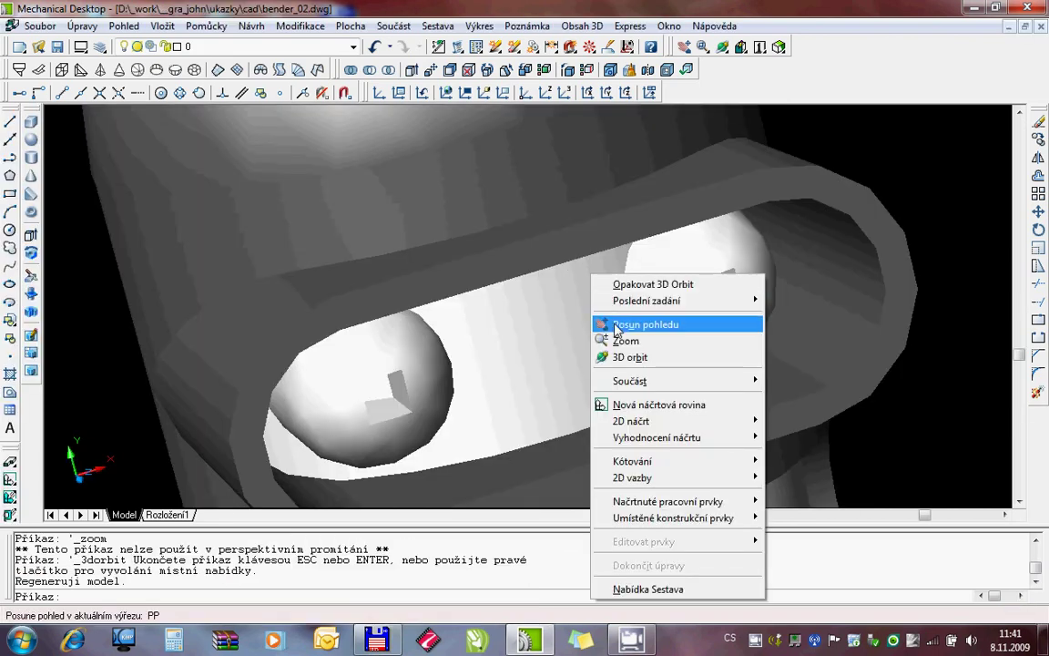
{"action": "left_click", "coordinate": [583, 358]}
{"action": "right_click", "coordinate": [560, 328]}
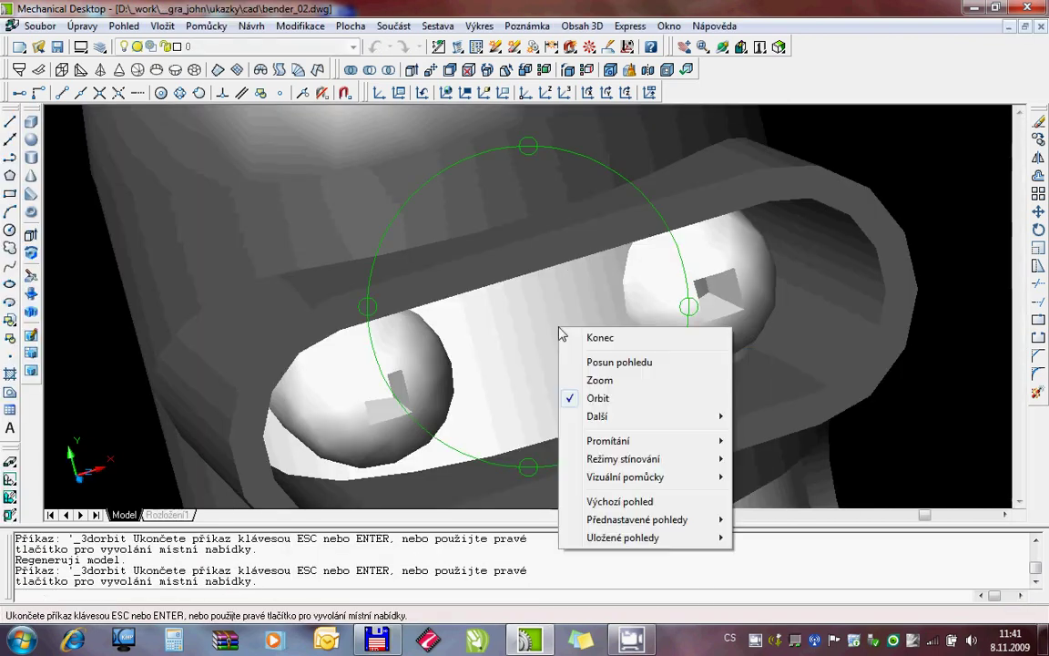
{"action": "left_click", "coordinate": [596, 380]}
{"action": "left_click_drag", "start_coordinate": [529, 304], "coordinate": [544, 391]}
{"action": "right_click", "coordinate": [544, 375]}
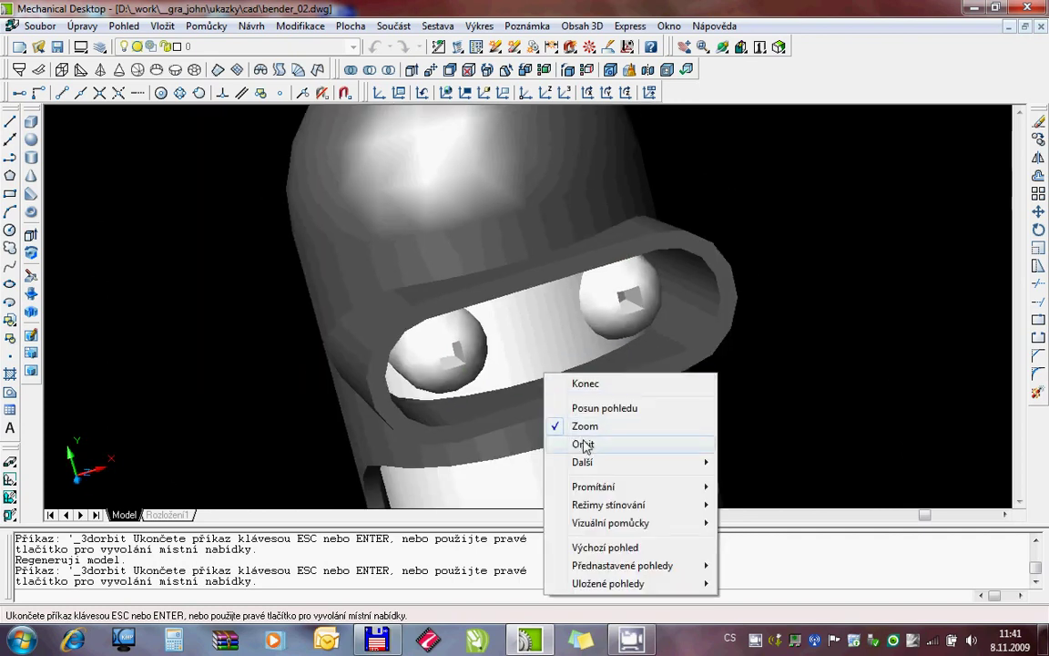
{"action": "left_click", "coordinate": [583, 443]}
{"action": "mouse_move", "coordinate": [604, 270]}
{"action": "left_mouse_down"}
{"action": "mouse_move", "coordinate": [508, 376]}
{"action": "mouse_move", "coordinate": [586, 320]}
{"action": "mouse_move", "coordinate": [533, 356]}
{"action": "mouse_move", "coordinate": [566, 321]}
{"action": "left_mouse_up"}
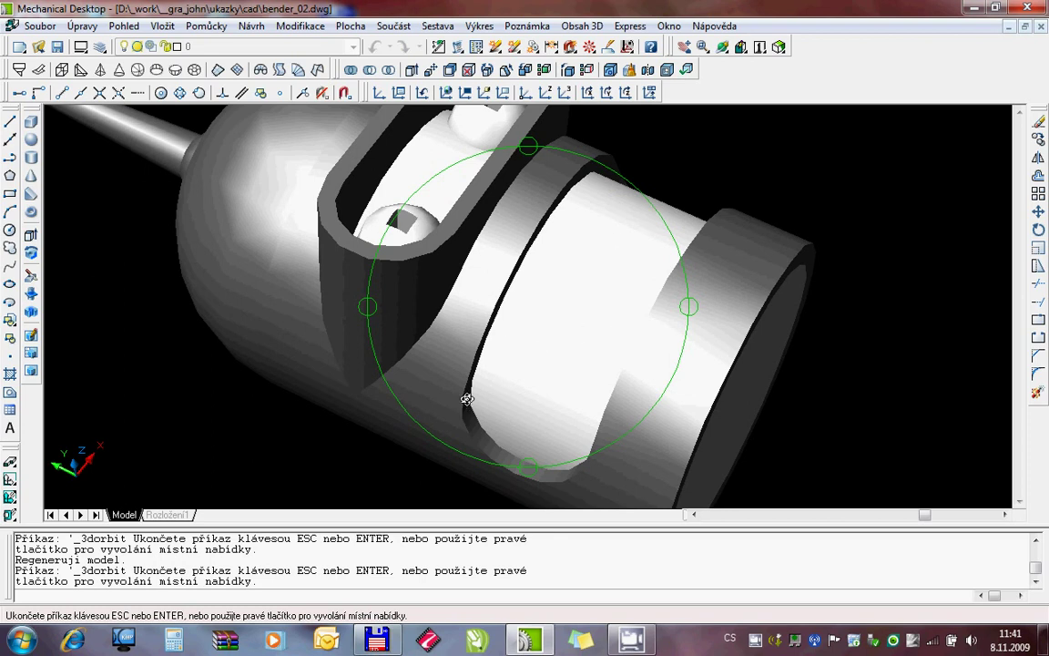
{"action": "mouse_move", "coordinate": [467, 399]}
{"action": "left_mouse_down"}
{"action": "mouse_move", "coordinate": [571, 262]}
{"action": "mouse_move", "coordinate": [501, 340]}
{"action": "mouse_move", "coordinate": [548, 332]}
{"action": "mouse_move", "coordinate": [517, 367]}
{"action": "left_mouse_up"}
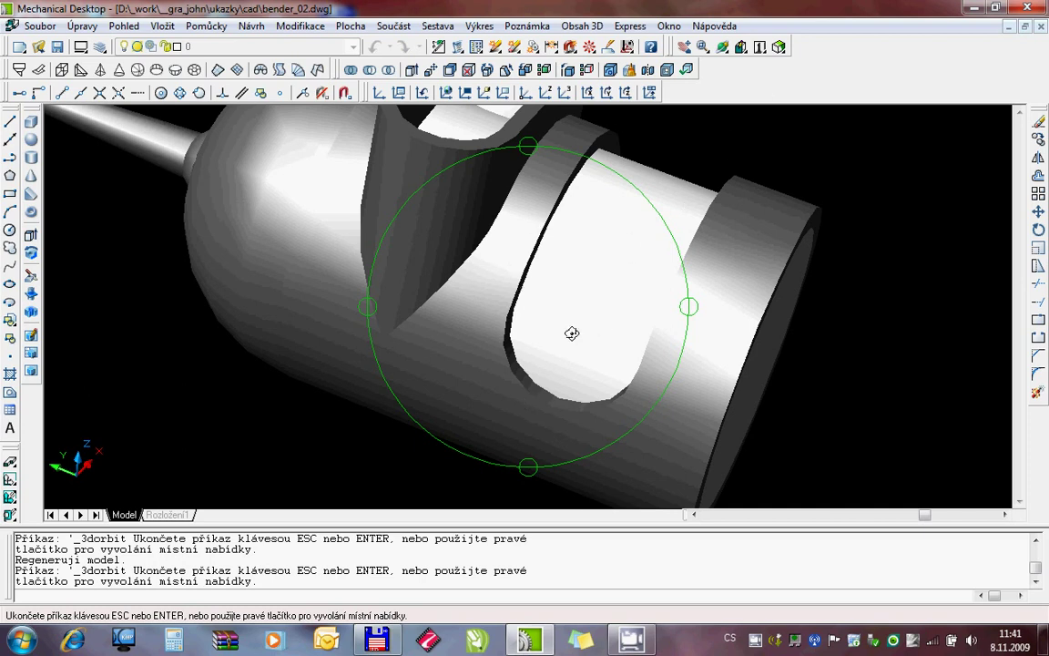
{"action": "mouse_move", "coordinate": [622, 243]}
{"action": "left_mouse_down"}
{"action": "mouse_move", "coordinate": [534, 358]}
{"action": "mouse_move", "coordinate": [491, 300]}
{"action": "mouse_move", "coordinate": [508, 314]}
{"action": "mouse_move", "coordinate": [496, 318]}
{"action": "mouse_move", "coordinate": [494, 344]}
{"action": "mouse_move", "coordinate": [510, 276]}
{"action": "mouse_move", "coordinate": [532, 288]}
{"action": "left_mouse_up"}
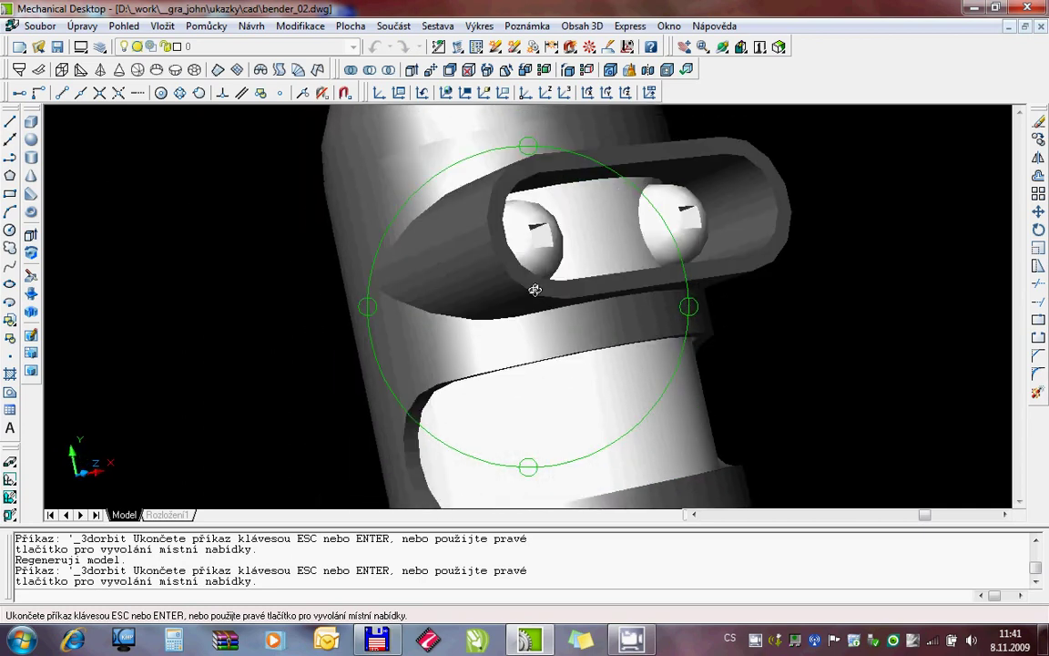
{"action": "key", "text": "Escape"}
{"action": "key", "text": "ctrl+Tab"}
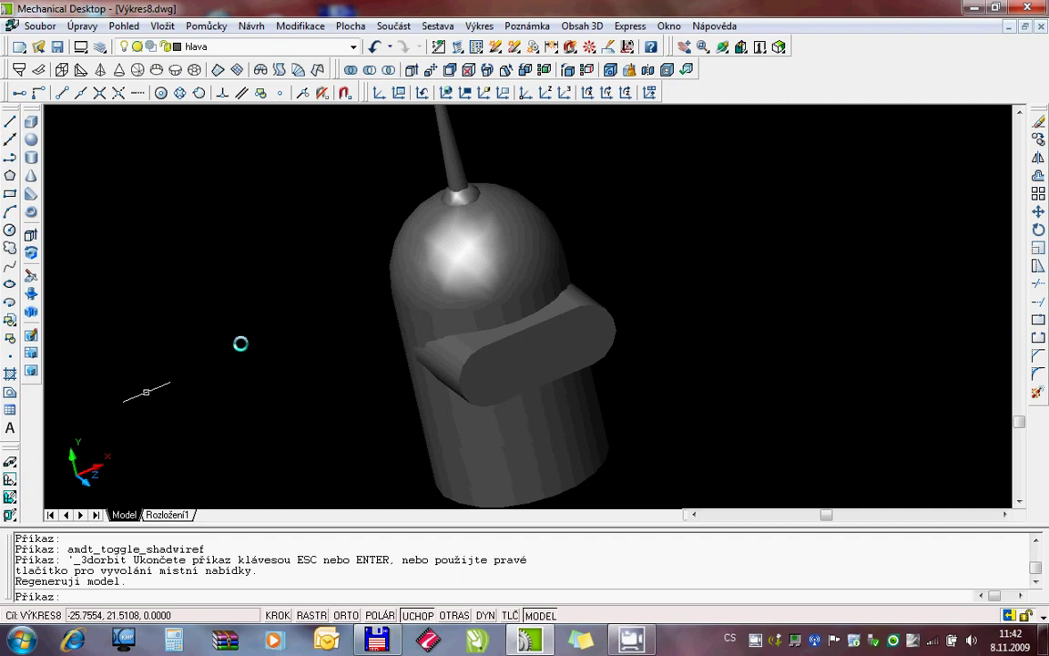
Step: Rotate the UCS 90° about Y, view the sketch plane face-on, and turn KROK snap on
{"action": "left_click", "coordinate": [607, 95]}
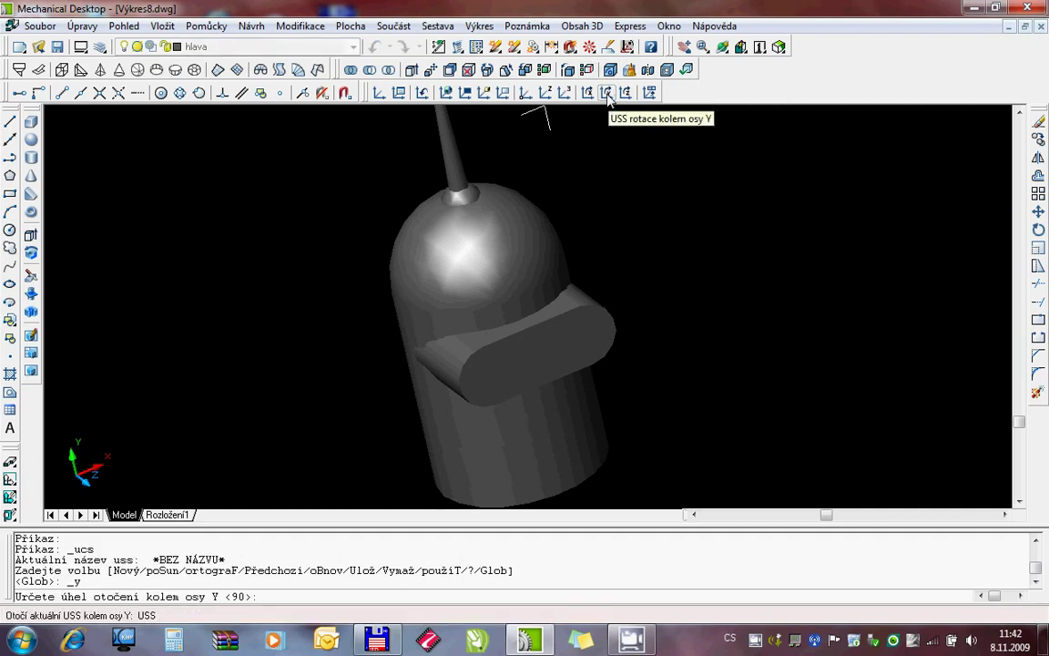
{"action": "type", "text": "90"}
{"action": "key", "text": "Return"}
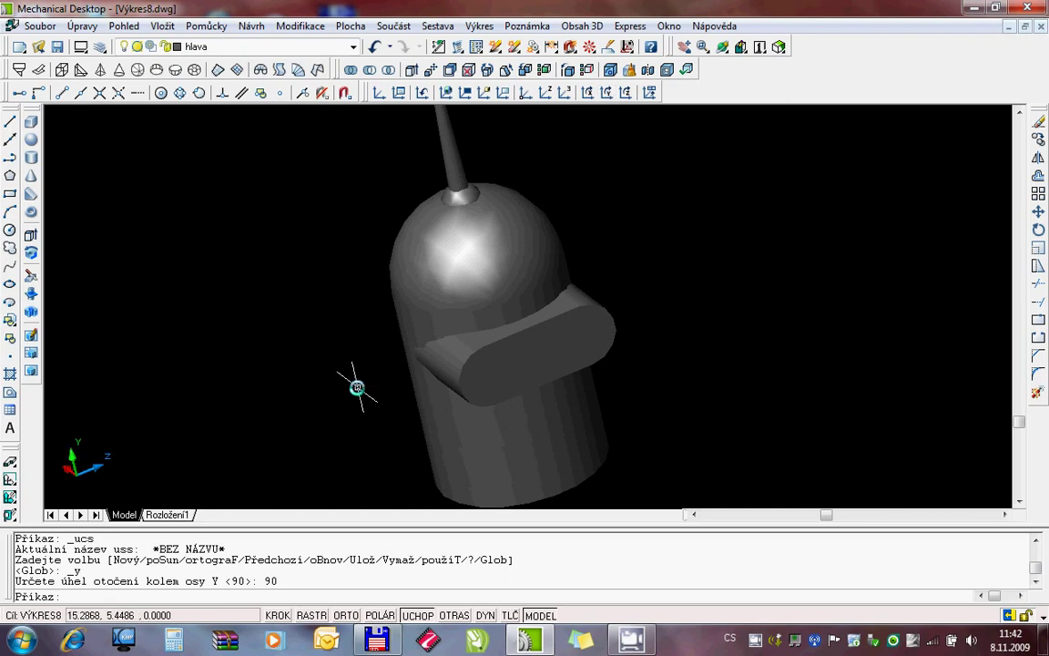
{"action": "left_click", "coordinate": [591, 94]}
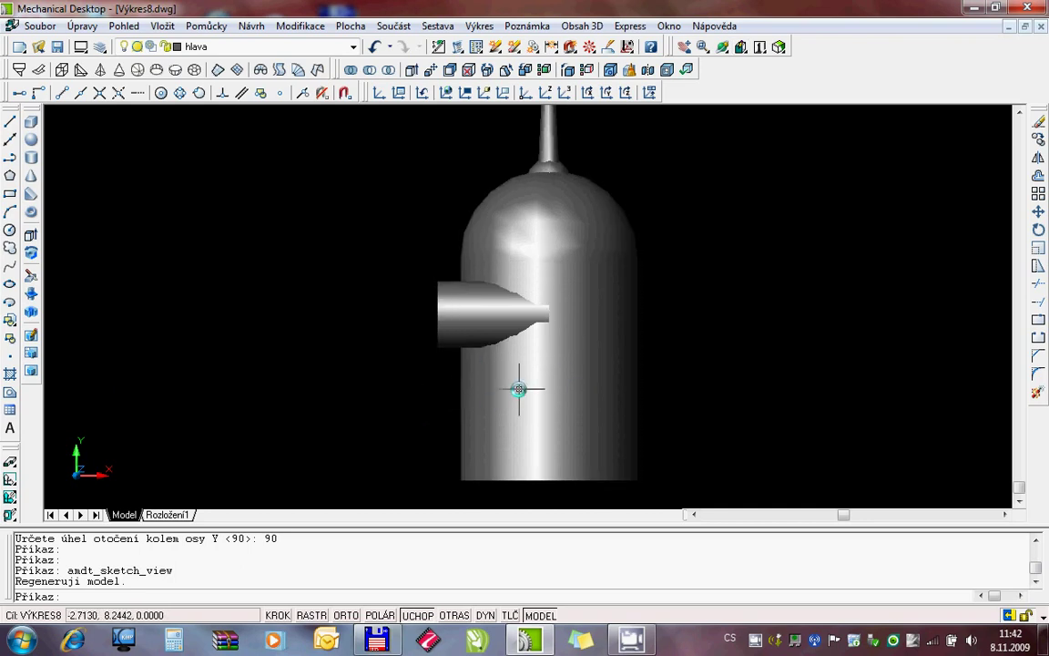
{"action": "left_click", "coordinate": [281, 616]}
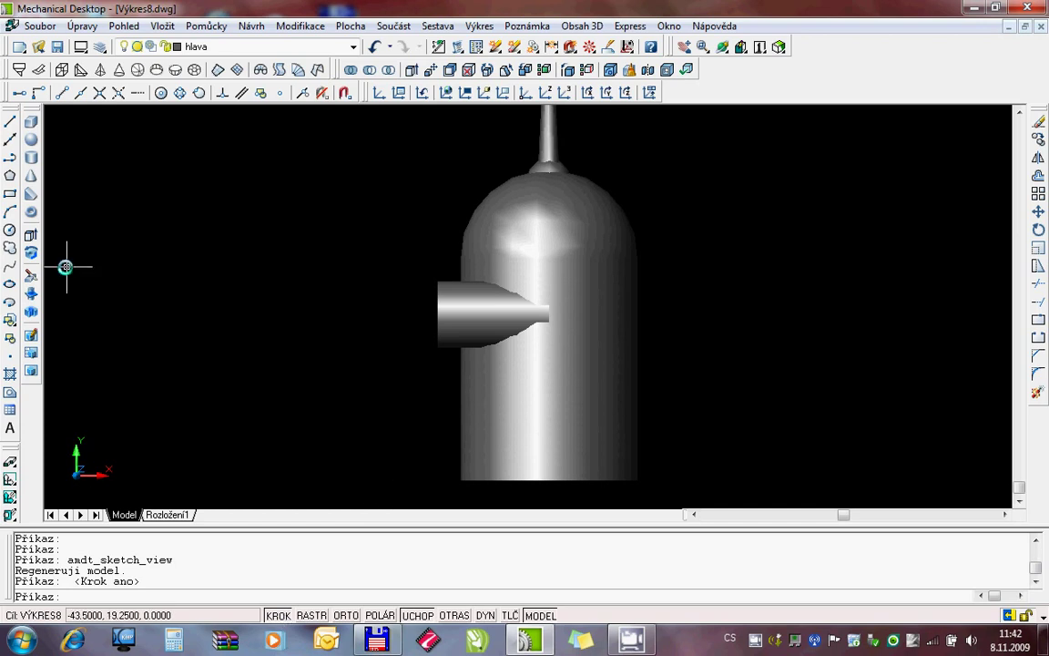
{"action": "left_click", "coordinate": [11, 194]}
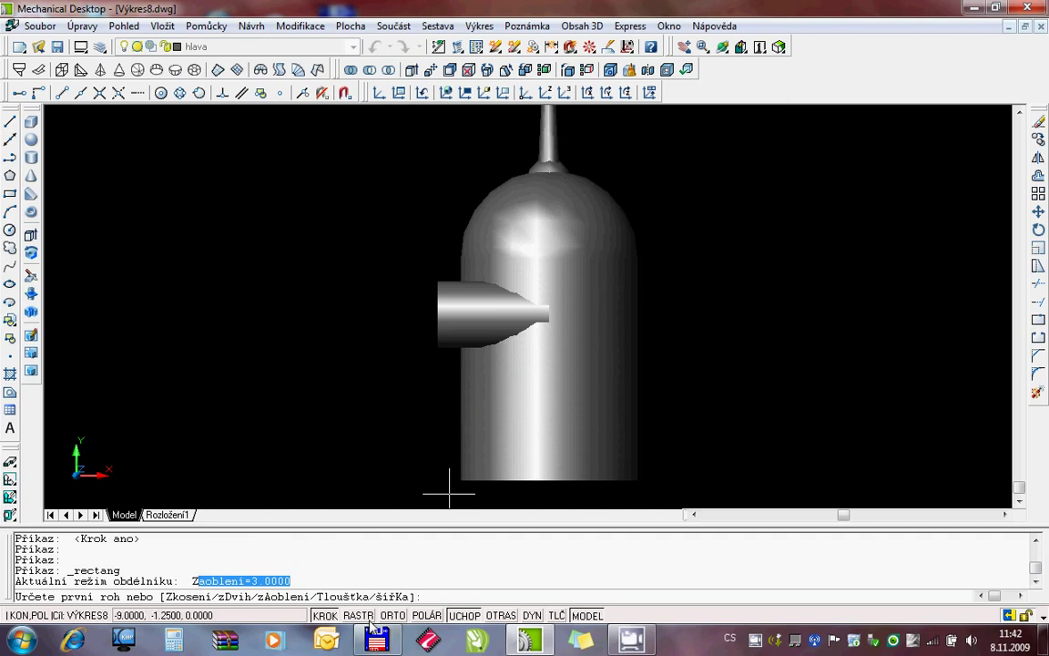
Step: Set snap spacing to 1 and draw a radius-3 rounded rectangle over the head's lower front
{"action": "right_click", "coordinate": [325, 615]}
{"action": "left_click", "coordinate": [378, 603]}
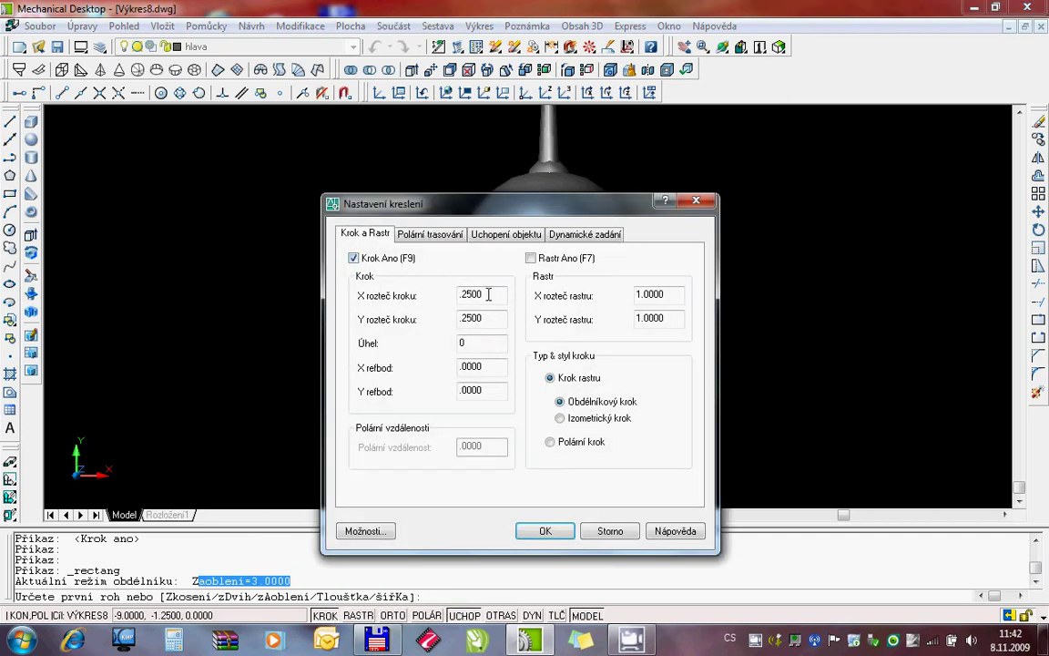
{"action": "key", "text": "Return"}
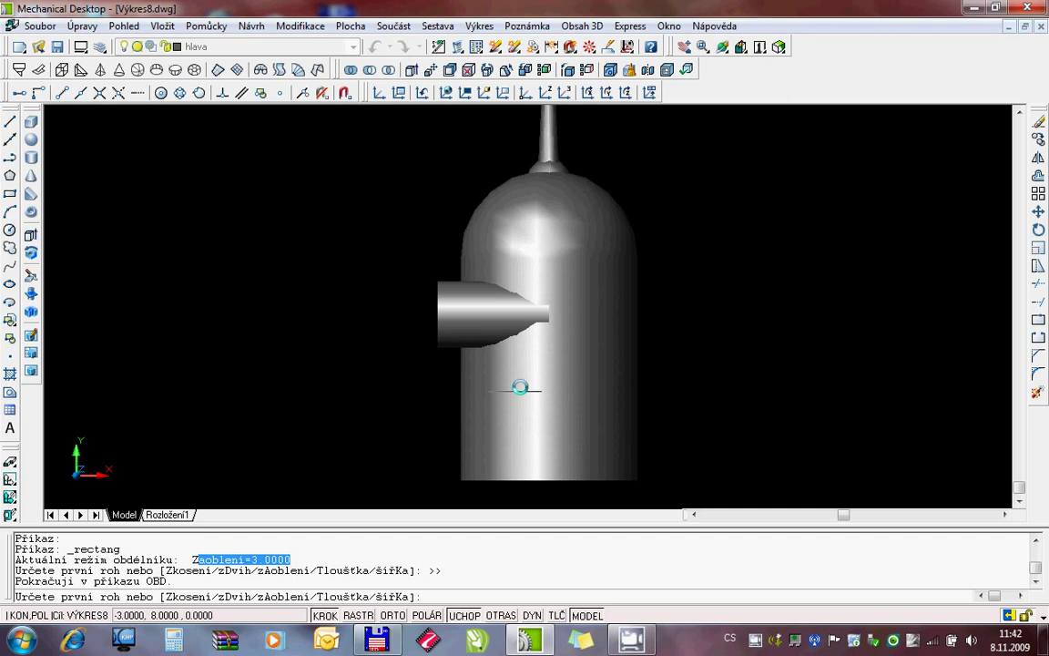
{"action": "left_click", "coordinate": [538, 368]}
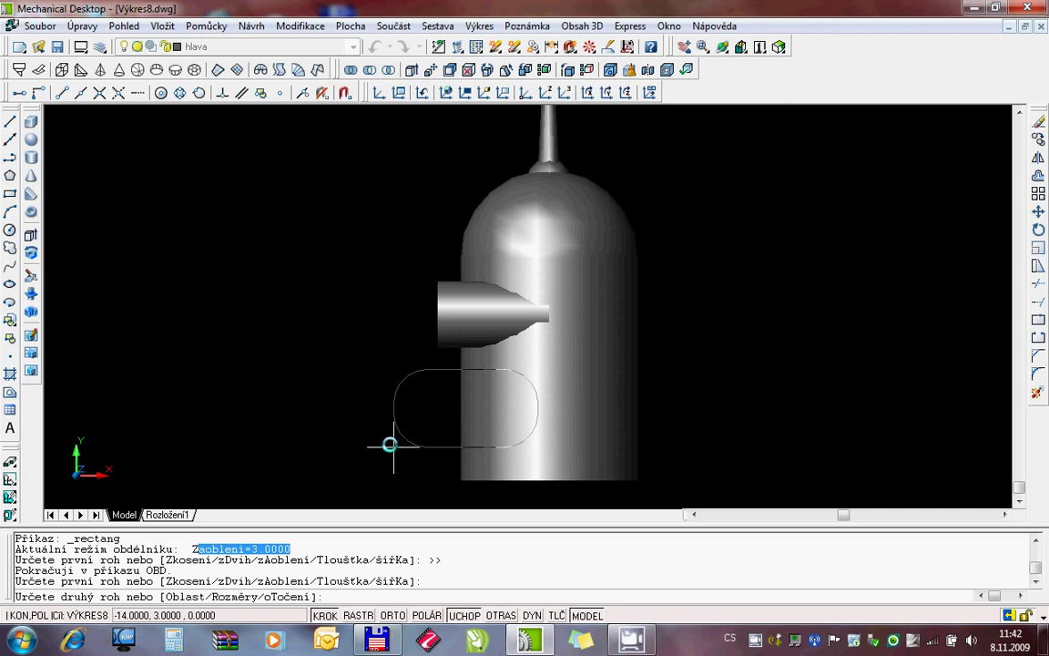
{"action": "left_click", "coordinate": [385, 442]}
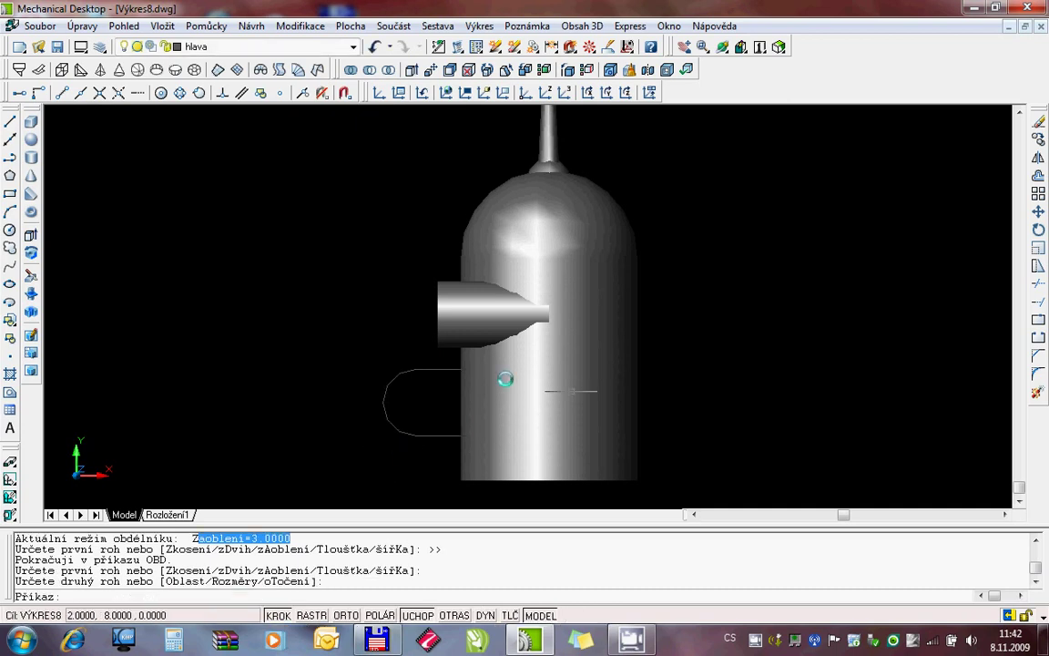
{"action": "left_click", "coordinate": [31, 235]}
Step: Extrude the rounded rectangle 30 units with a 0 taper angle
{"action": "left_click", "coordinate": [428, 371]}
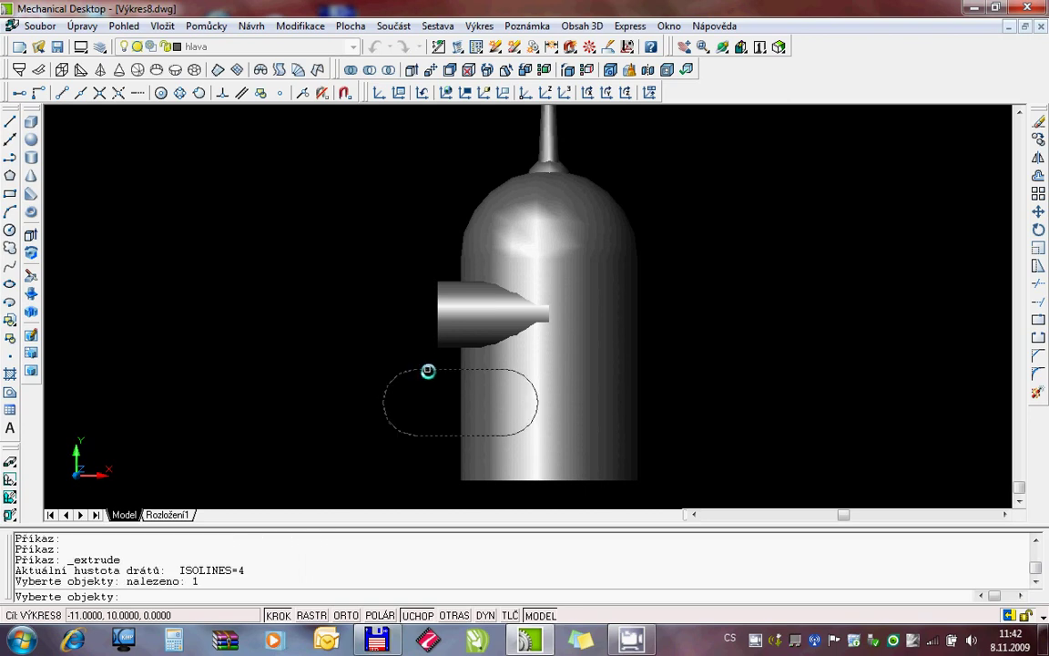
{"action": "key", "text": "Return"}
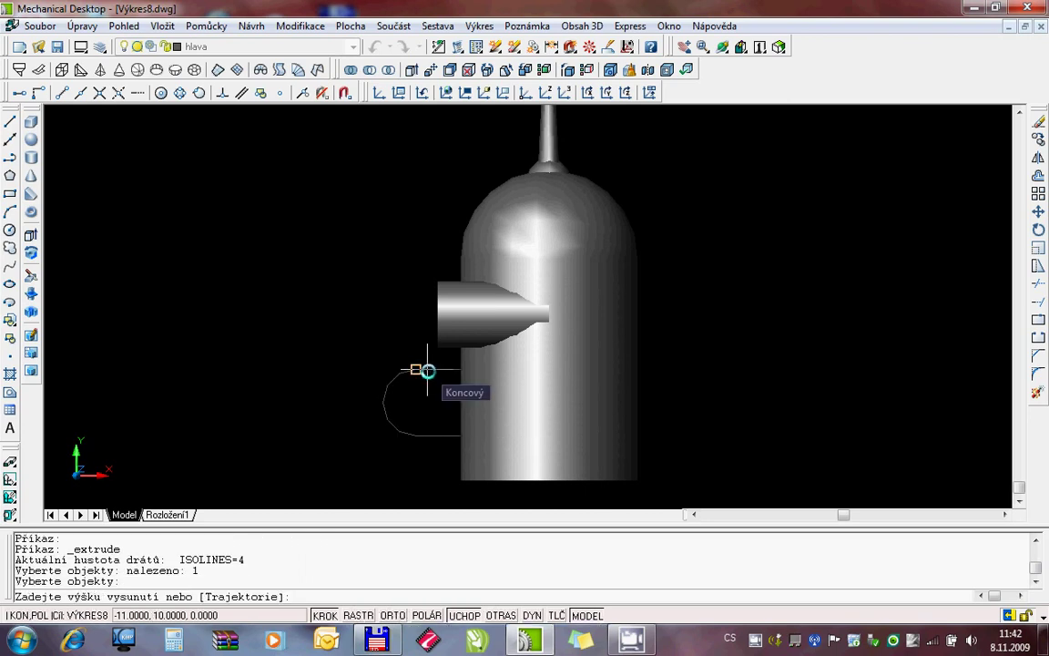
{"action": "type", "text": "30"}
{"action": "key", "text": "Return"}
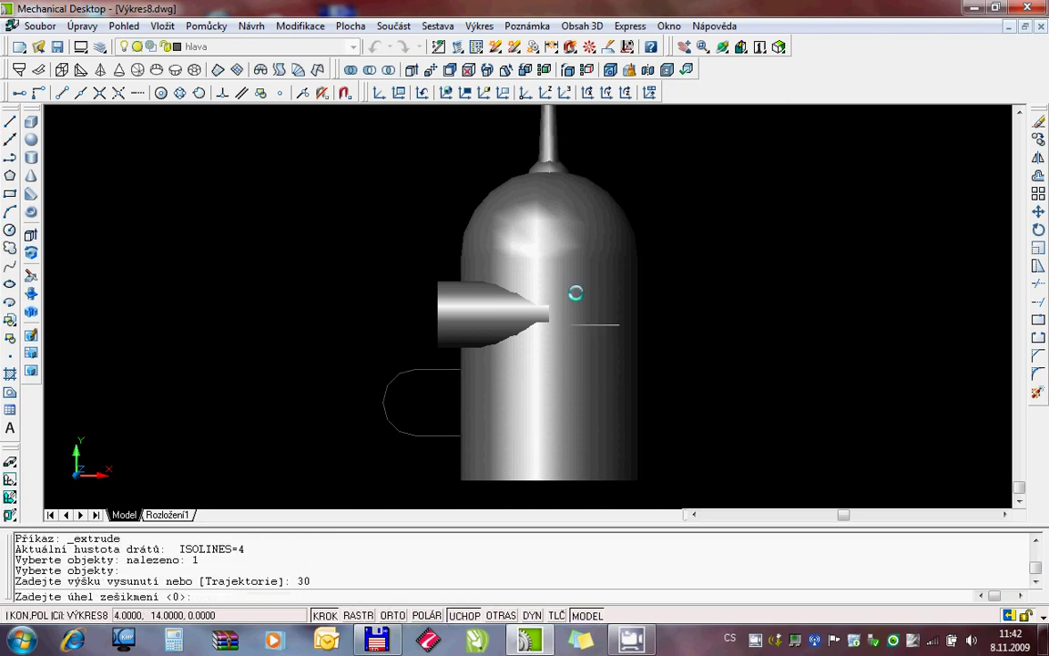
{"action": "right_click", "coordinate": [443, 337]}
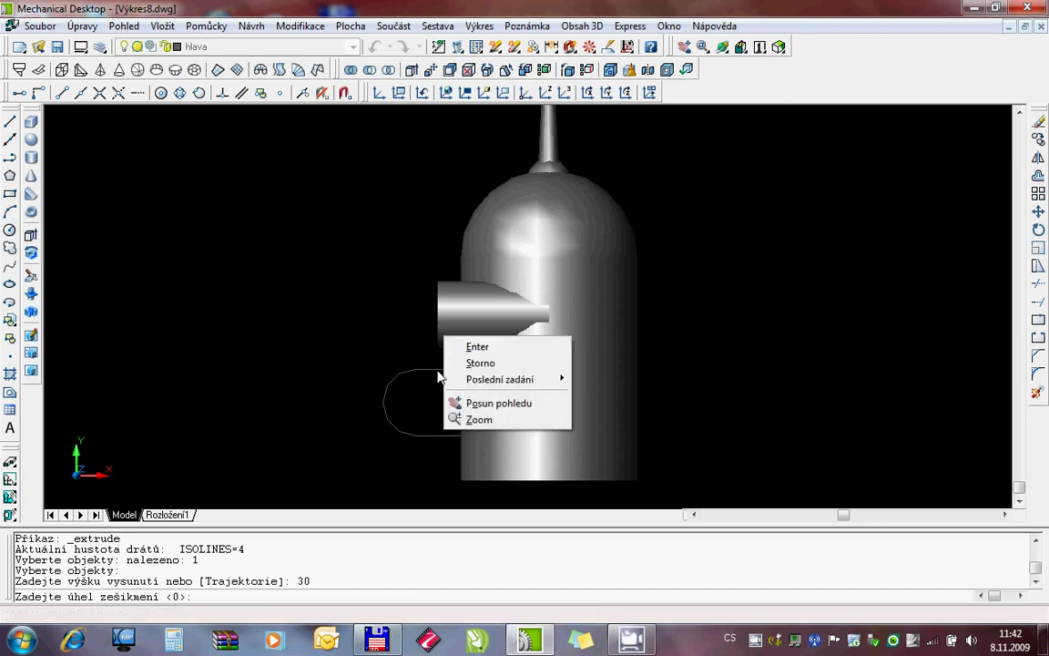
{"action": "left_click", "coordinate": [438, 375]}
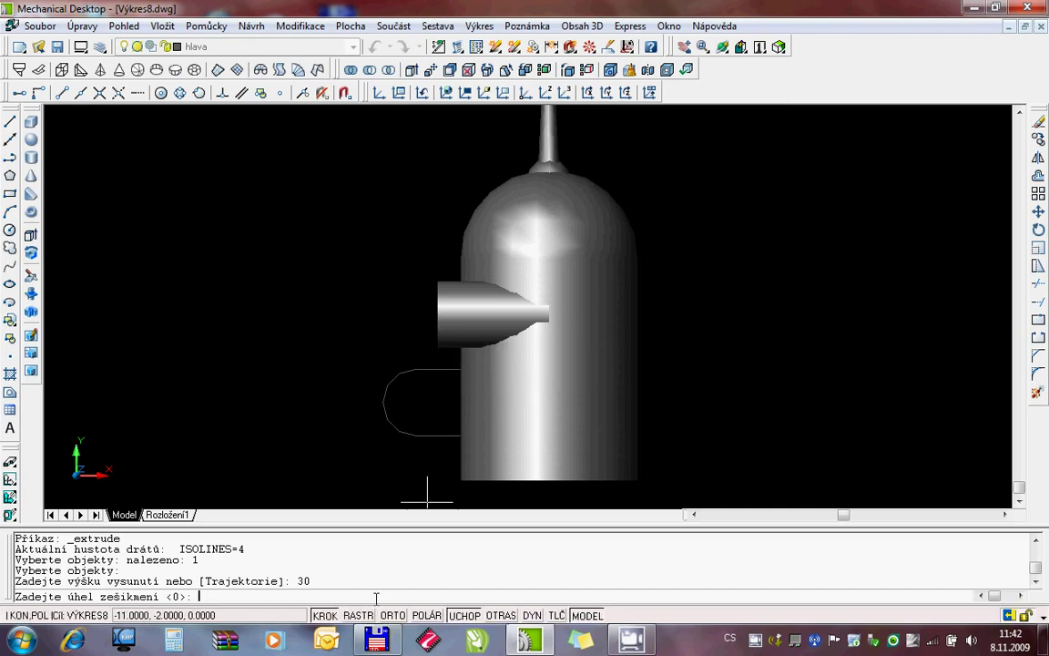
{"action": "key", "text": "Return"}
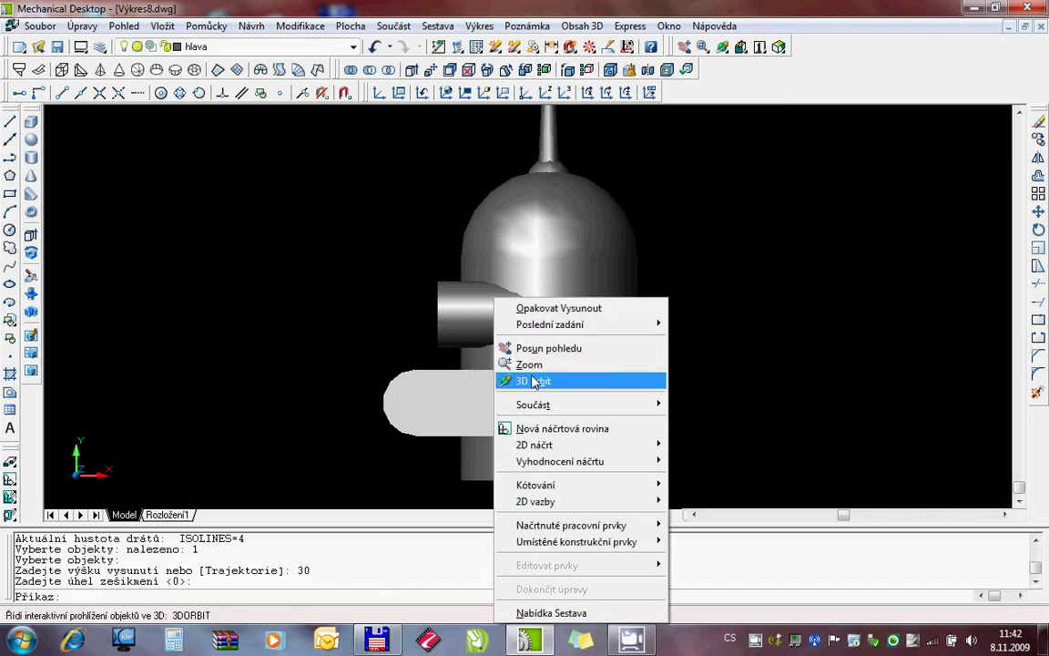
Step: Orbit the model to view the new bar from the side
{"action": "left_click", "coordinate": [533, 381]}
{"action": "mouse_move", "coordinate": [510, 381]}
{"action": "left_mouse_down"}
{"action": "mouse_move", "coordinate": [591, 284]}
{"action": "mouse_move", "coordinate": [505, 379]}
{"action": "mouse_move", "coordinate": [581, 337]}
{"action": "mouse_move", "coordinate": [524, 345]}
{"action": "mouse_move", "coordinate": [590, 339]}
{"action": "mouse_move", "coordinate": [405, 181]}
{"action": "mouse_move", "coordinate": [429, 276]}
{"action": "mouse_move", "coordinate": [479, 248]}
{"action": "mouse_move", "coordinate": [484, 286]}
{"action": "left_mouse_up"}
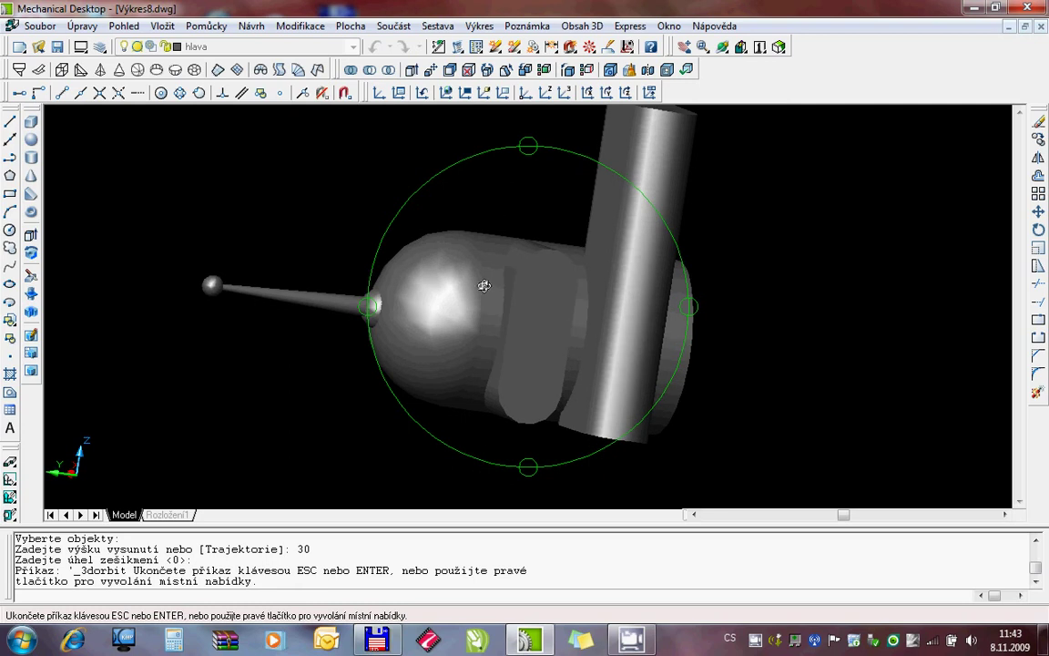
{"action": "key", "text": "Escape"}
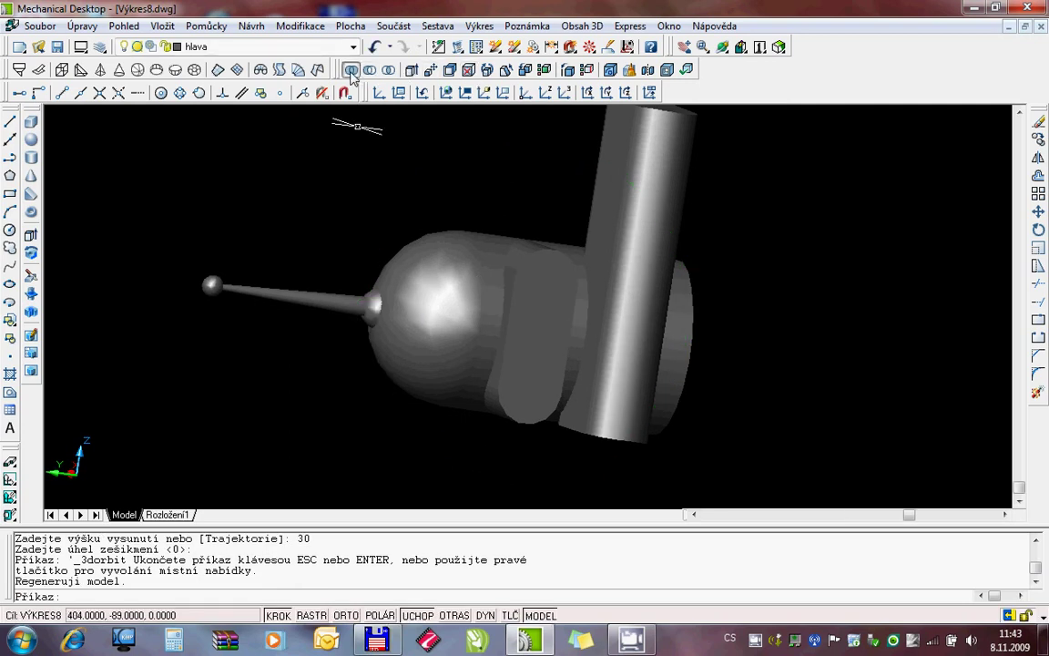
Step: Union all five solids (body, antenna, visor and the 30-unit bar) into one body
{"action": "left_click", "coordinate": [352, 71]}
{"action": "left_click", "coordinate": [535, 471]}
{"action": "left_click", "coordinate": [168, 198]}
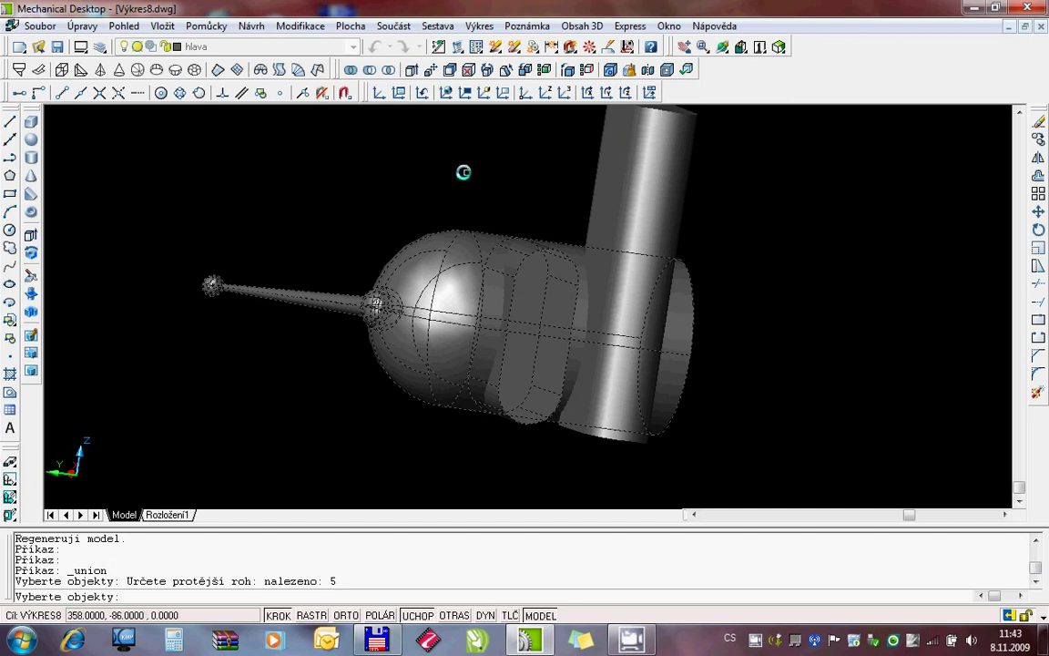
{"action": "key", "text": "Return"}
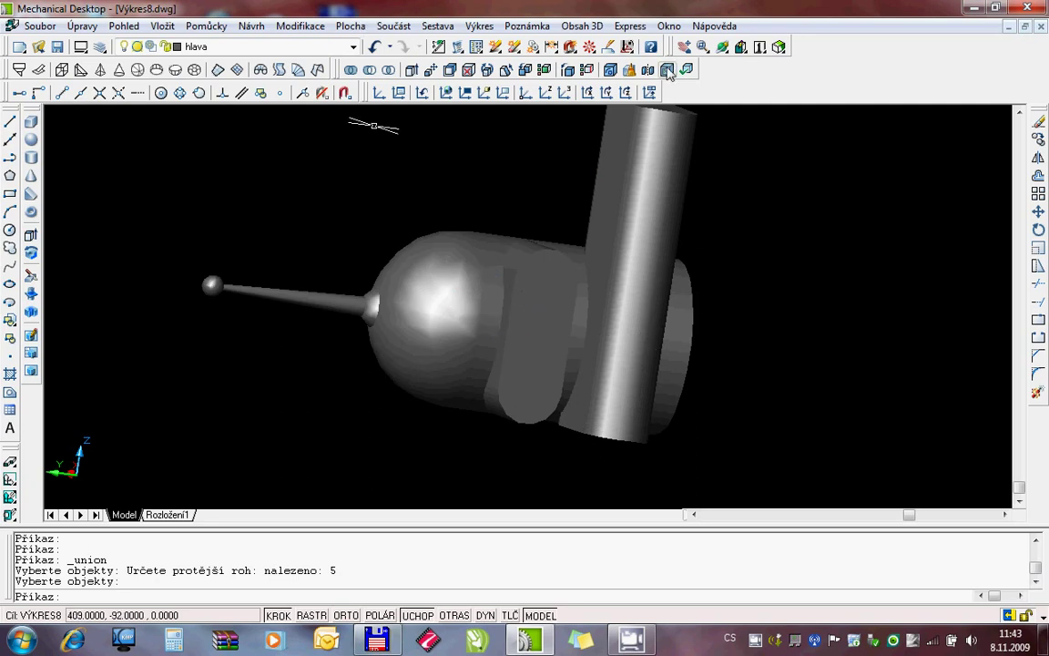
{"action": "left_click", "coordinate": [301, 26]}
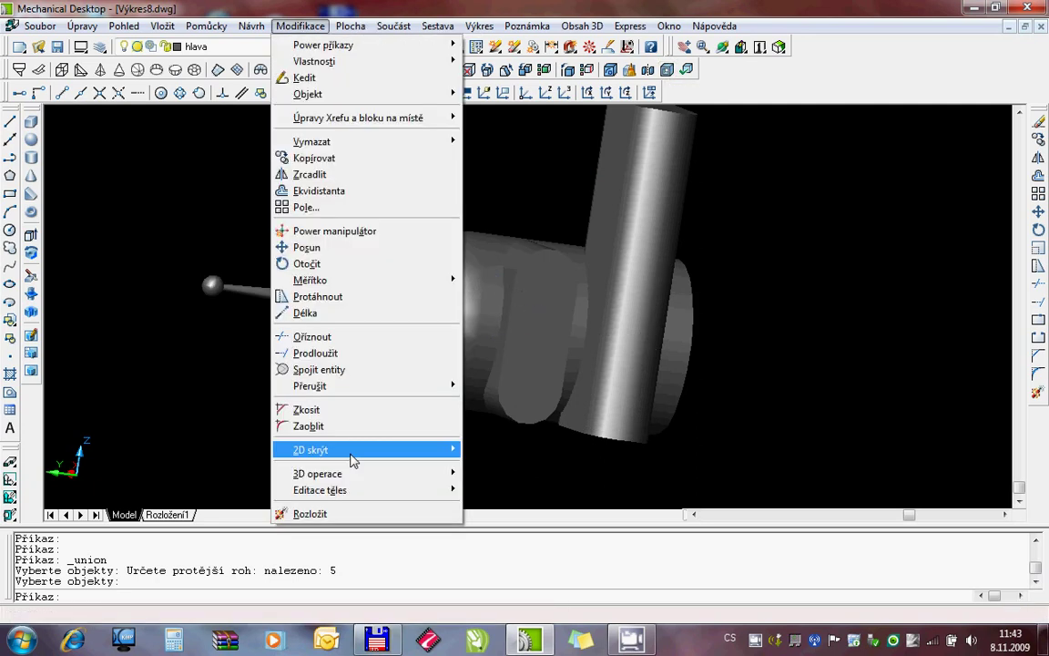
{"action": "mouse_move", "coordinate": [320, 490]}
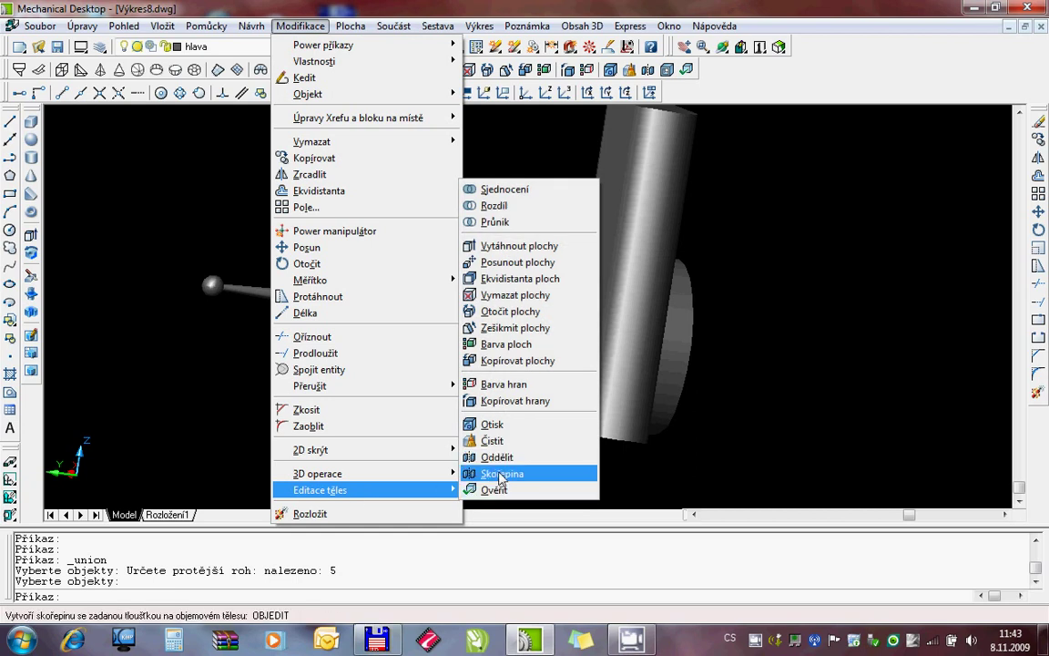
Step: Shell the merged head to a 0.75 wall, removing the visor's front face, with snap off
{"action": "left_click", "coordinate": [499, 480]}
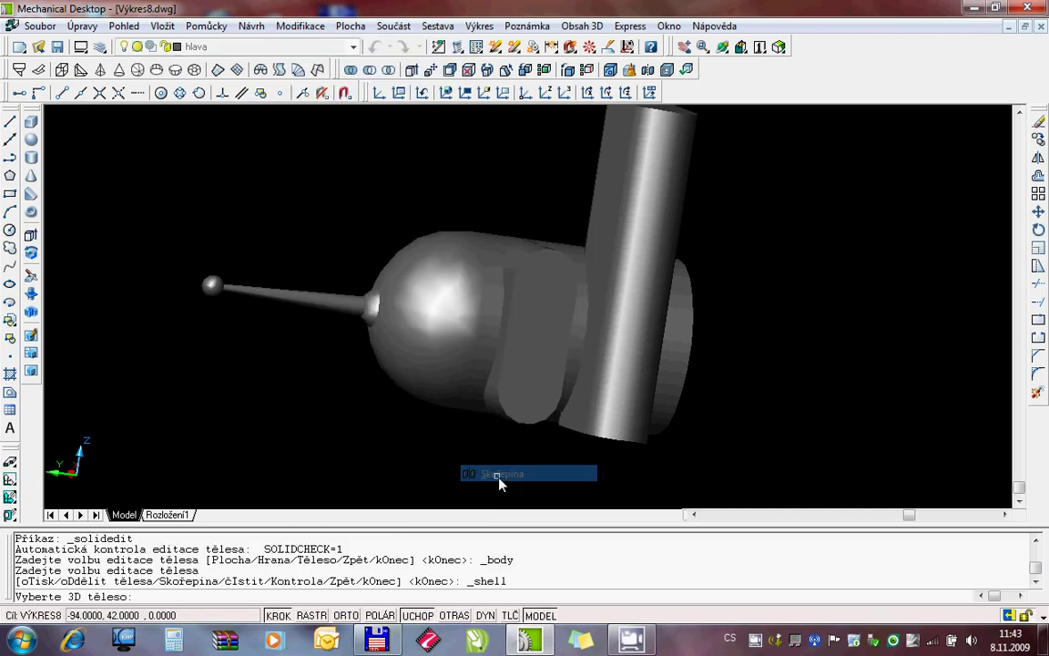
{"action": "left_click", "coordinate": [507, 340]}
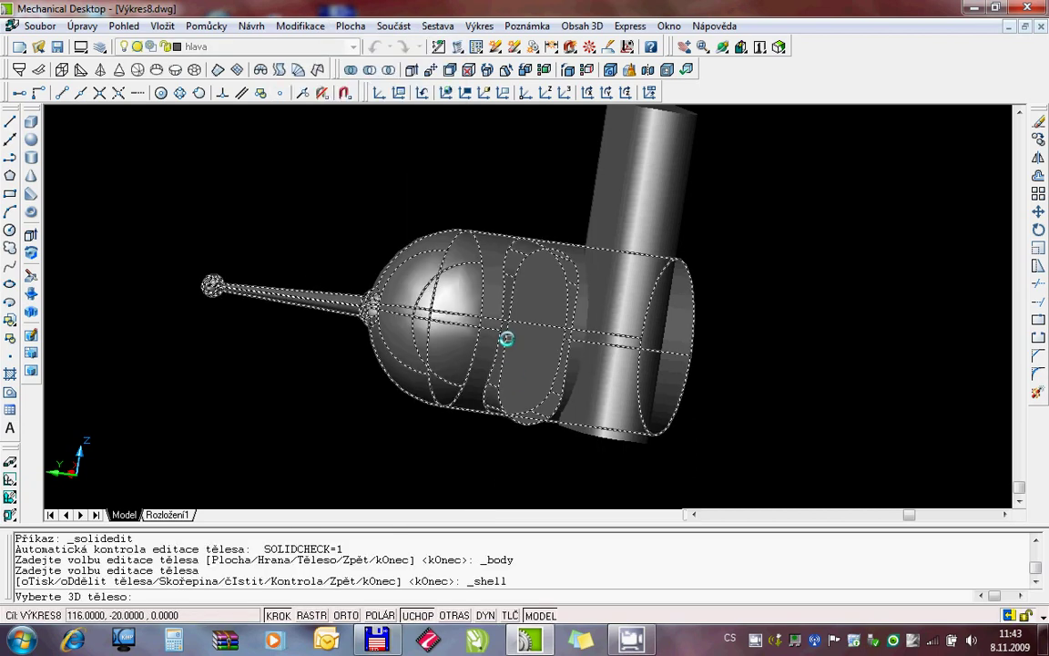
{"action": "left_click", "coordinate": [278, 616]}
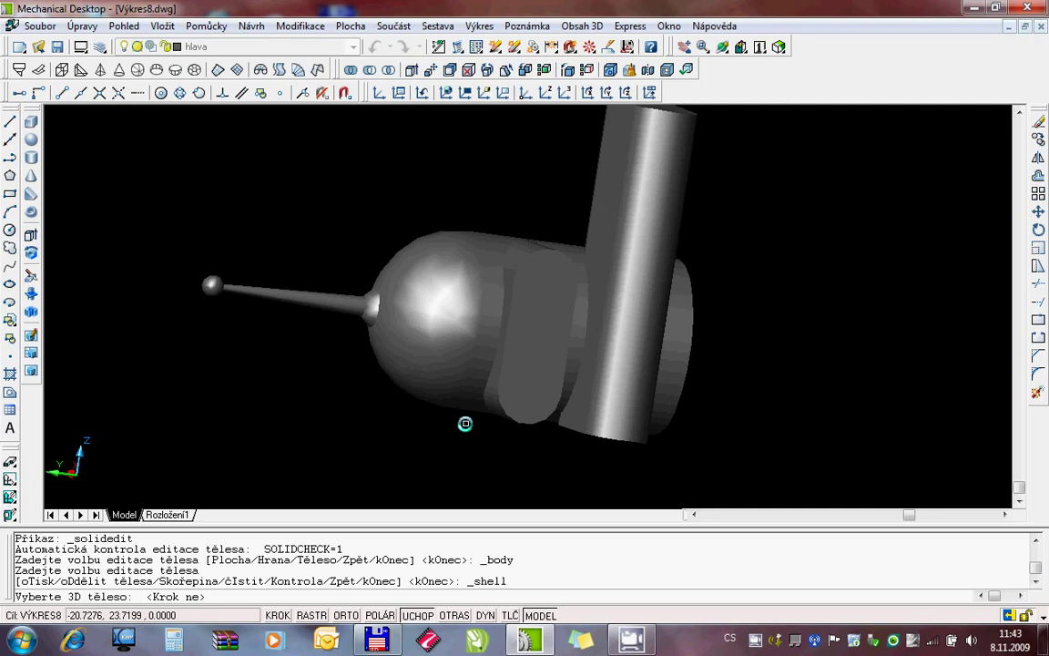
{"action": "left_click", "coordinate": [502, 348]}
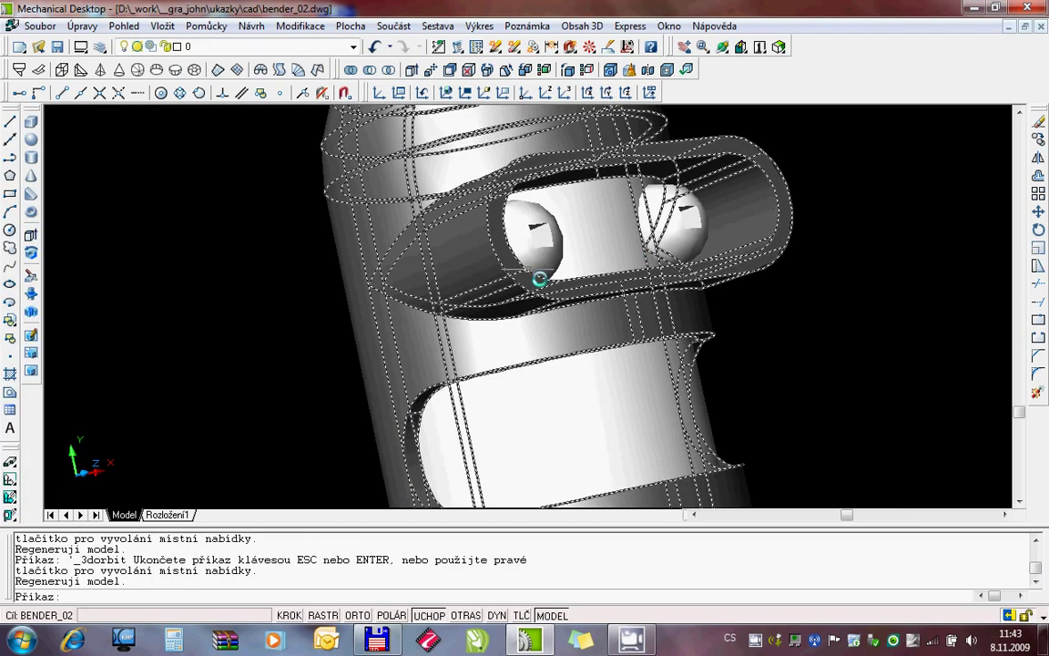
{"action": "middle_click_drag", "start_coordinate": [532, 269], "coordinate": [748, 214], "text": "shift"}
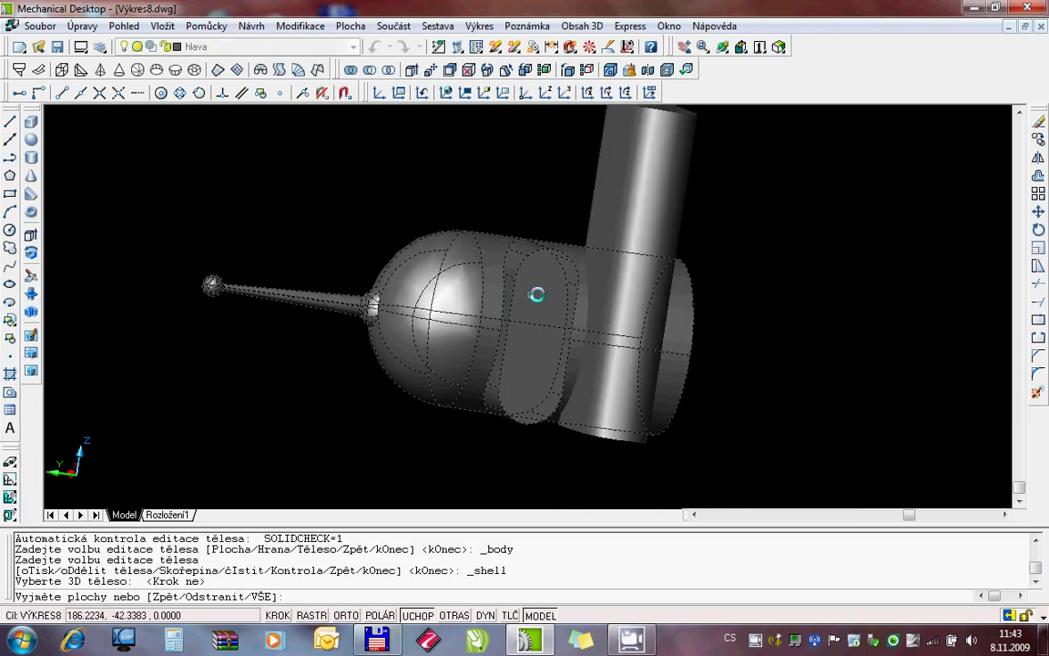
{"action": "left_click", "coordinate": [539, 293]}
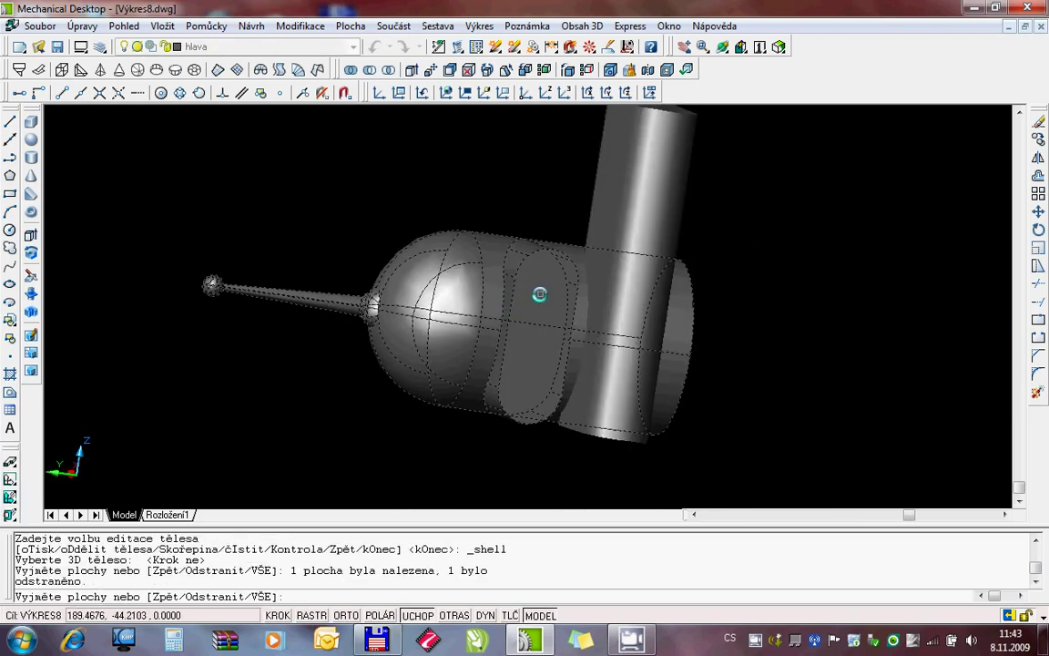
{"action": "left_click_drag", "start_coordinate": [495, 567], "coordinate": [293, 576]}
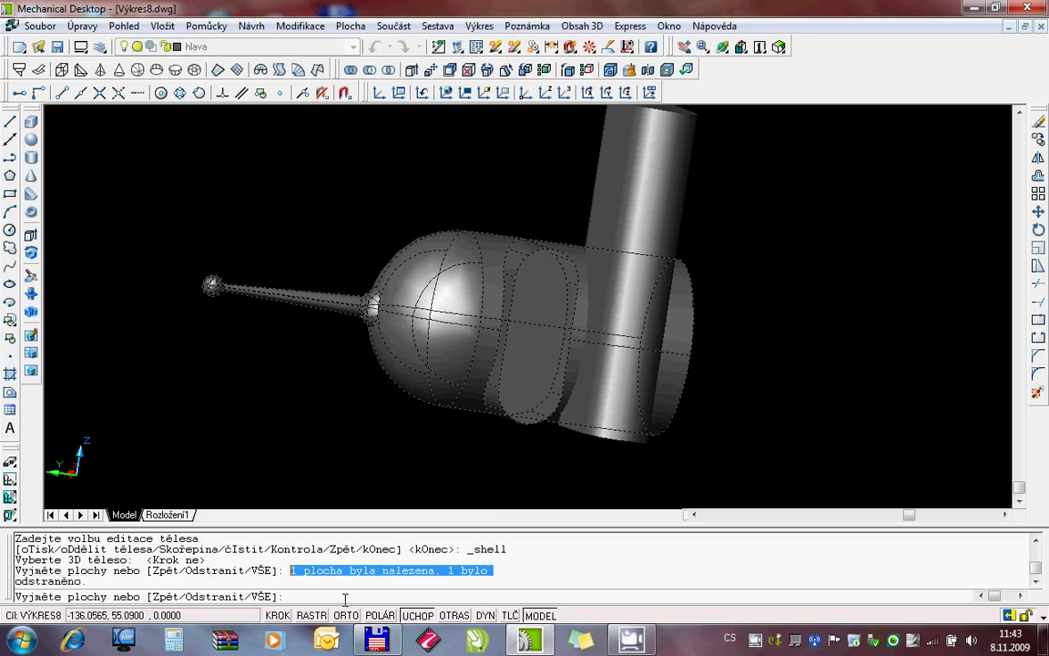
{"action": "key", "text": "Return"}
{"action": "type", "text": "0.75"}
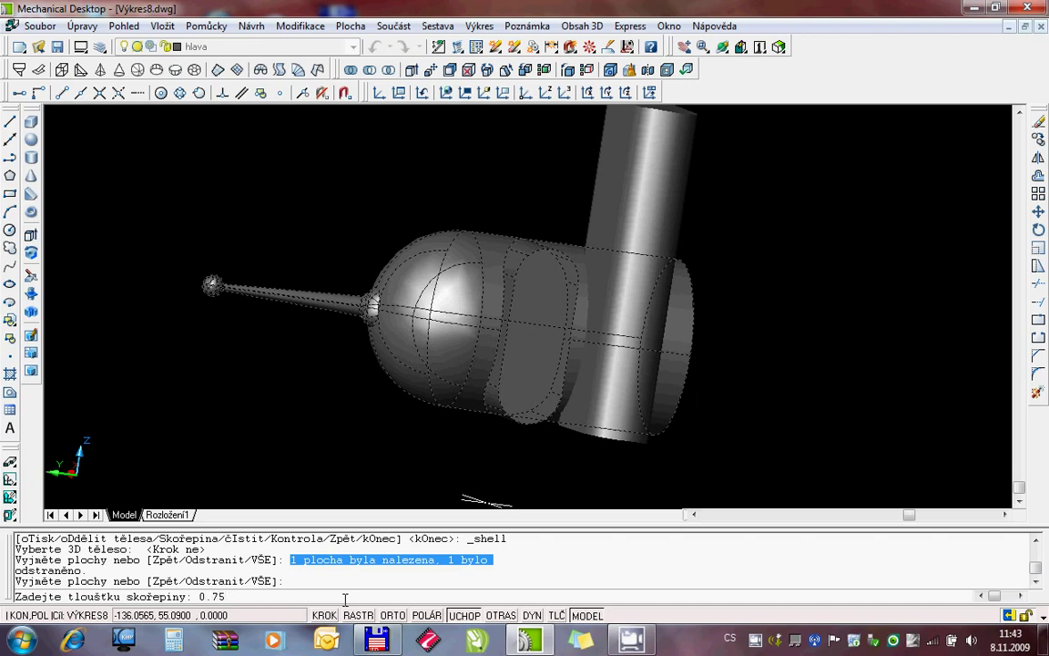
{"action": "key", "text": "Return"}
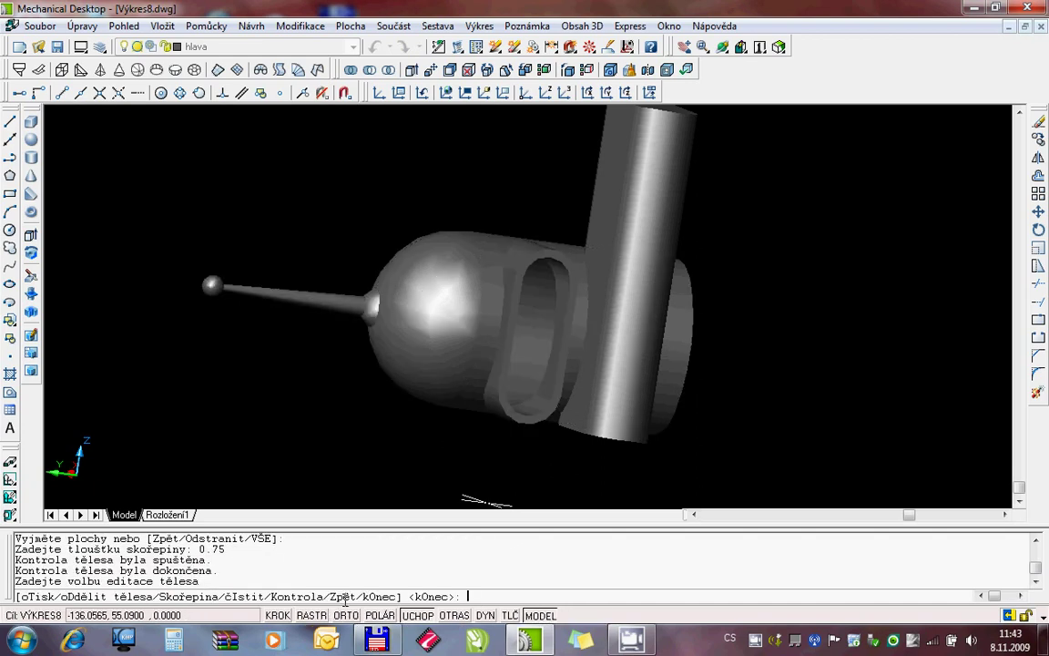
{"action": "right_click", "coordinate": [557, 183]}
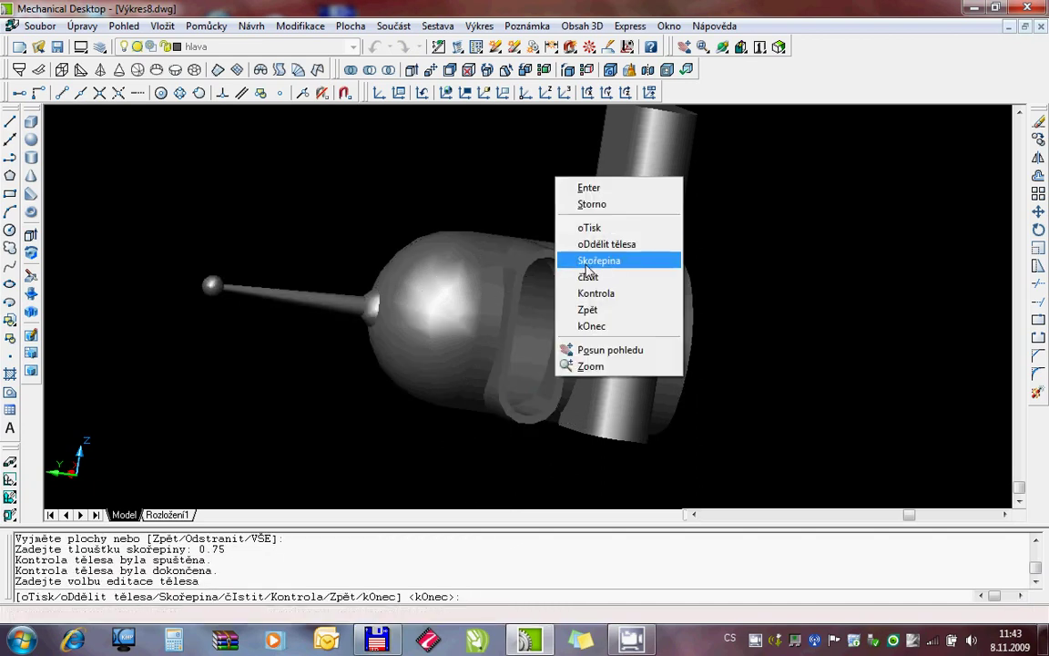
{"action": "key", "text": "Escape"}
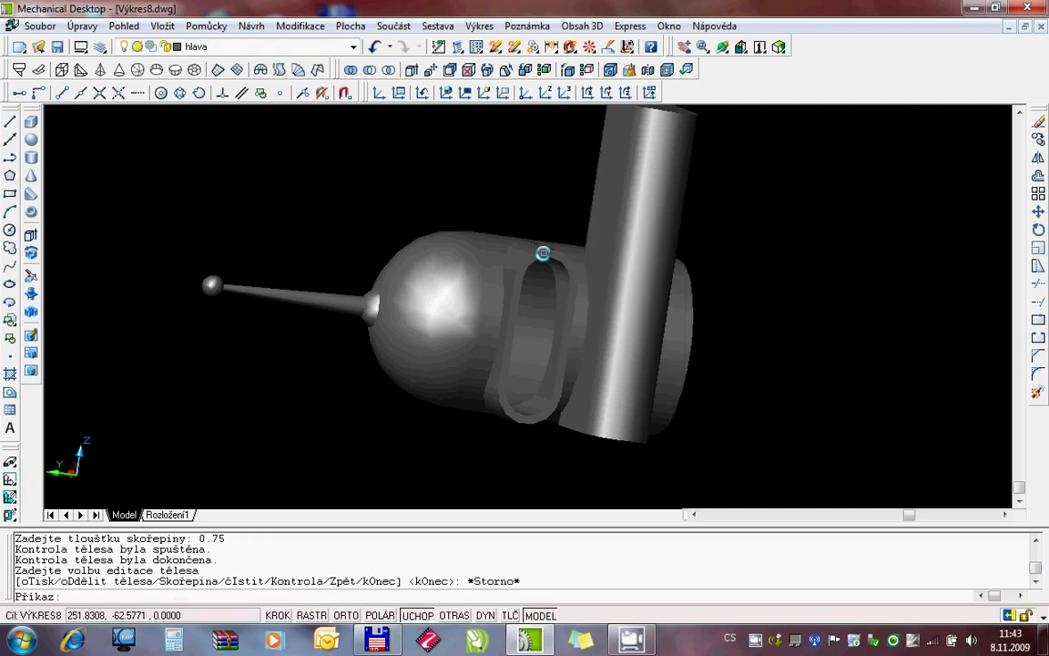
Step: Orbit the view to see both the visor and the long bar
{"action": "right_click", "coordinate": [541, 255]}
{"action": "left_click", "coordinate": [554, 335]}
{"action": "left_click_drag", "start_coordinate": [492, 342], "coordinate": [521, 325]}
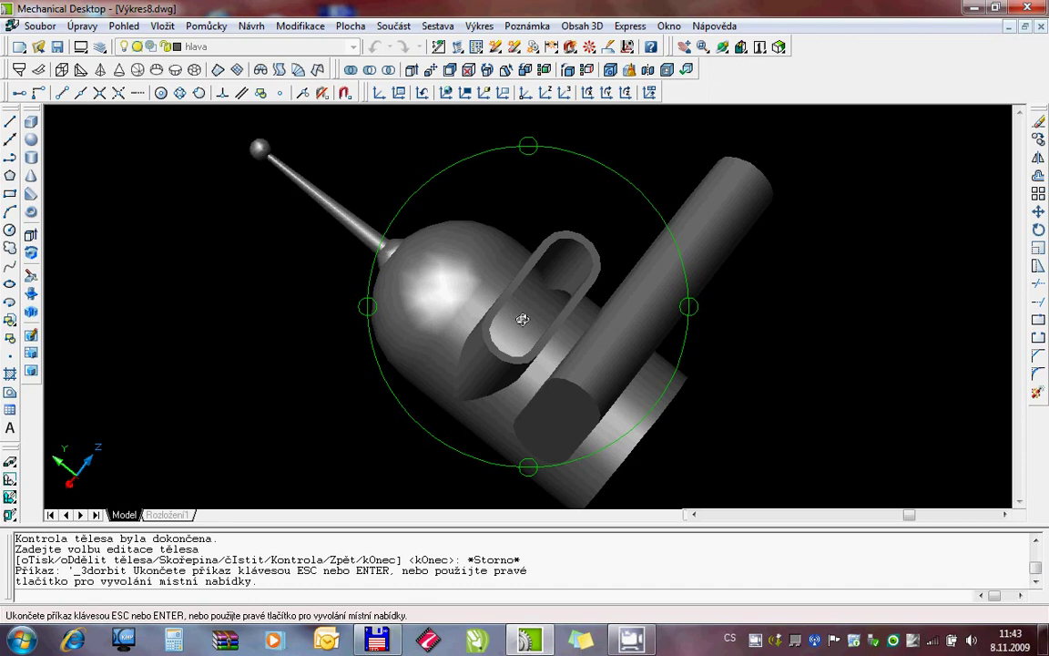
{"action": "key", "text": "Escape"}
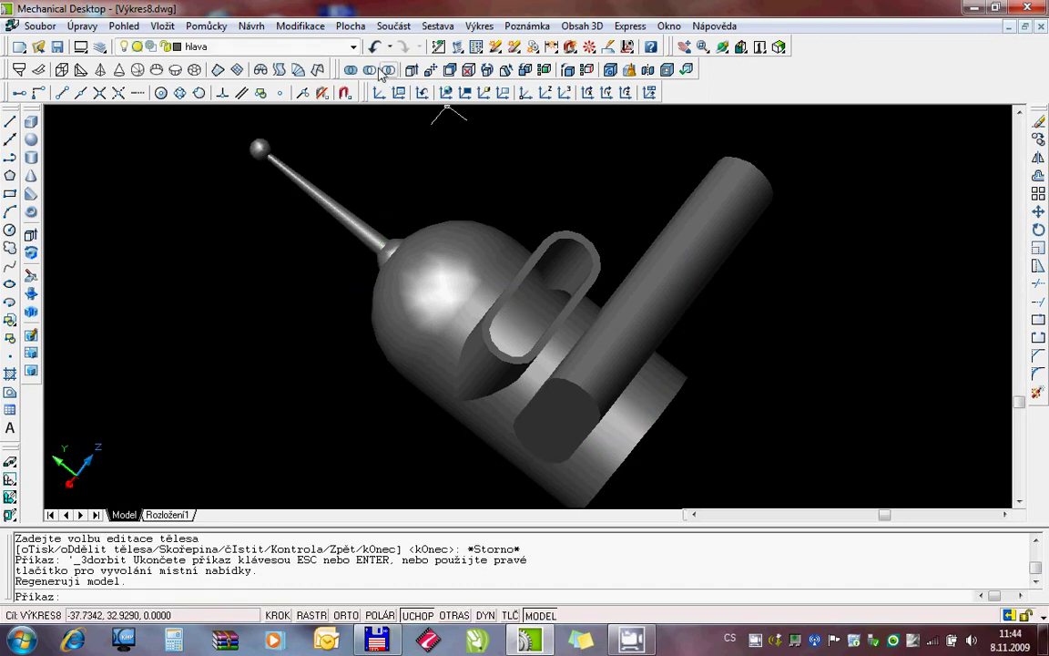
Step: Subtract the long bar from the shelled head to cut the curved mouth opening
{"action": "left_click", "coordinate": [372, 73]}
{"action": "left_click", "coordinate": [423, 247]}
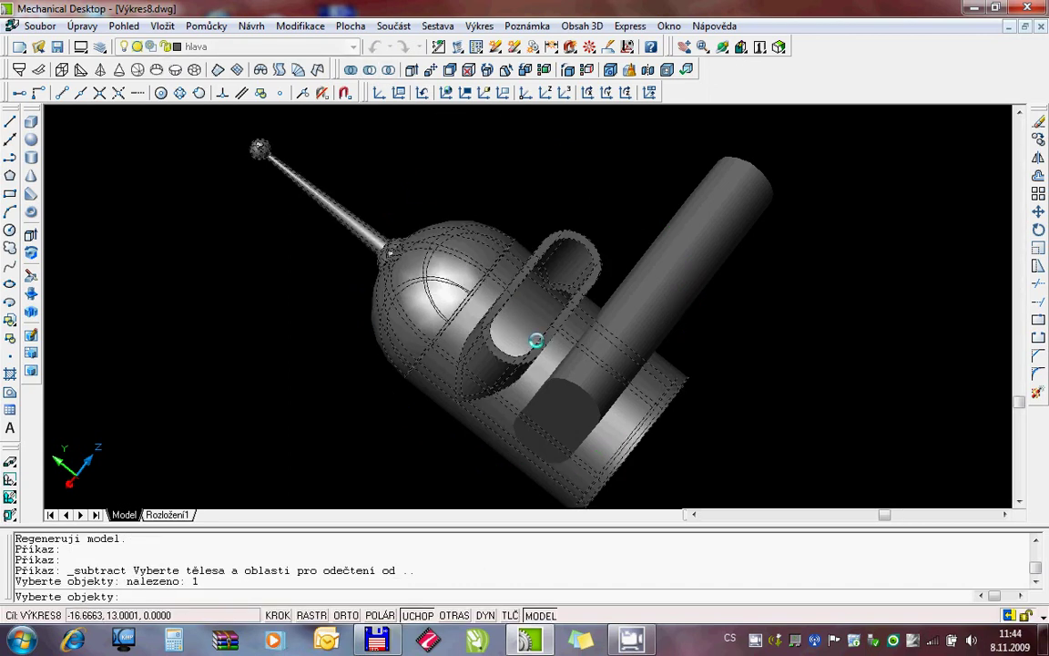
{"action": "key", "text": "Return"}
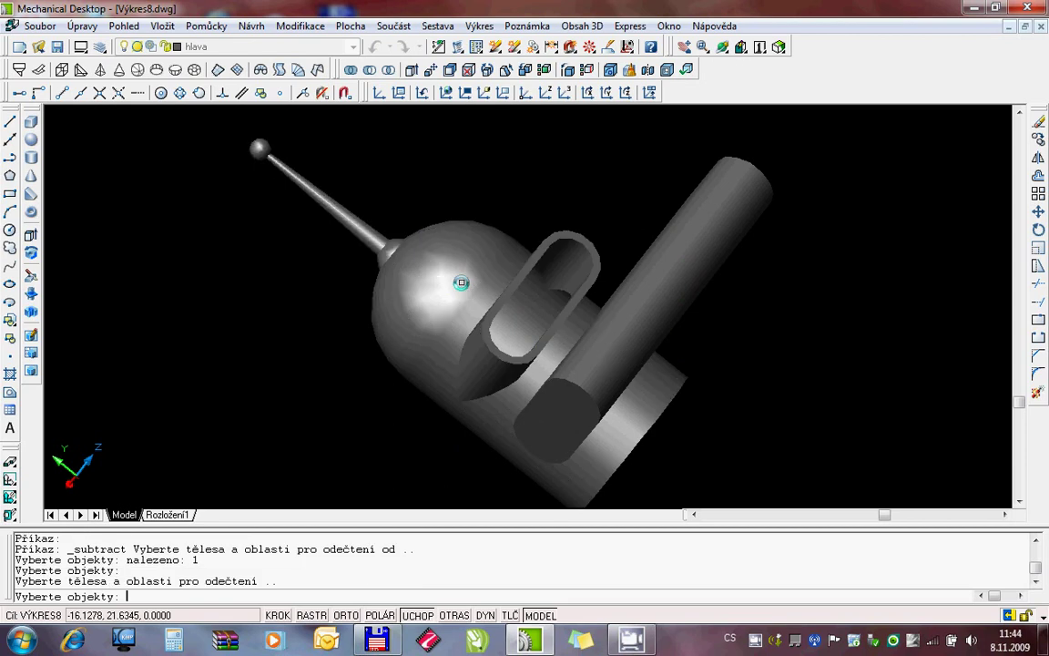
{"action": "left_click", "coordinate": [679, 233]}
{"action": "left_click", "coordinate": [778, 294]}
{"action": "left_click", "coordinate": [670, 189]}
{"action": "key", "text": "Return"}
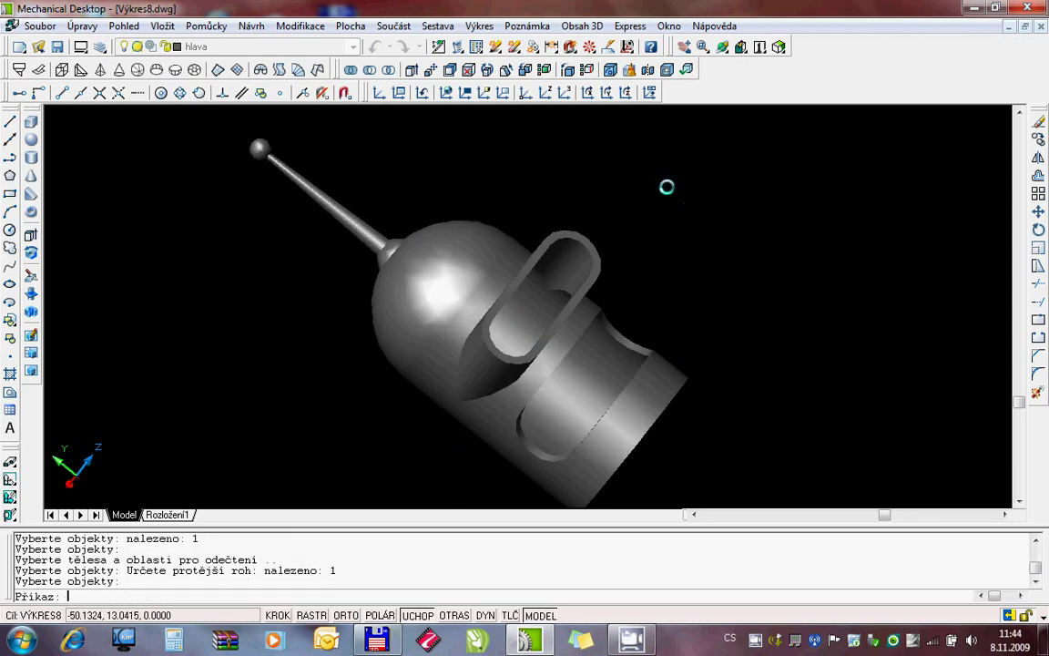
{"action": "key", "text": "Escape"}
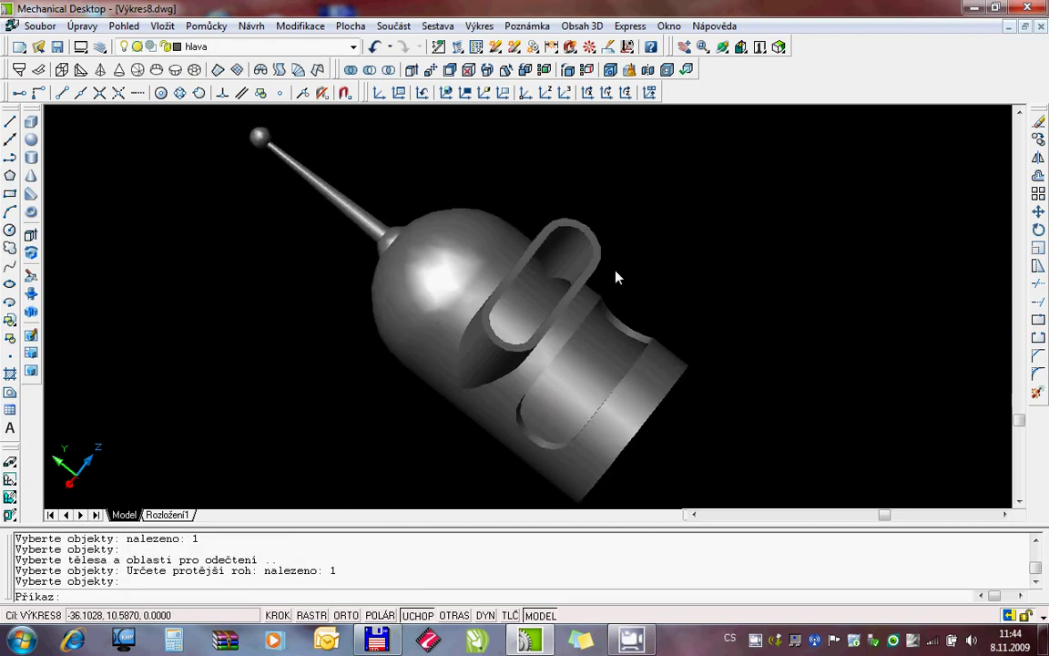
{"action": "left_click", "coordinate": [235, 49]}
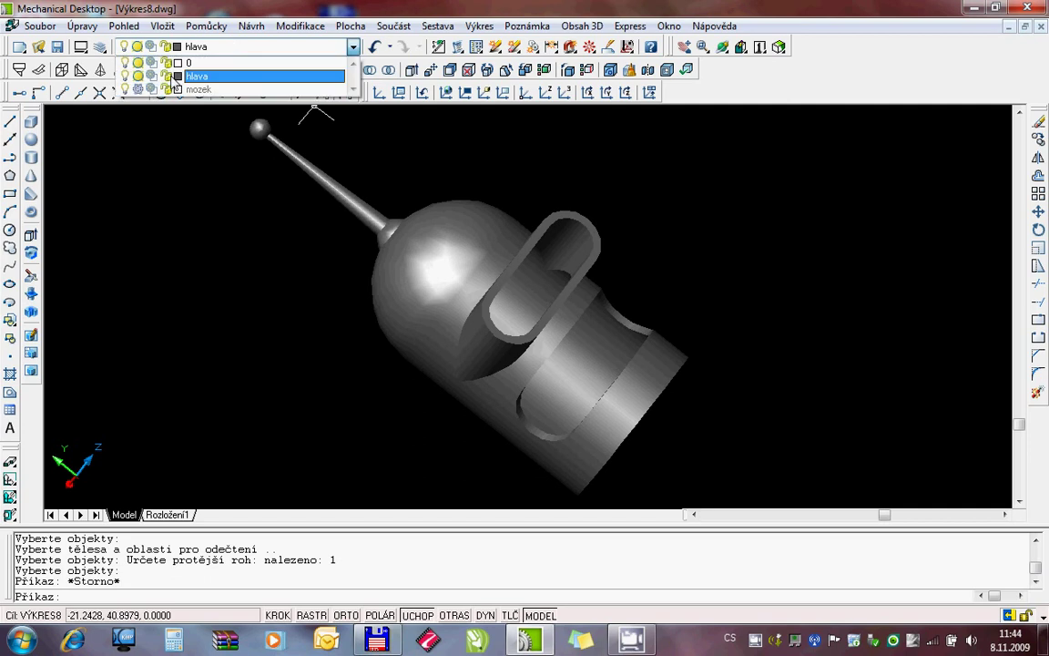
Step: Thaw the mozek layer so the eyes reappear, and orbit to face the mouth end
{"action": "left_click", "coordinate": [137, 90]}
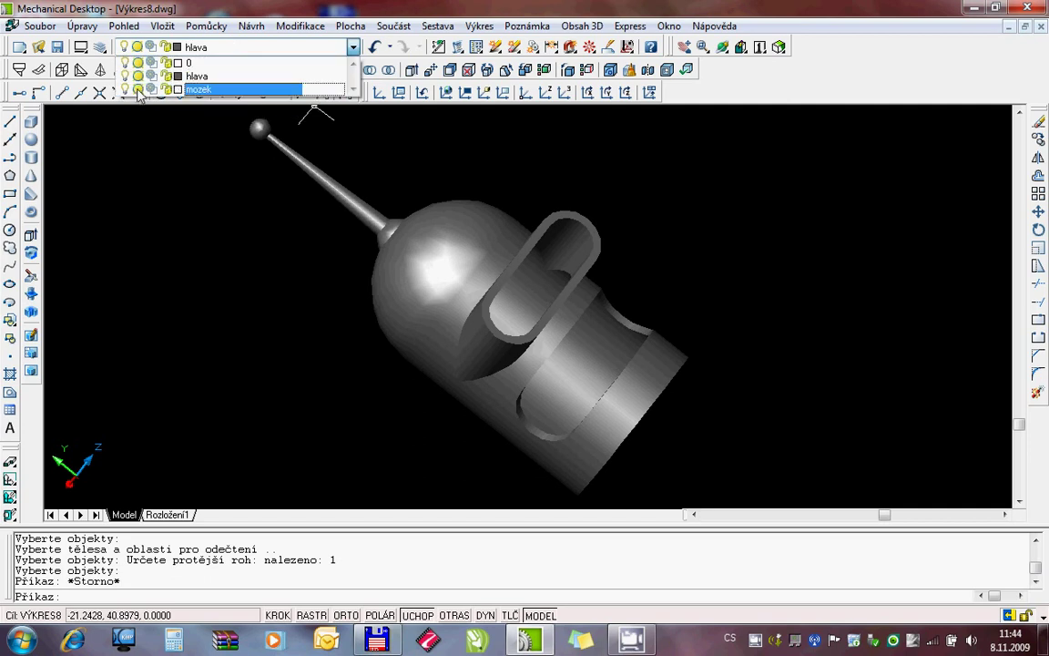
{"action": "left_click", "coordinate": [178, 213]}
{"action": "right_click", "coordinate": [680, 229]}
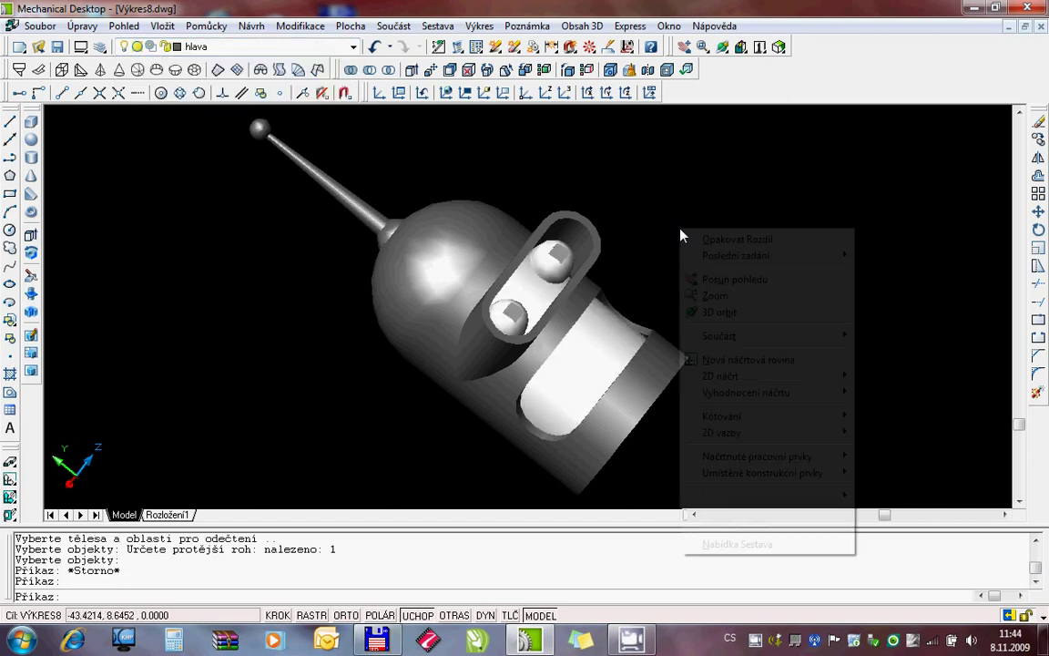
{"action": "left_click", "coordinate": [724, 312]}
{"action": "mouse_move", "coordinate": [725, 325]}
{"action": "left_mouse_down"}
{"action": "mouse_move", "coordinate": [547, 352]}
{"action": "mouse_move", "coordinate": [615, 371]}
{"action": "left_mouse_up"}
{"action": "key", "text": "Escape"}
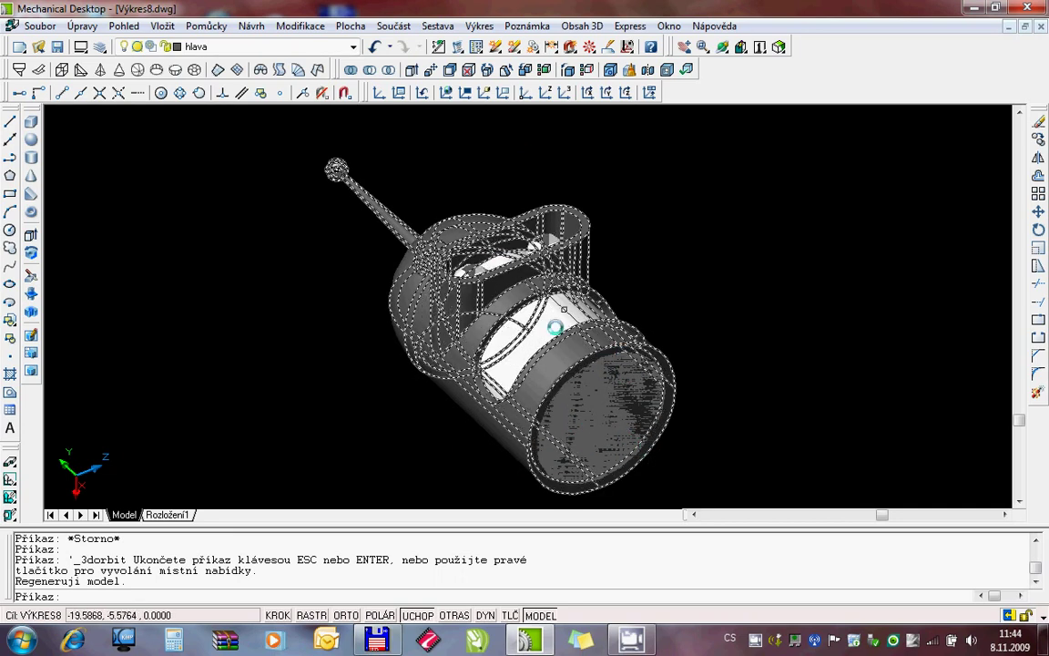
{"action": "left_click", "coordinate": [252, 25]}
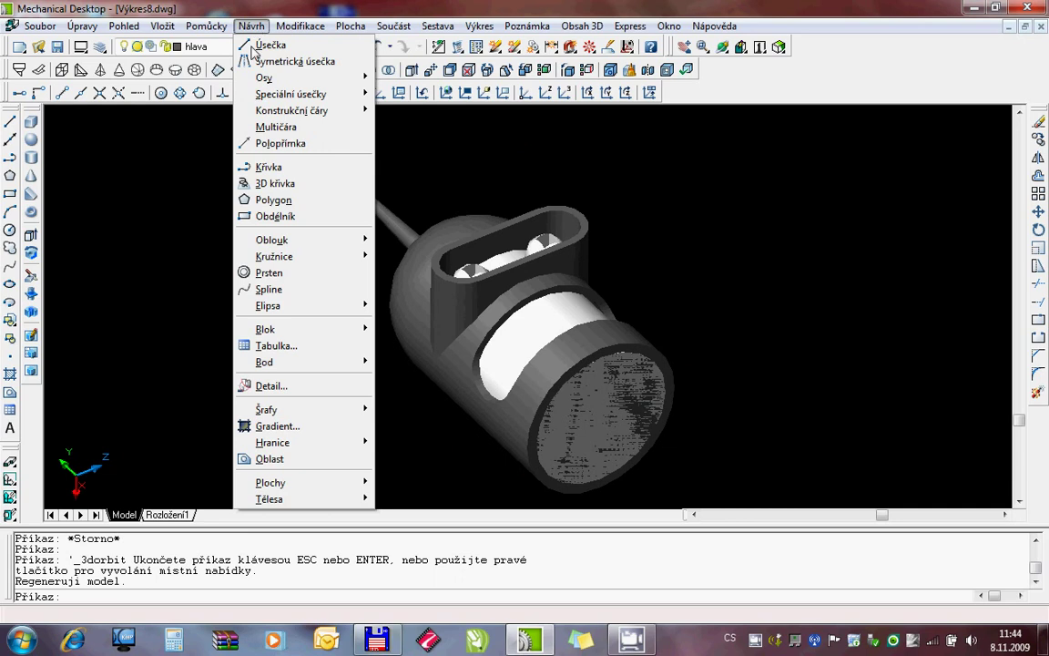
{"action": "mouse_move", "coordinate": [269, 499]}
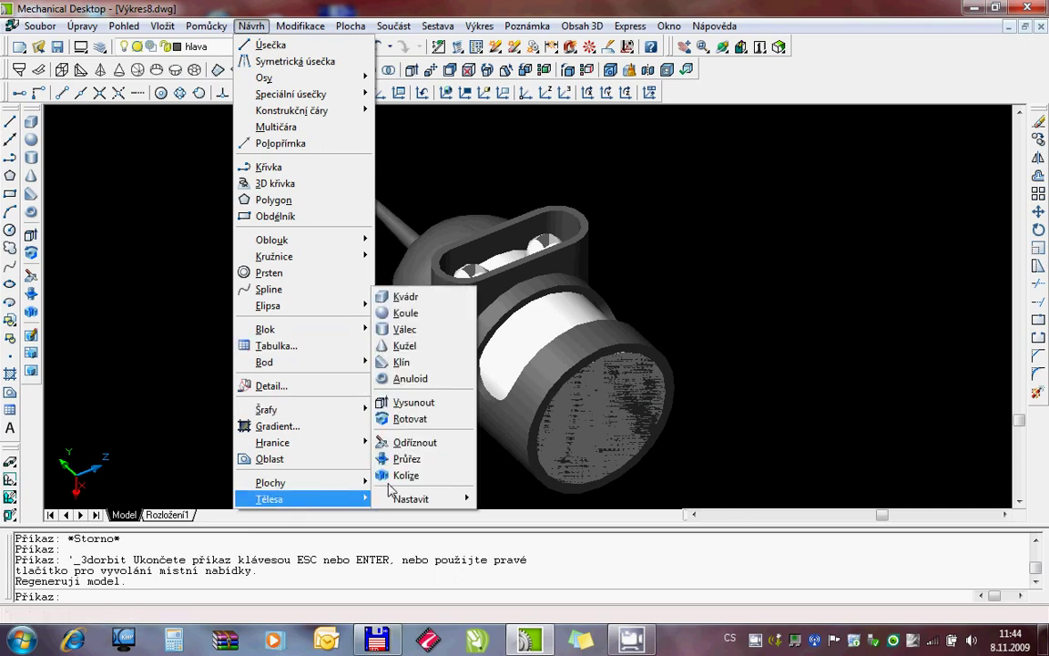
Step: Attempt interference checks between the head body and the inner cylinder, cancelling each try
{"action": "left_click", "coordinate": [406, 475]}
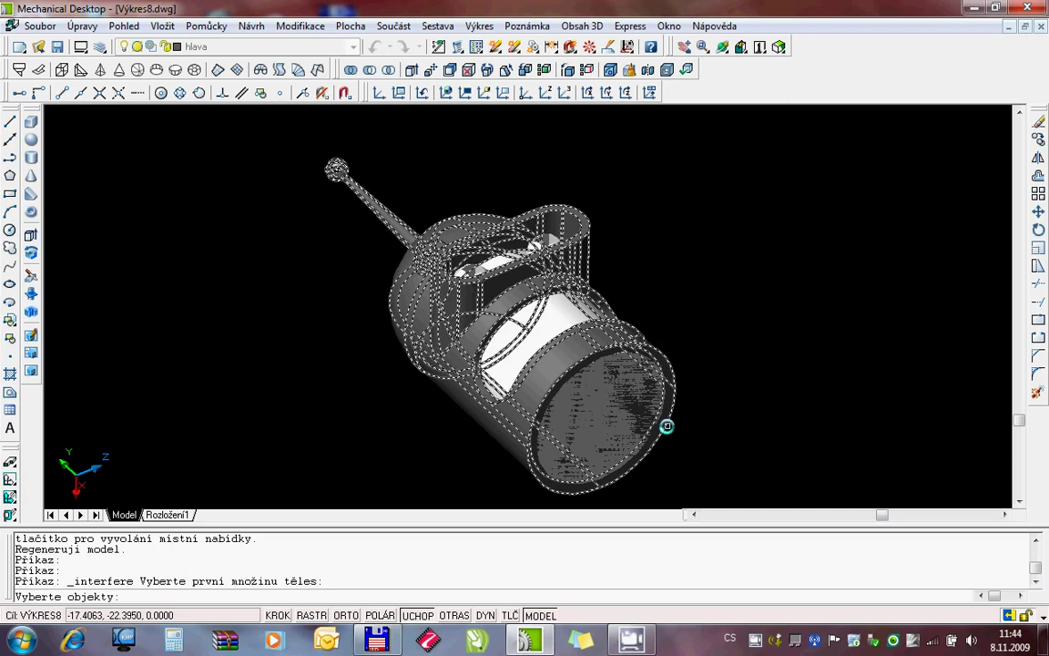
{"action": "left_click", "coordinate": [667, 425]}
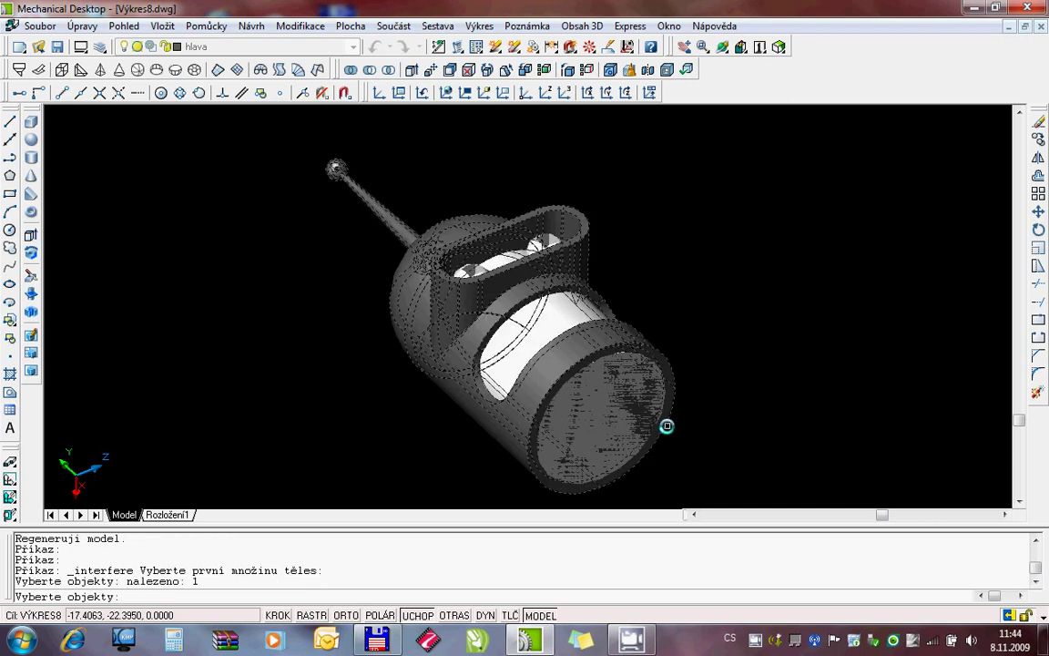
{"action": "key", "text": "Return"}
{"action": "left_click", "coordinate": [656, 385]}
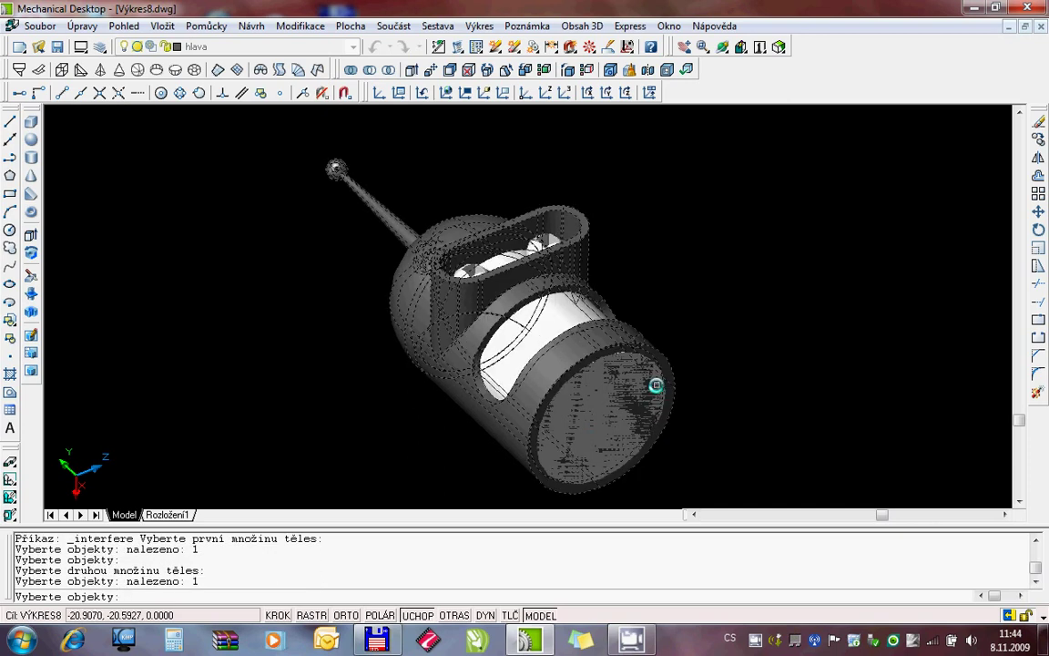
{"action": "key", "text": "Return"}
{"action": "key", "text": "Escape"}
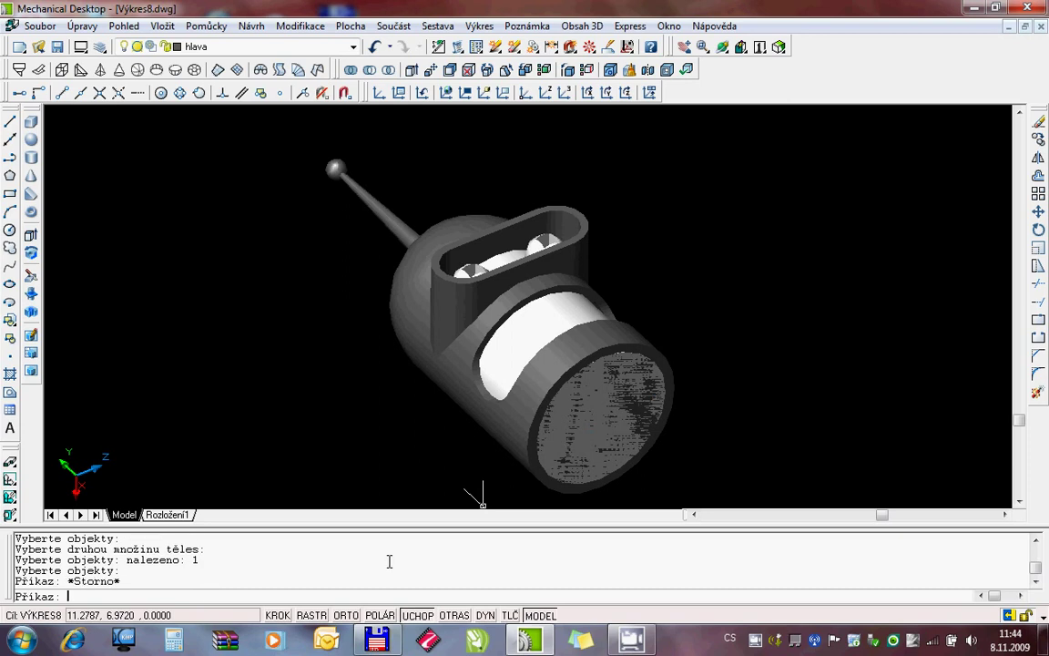
{"action": "type", "text": "INTERFER"}
{"action": "key", "text": "Return"}
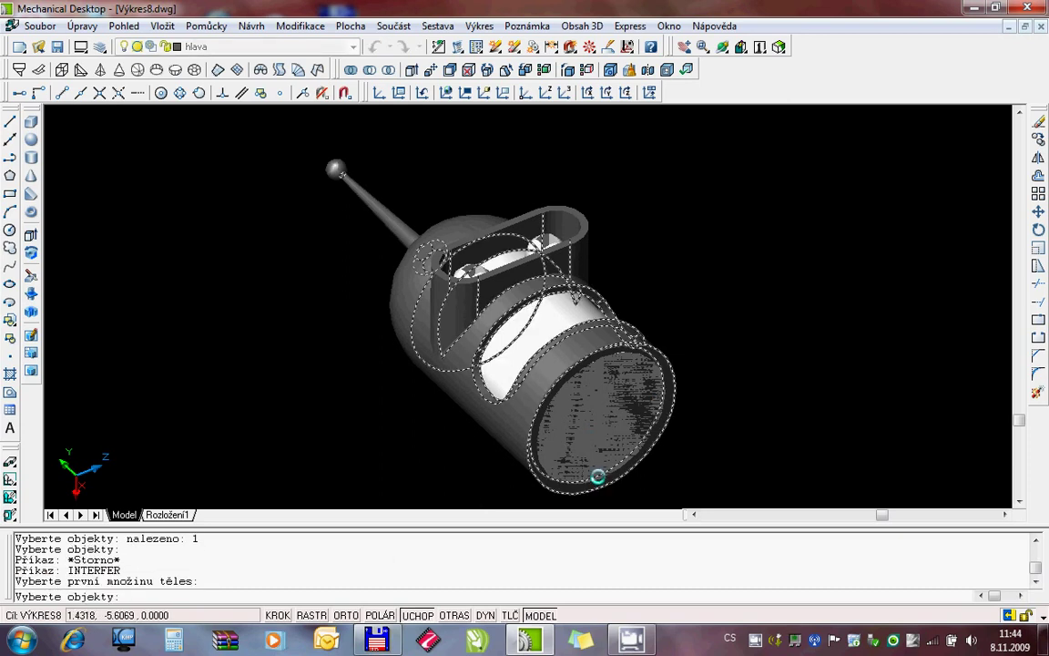
{"action": "left_click", "coordinate": [660, 440]}
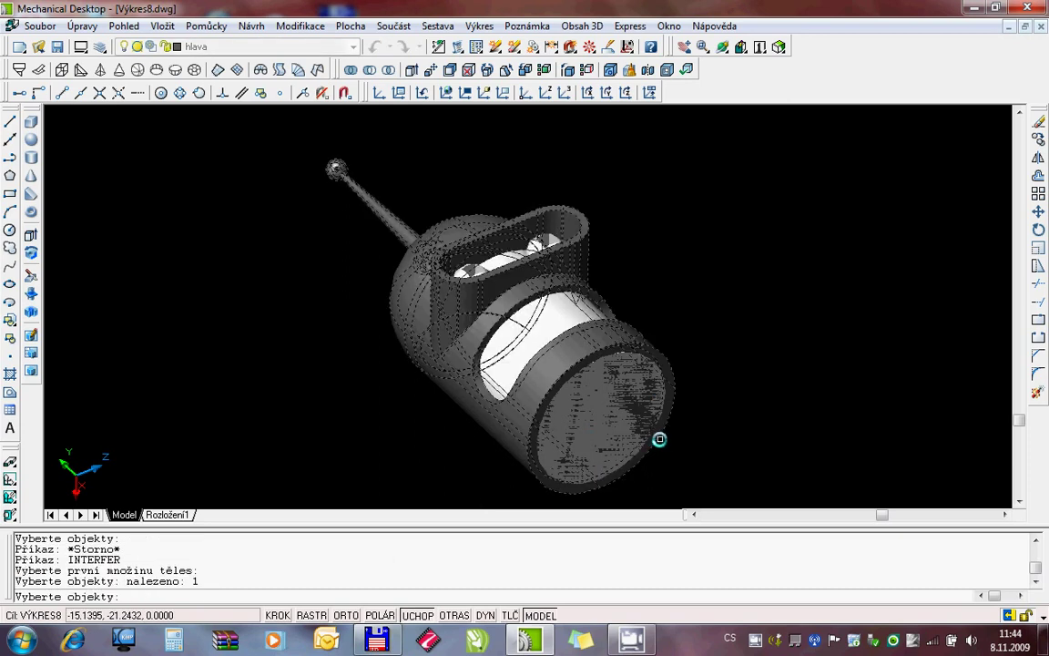
{"action": "key", "text": "Return"}
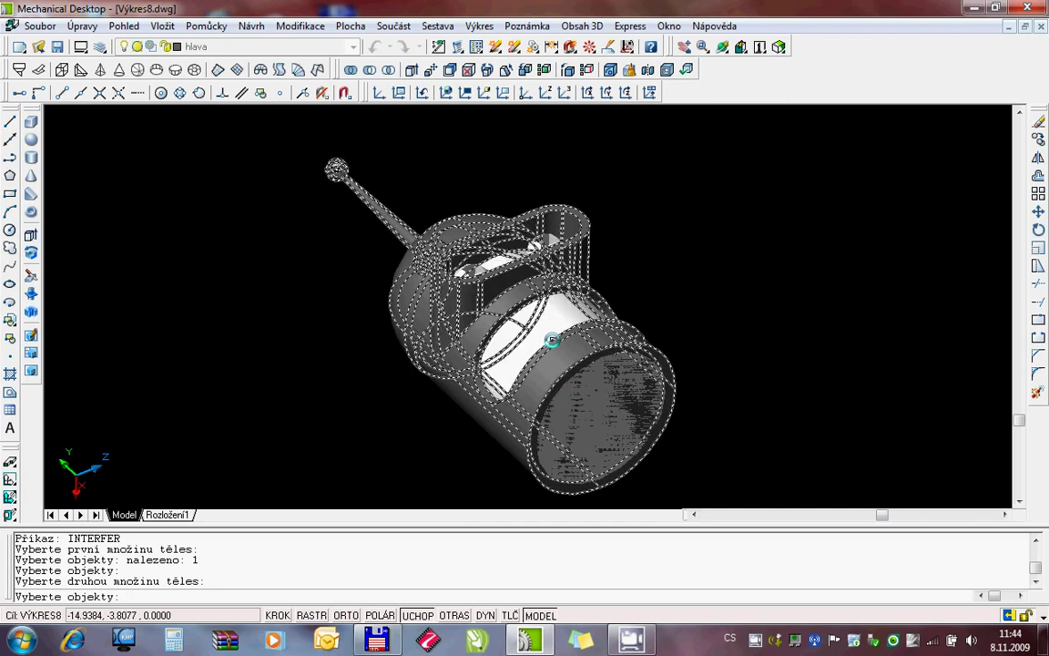
{"action": "left_click", "coordinate": [552, 340]}
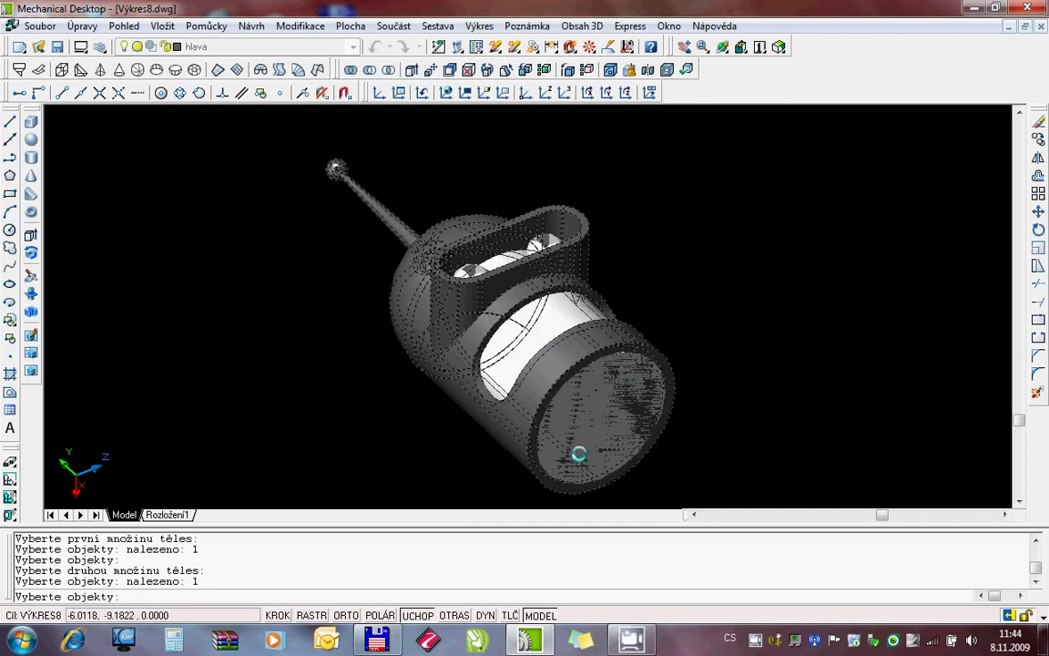
{"action": "key", "text": "Escape"}
Step: Run INTERFER on the head body and inner cylinder, answering Ano to create the interference solid
{"action": "type", "text": "Příkaz: INTERFER"}
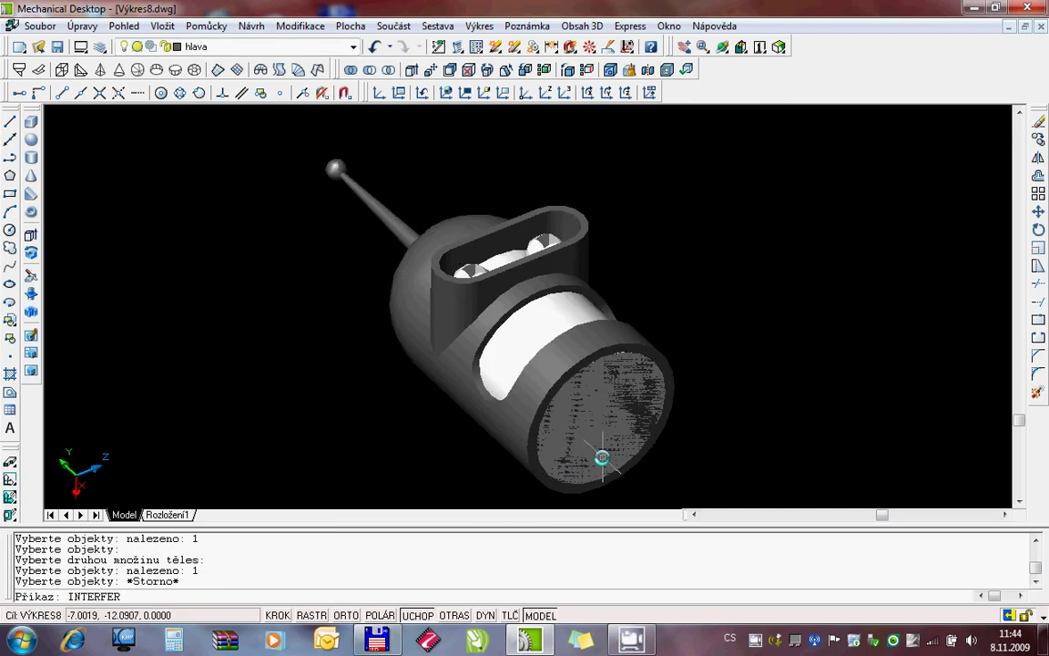
{"action": "key", "text": "Return"}
{"action": "left_click", "coordinate": [657, 440]}
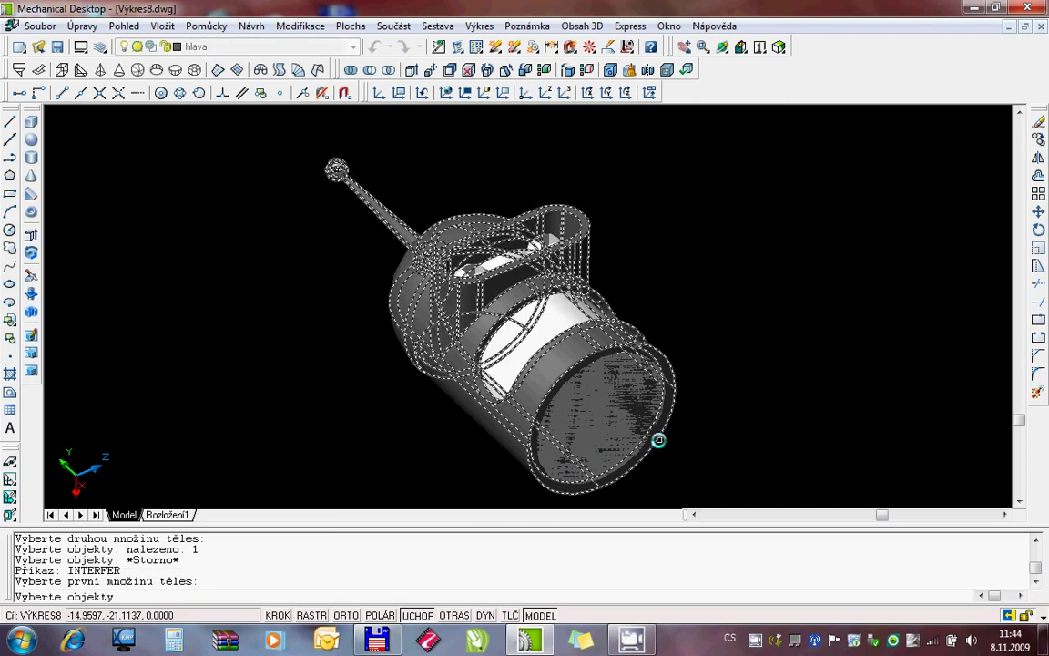
{"action": "left_click", "coordinate": [658, 441]}
{"action": "key", "text": "Return"}
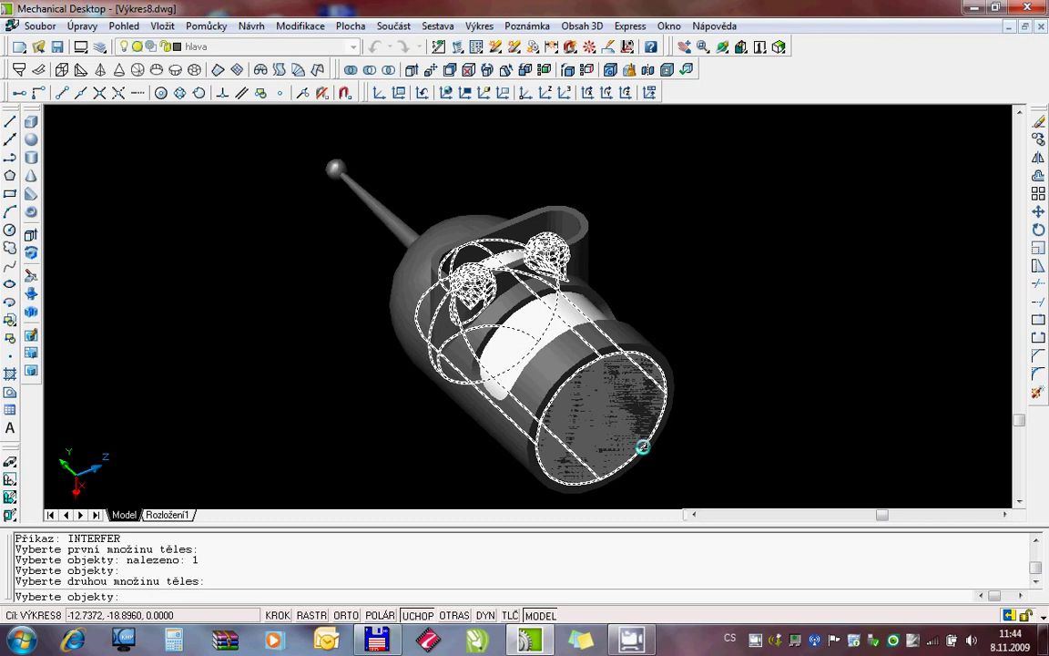
{"action": "left_click", "coordinate": [641, 446]}
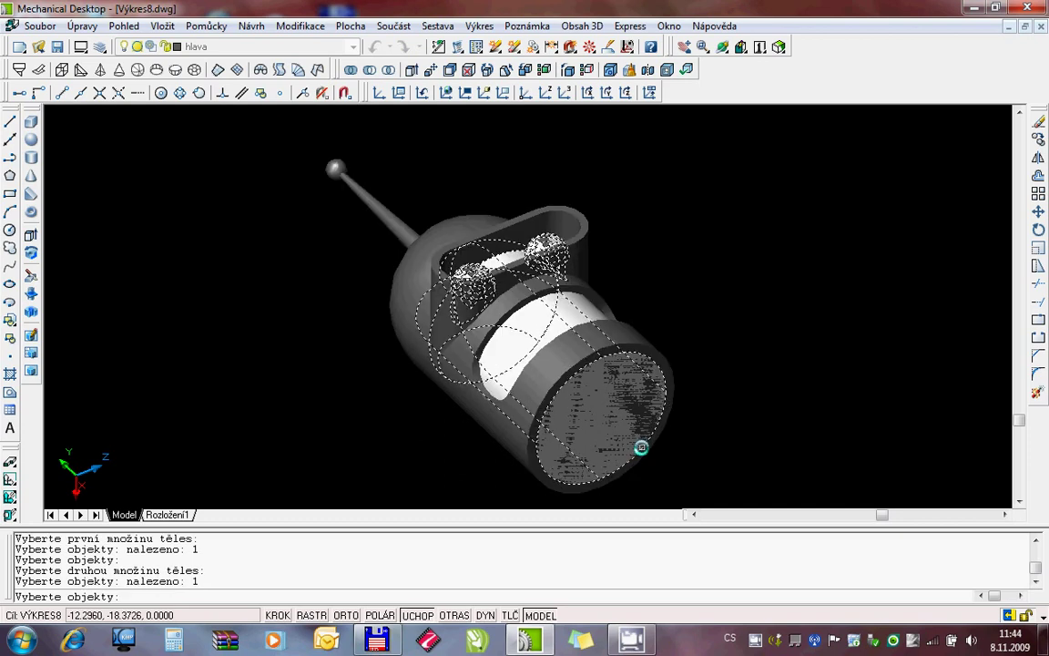
{"action": "key", "text": "Return"}
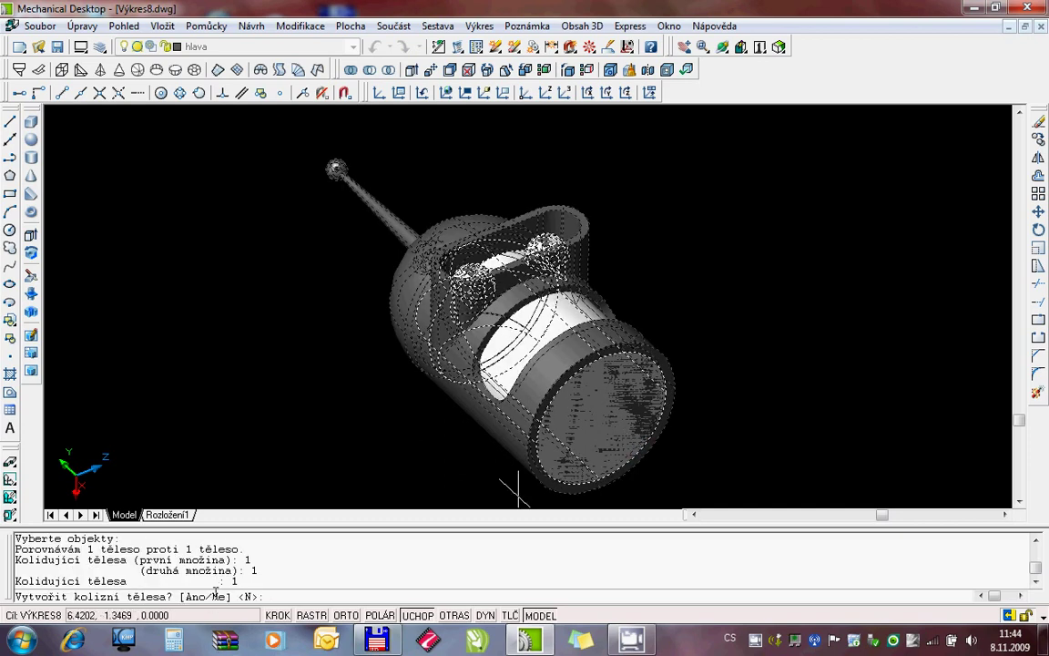
{"action": "left_click_drag", "start_coordinate": [235, 580], "coordinate": [159, 581]}
{"action": "type", "text": "a"}
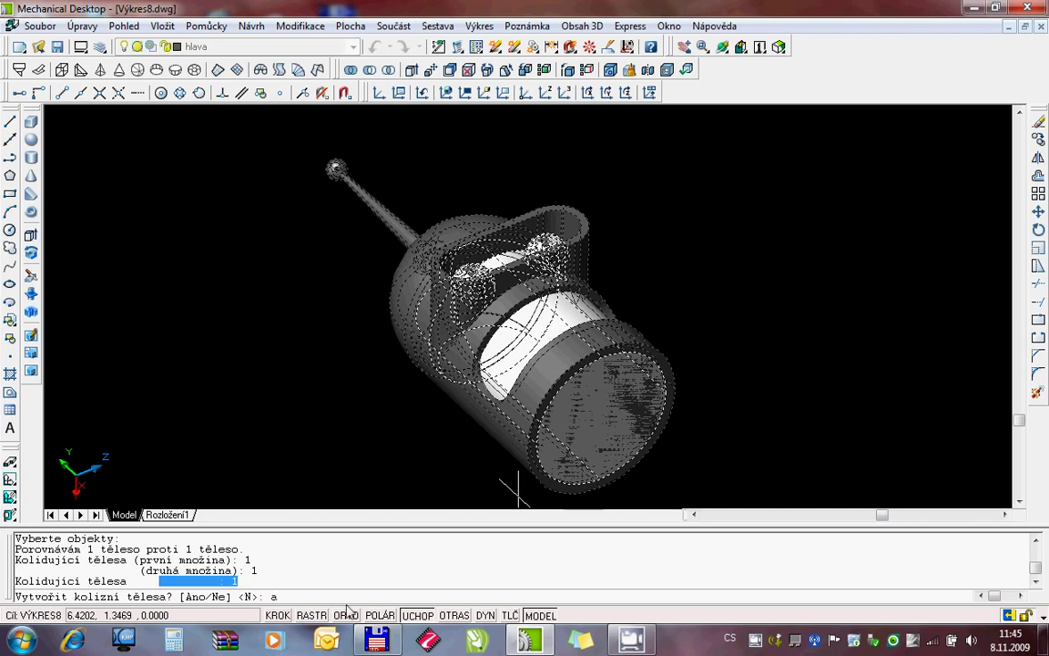
{"action": "key", "text": "Return"}
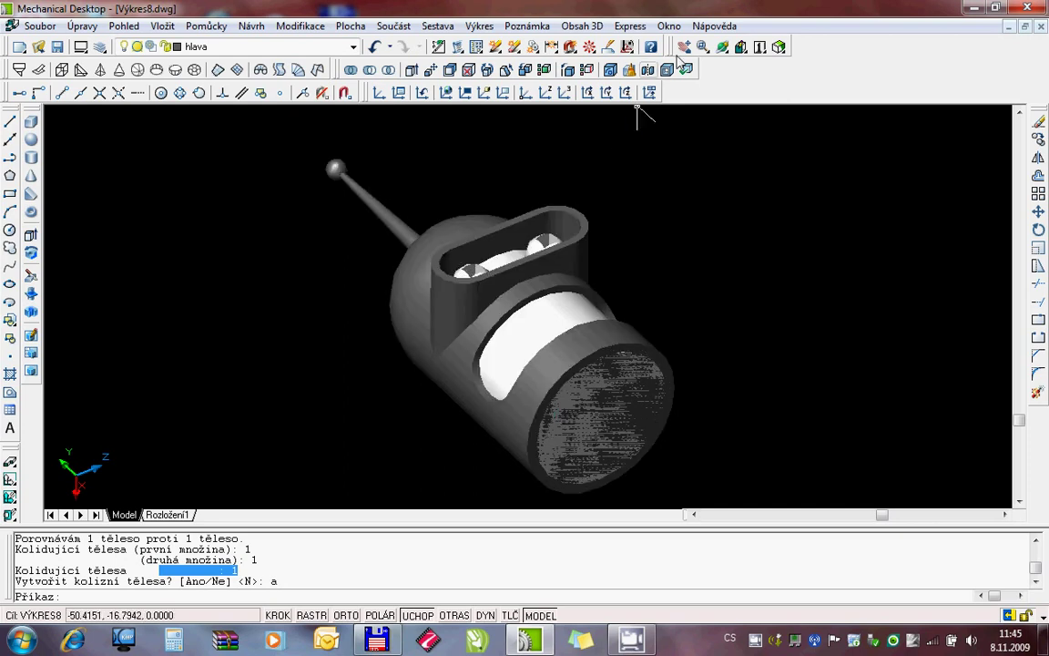
Step: Zoom into the end cap and subtract the inner cylinder from the outer body
{"action": "left_click", "coordinate": [702, 46]}
{"action": "left_click", "coordinate": [489, 319]}
{"action": "left_click", "coordinate": [737, 453]}
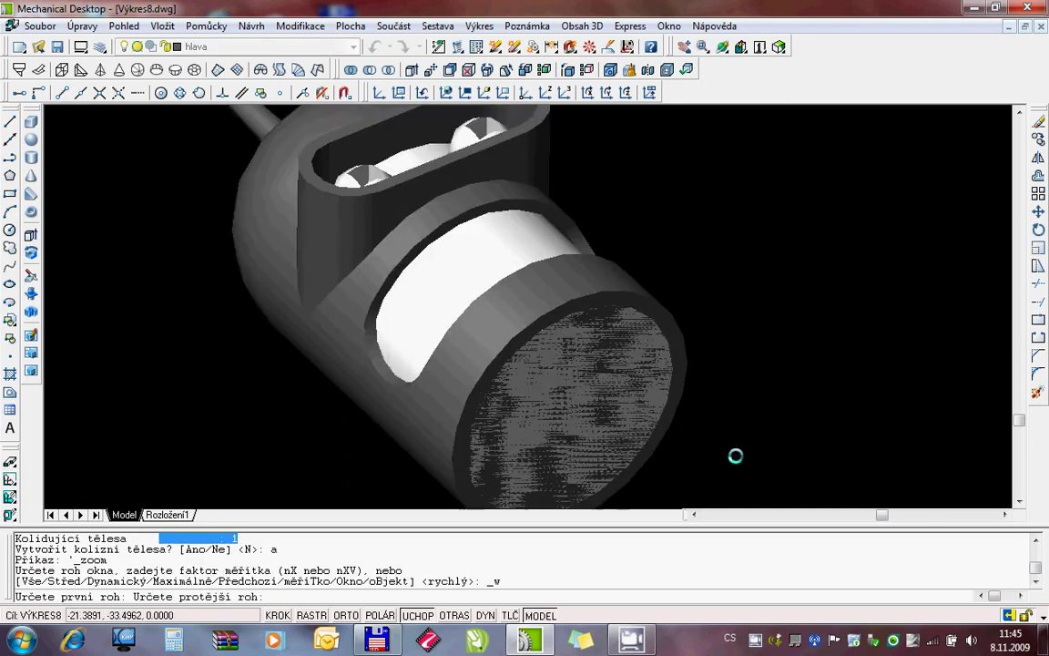
{"action": "left_click", "coordinate": [369, 71]}
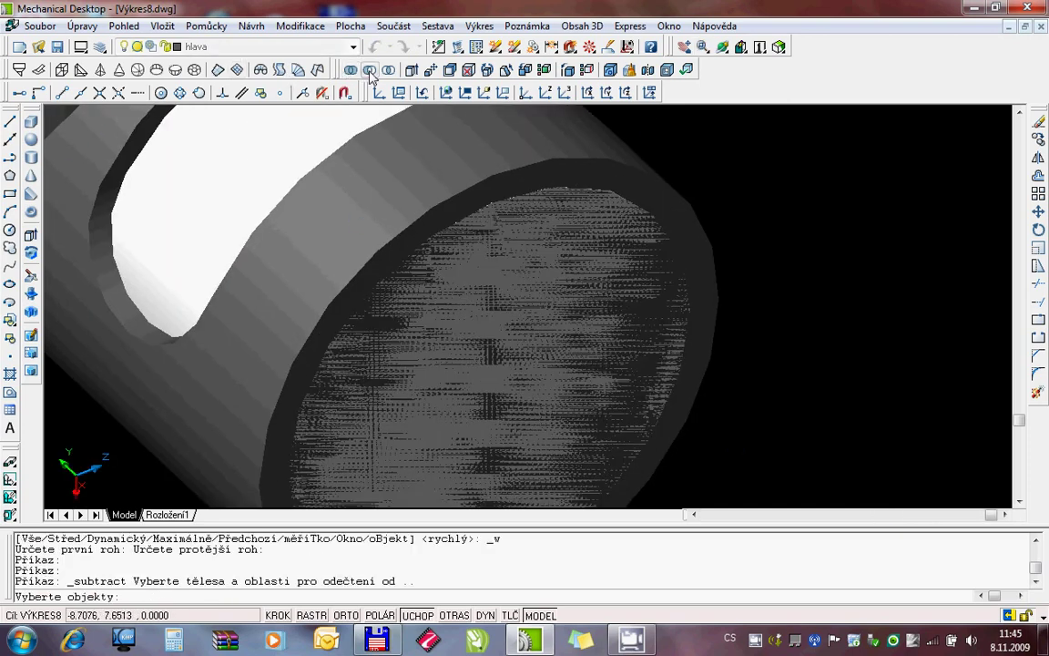
{"action": "left_click", "coordinate": [344, 146]}
{"action": "key", "text": "Return"}
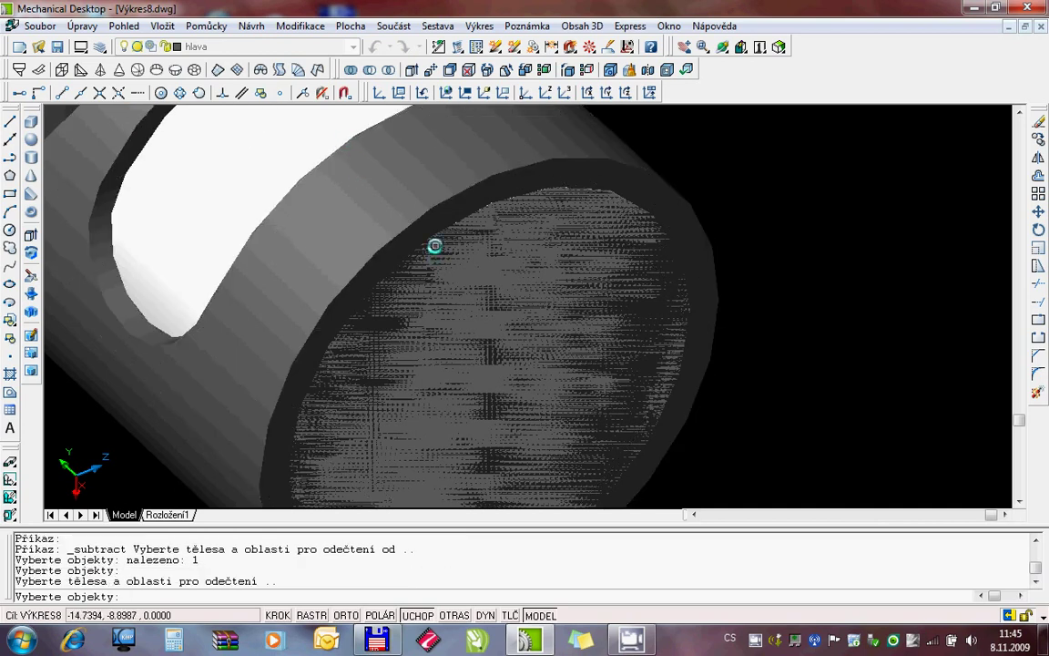
{"action": "left_click", "coordinate": [434, 238]}
{"action": "key", "text": "Return"}
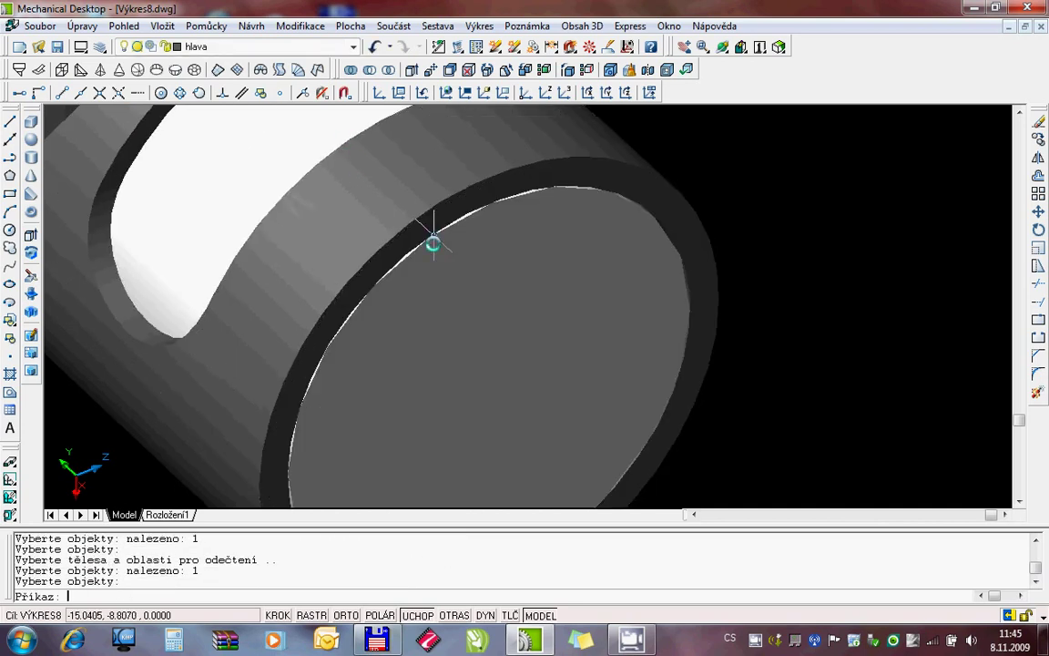
Step: Orbit, zoom and pan to inspect the hollowed end and the exposed white cylinder
{"action": "right_click", "coordinate": [579, 184]}
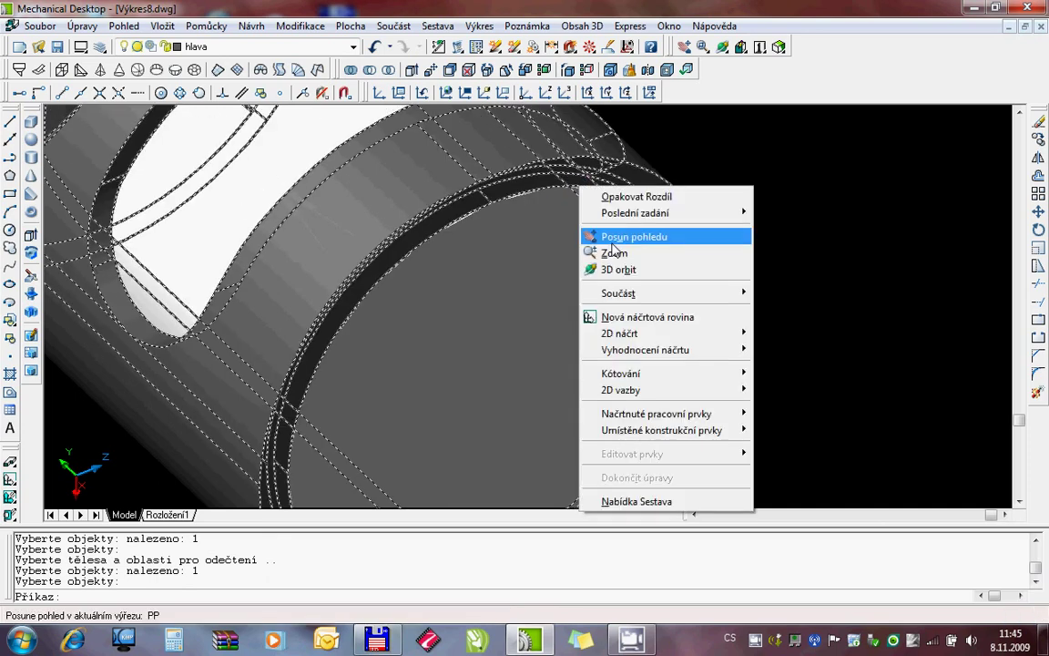
{"action": "left_click", "coordinate": [614, 266]}
{"action": "left_click_drag", "start_coordinate": [578, 401], "coordinate": [516, 182]}
{"action": "right_click", "coordinate": [519, 188]}
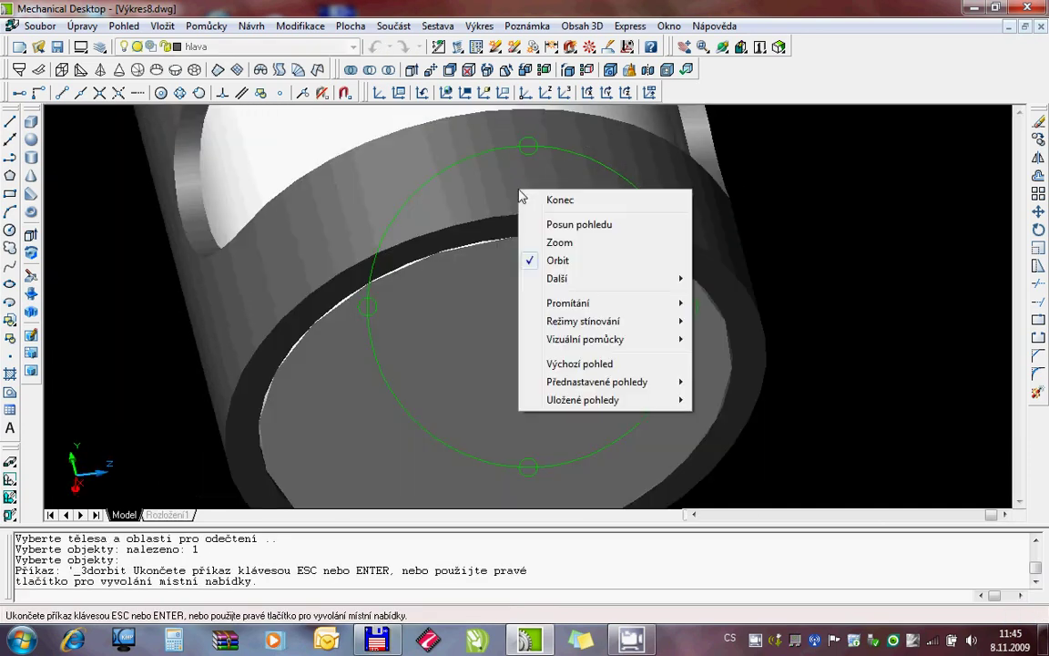
{"action": "left_click", "coordinate": [559, 243]}
{"action": "left_click_drag", "start_coordinate": [559, 244], "coordinate": [533, 394]}
{"action": "right_click", "coordinate": [537, 279]}
{"action": "left_click", "coordinate": [547, 306]}
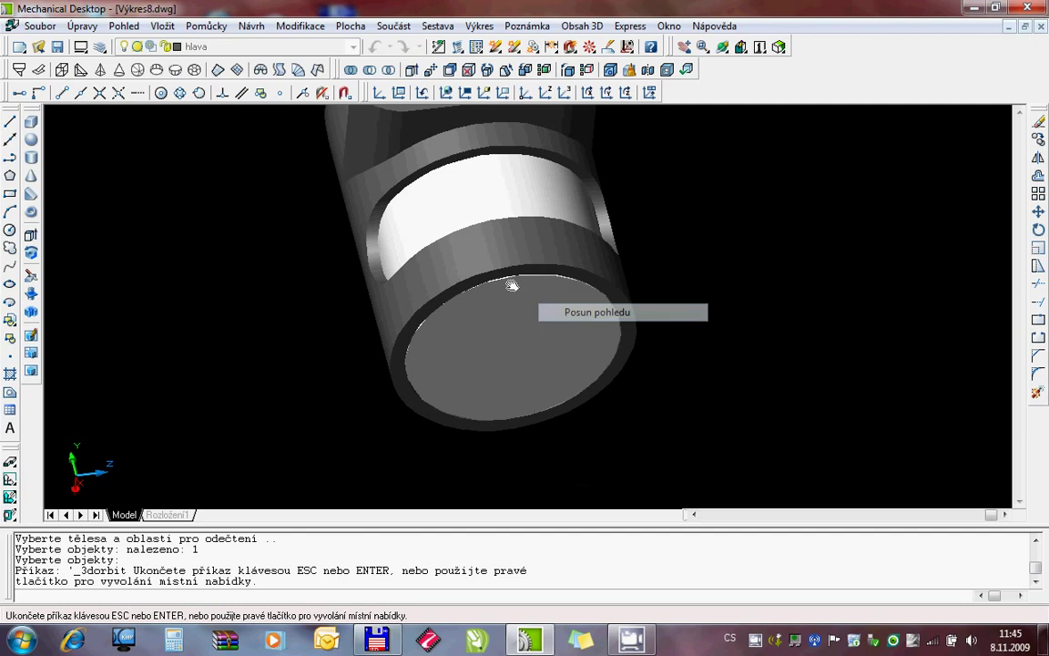
{"action": "mouse_move", "coordinate": [510, 283]}
{"action": "left_mouse_down"}
{"action": "mouse_move", "coordinate": [539, 352]}
{"action": "mouse_move", "coordinate": [504, 286]}
{"action": "left_mouse_up"}
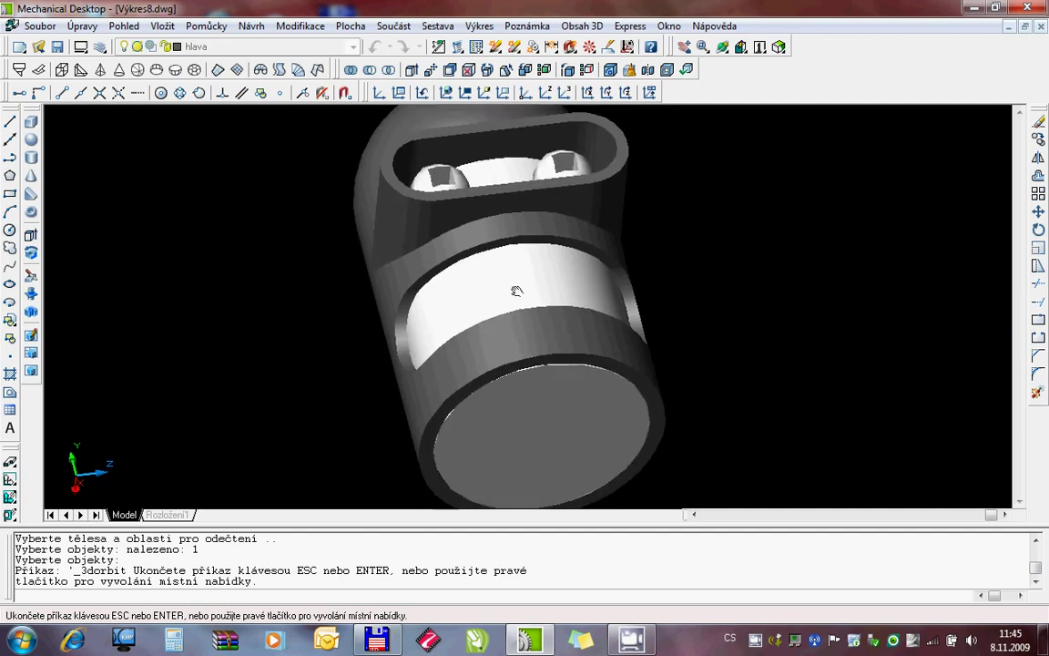
{"action": "right_click", "coordinate": [504, 286]}
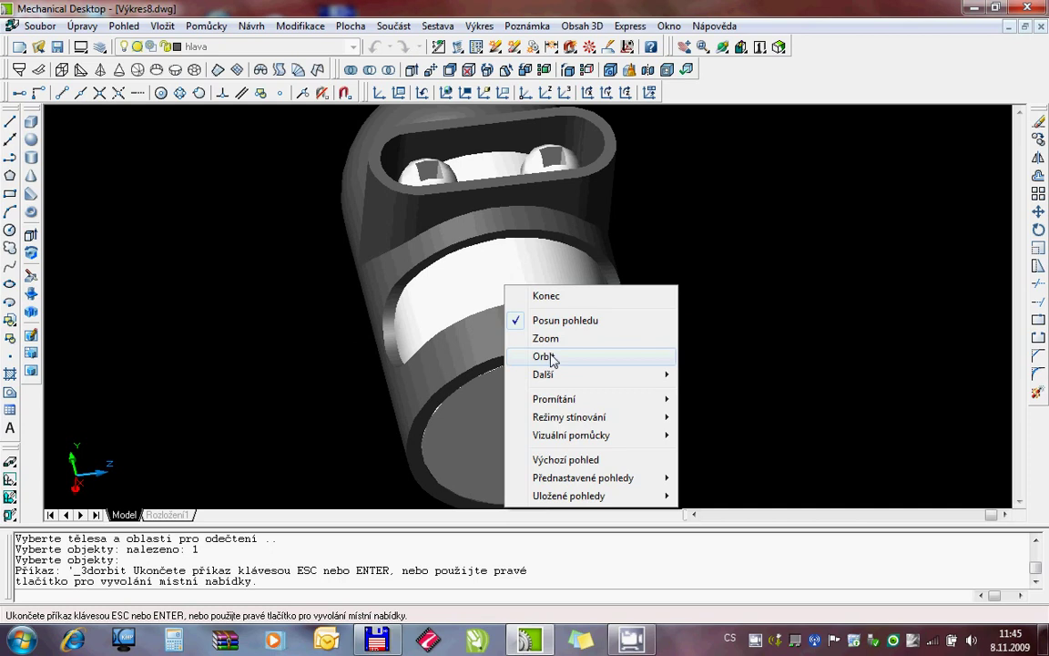
{"action": "left_click", "coordinate": [551, 358]}
{"action": "mouse_move", "coordinate": [499, 237]}
{"action": "left_mouse_down"}
{"action": "mouse_move", "coordinate": [540, 258]}
{"action": "mouse_move", "coordinate": [418, 316]}
{"action": "mouse_move", "coordinate": [534, 326]}
{"action": "mouse_move", "coordinate": [454, 325]}
{"action": "mouse_move", "coordinate": [437, 289]}
{"action": "left_mouse_up"}
{"action": "key", "text": "Escape"}
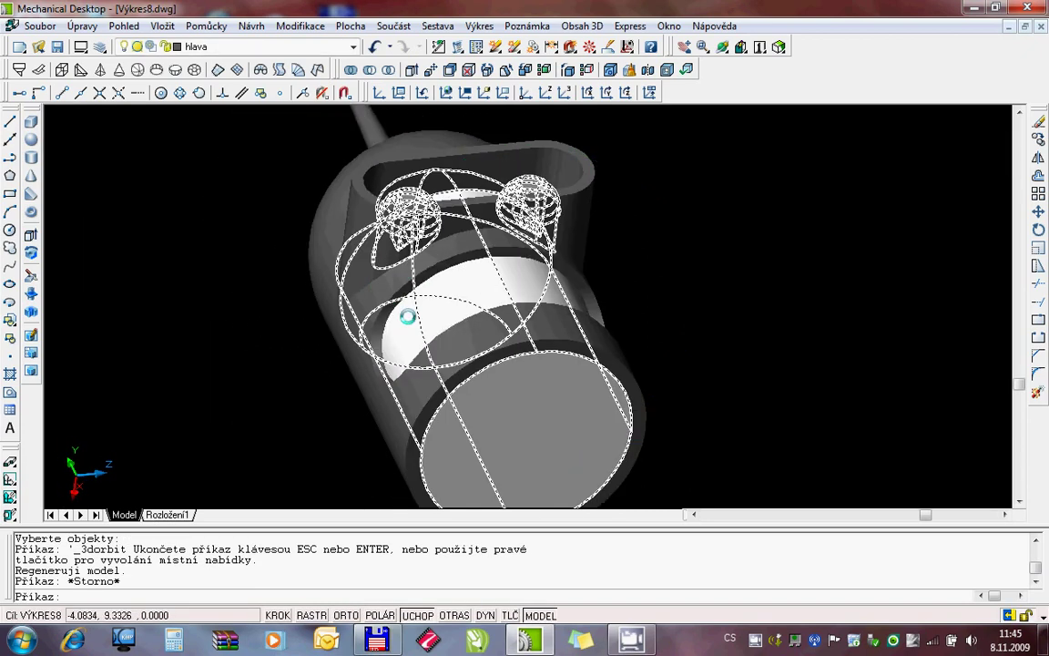
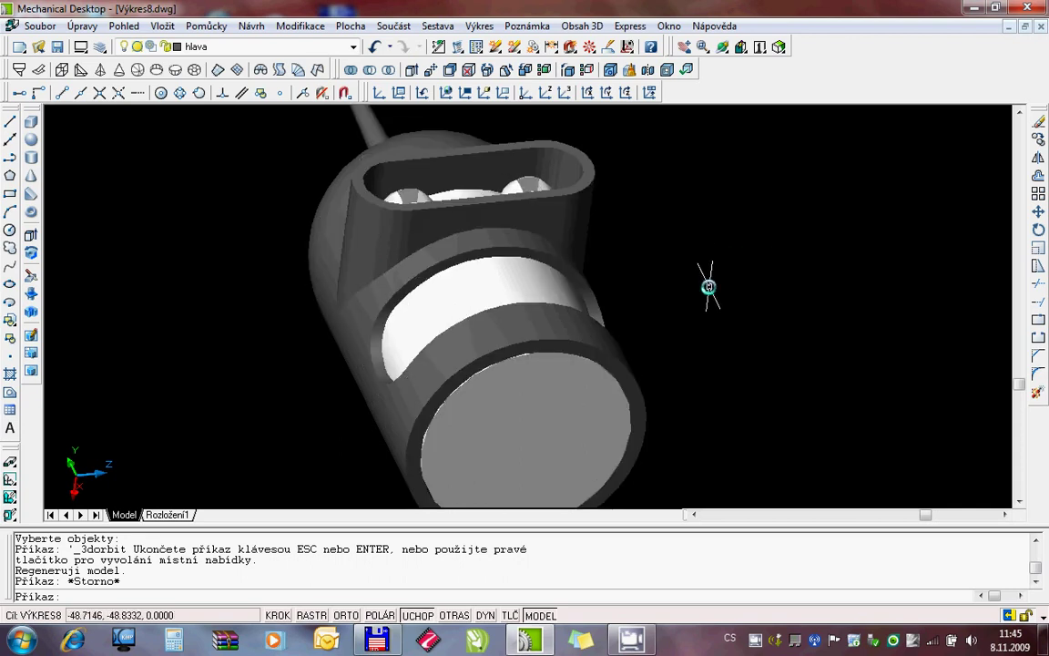
Step: Start a new block definition with both head solids window-selected, ready to pick its base point
{"action": "left_click", "coordinate": [251, 26]}
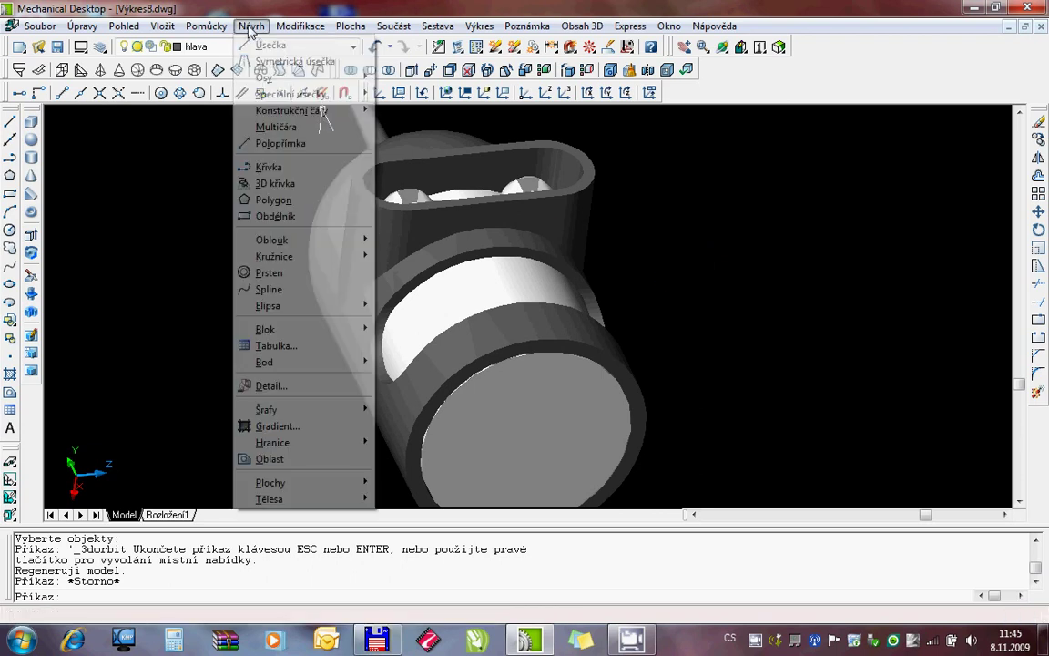
{"action": "mouse_move", "coordinate": [301, 328]}
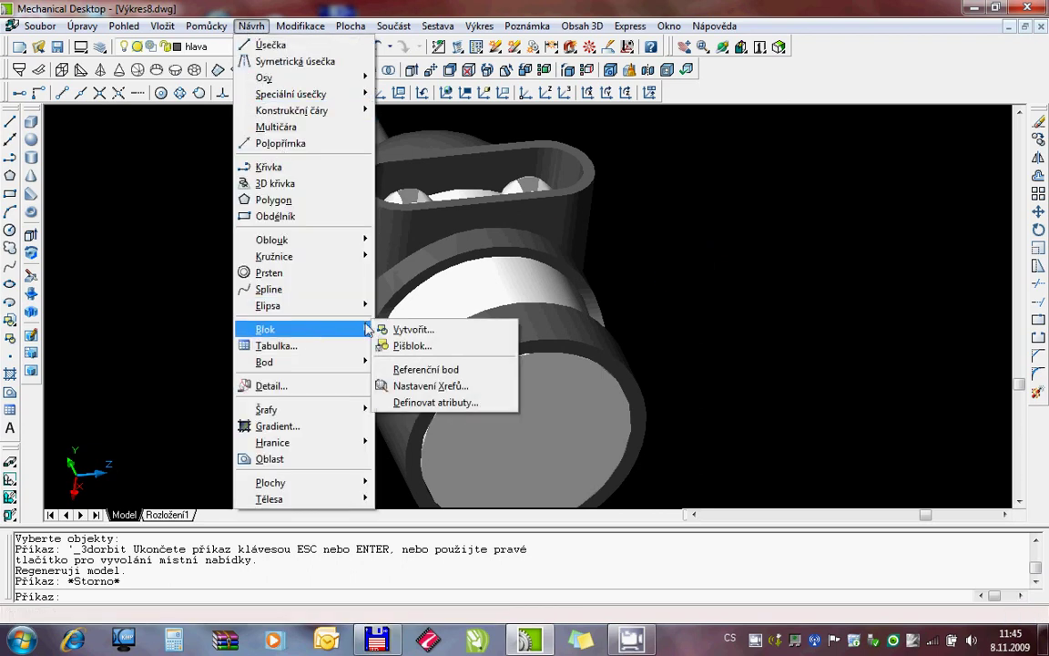
{"action": "left_click", "coordinate": [407, 330]}
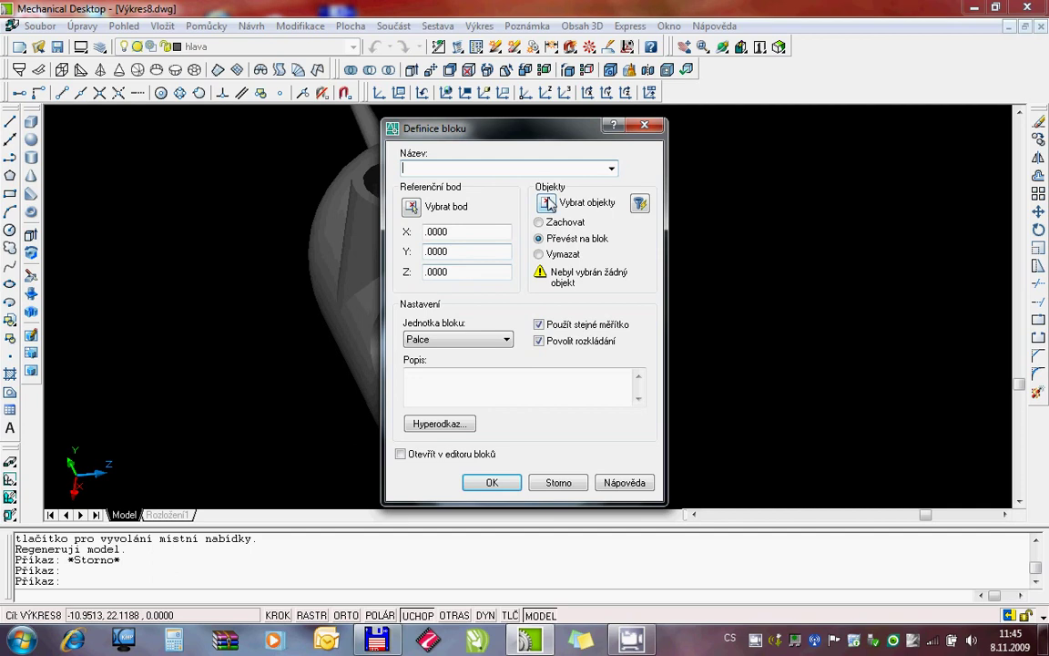
{"action": "left_click", "coordinate": [546, 203]}
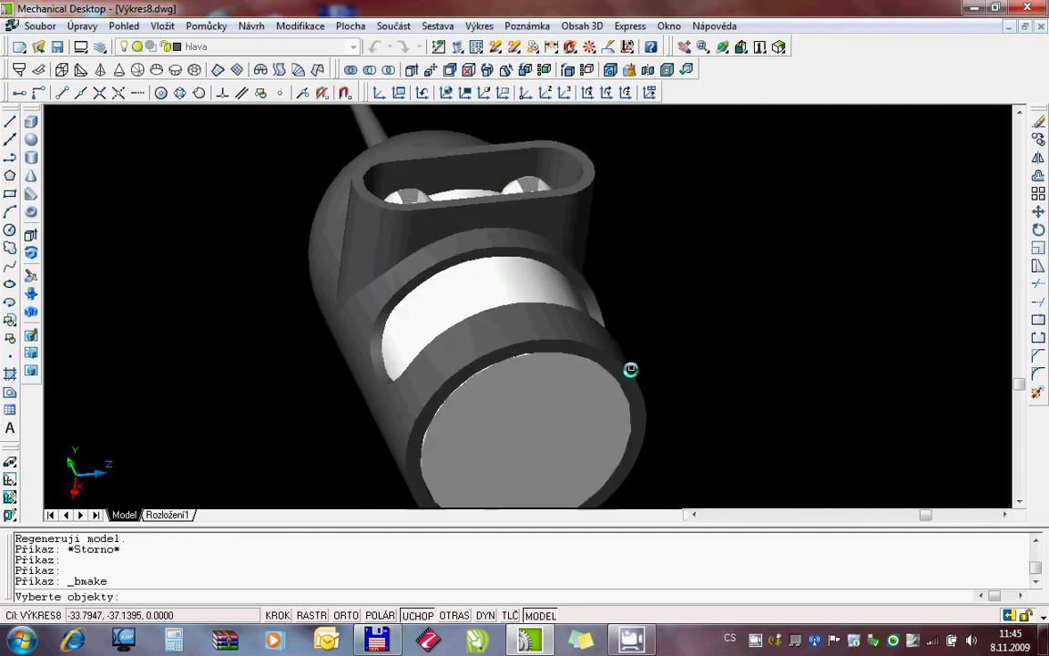
{"action": "left_click", "coordinate": [706, 425]}
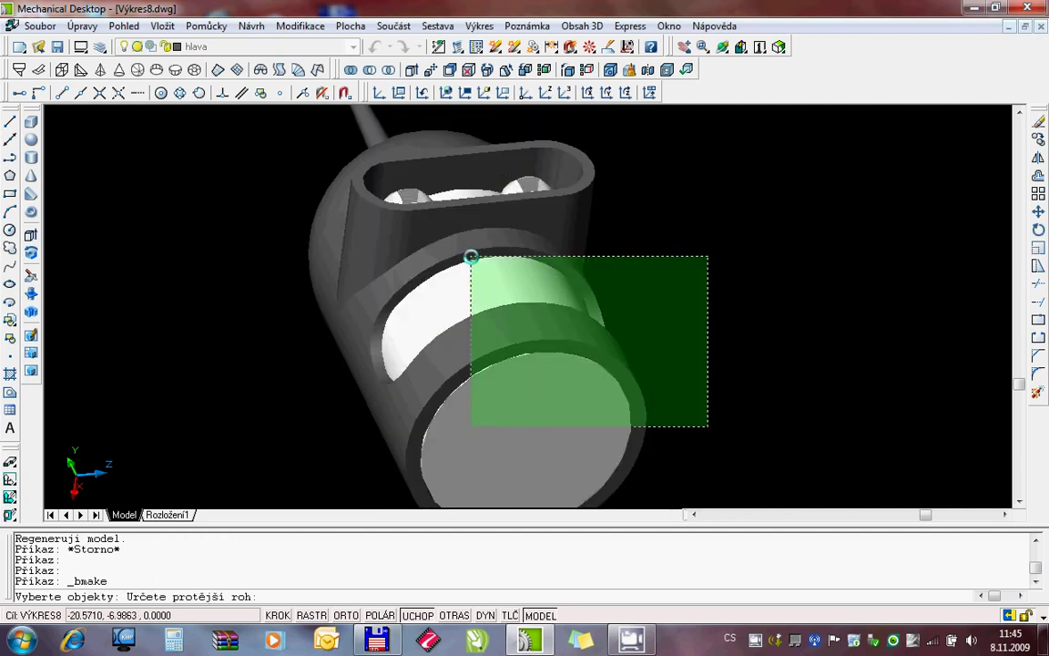
{"action": "left_click", "coordinate": [470, 257]}
{"action": "key", "text": "Return"}
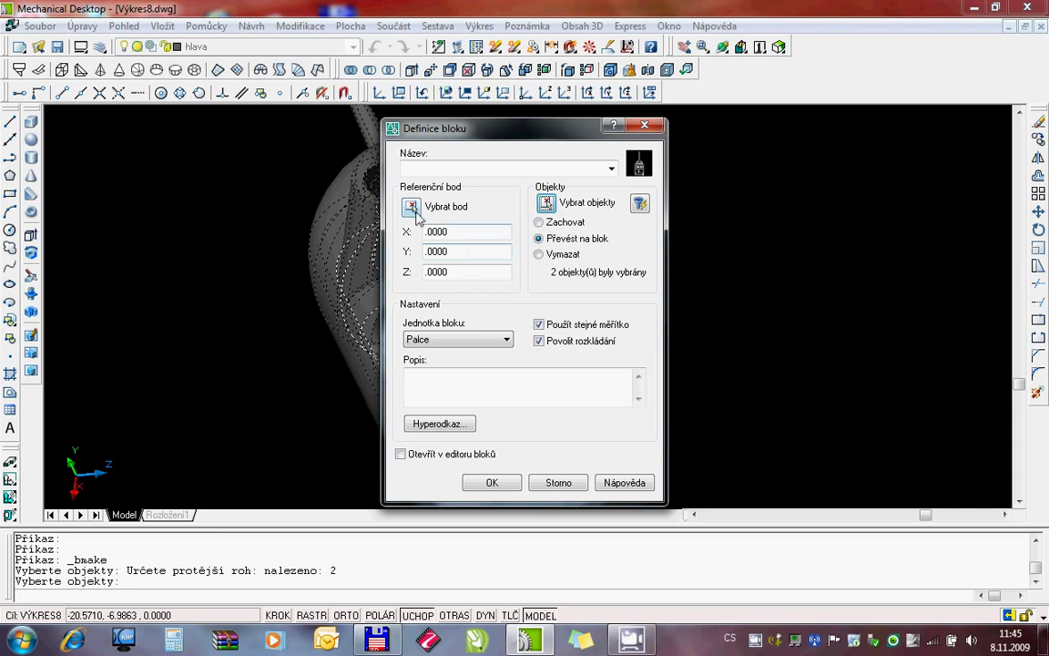
{"action": "left_click", "coordinate": [414, 209]}
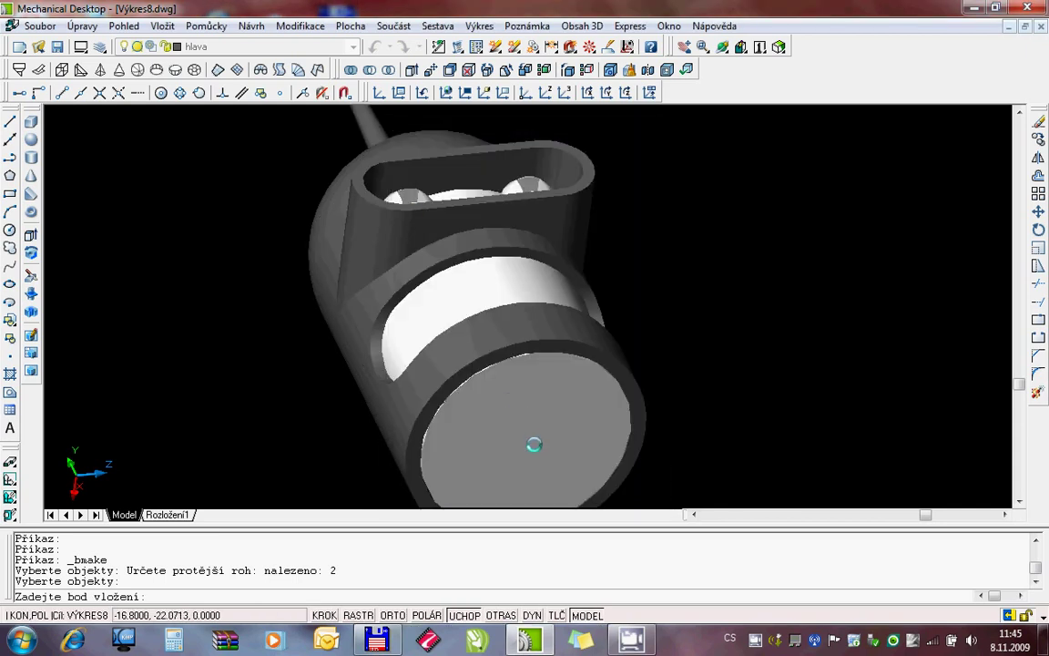
Step: Enable Center object snap and set the base point at the round end face's centre (0, 0.75, 8)
{"action": "right_click", "coordinate": [464, 619]}
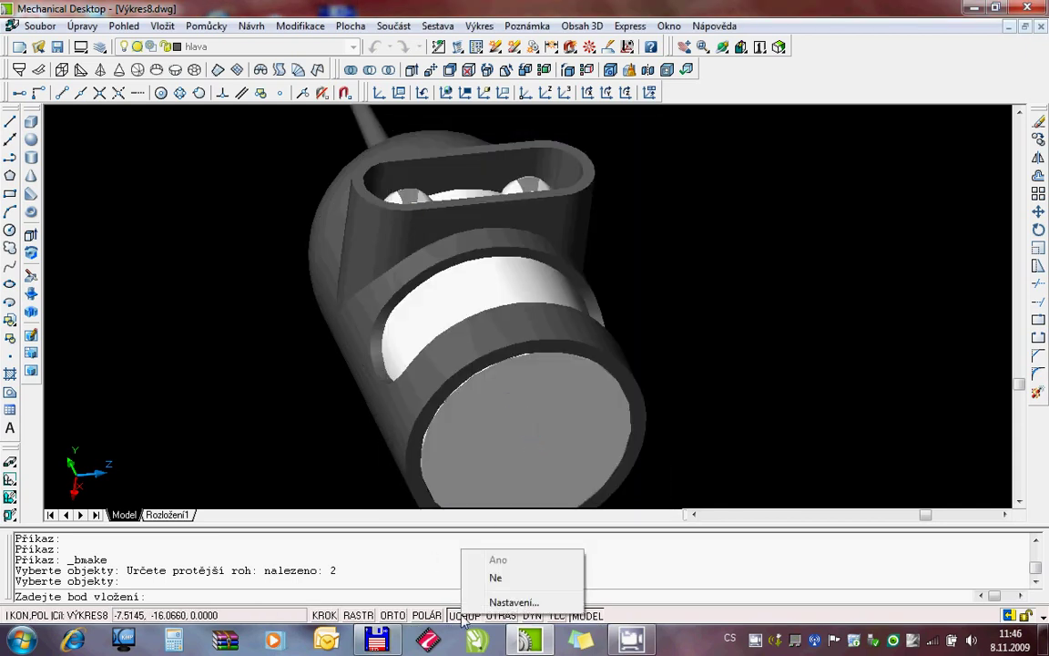
{"action": "left_click", "coordinate": [515, 603]}
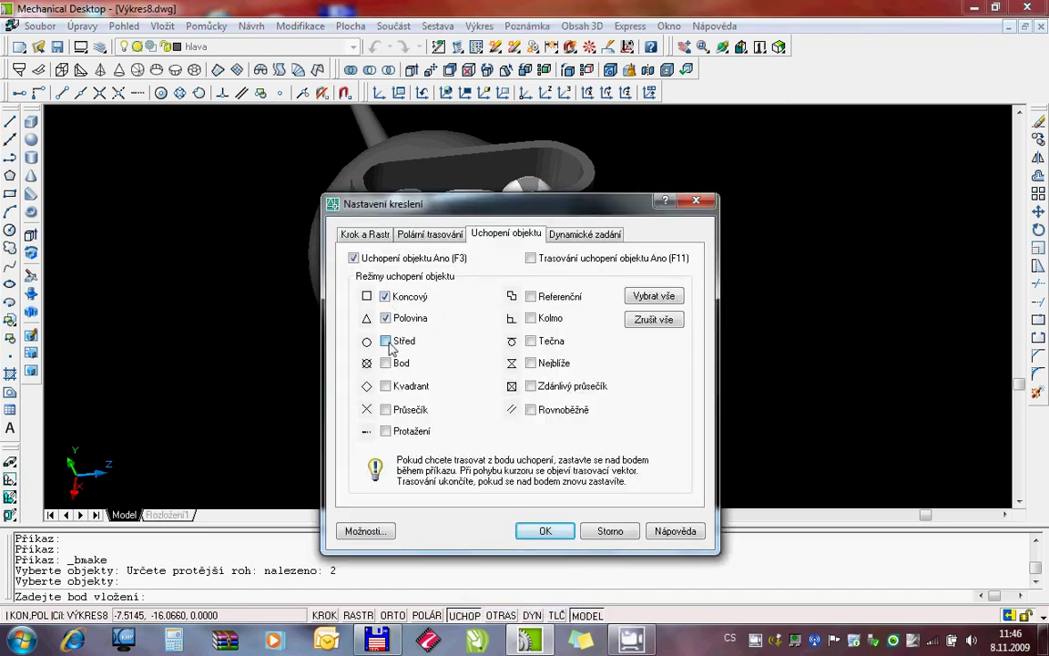
{"action": "left_click", "coordinate": [538, 531]}
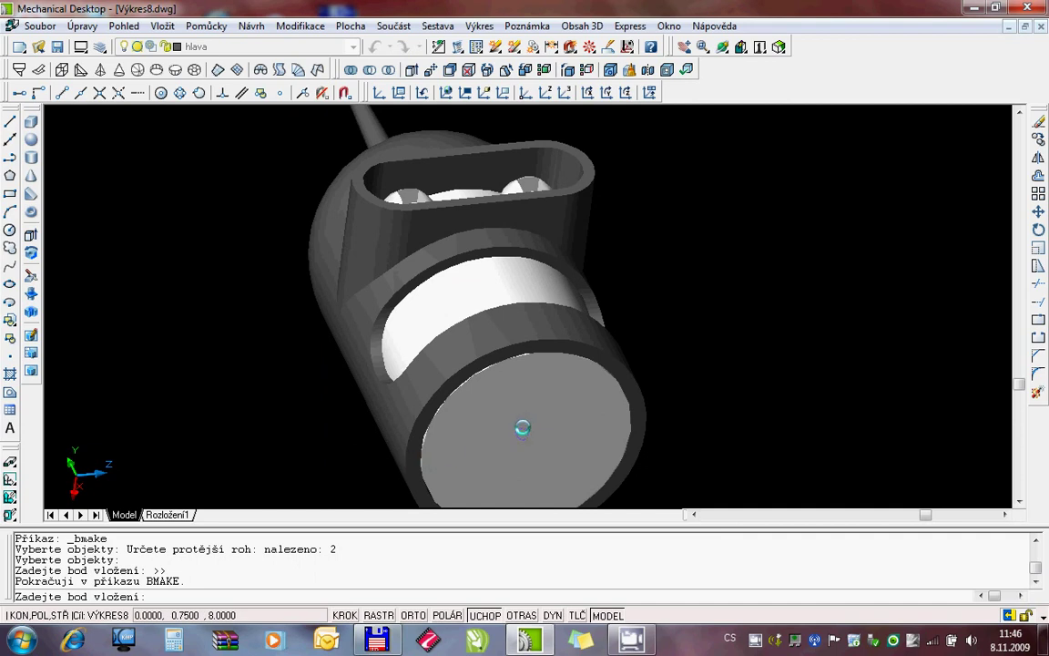
{"action": "left_click", "coordinate": [523, 428]}
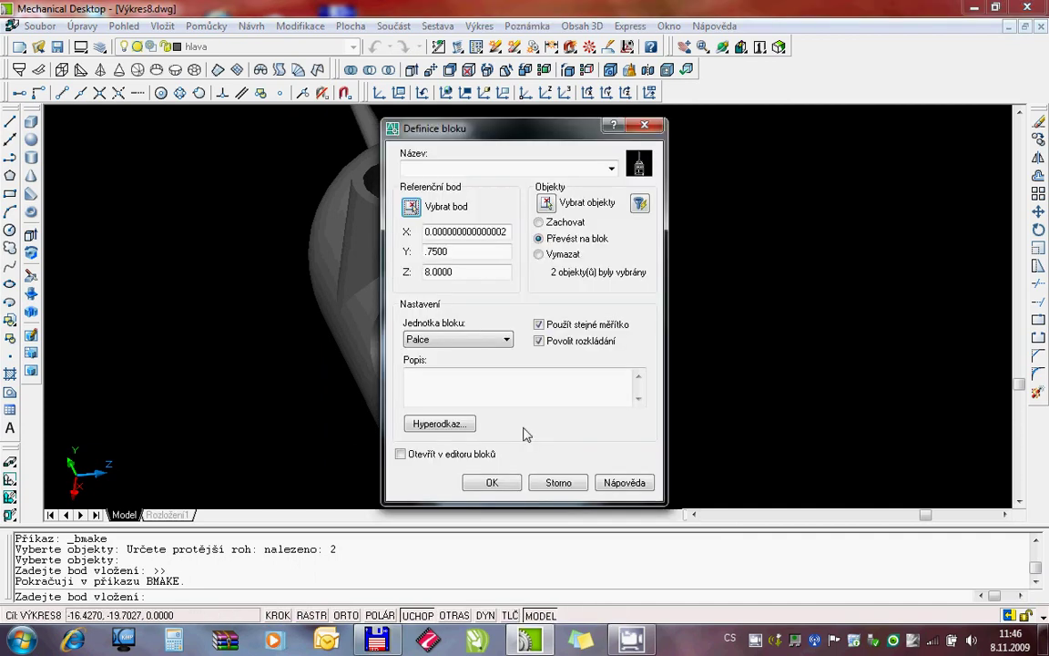
Step: Name the block 'head', keep its unit as Palce (inches), and confirm the definition
{"action": "left_click", "coordinate": [481, 168]}
{"action": "type", "text": "head"}
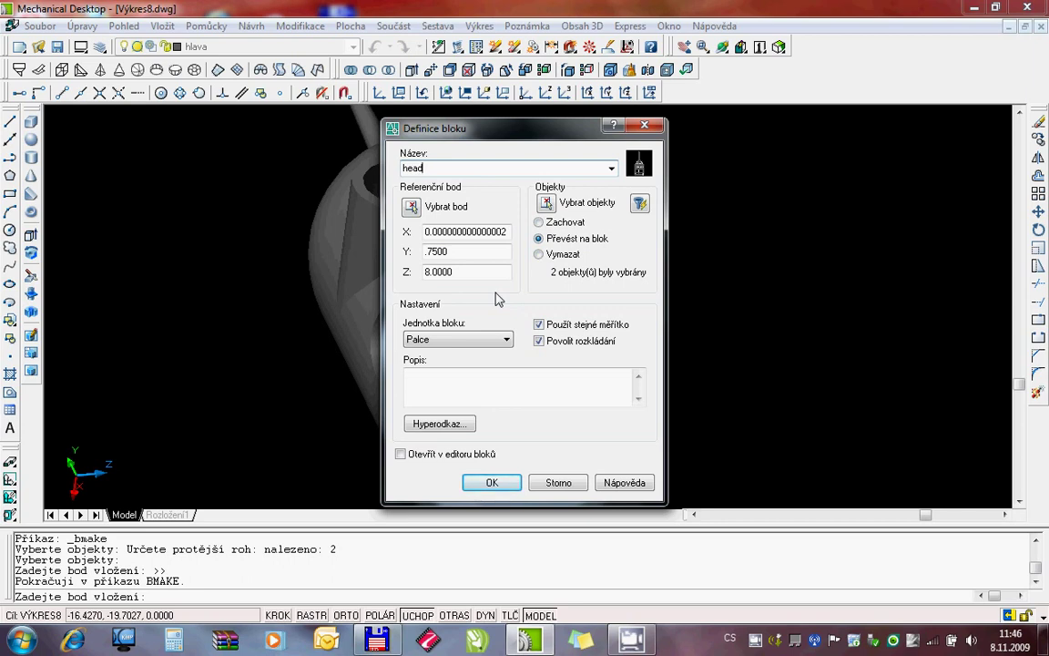
{"action": "left_click", "coordinate": [497, 340]}
{"action": "left_click", "coordinate": [485, 345]}
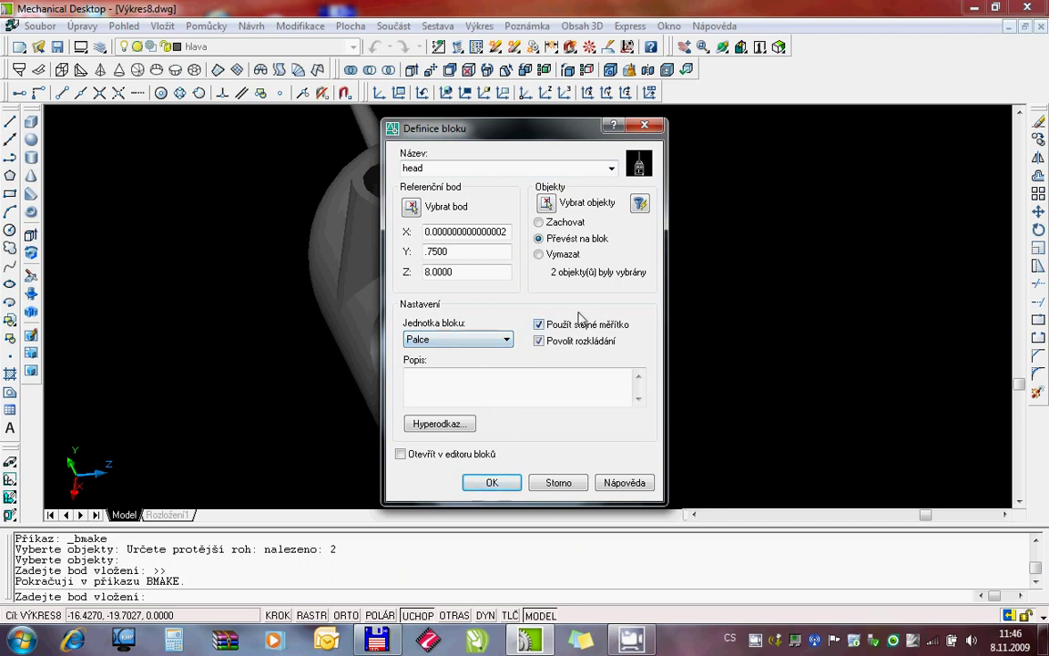
{"action": "left_click", "coordinate": [491, 483]}
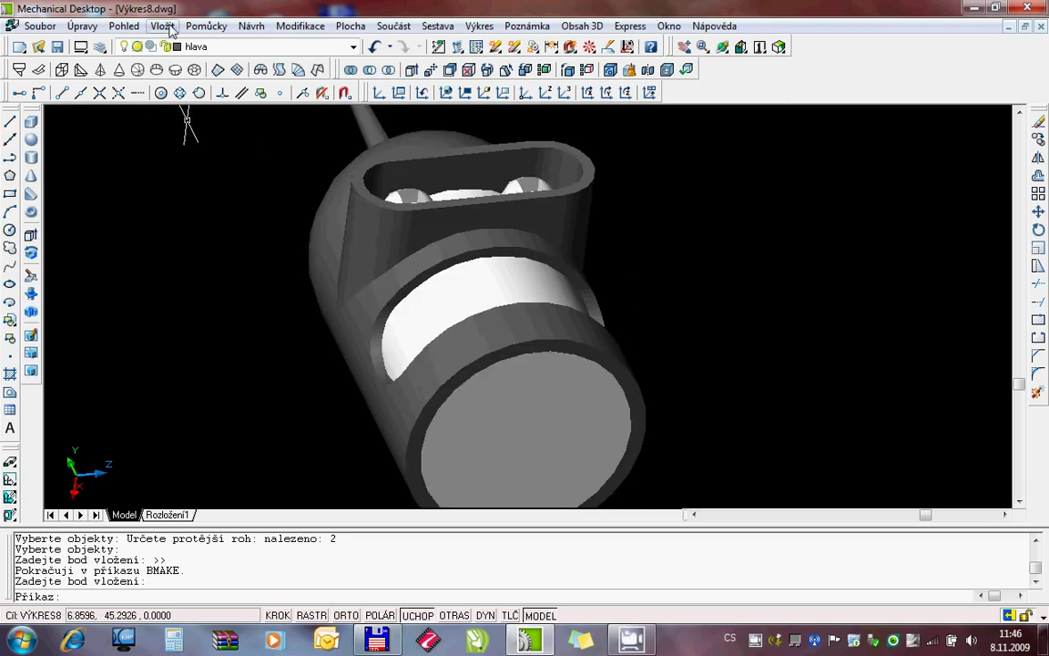
Step: Insert the 'head' block with Rozložit unticked, placing the copy right of the original
{"action": "left_click", "coordinate": [168, 28]}
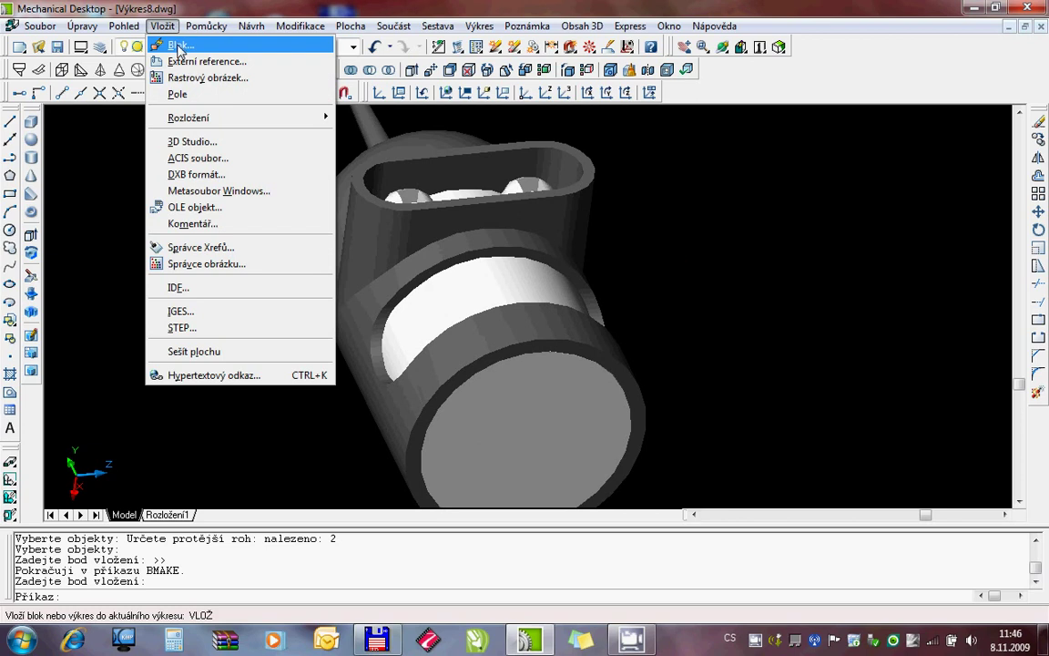
{"action": "left_click", "coordinate": [179, 47]}
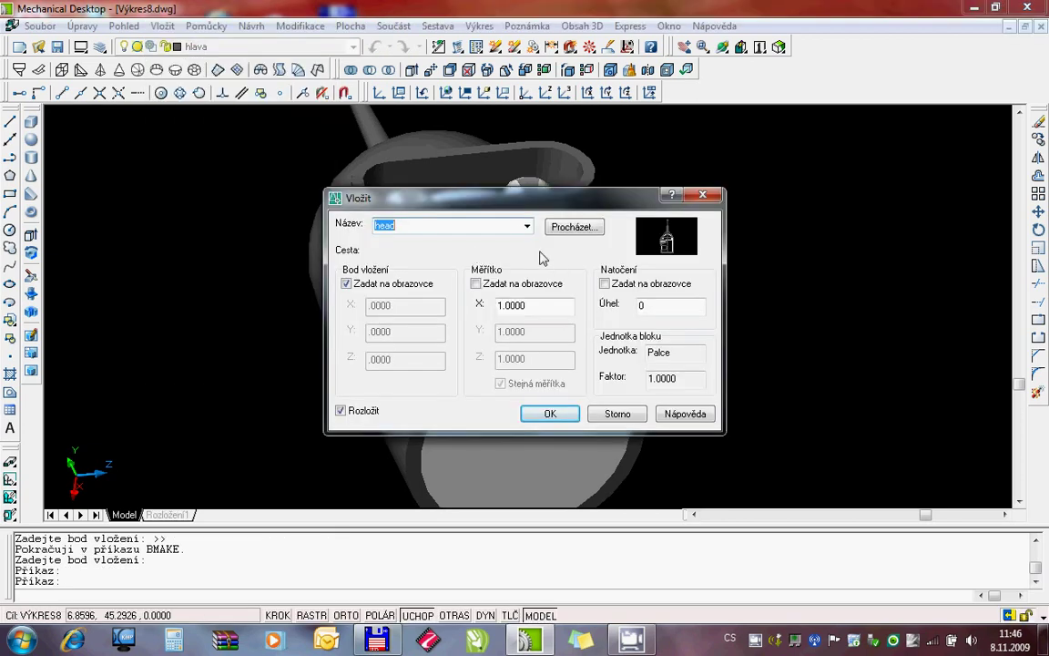
{"action": "left_click", "coordinate": [527, 226]}
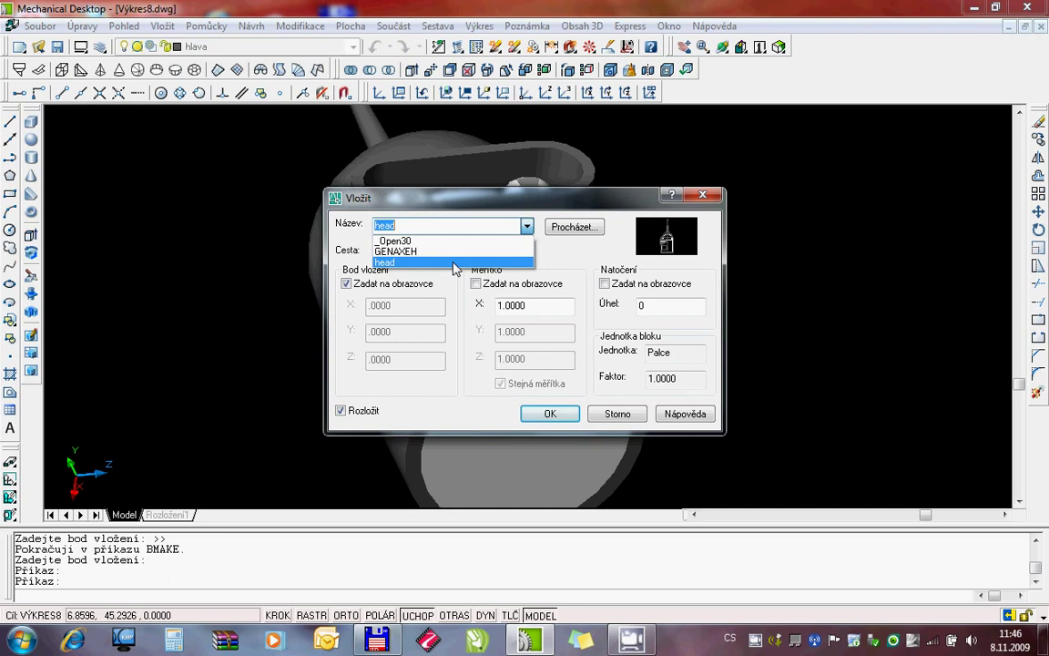
{"action": "left_click", "coordinate": [454, 263]}
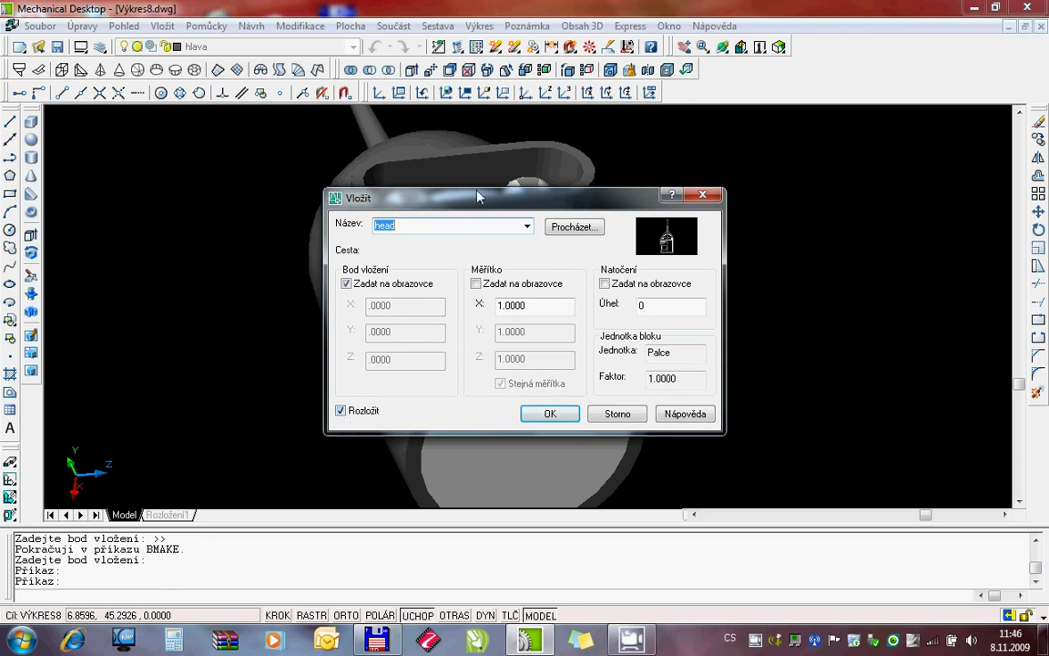
{"action": "left_click", "coordinate": [341, 411]}
{"action": "left_click", "coordinate": [550, 414]}
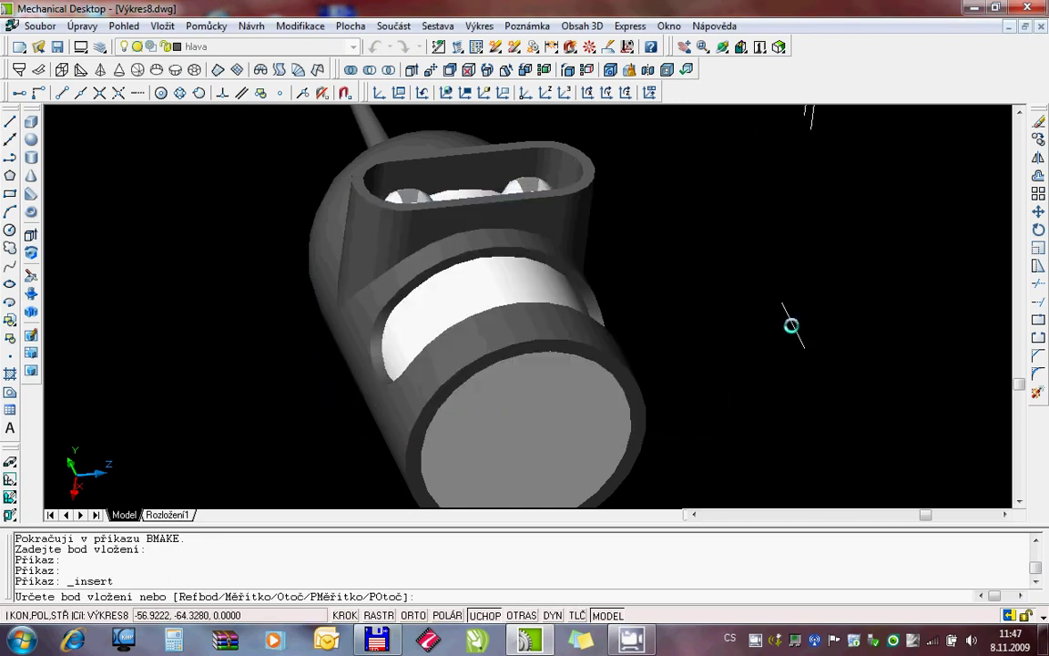
{"action": "left_click", "coordinate": [792, 326]}
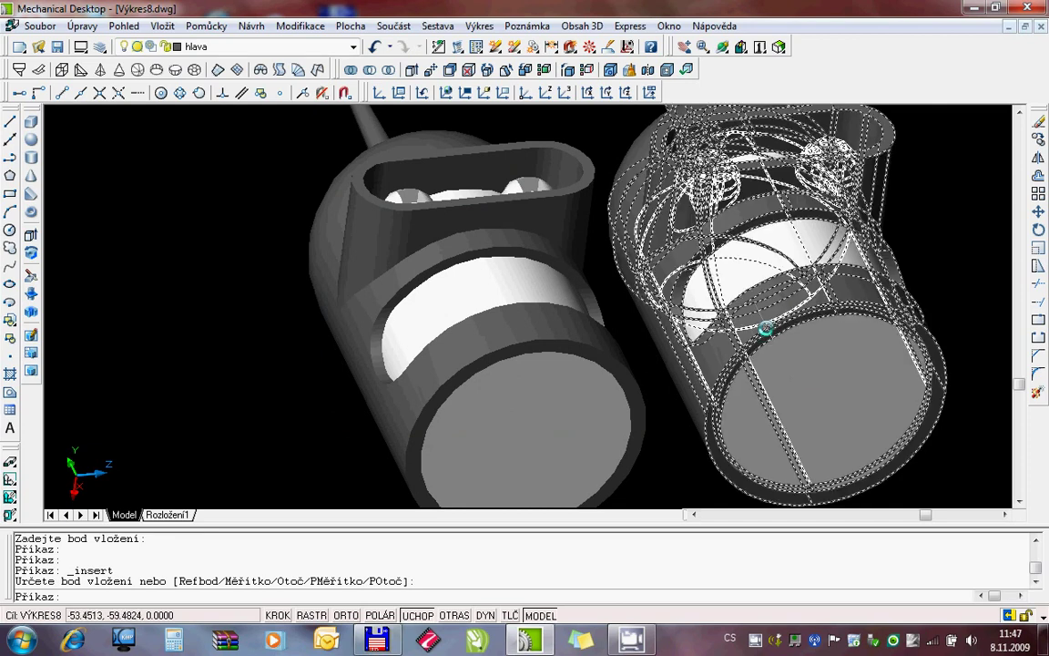
{"action": "key", "text": "Escape"}
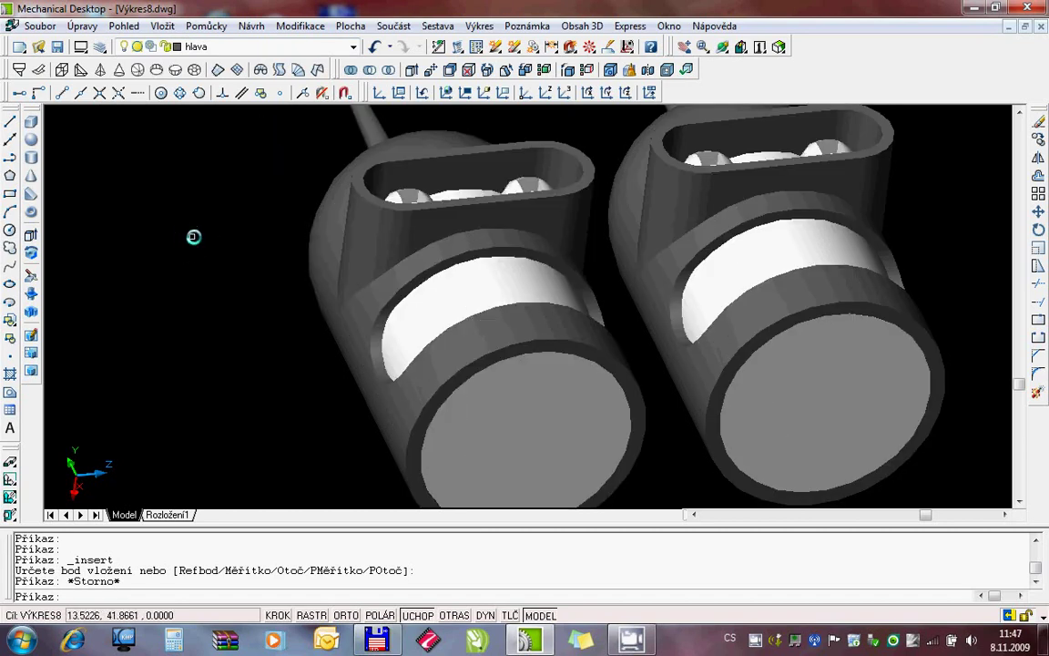
{"action": "left_click", "coordinate": [250, 26]}
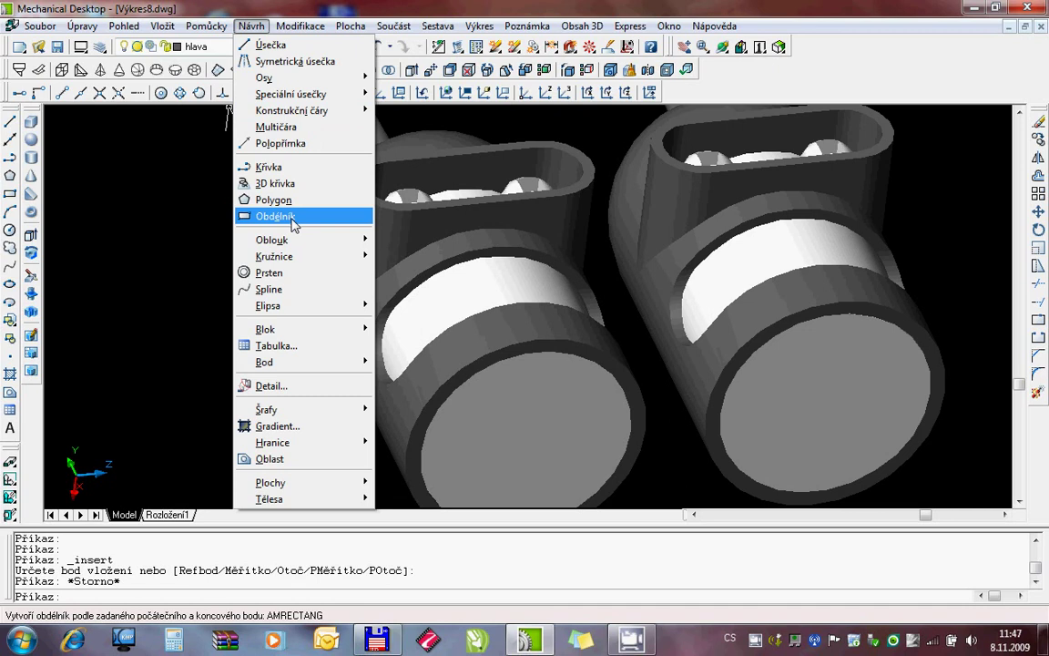
{"action": "mouse_move", "coordinate": [265, 329]}
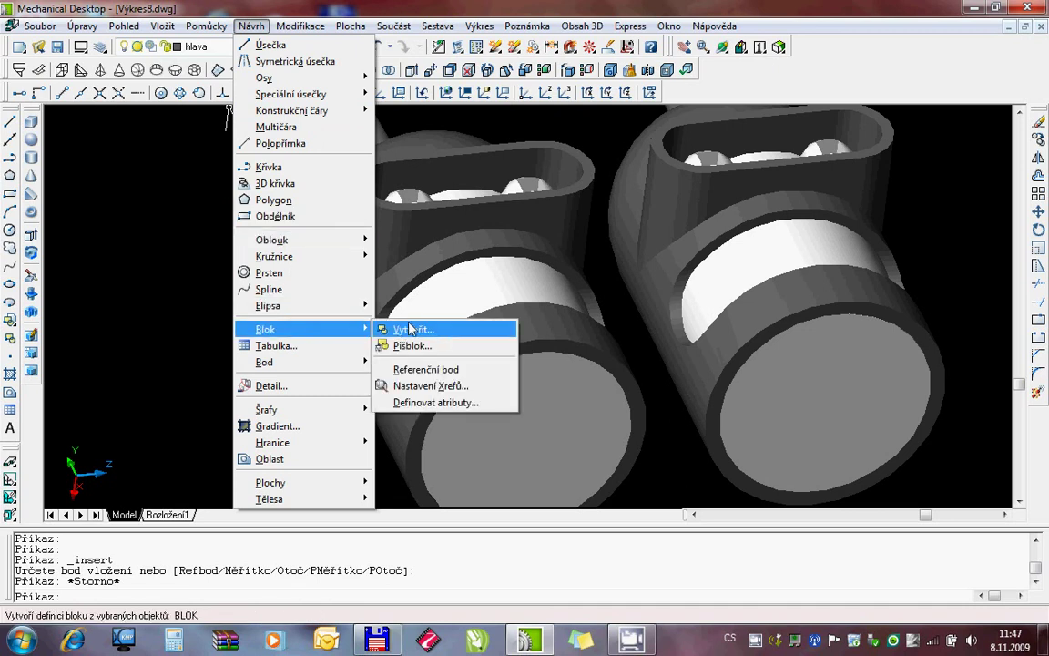
{"action": "left_click", "coordinate": [416, 349]}
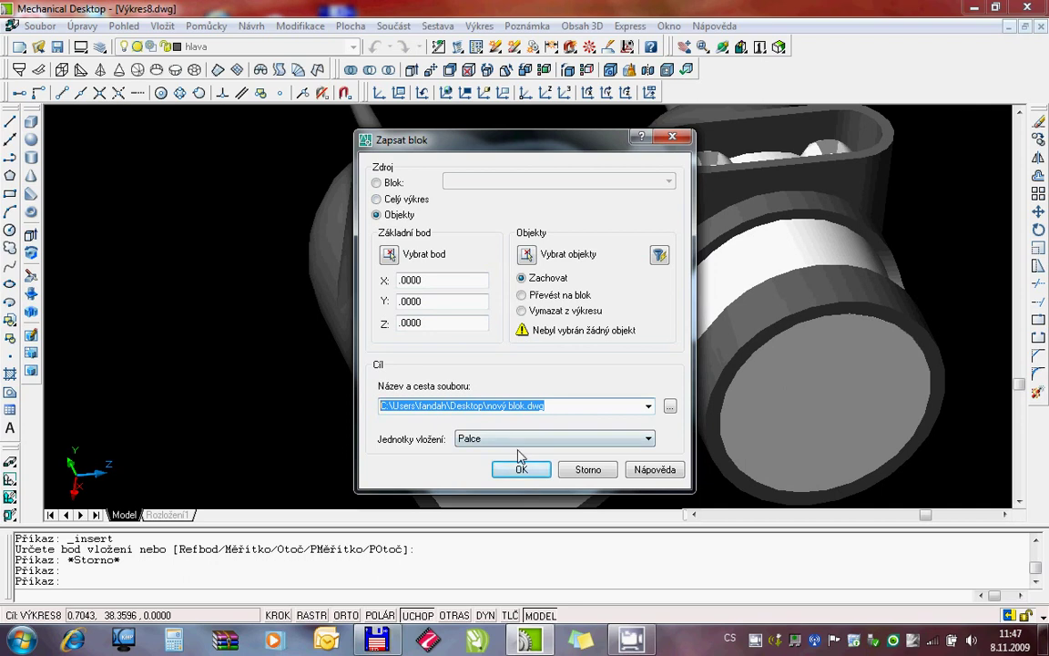
{"action": "left_click", "coordinate": [583, 470]}
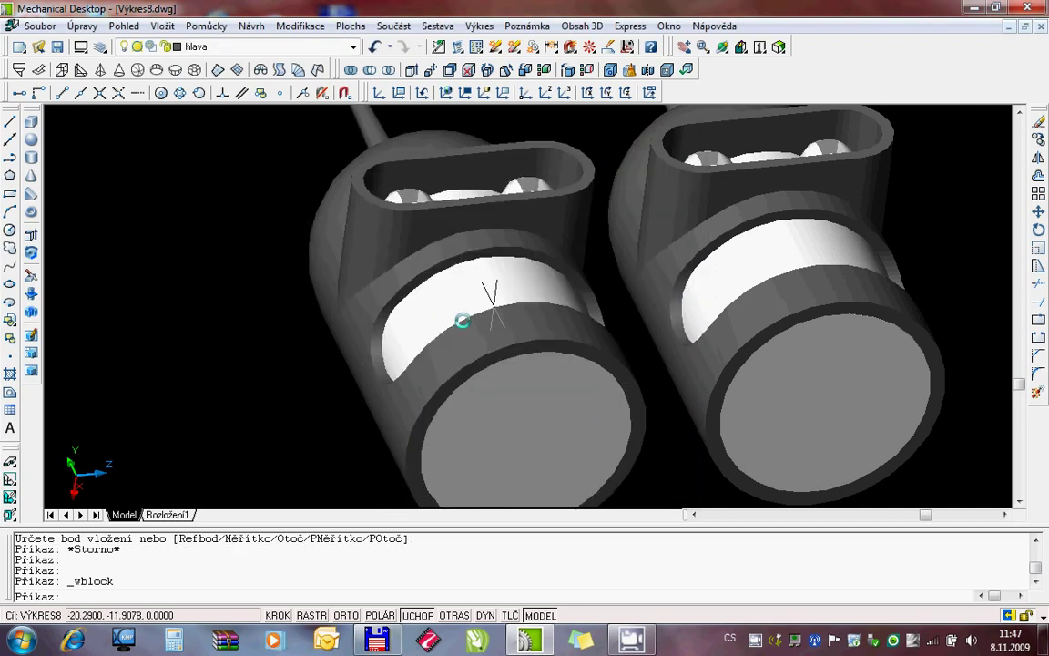